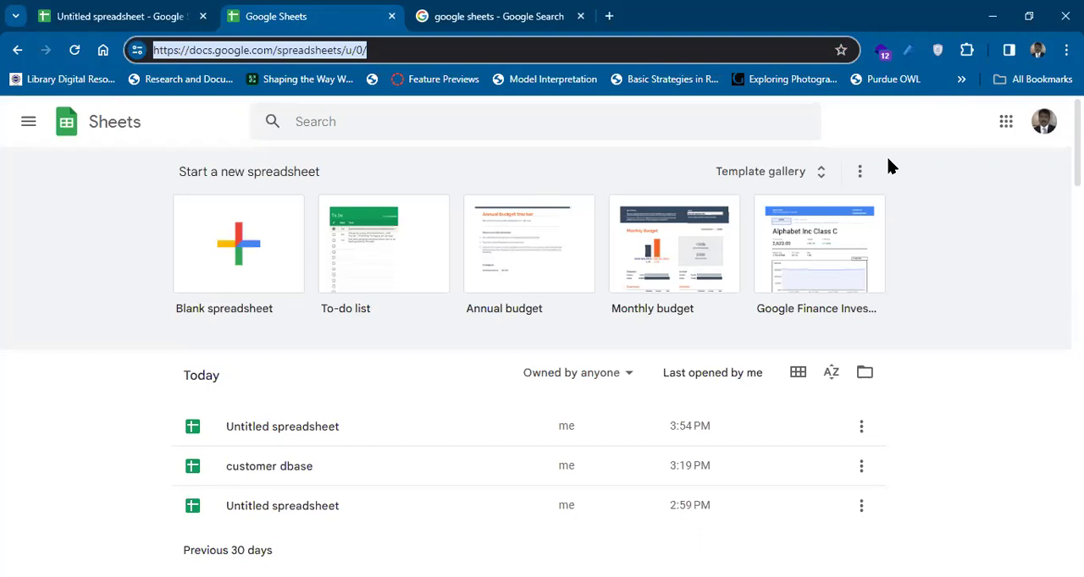
Create a new blank spreadsheet by going to the web address sheets.new.
{"action": "type", "text": "sheet"}
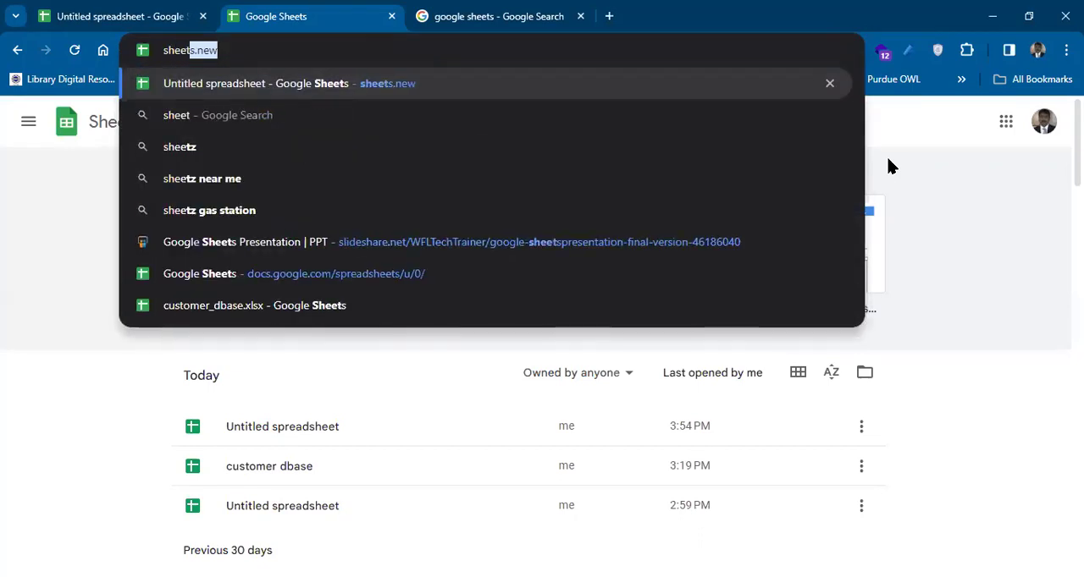
{"action": "type", "text": "s.new"}
{"action": "key", "text": "Return"}
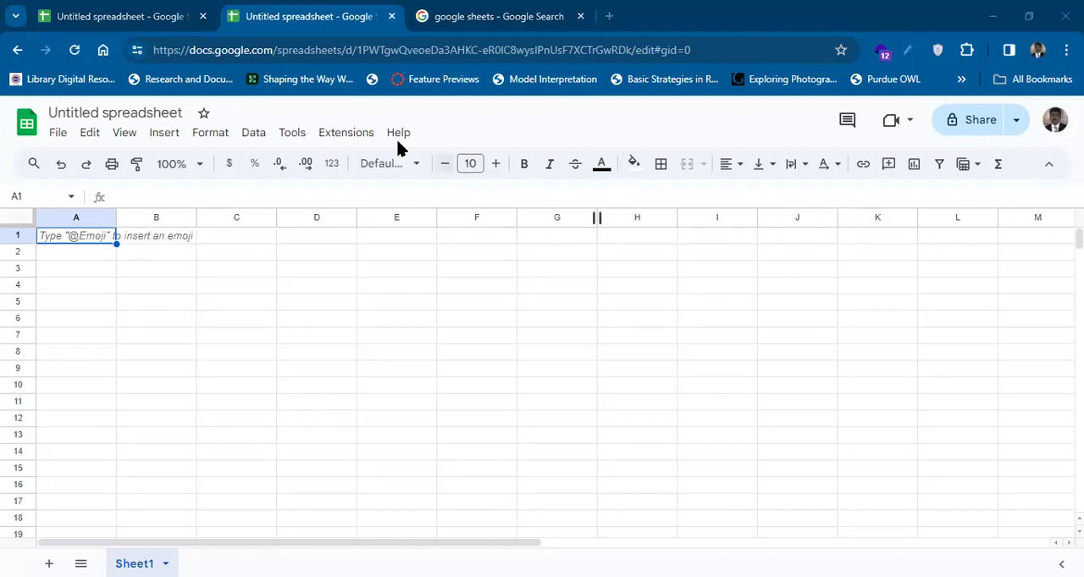
Leave the new spreadsheet and go to Google Drive at drive.google.com.
{"action": "left_click", "coordinate": [19, 53]}
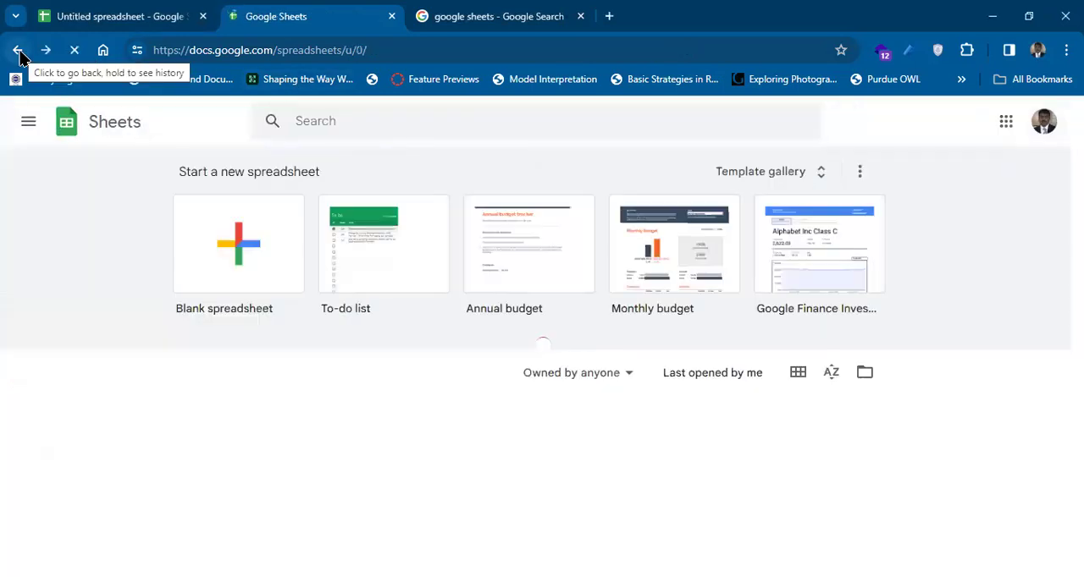
{"action": "left_click", "coordinate": [238, 52]}
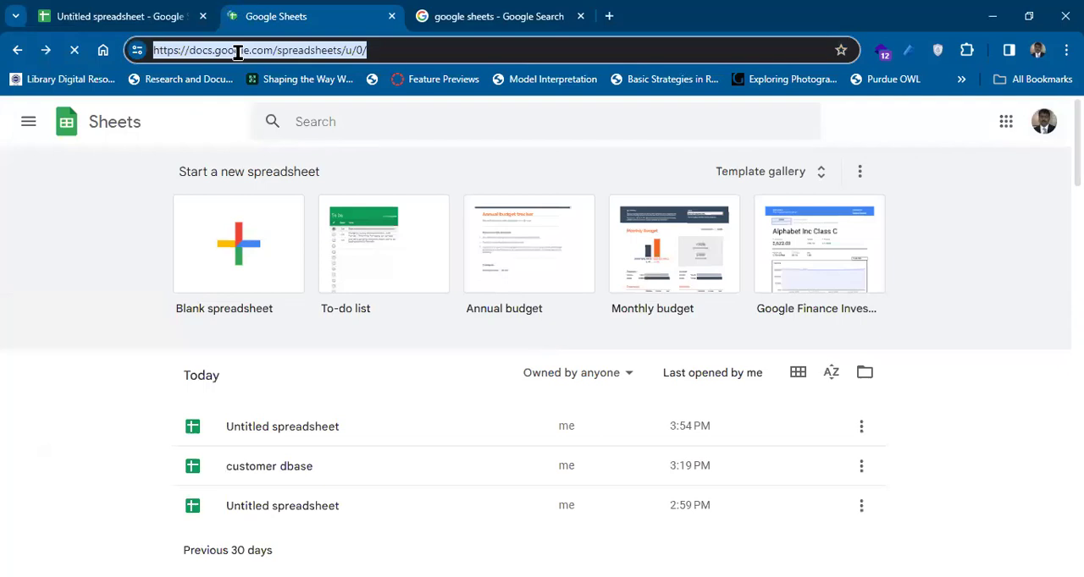
{"action": "type", "text": "drive.g"}
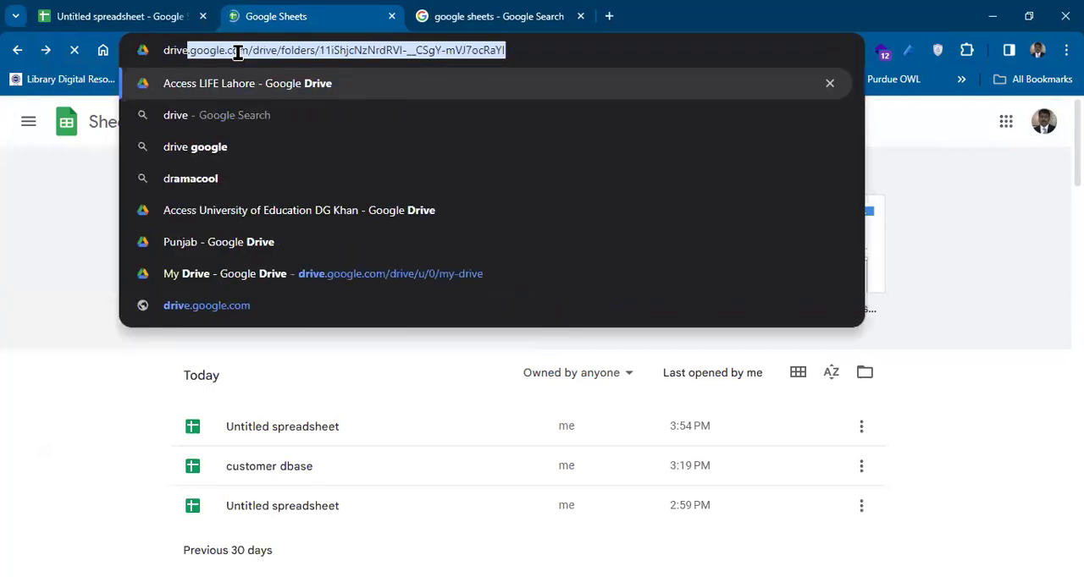
{"action": "type", "text": "oogle.com"}
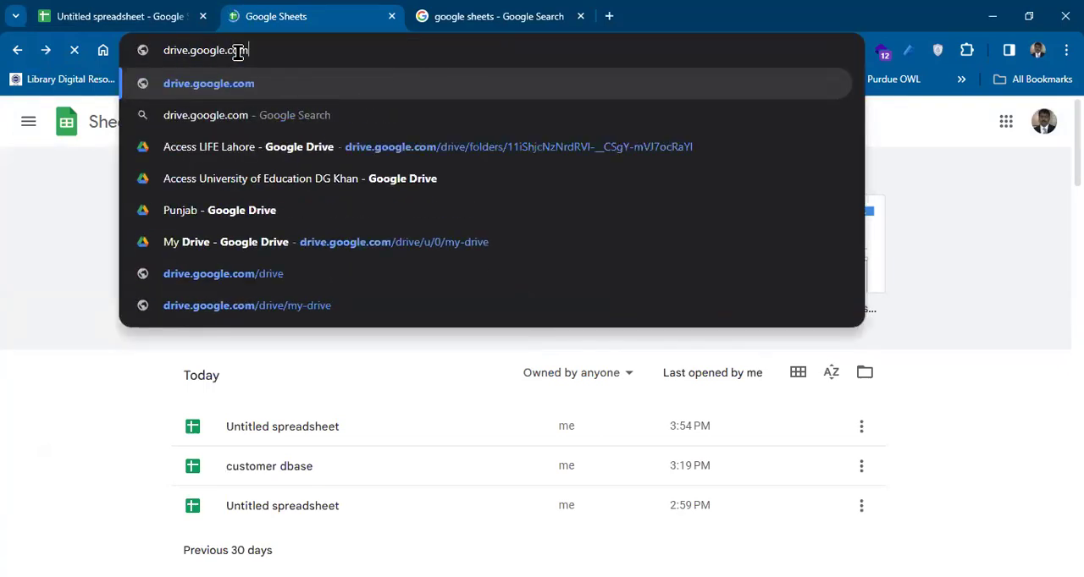
{"action": "key", "text": "Return"}
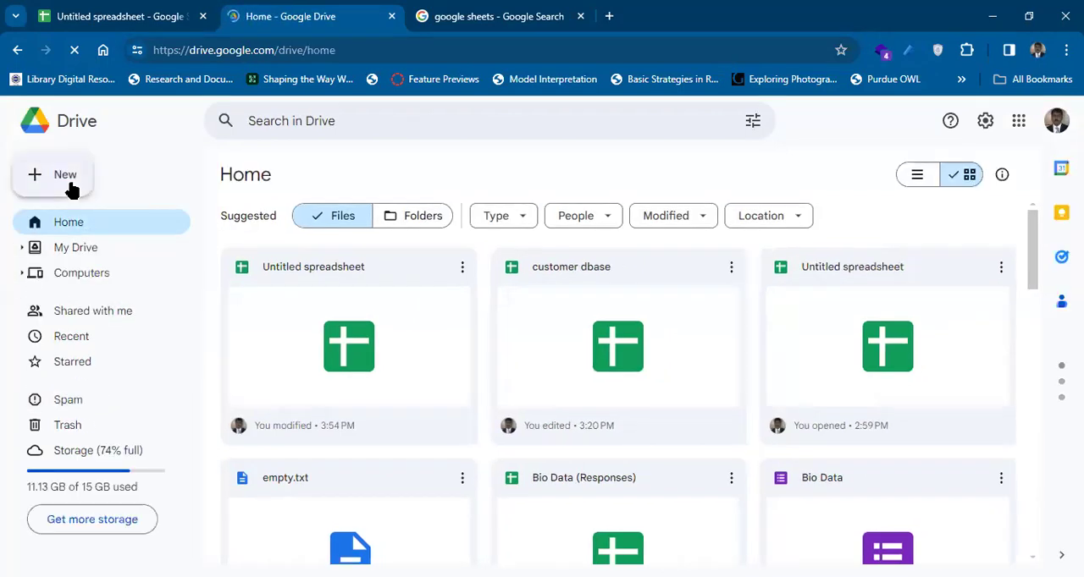
Create a blank Google Sheets spreadsheet from within Drive and close it to return to the Drive home page.
{"action": "left_click", "coordinate": [72, 188]}
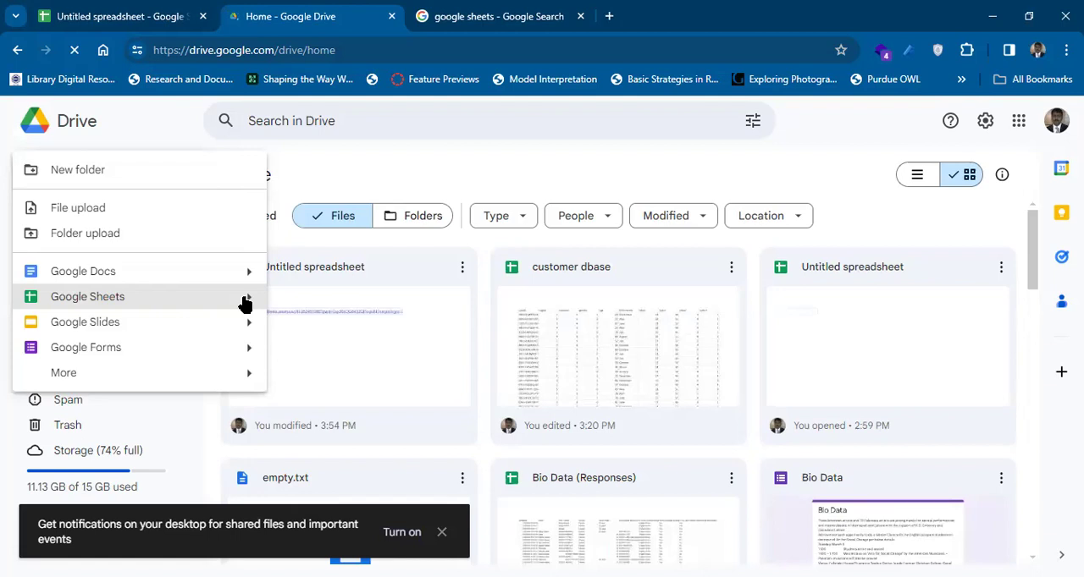
{"action": "mouse_move", "coordinate": [244, 304]}
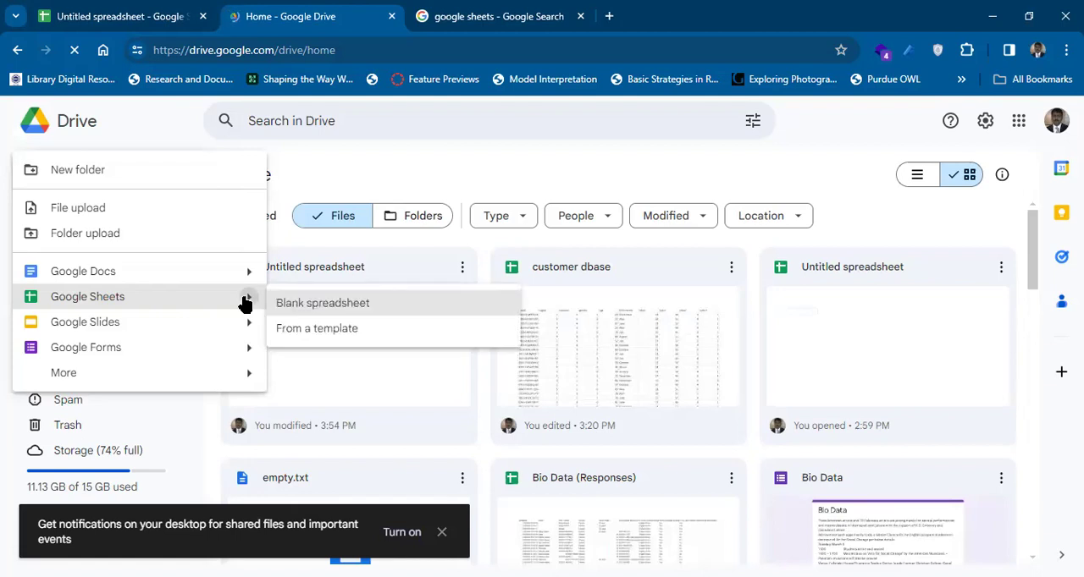
{"action": "left_click", "coordinate": [307, 312]}
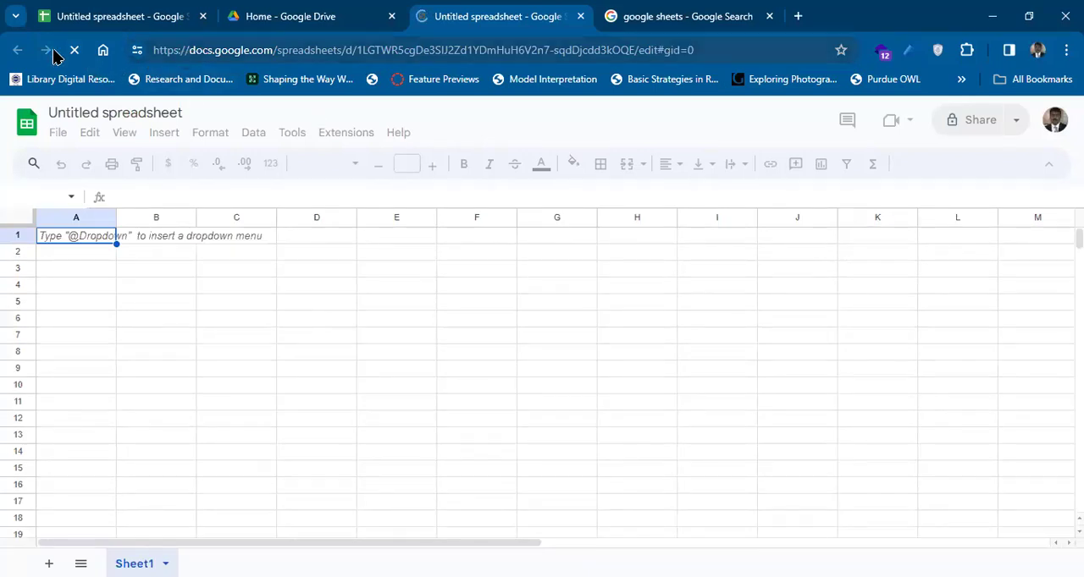
{"action": "left_click", "coordinate": [237, 68]}
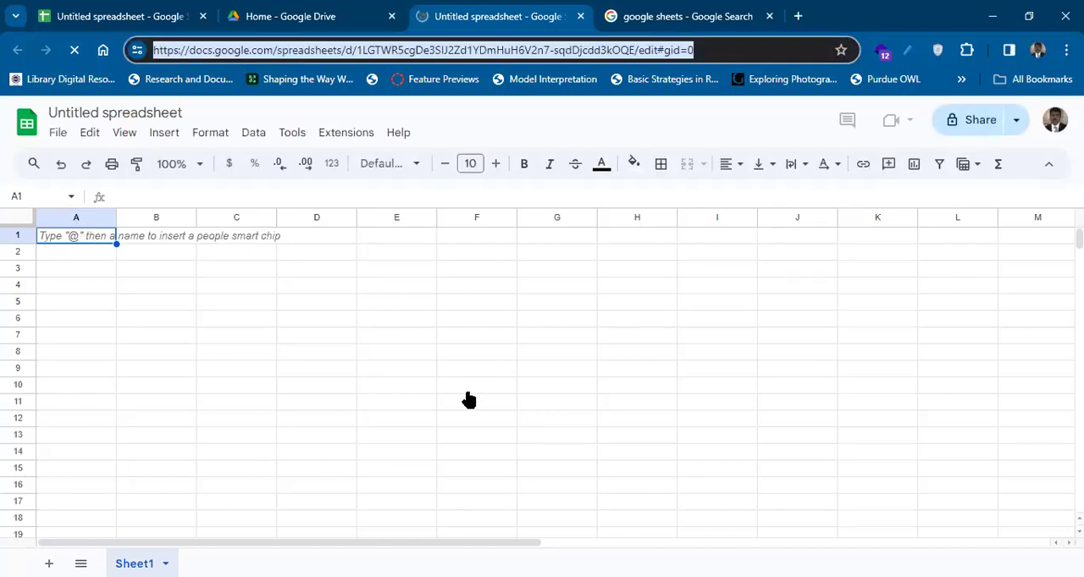
{"action": "key", "text": "ctrl+w"}
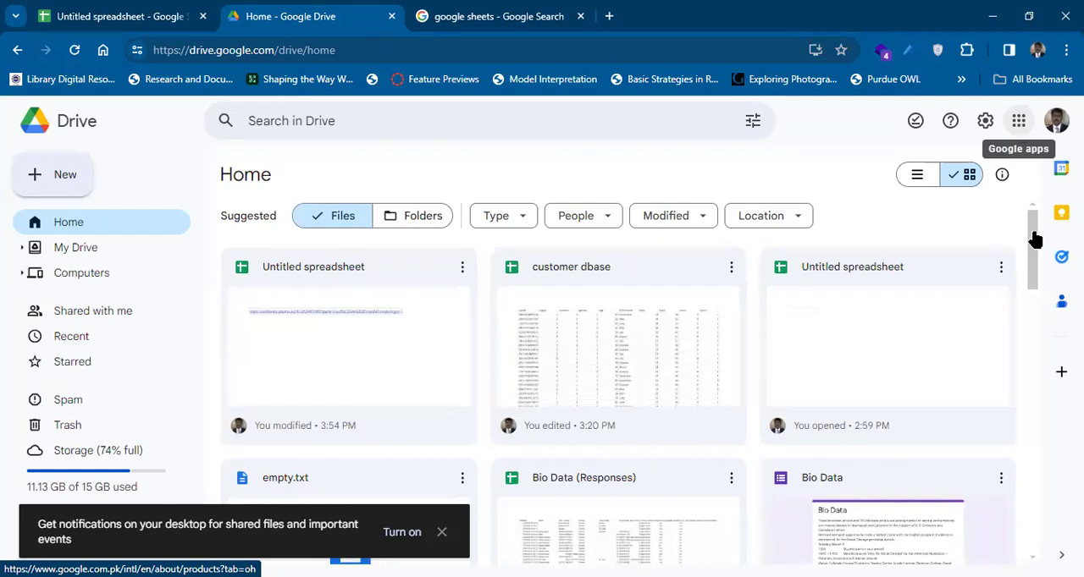
Switch from Drive to the Google Sheets home page through the list of Google apps.
{"action": "left_click", "coordinate": [1019, 123]}
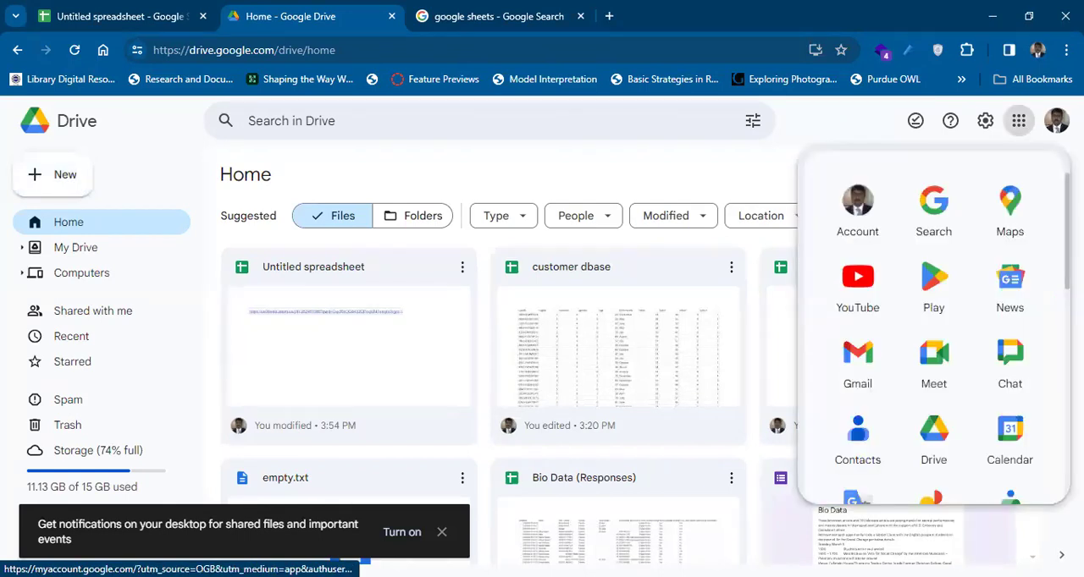
{"action": "scroll", "coordinate": [1055, 330], "scroll_direction": "down", "scroll_amount": 2}
{"action": "scroll", "coordinate": [1055, 330], "scroll_direction": "down", "scroll_amount": 2}
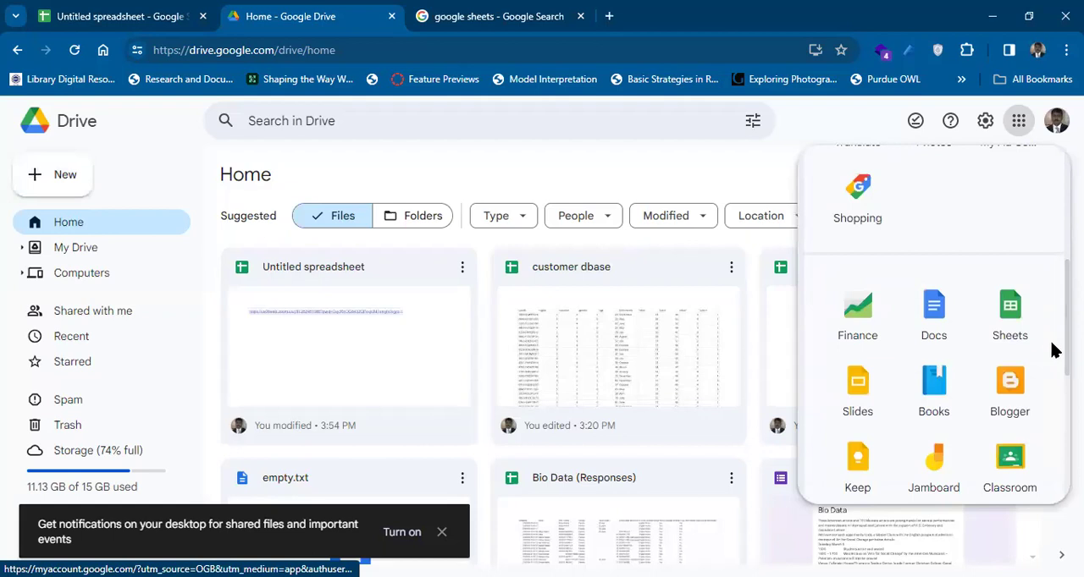
{"action": "left_click", "coordinate": [1012, 326]}
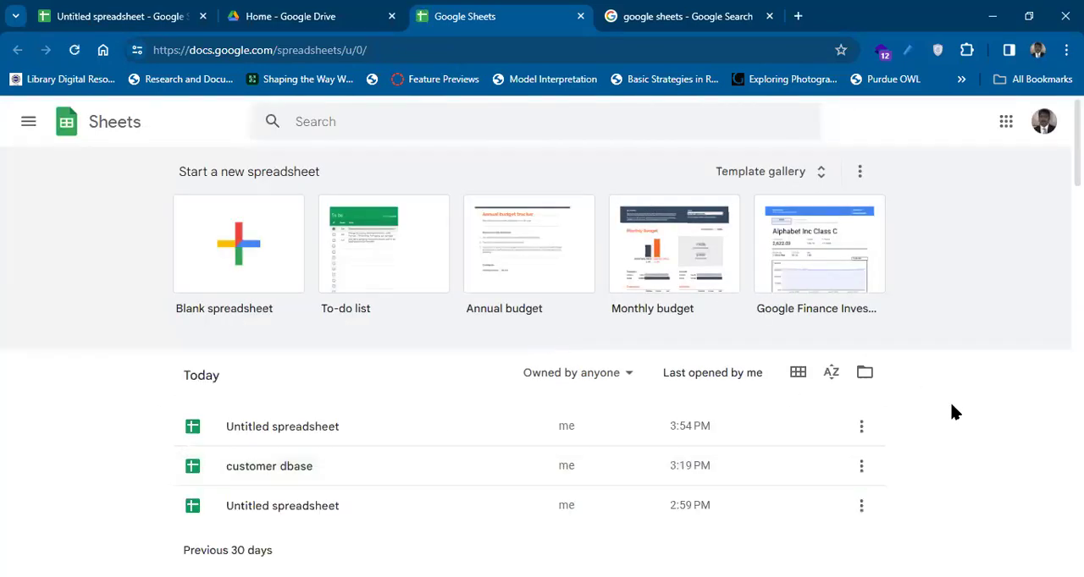
Browse the recently used and Personal templates in the template gallery and return to the Sheets home page.
{"action": "left_click", "coordinate": [818, 185]}
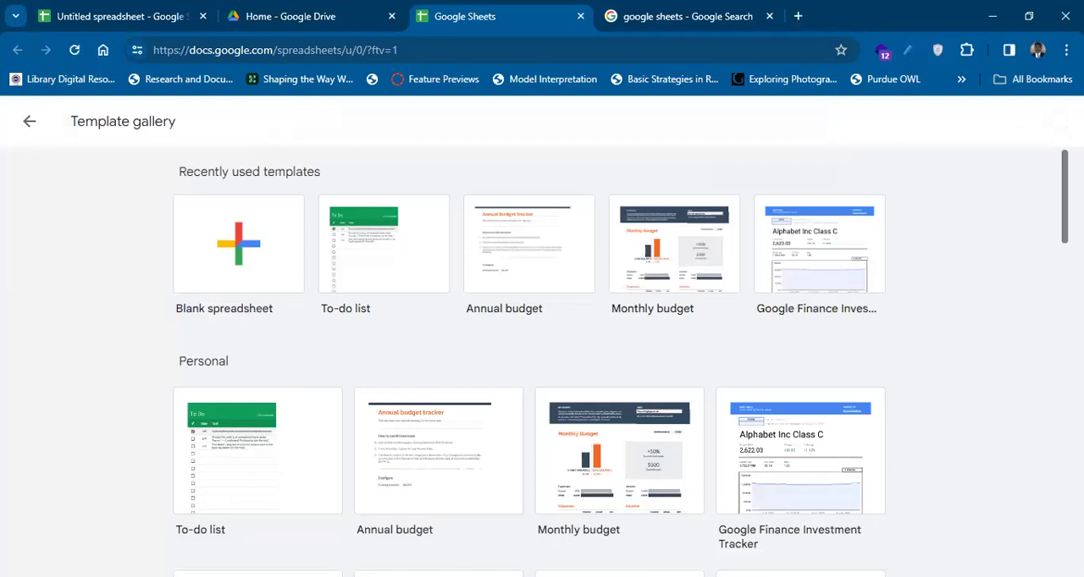
{"action": "scroll", "coordinate": [715, 269], "scroll_direction": "down", "scroll_amount": 1}
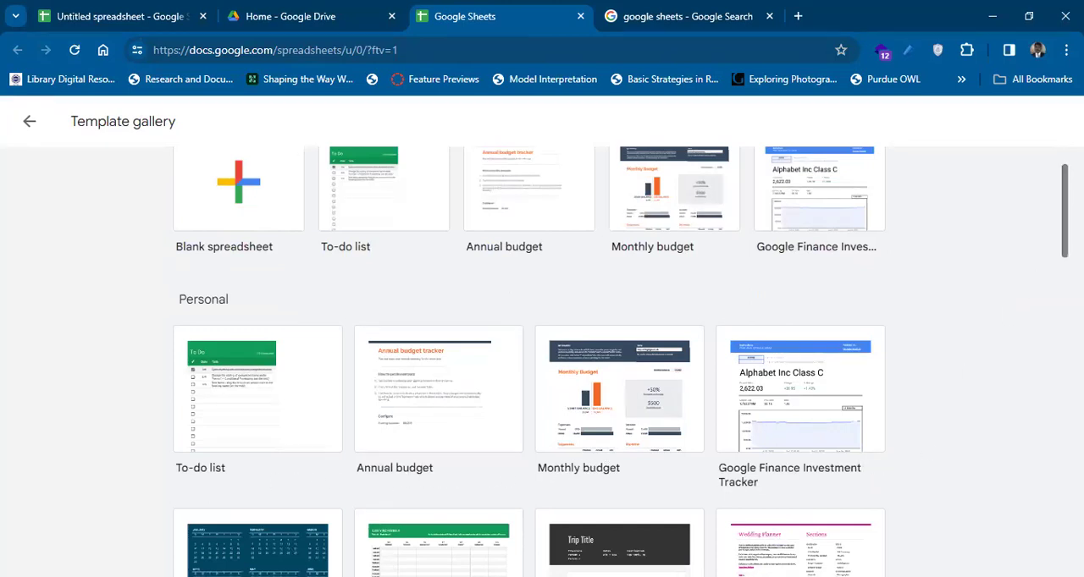
{"action": "scroll", "coordinate": [804, 355], "scroll_direction": "down", "scroll_amount": 3}
{"action": "scroll", "coordinate": [620, 359], "scroll_direction": "down", "scroll_amount": 1}
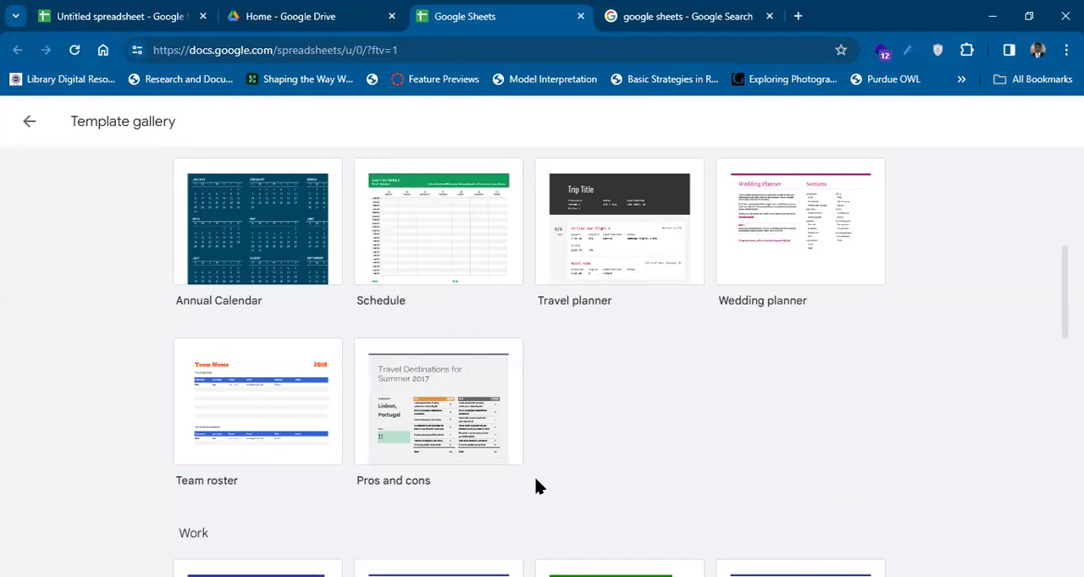
{"action": "left_click_drag", "start_coordinate": [1064, 292], "coordinate": [1046, 221]}
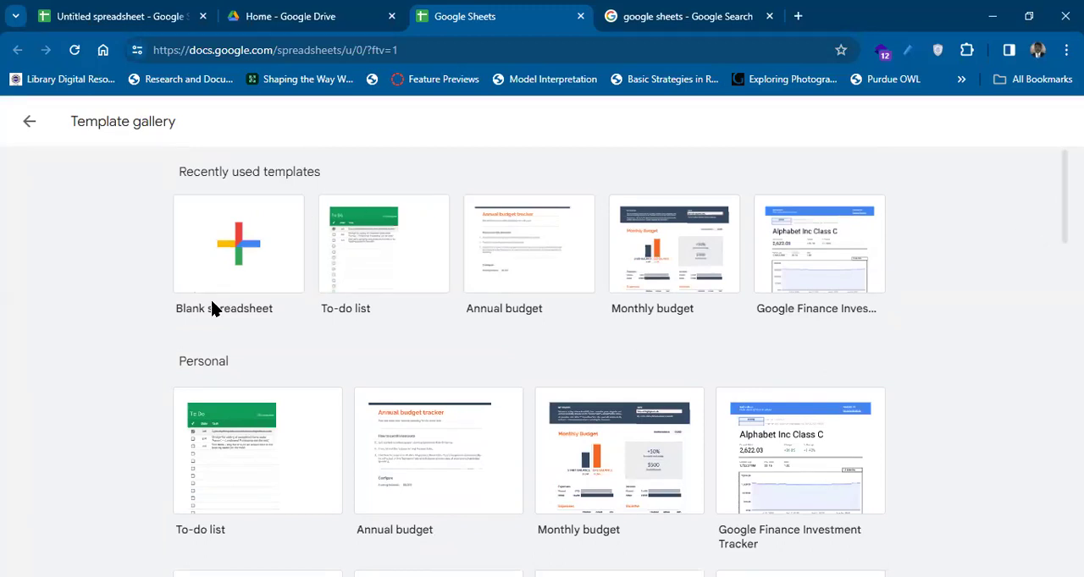
{"action": "left_click", "coordinate": [27, 123]}
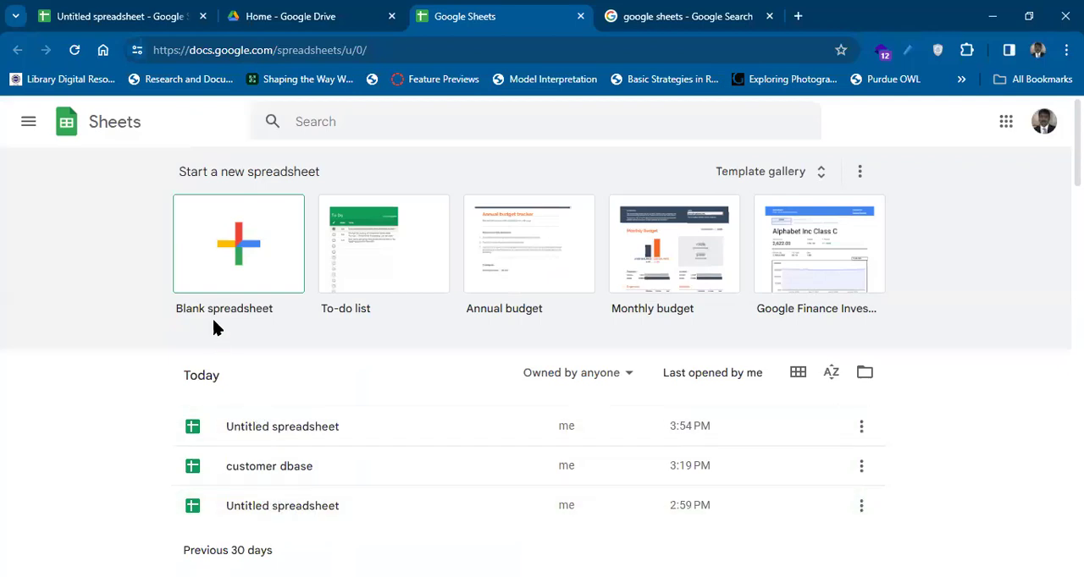
Create a blank spreadsheet from the Sheets home page and rename it Training.
{"action": "left_click", "coordinate": [208, 267]}
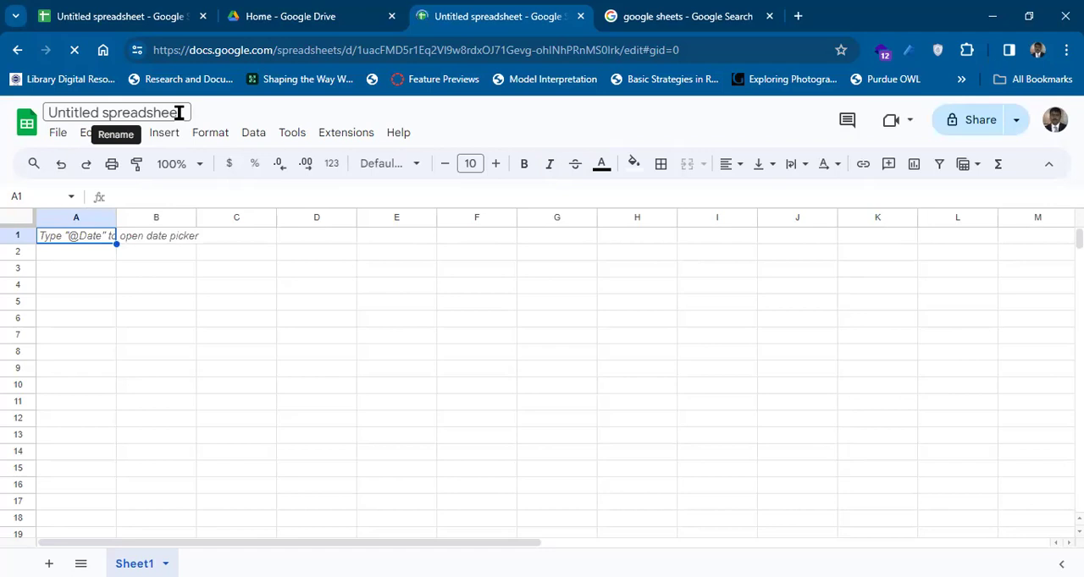
{"action": "left_click", "coordinate": [178, 113]}
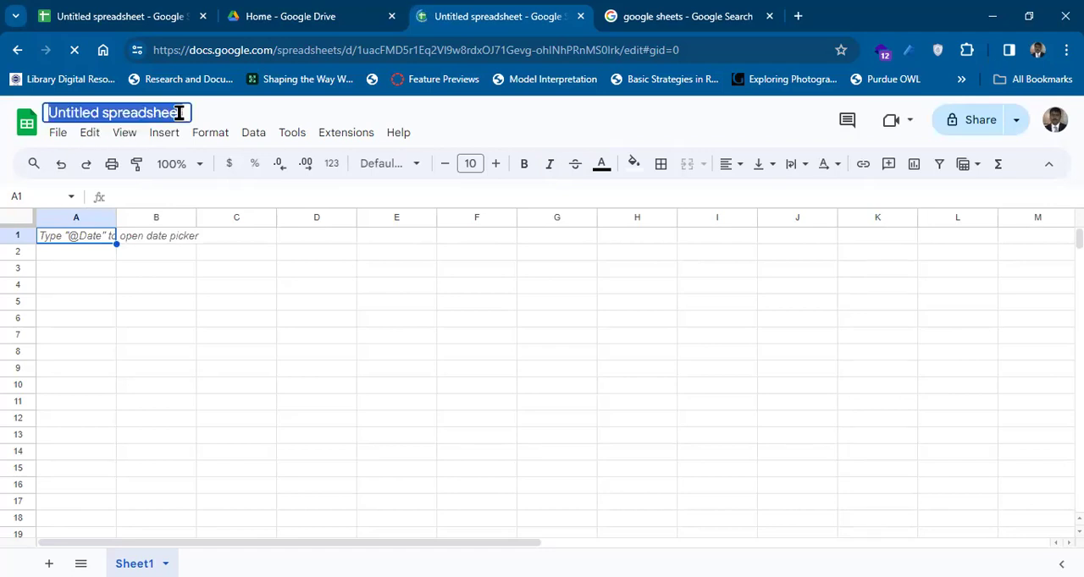
{"action": "type", "text": "Training"}
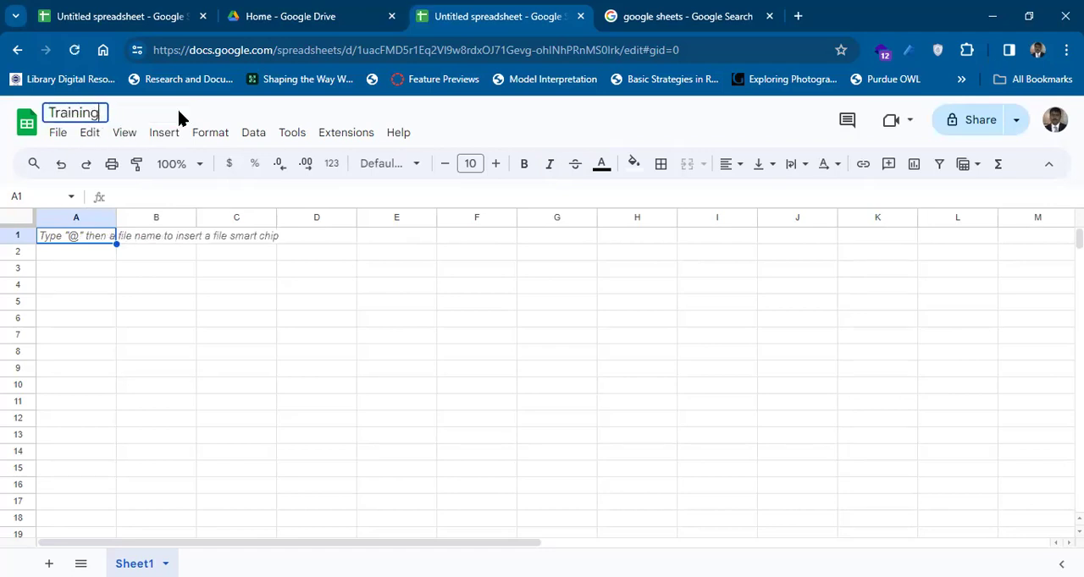
{"action": "key", "text": "Return"}
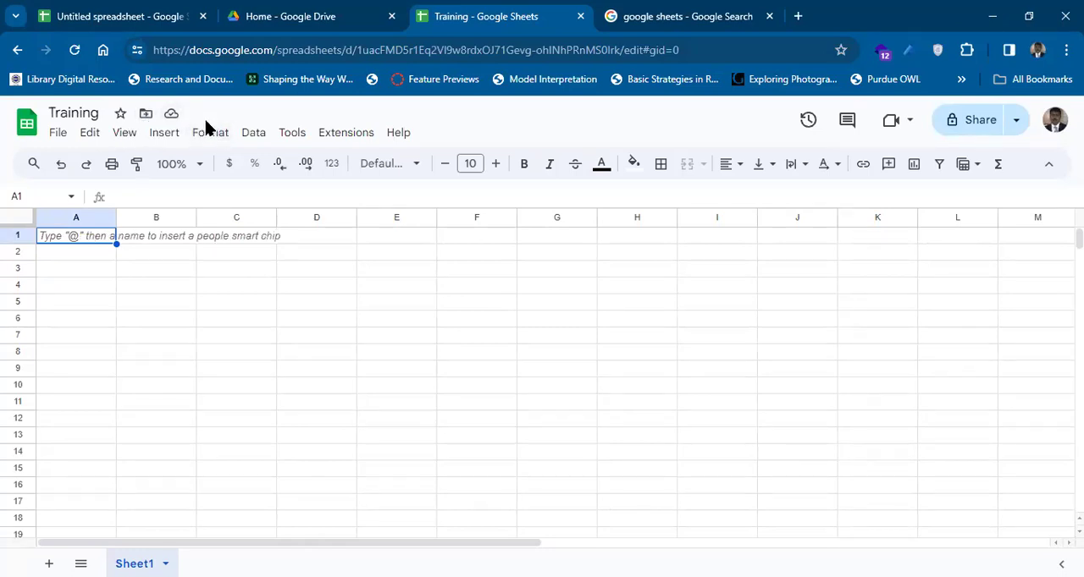
Review the suggested folders for moving the Training spreadsheet, cancel the move, and star the spreadsheet.
{"action": "left_click", "coordinate": [146, 116]}
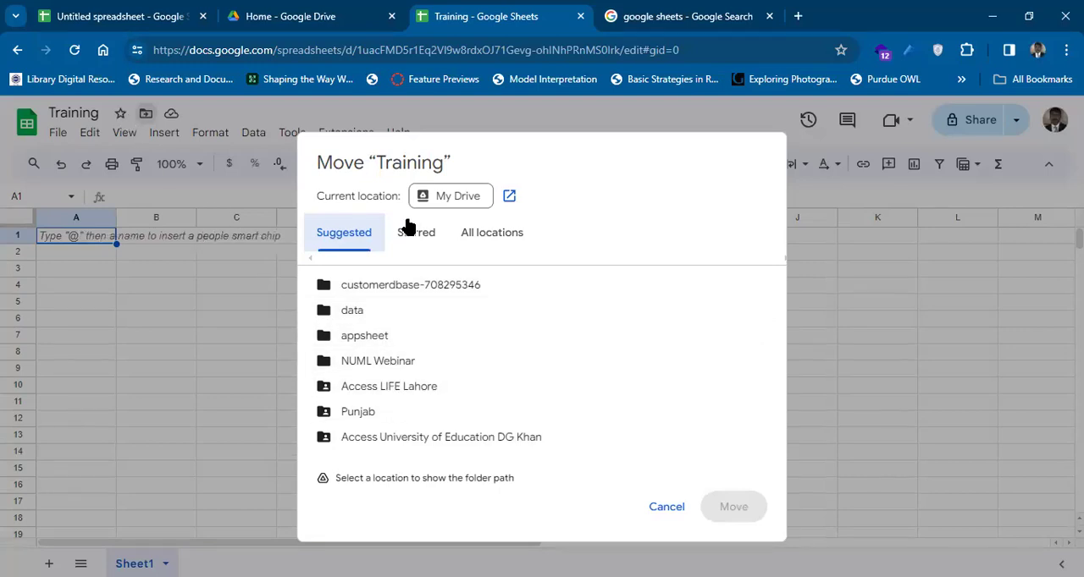
{"action": "left_click", "coordinate": [656, 511]}
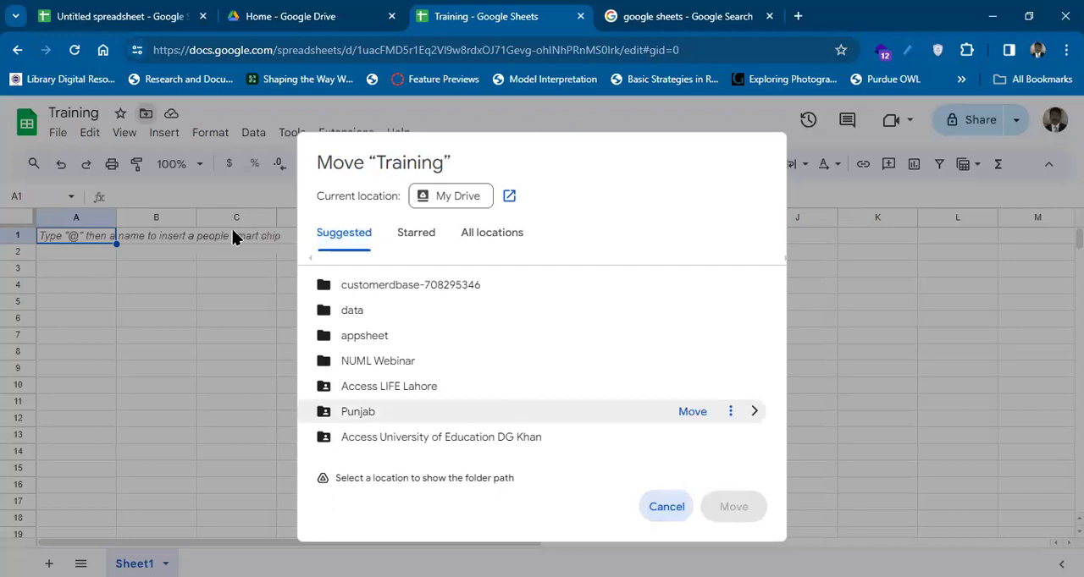
{"action": "left_click", "coordinate": [119, 115]}
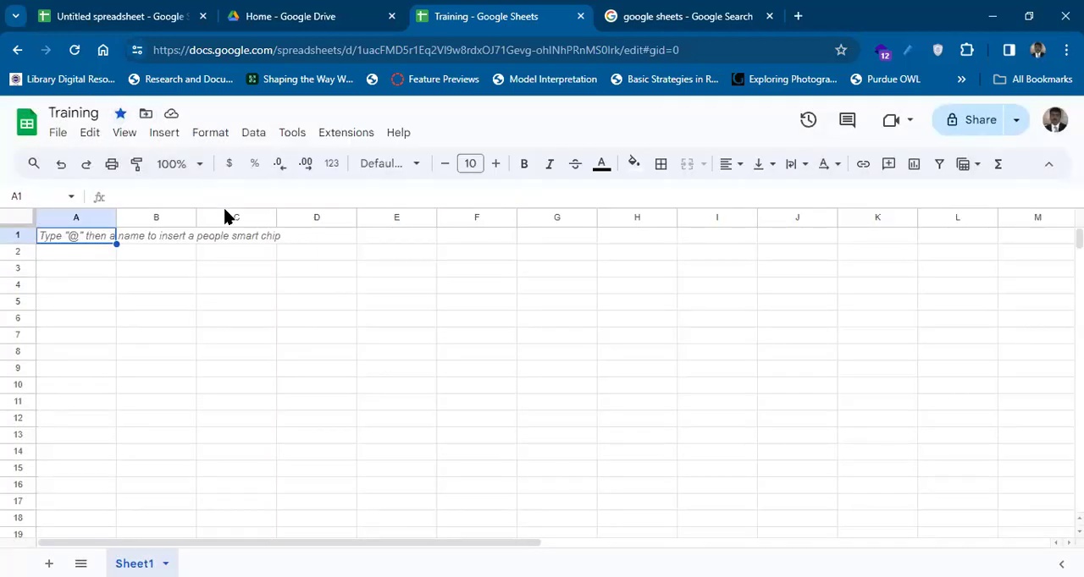
Check the starred folders offered as destinations for moving the Training spreadsheet, and cancel the move.
{"action": "left_click", "coordinate": [146, 115]}
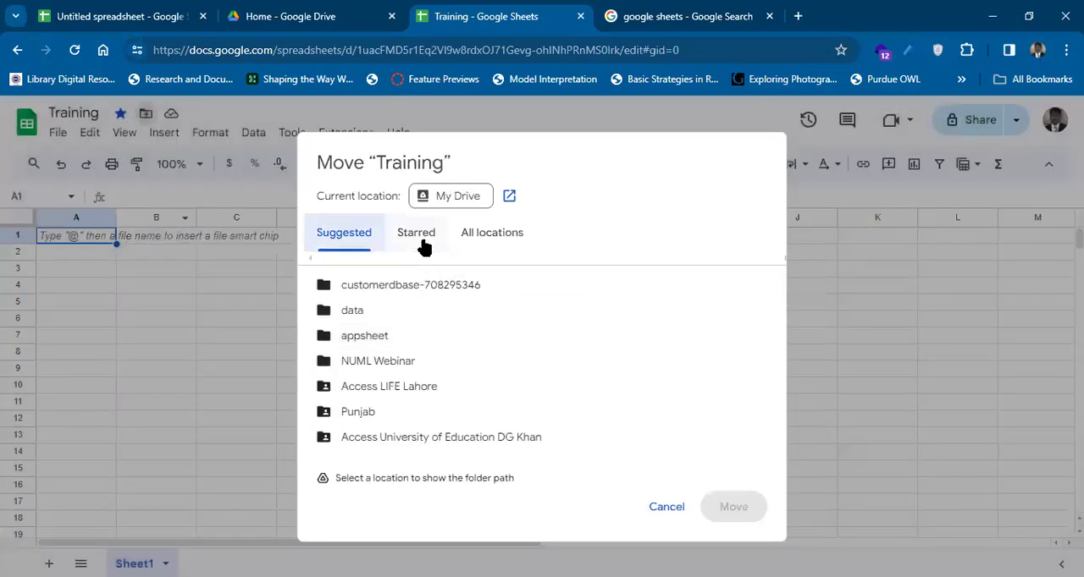
{"action": "left_click", "coordinate": [423, 244]}
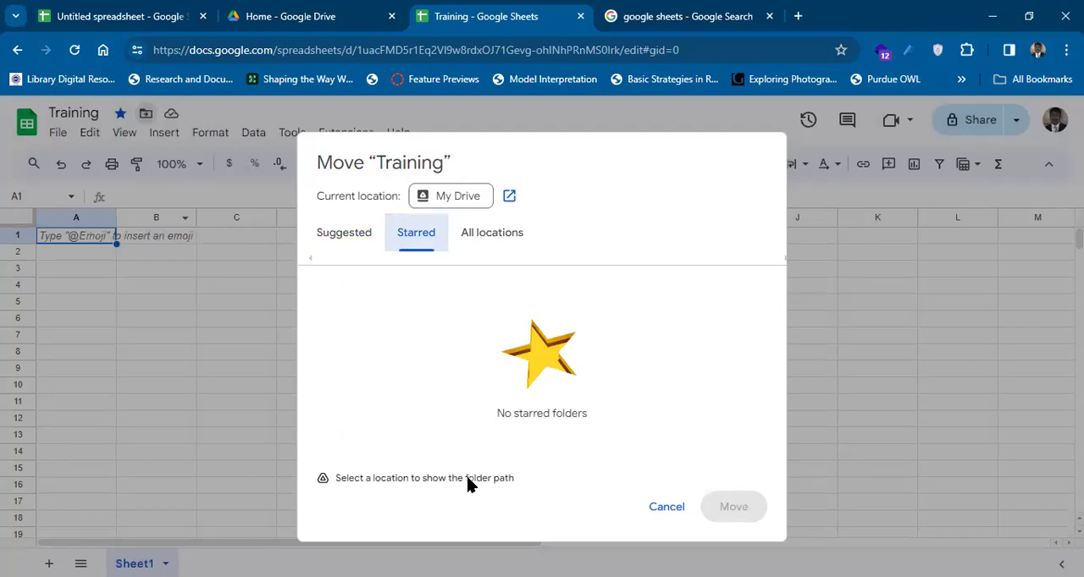
{"action": "left_click", "coordinate": [665, 508]}
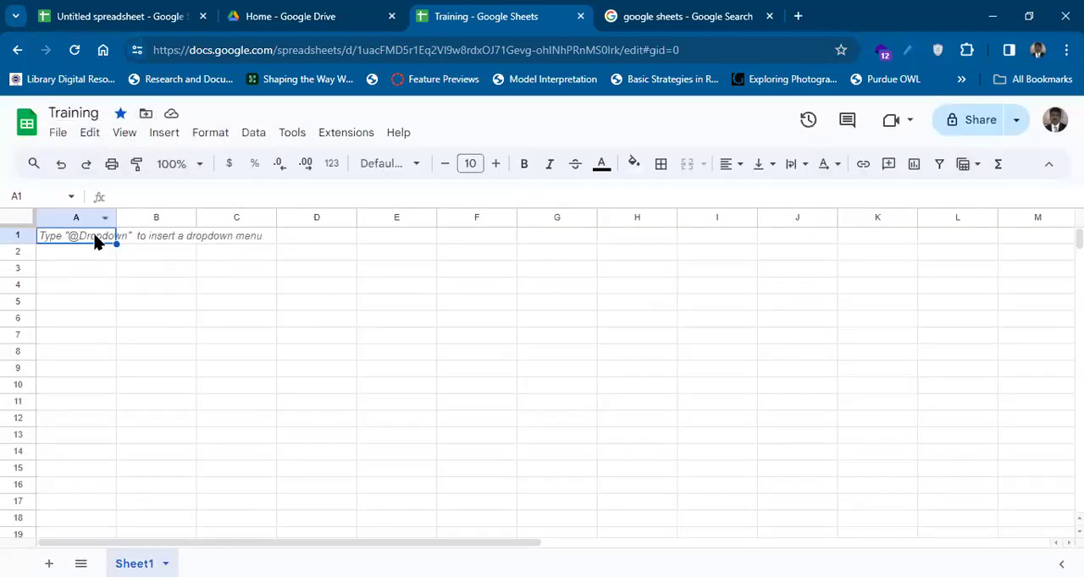
Enter the text asd in cell A2.
{"action": "left_click", "coordinate": [94, 259]}
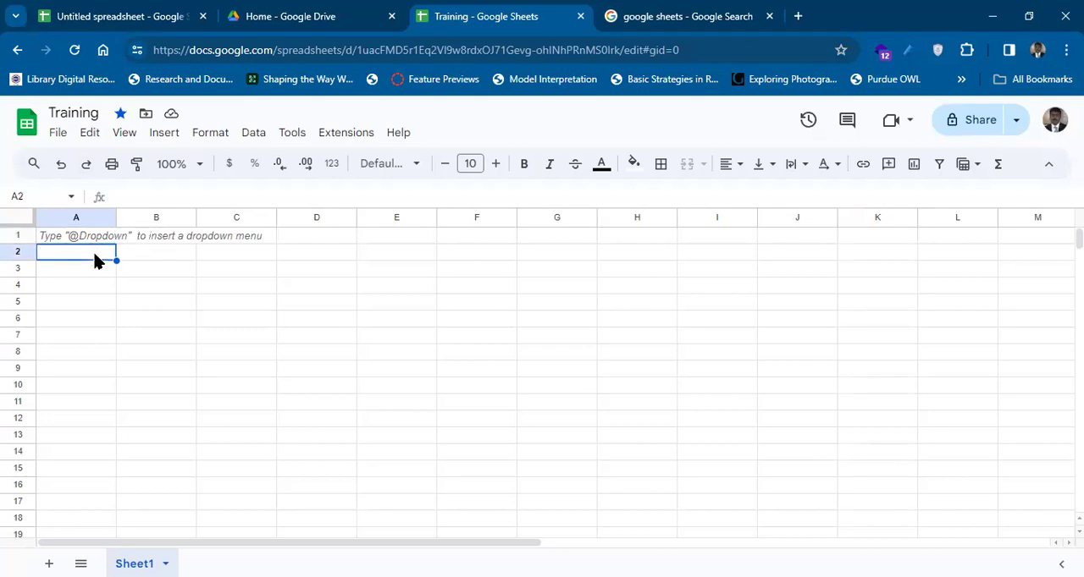
{"action": "type", "text": "asd"}
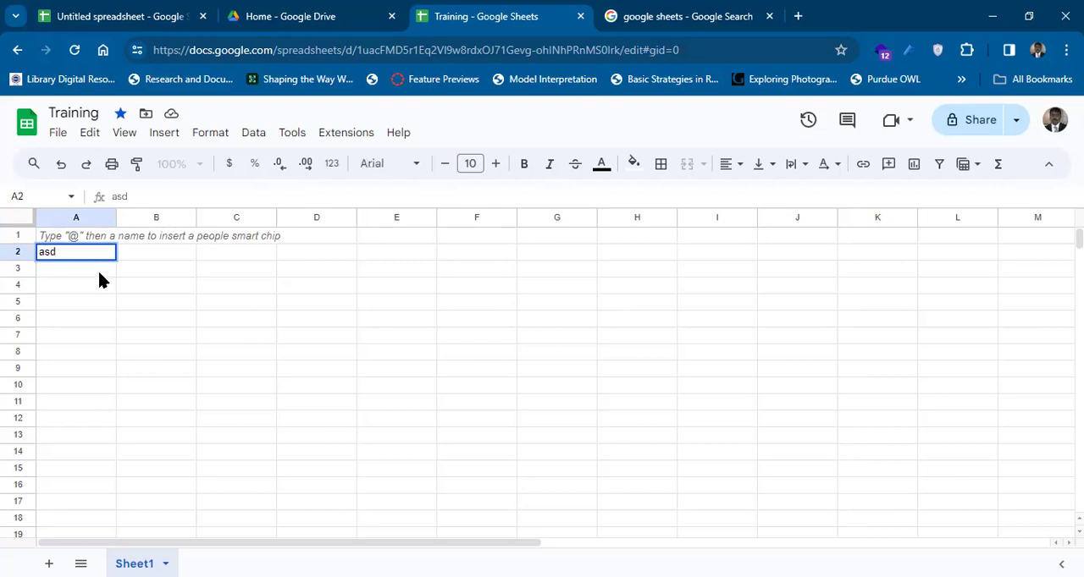
{"action": "key", "text": "Return"}
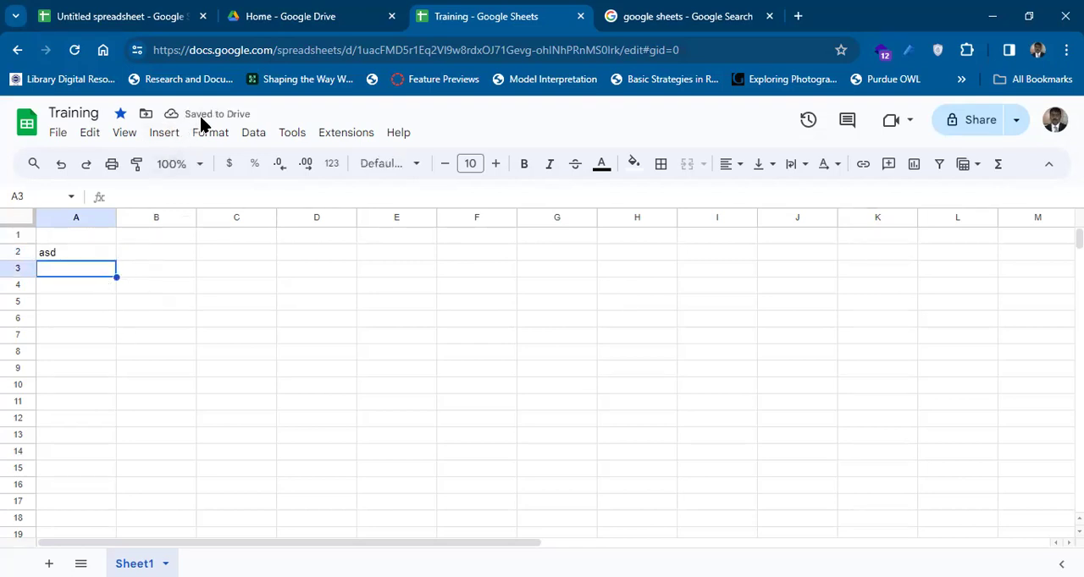
Look up the starred folders available for moving the Training spreadsheet and leave it in its current location.
{"action": "left_click", "coordinate": [144, 116]}
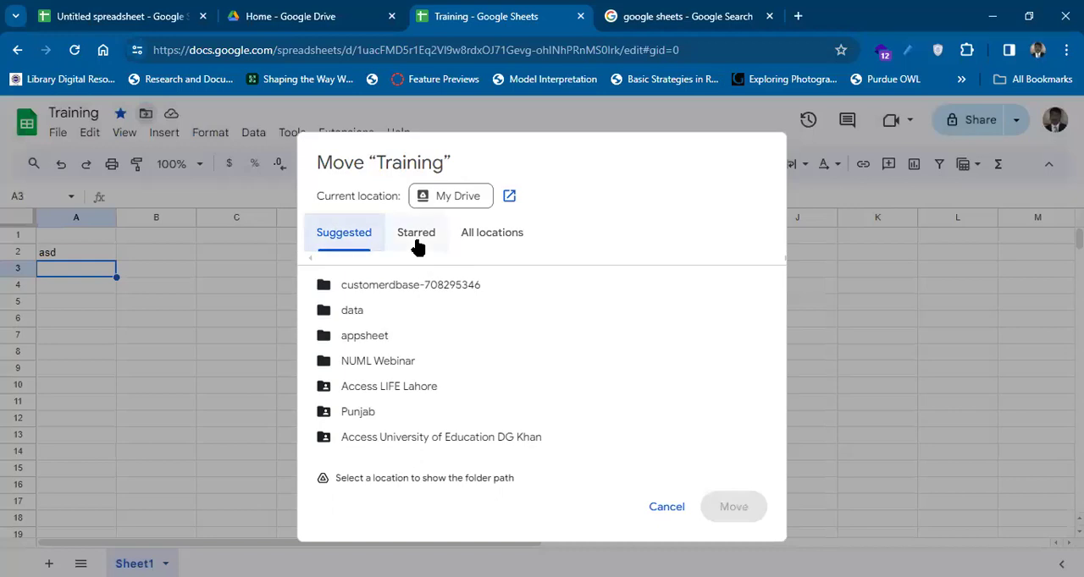
{"action": "left_click", "coordinate": [417, 244]}
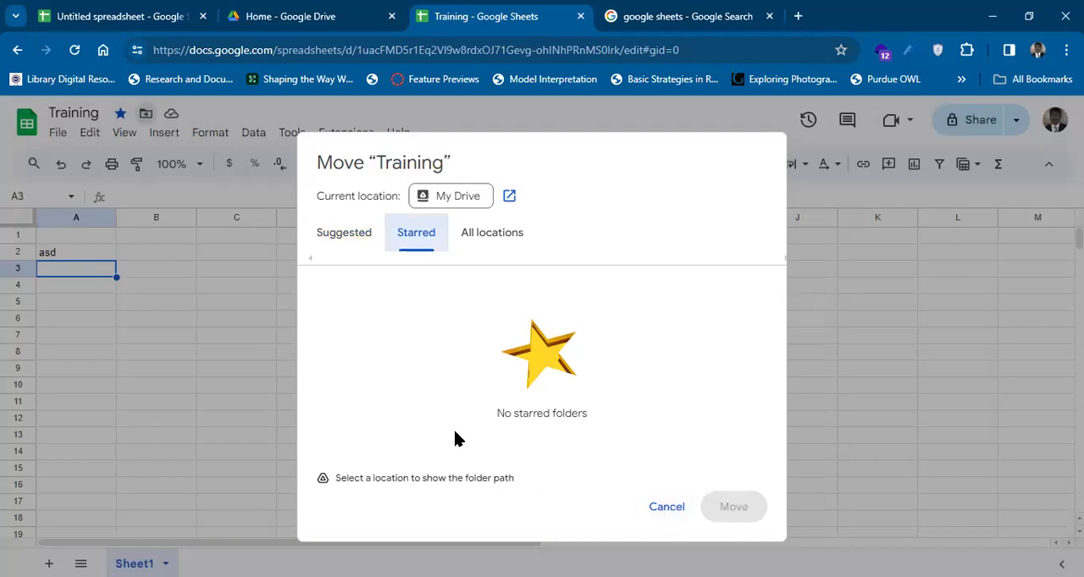
{"action": "left_click", "coordinate": [670, 508]}
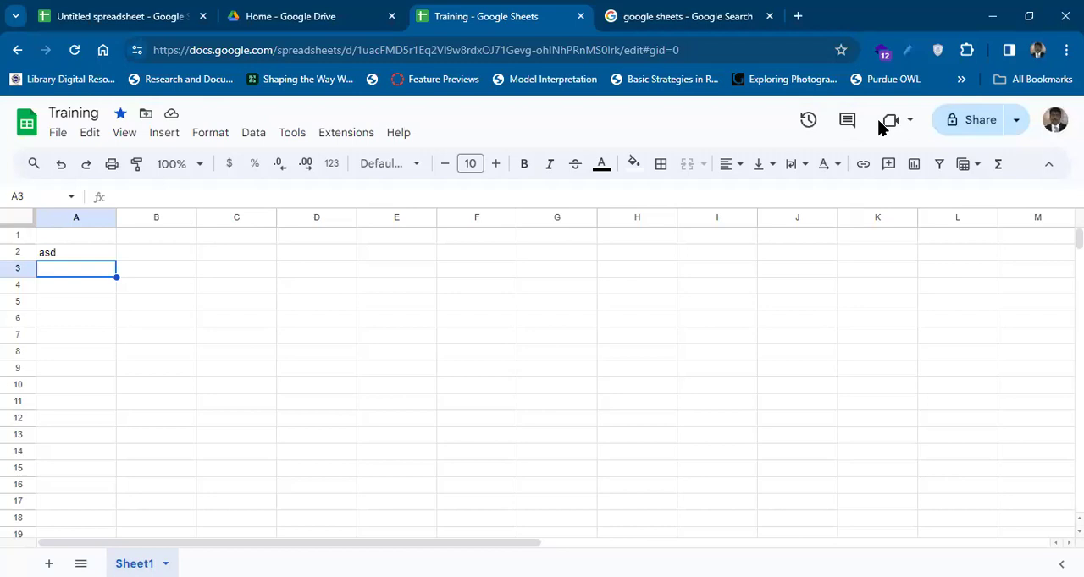
Review the Training spreadsheet's version history, filter it to named versions, and return to the sheet.
{"action": "left_click", "coordinate": [807, 122]}
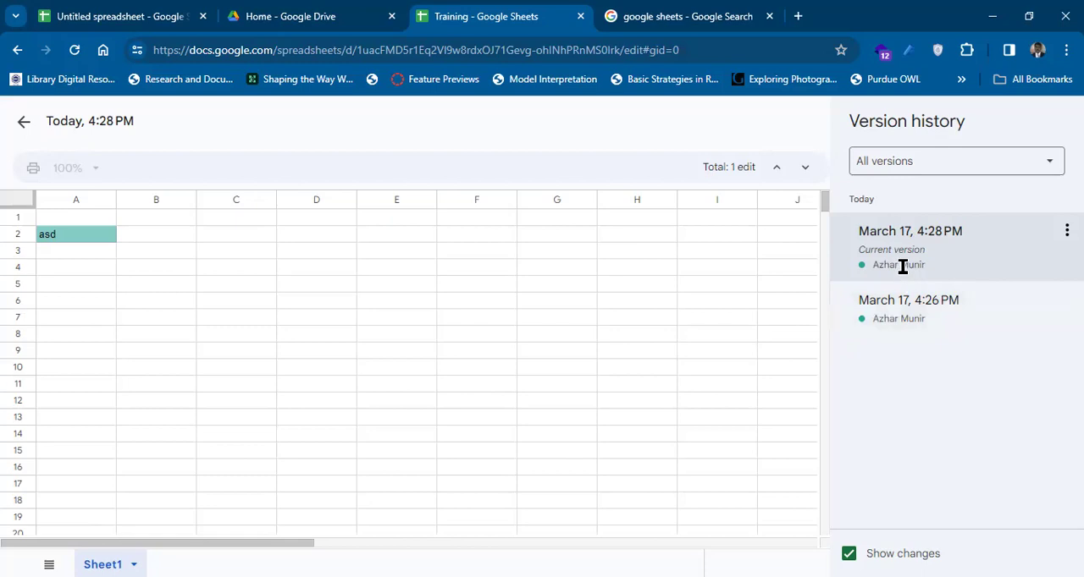
{"action": "left_click", "coordinate": [1023, 171]}
{"action": "left_click", "coordinate": [1008, 217]}
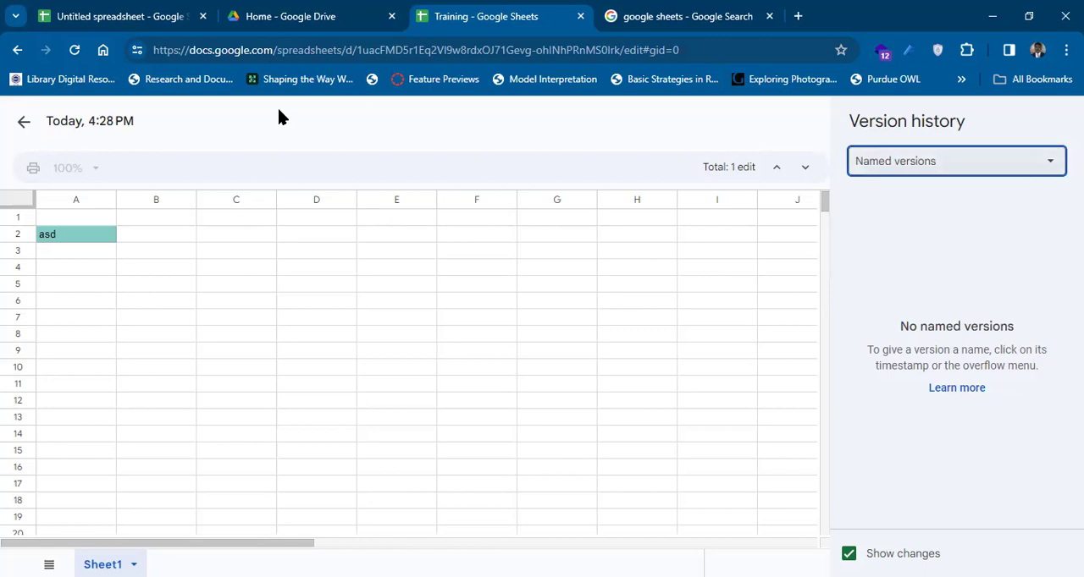
{"action": "left_click", "coordinate": [23, 125]}
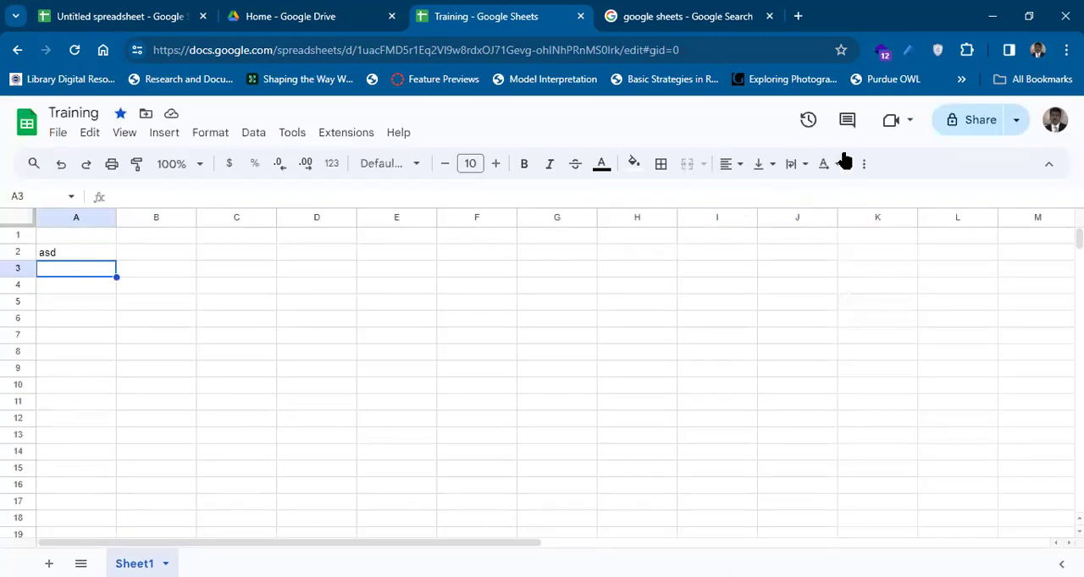
Check the spreadsheet's comments filtered to those for you, close them, and view the options for joining or starting a meeting.
{"action": "left_click", "coordinate": [848, 124]}
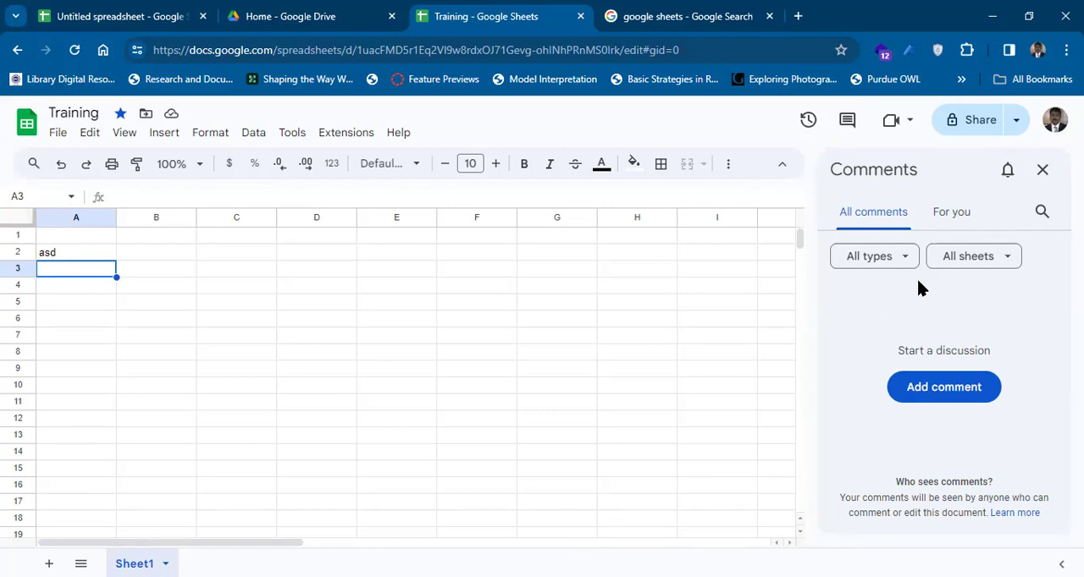
{"action": "left_click", "coordinate": [934, 220]}
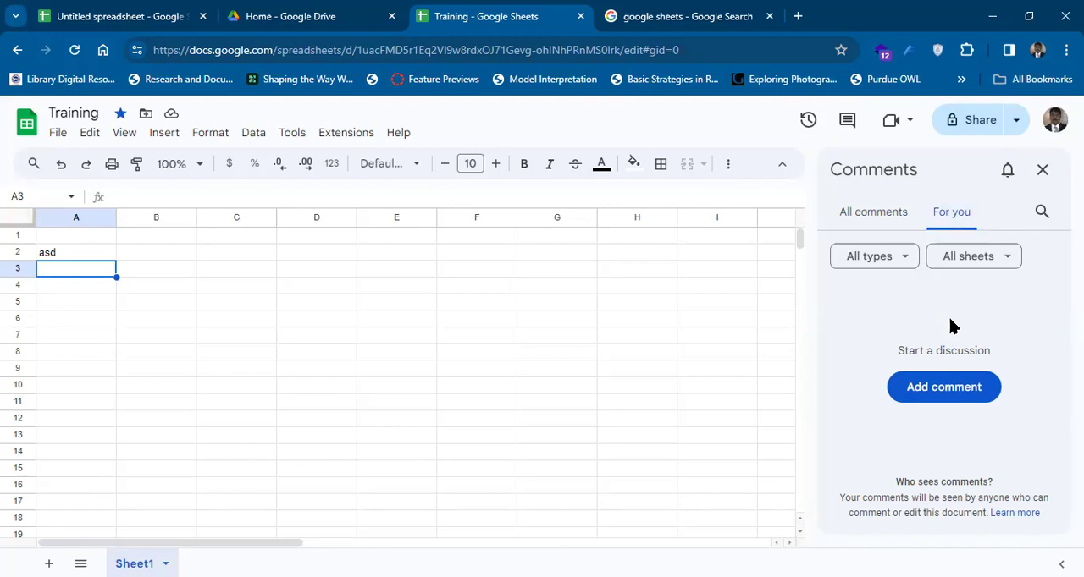
{"action": "left_click", "coordinate": [1039, 174]}
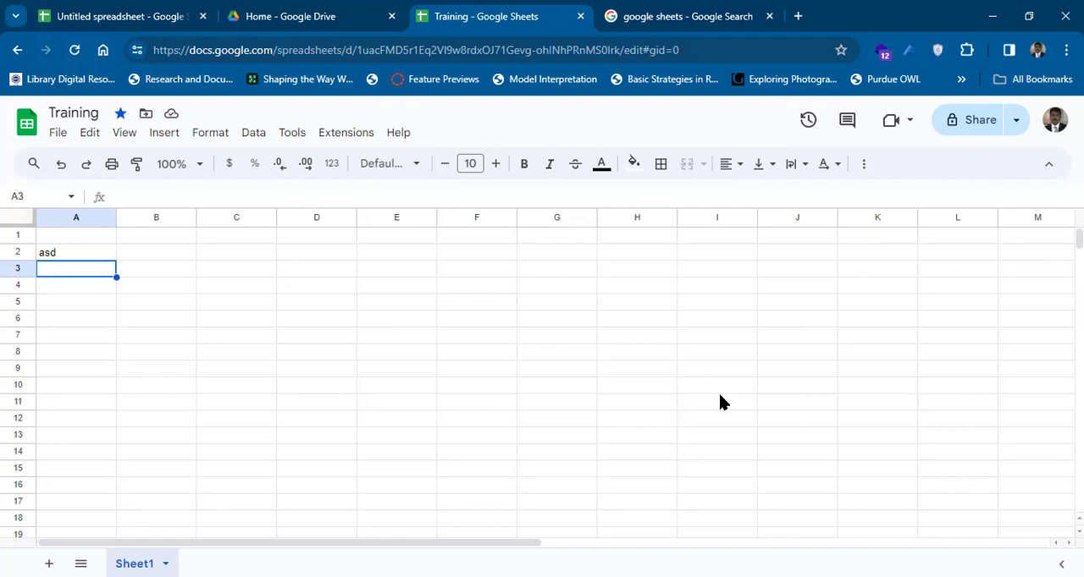
{"action": "left_click", "coordinate": [905, 126]}
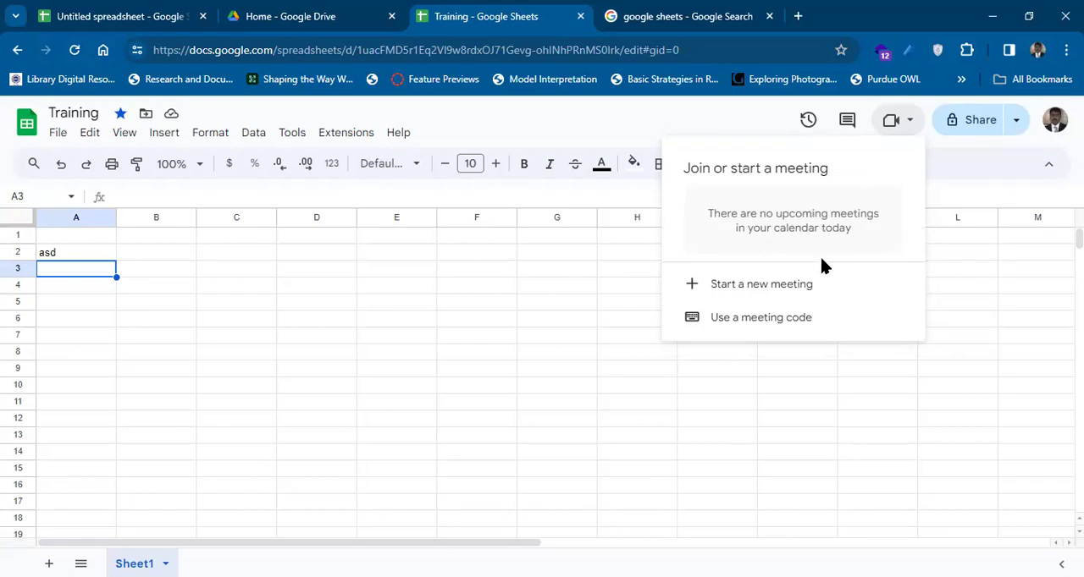
{"action": "left_click", "coordinate": [811, 316]}
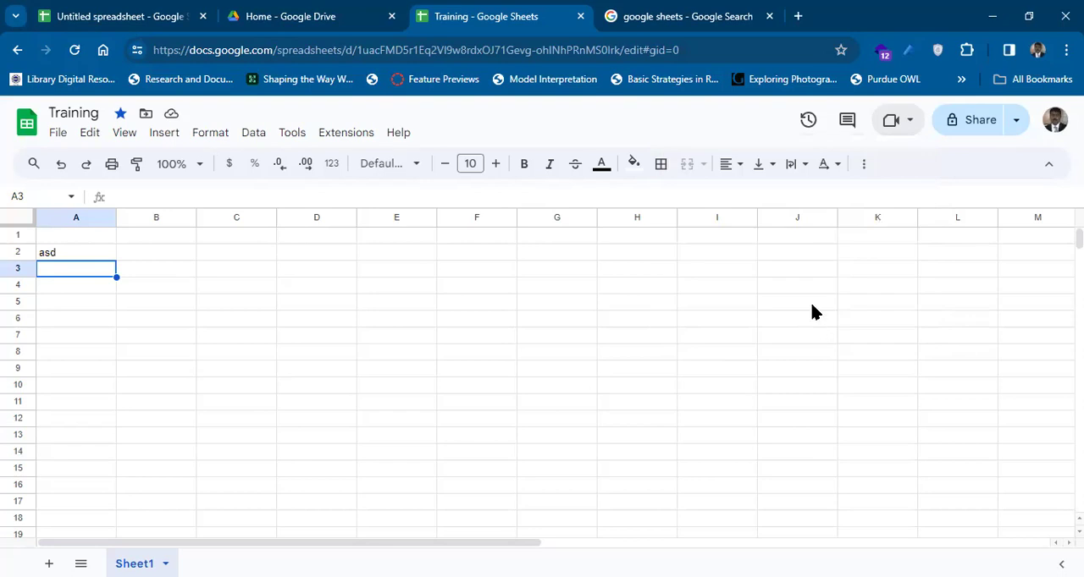
Open the sharing settings of the Training spreadsheet and start adding people.
{"action": "left_click", "coordinate": [975, 127]}
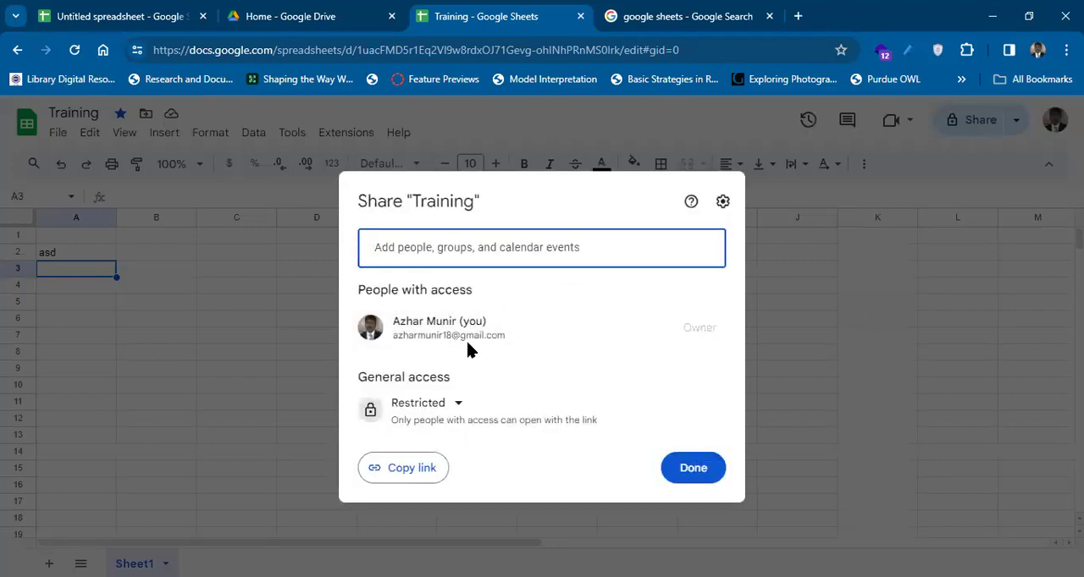
{"action": "left_click", "coordinate": [474, 246]}
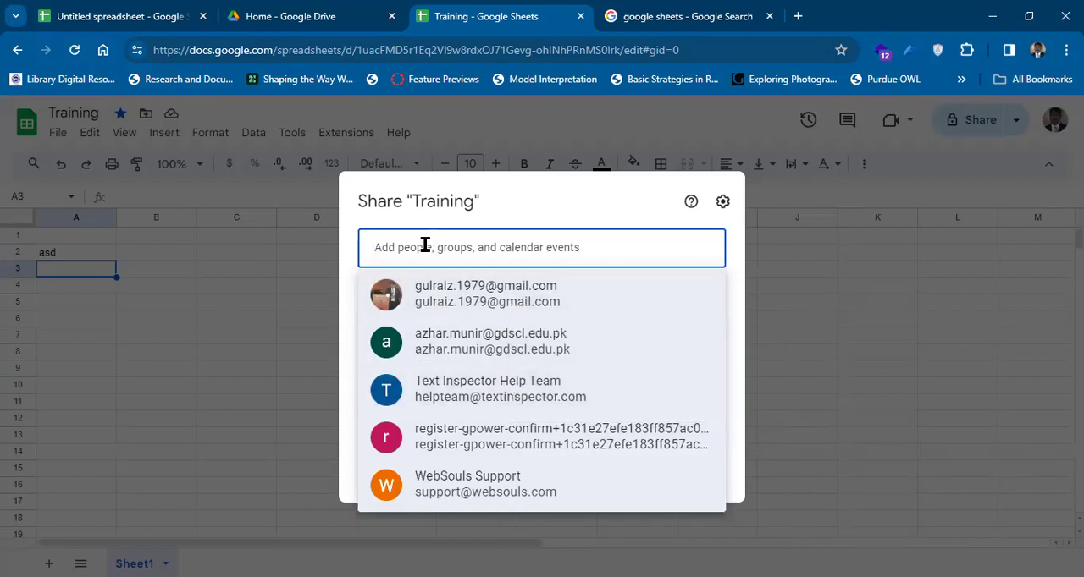
{"action": "key", "text": "ctrl+v"}
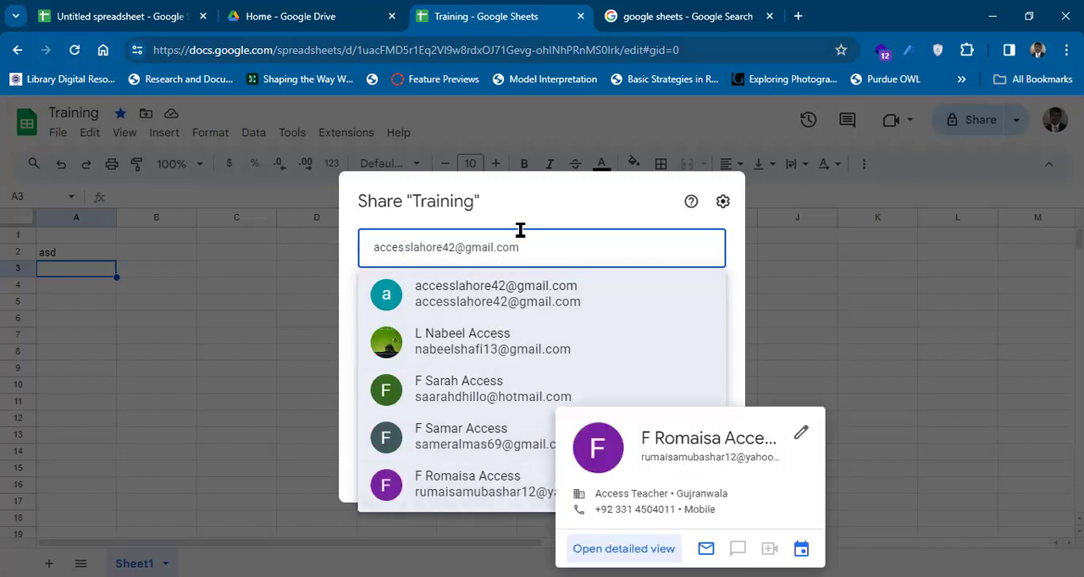
{"action": "key", "text": "BackSpace"}
{"action": "key", "text": "BackSpace"}
{"action": "key", "text": "BackSpace"}
{"action": "key", "text": "BackSpace"}
{"action": "key", "text": "BackSpace"}
{"action": "key", "text": "BackSpace"}
{"action": "key", "text": "BackSpace"}
{"action": "key", "text": "BackSpace"}
{"action": "key", "text": "BackSpace"}
{"action": "key", "text": "BackSpace"}
{"action": "key", "text": "BackSpace"}
{"action": "key", "text": "BackSpace"}
{"action": "key", "text": "BackSpace"}
{"action": "key", "text": "BackSpace"}
{"action": "key", "text": "BackSpace"}
{"action": "key", "text": "BackSpace"}
{"action": "key", "text": "BackSpace"}
{"action": "key", "text": "BackSpace"}
{"action": "key", "text": "BackSpace"}
{"action": "key", "text": "BackSpace"}
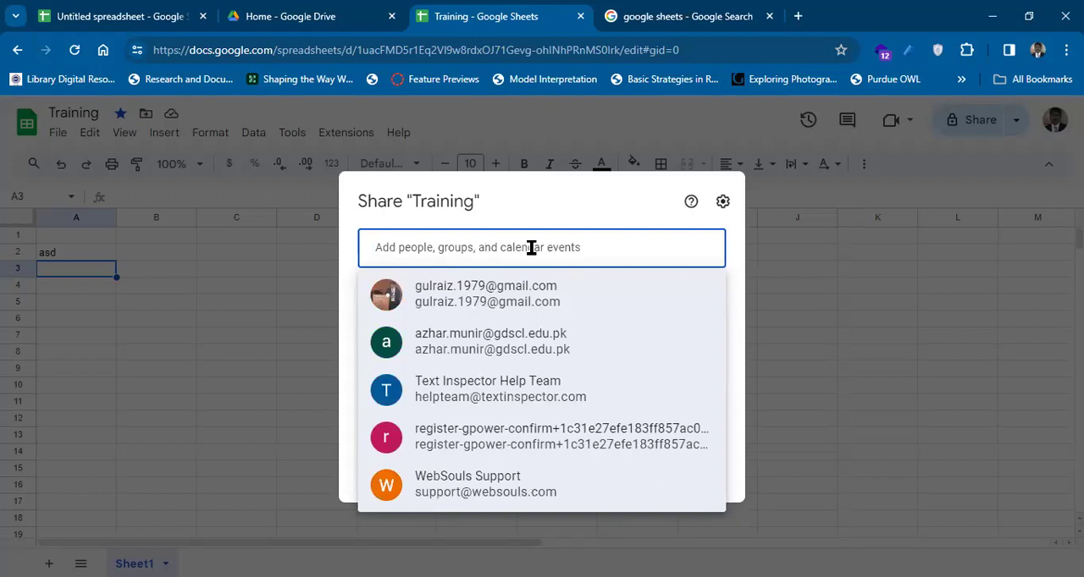
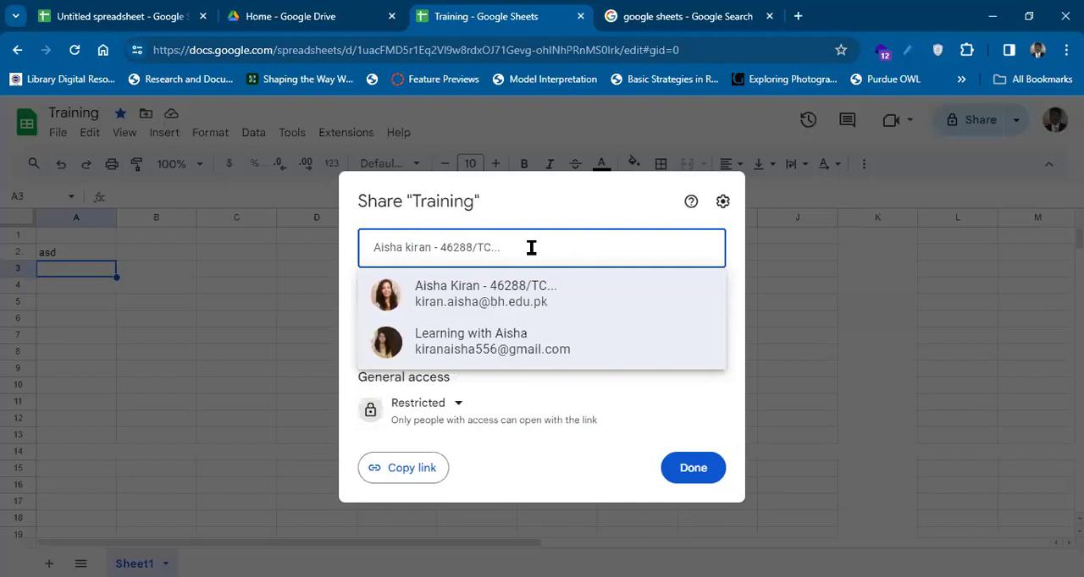
{"action": "key", "text": "ctrl+a"}
{"action": "key", "text": "BackSpace"}
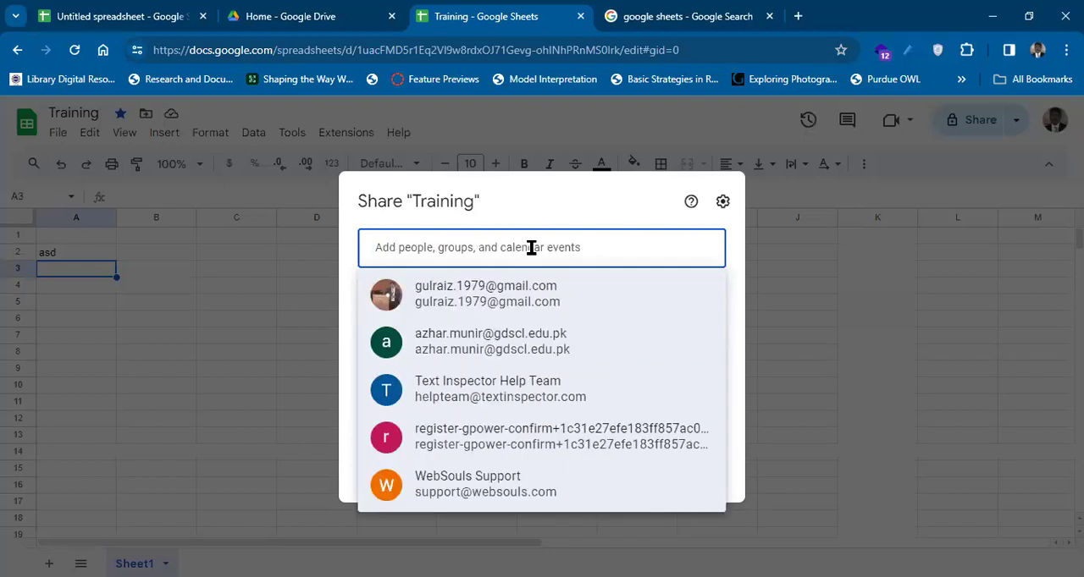
{"action": "key", "text": "ctrl+a"}
{"action": "key", "text": "BackSpace"}
{"action": "key", "text": "ctrl+v"}
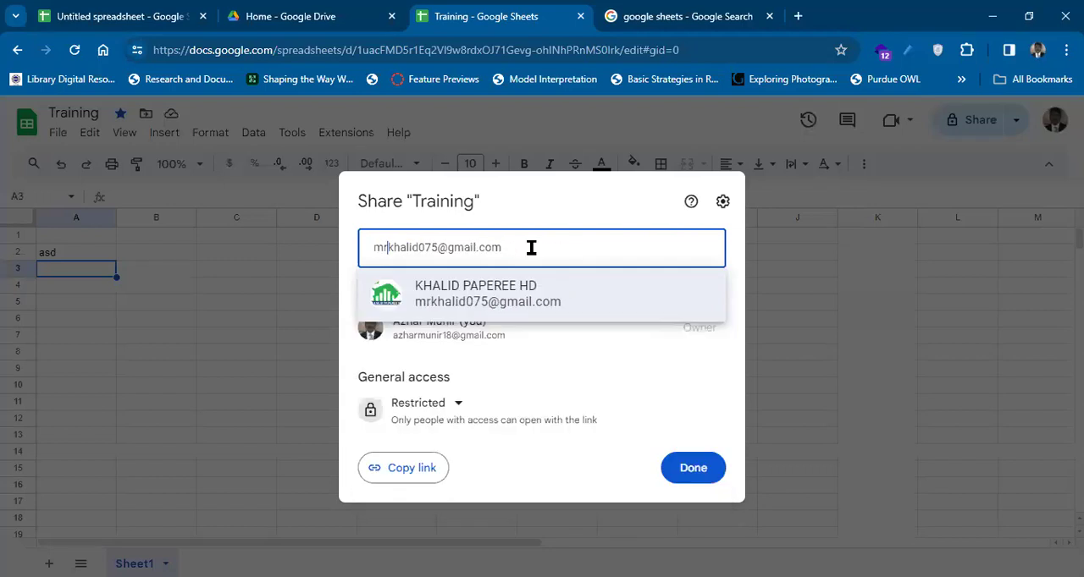
{"action": "key", "text": "ctrl+a"}
{"action": "key", "text": "BackSpace"}
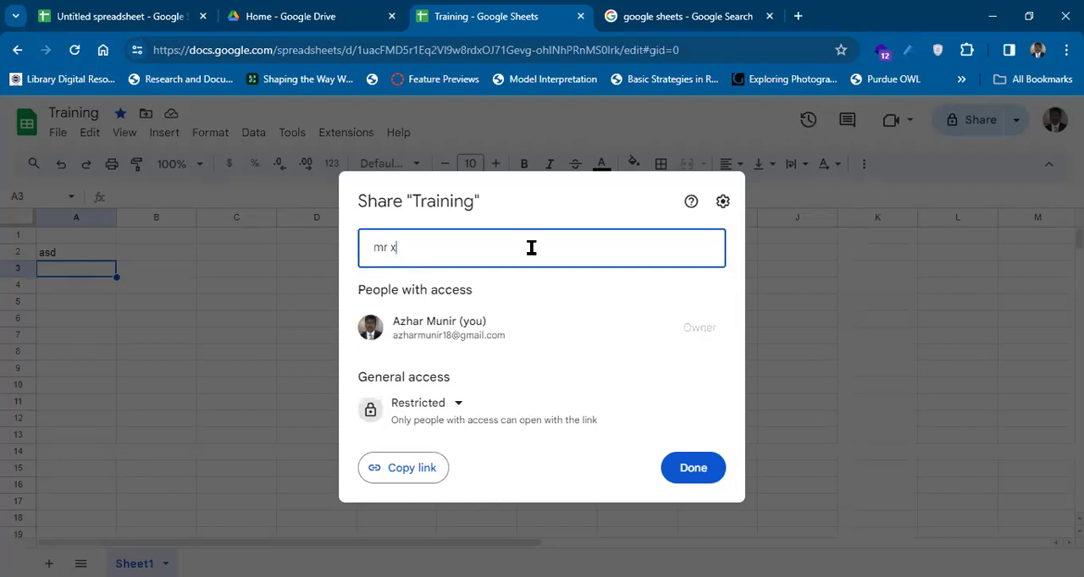
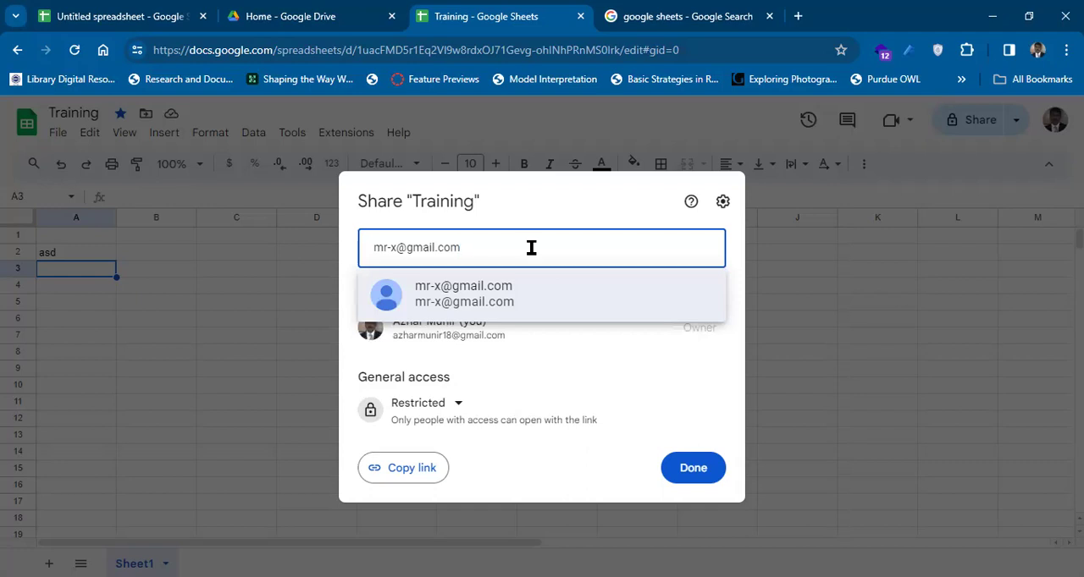
Enter a recipient's e-mail address in the sharing settings and add the matching contact as a recipient.
{"action": "left_click", "coordinate": [526, 298]}
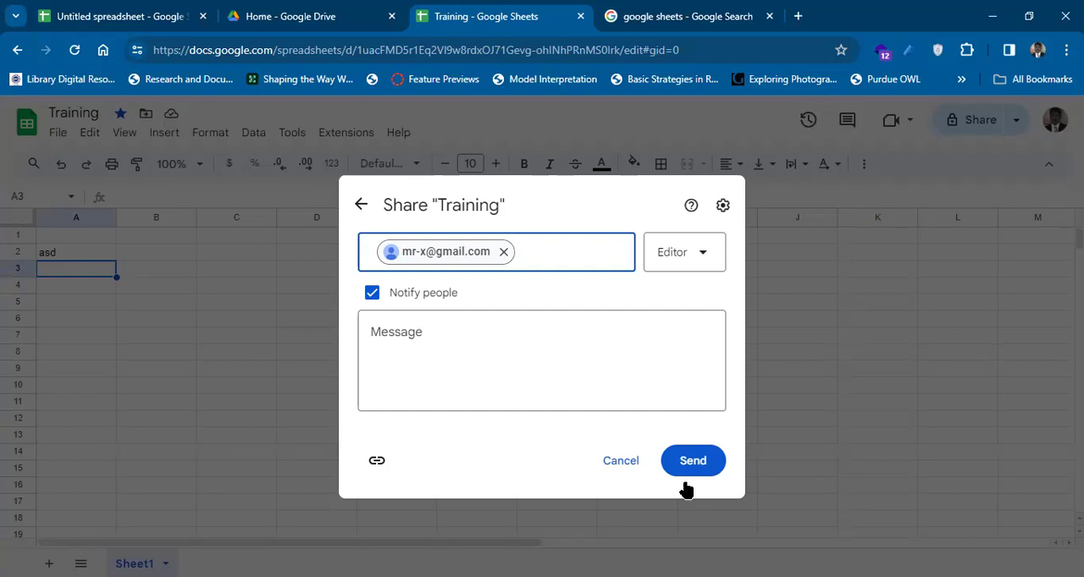
Try the Commenter and Viewer roles for the added recipient, and remove the recipient from the share.
{"action": "left_click", "coordinate": [707, 265]}
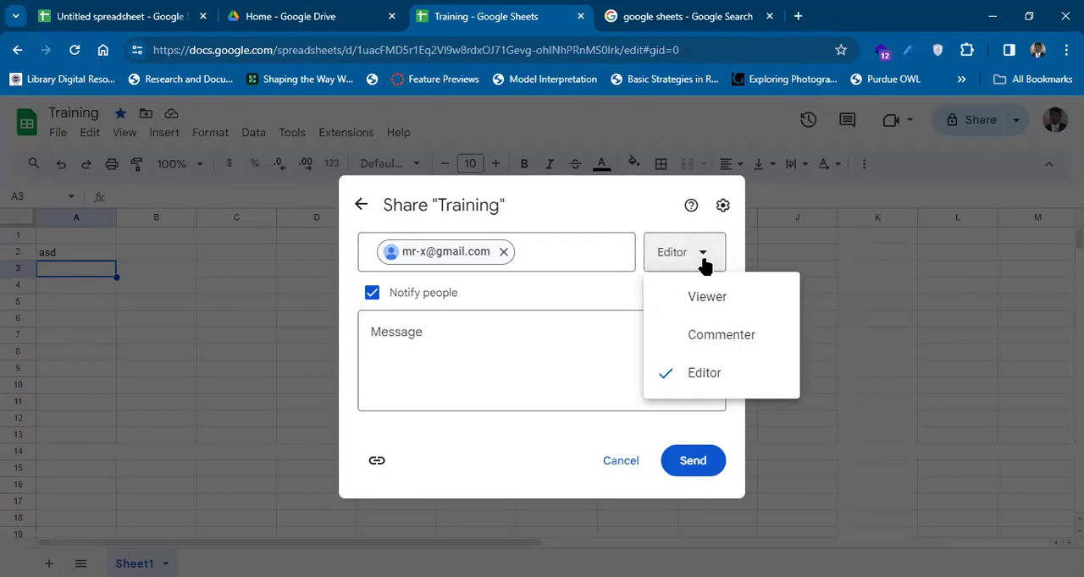
{"action": "left_click", "coordinate": [707, 343]}
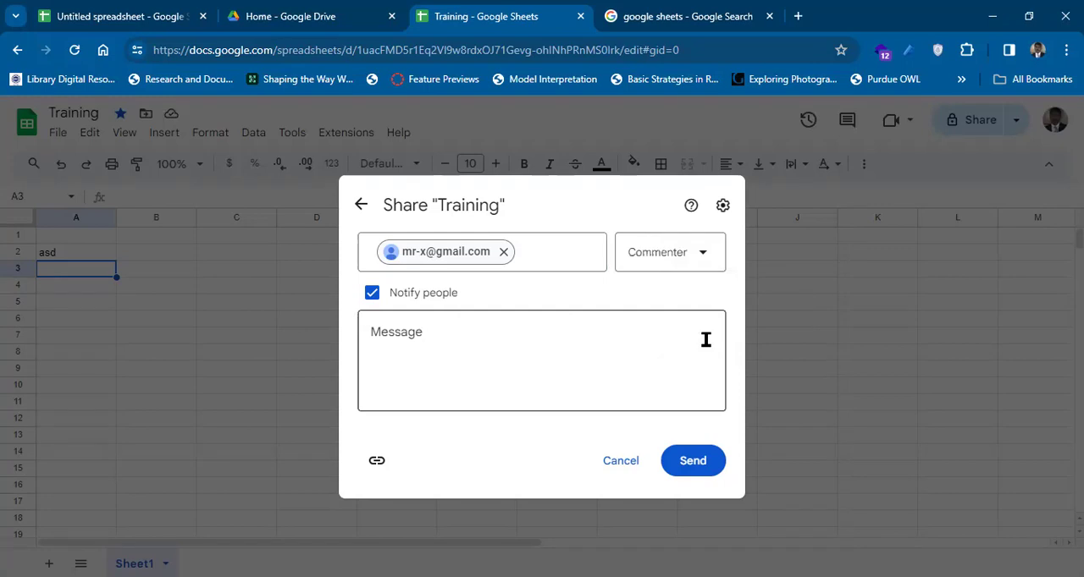
{"action": "left_click", "coordinate": [700, 266]}
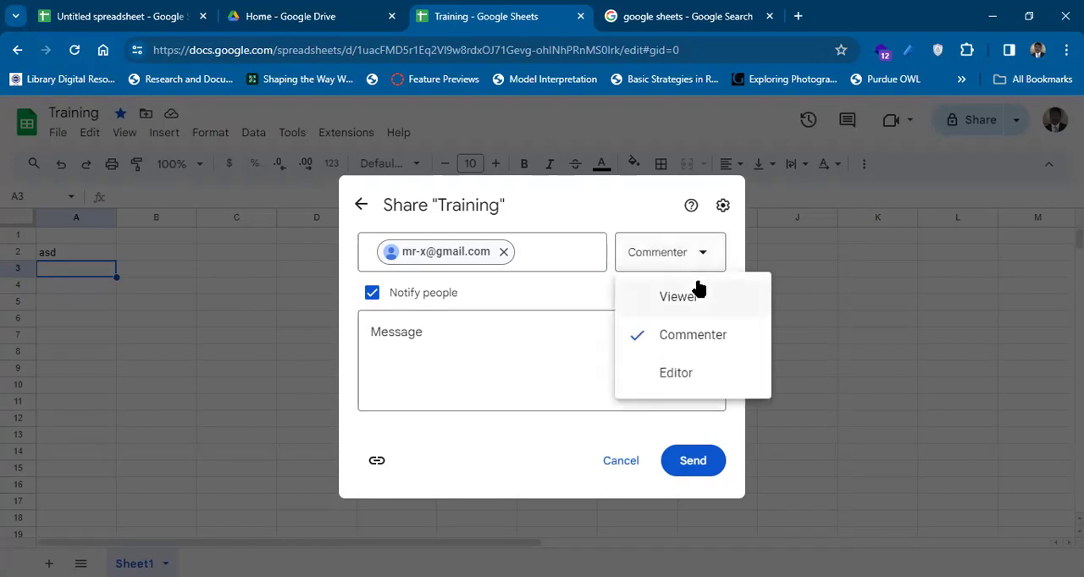
{"action": "left_click", "coordinate": [682, 297]}
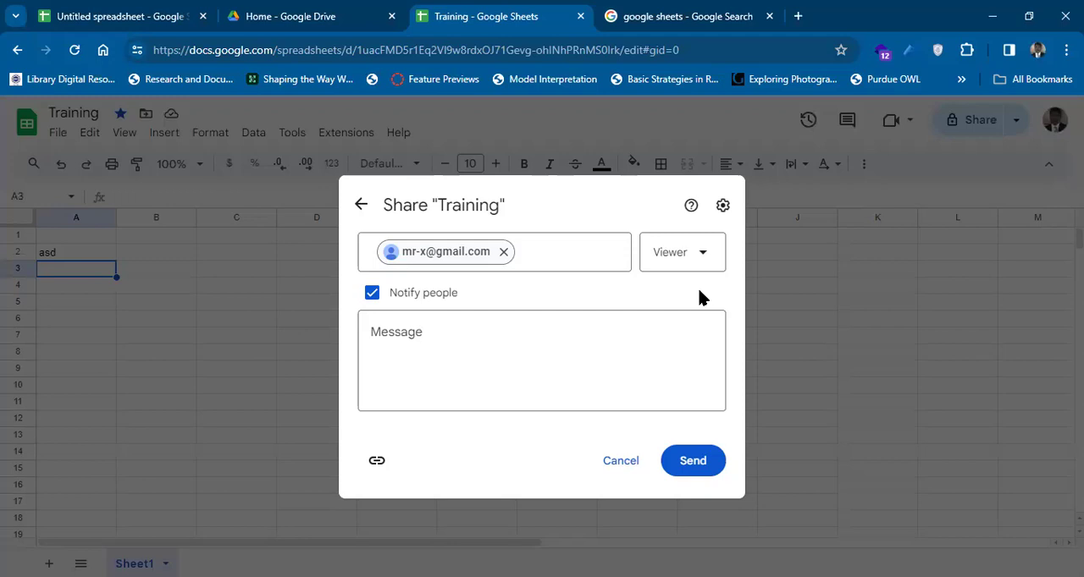
{"action": "left_click", "coordinate": [503, 253]}
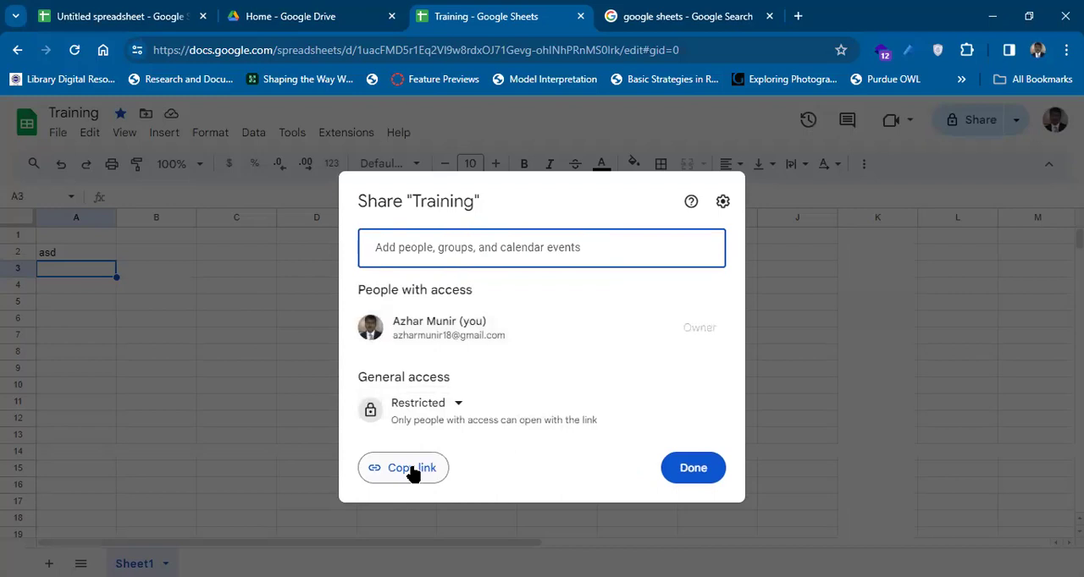
Set general access to anyone with the link, try the Editor and Commenter roles, choose Viewer, and copy the link.
{"action": "left_click", "coordinate": [455, 408]}
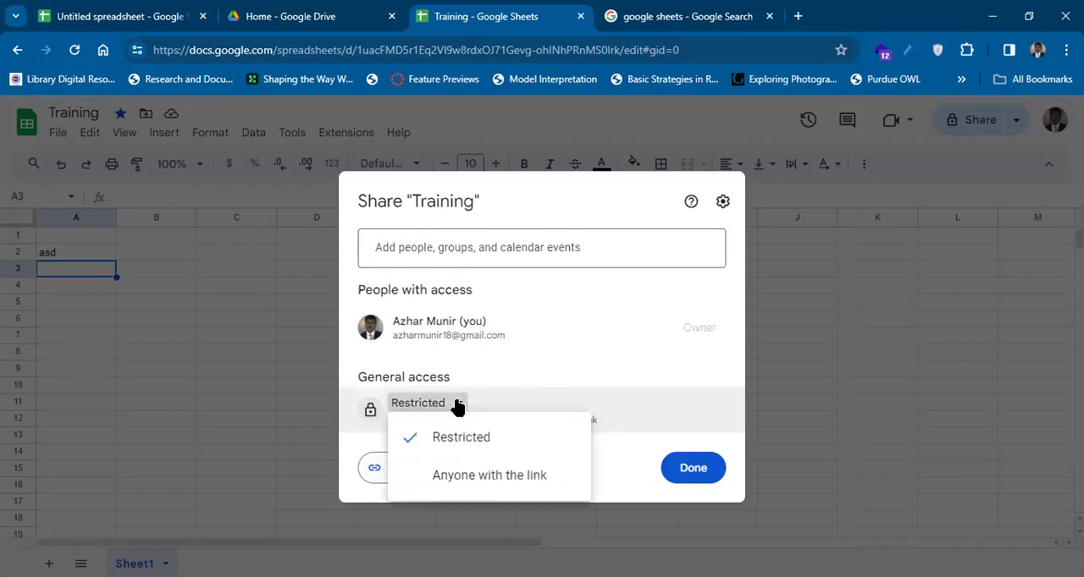
{"action": "left_click", "coordinate": [525, 478]}
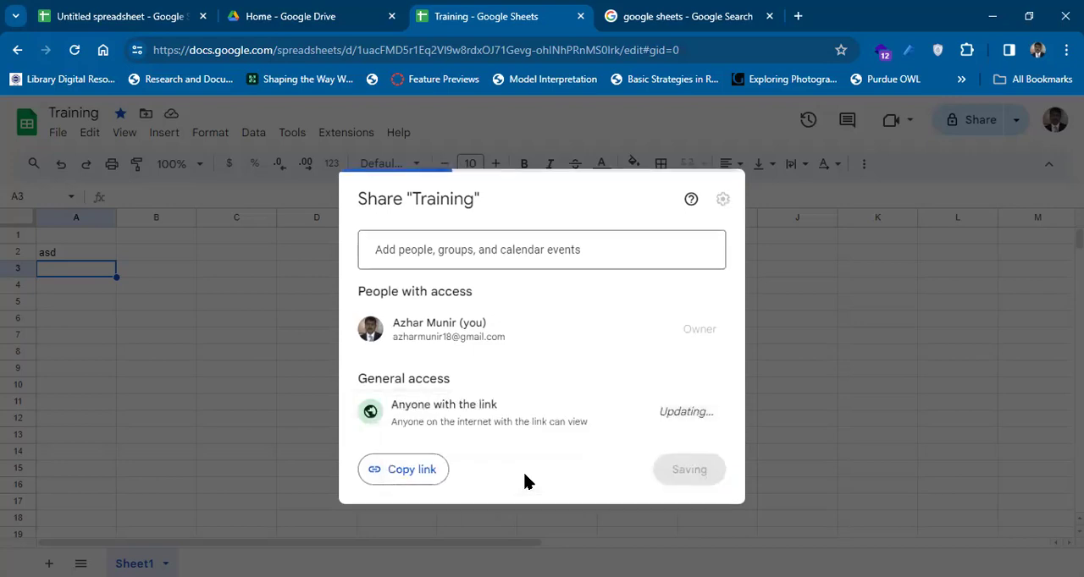
{"action": "left_click", "coordinate": [673, 410]}
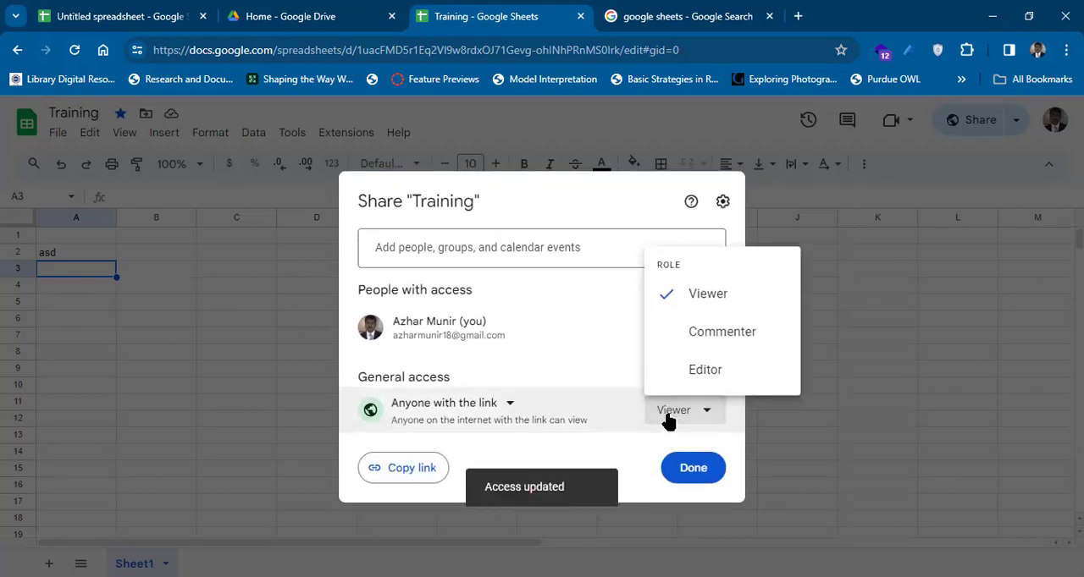
{"action": "left_click", "coordinate": [682, 371]}
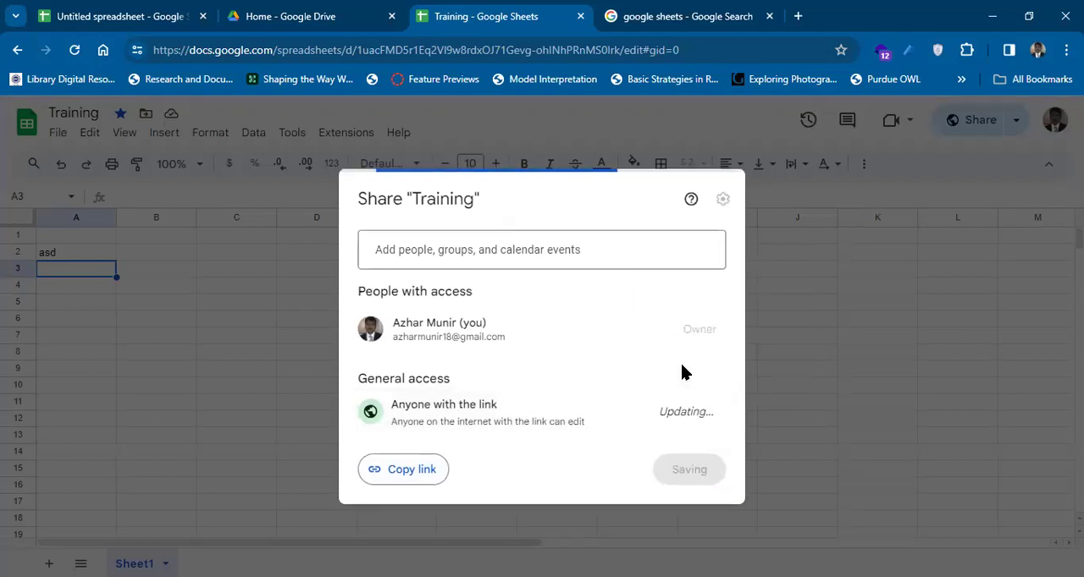
{"action": "left_click", "coordinate": [676, 414]}
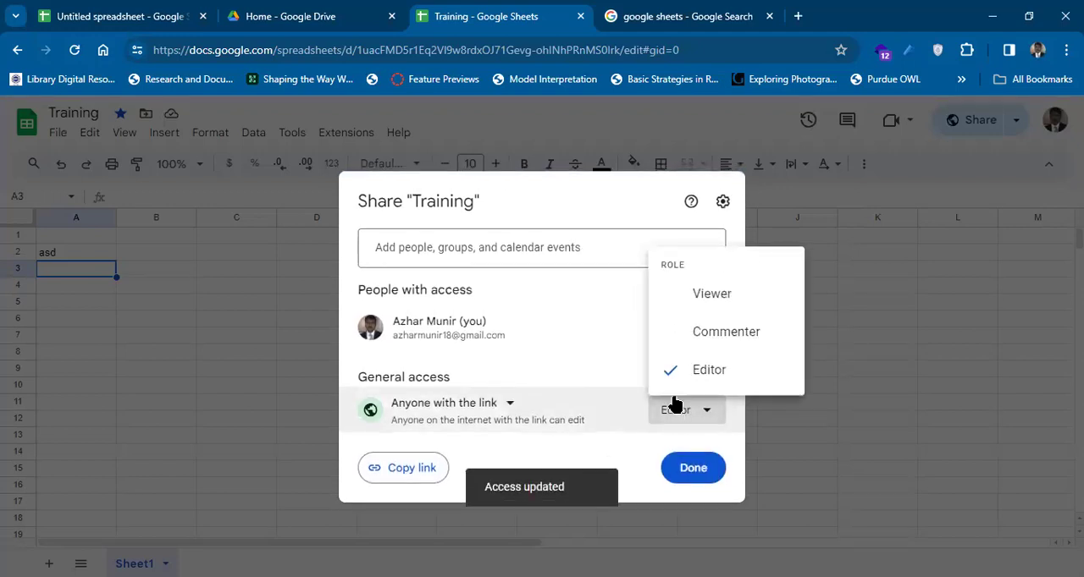
{"action": "left_click", "coordinate": [671, 337]}
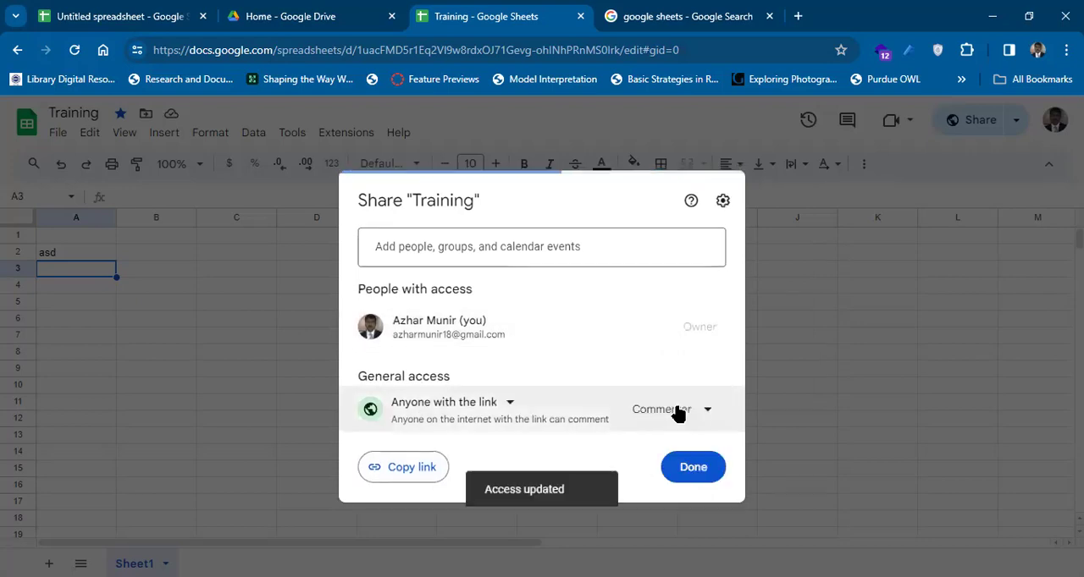
{"action": "left_click", "coordinate": [674, 410]}
{"action": "left_click", "coordinate": [669, 295]}
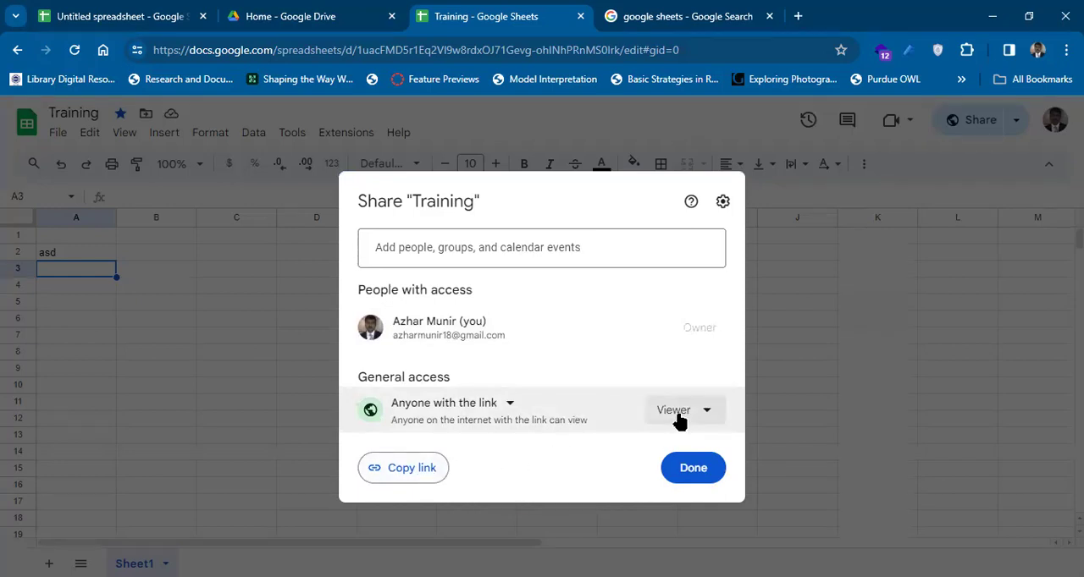
{"action": "left_click", "coordinate": [428, 476]}
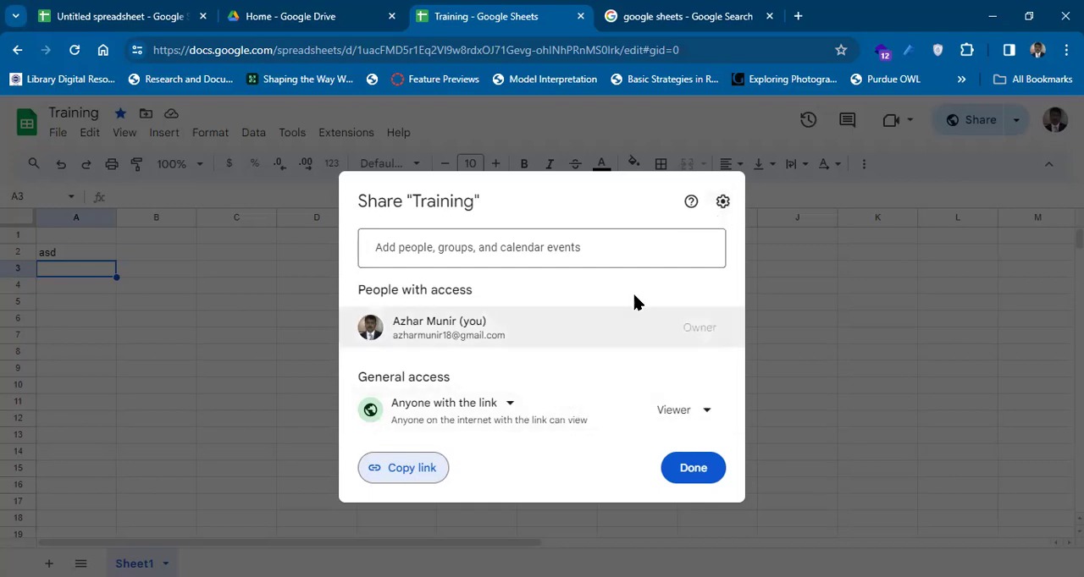
Check the permission settings for editors, viewers and commenters of the Training spreadsheet, and close the sharing dialog.
{"action": "left_click", "coordinate": [722, 202]}
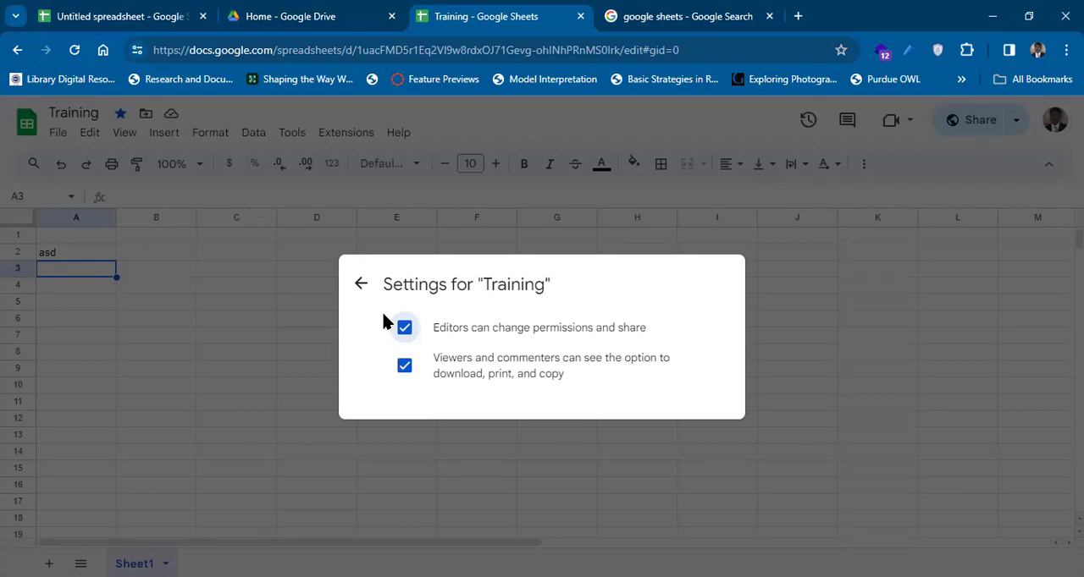
{"action": "left_click", "coordinate": [360, 284]}
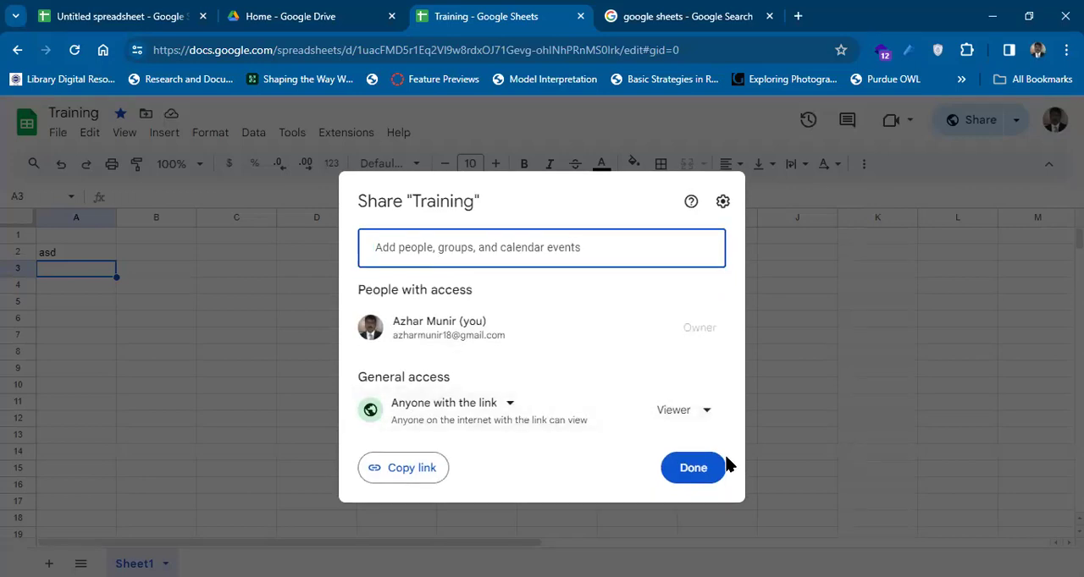
{"action": "left_click", "coordinate": [581, 527]}
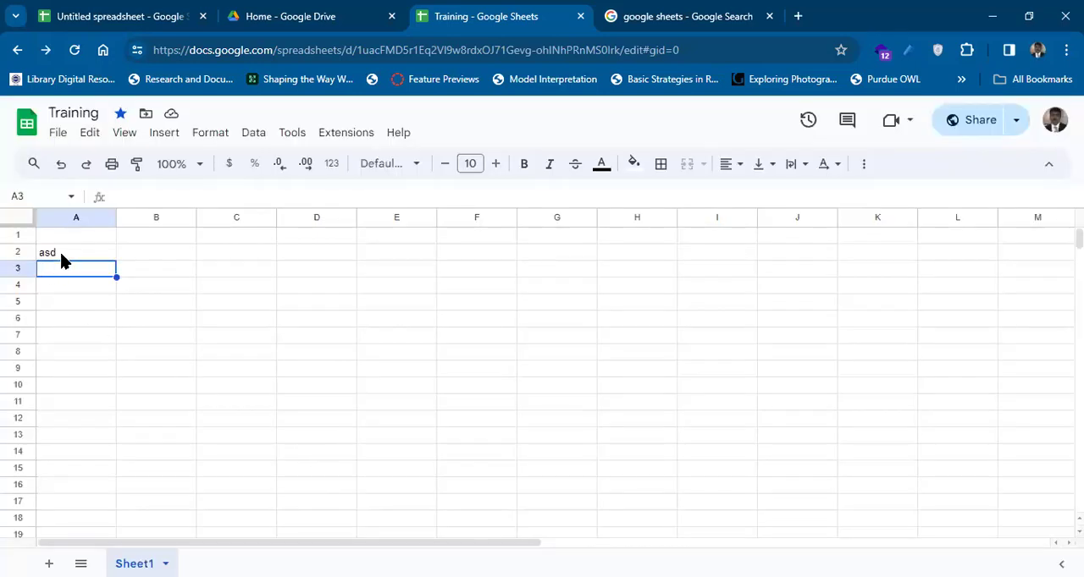
Clear the contents of cell A2 and select cell A1.
{"action": "left_click", "coordinate": [61, 259]}
{"action": "key", "text": "Delete"}
{"action": "key", "text": "Up"}
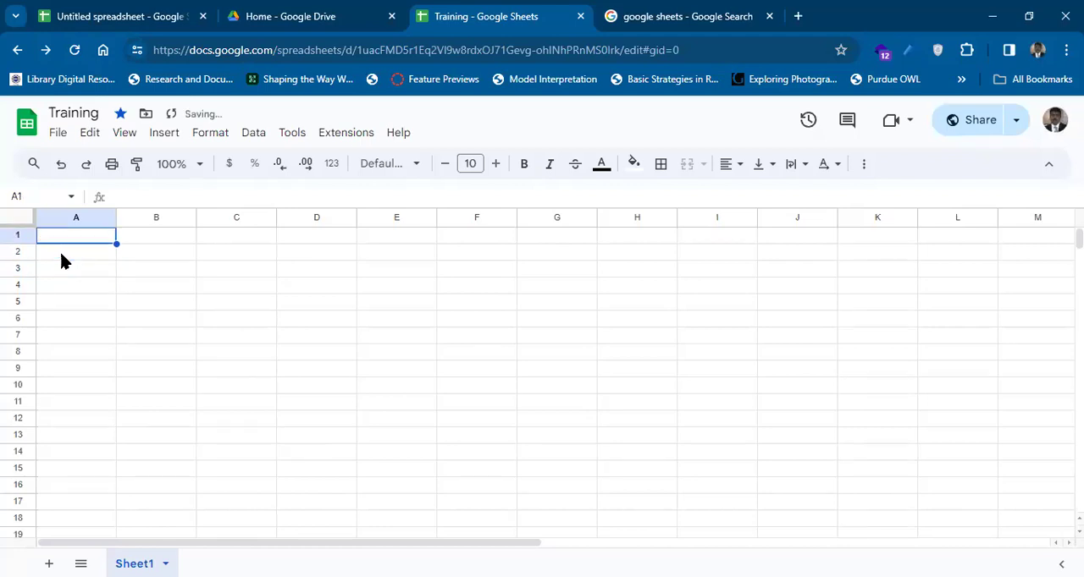
Enter @ in cell A1, look through the suggested people, files, dates, events, components and media, and clear the cell.
{"action": "type", "text": "@"}
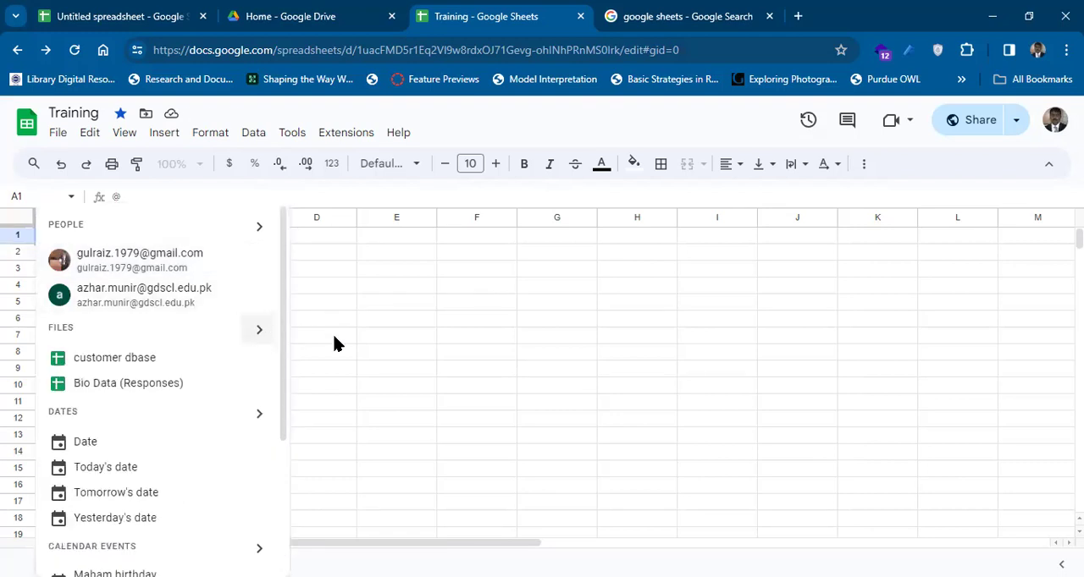
{"action": "left_click_drag", "start_coordinate": [283, 269], "coordinate": [284, 426]}
{"action": "scroll", "coordinate": [278, 288], "scroll_direction": "up", "scroll_amount": 1}
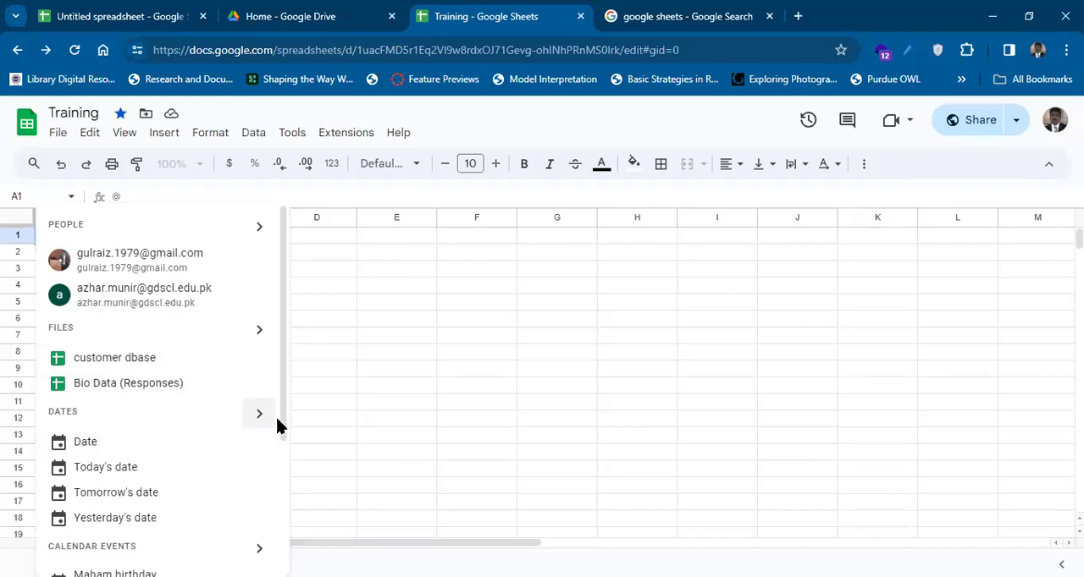
{"action": "left_click_drag", "start_coordinate": [280, 427], "coordinate": [286, 567]}
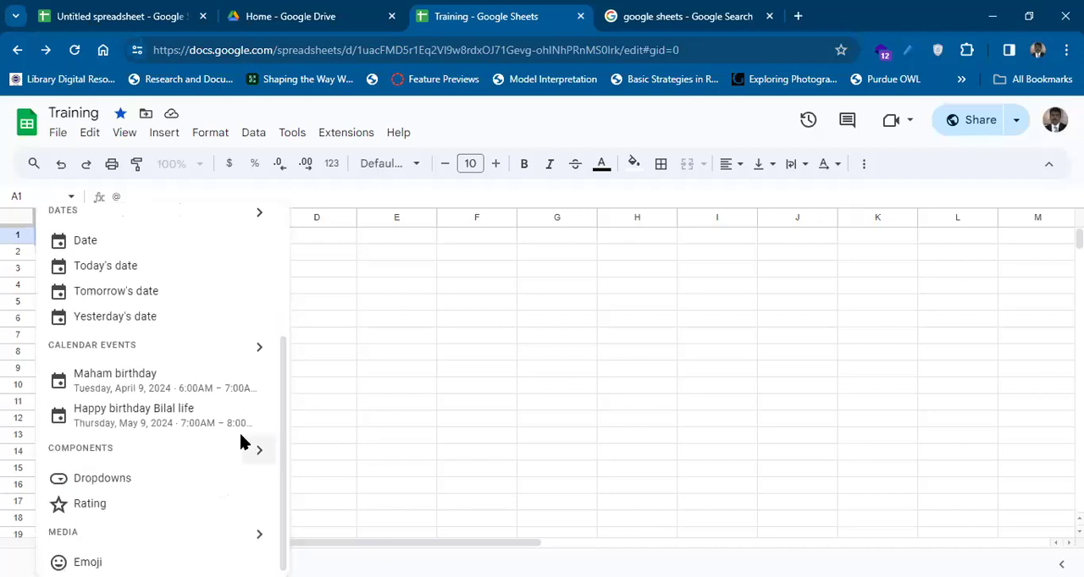
{"action": "left_click_drag", "start_coordinate": [282, 464], "coordinate": [283, 525]}
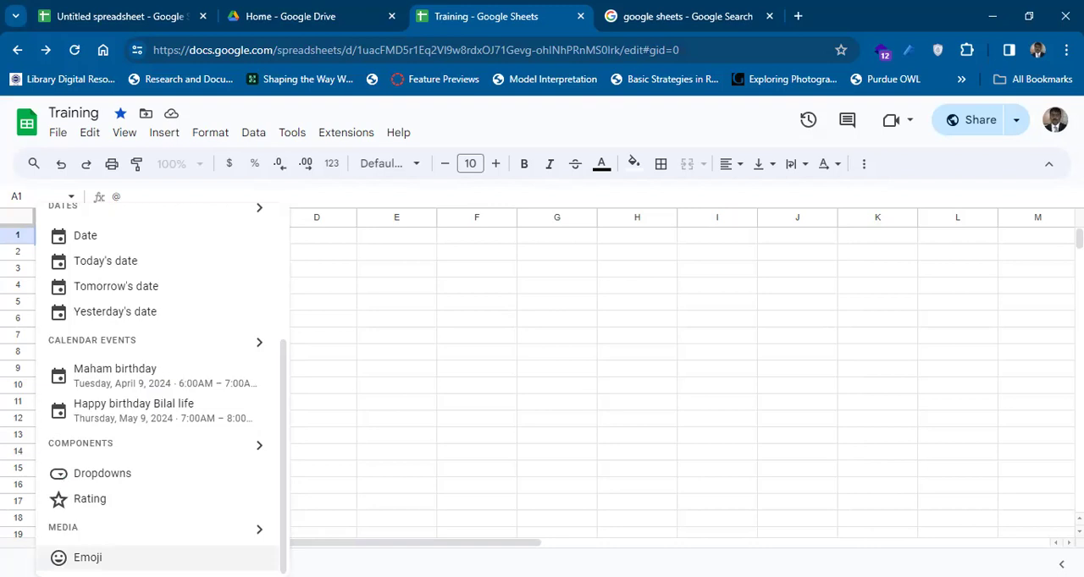
{"action": "left_click_drag", "start_coordinate": [280, 427], "coordinate": [298, 201]}
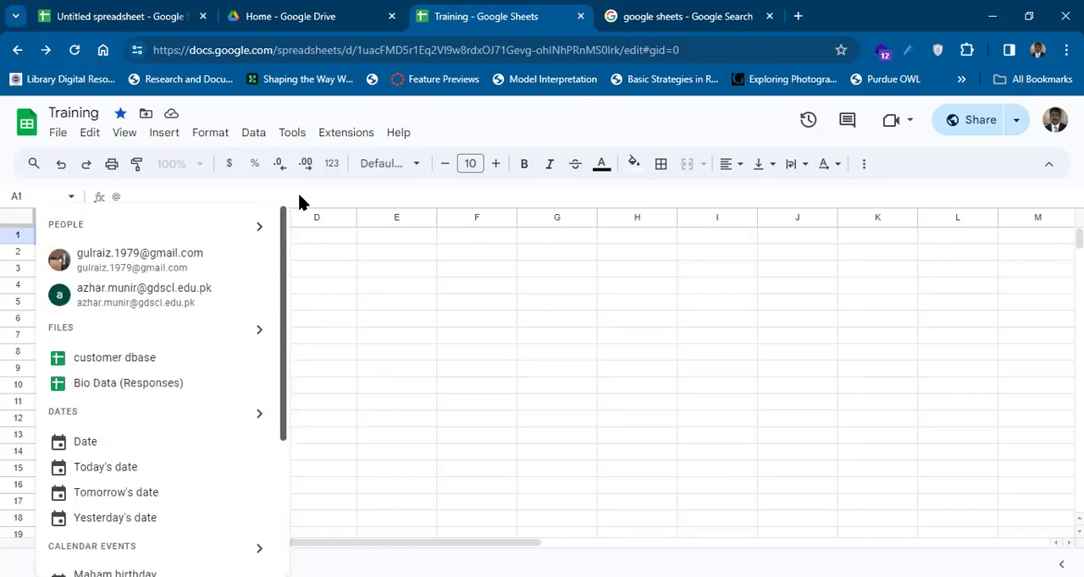
{"action": "left_click", "coordinate": [309, 278]}
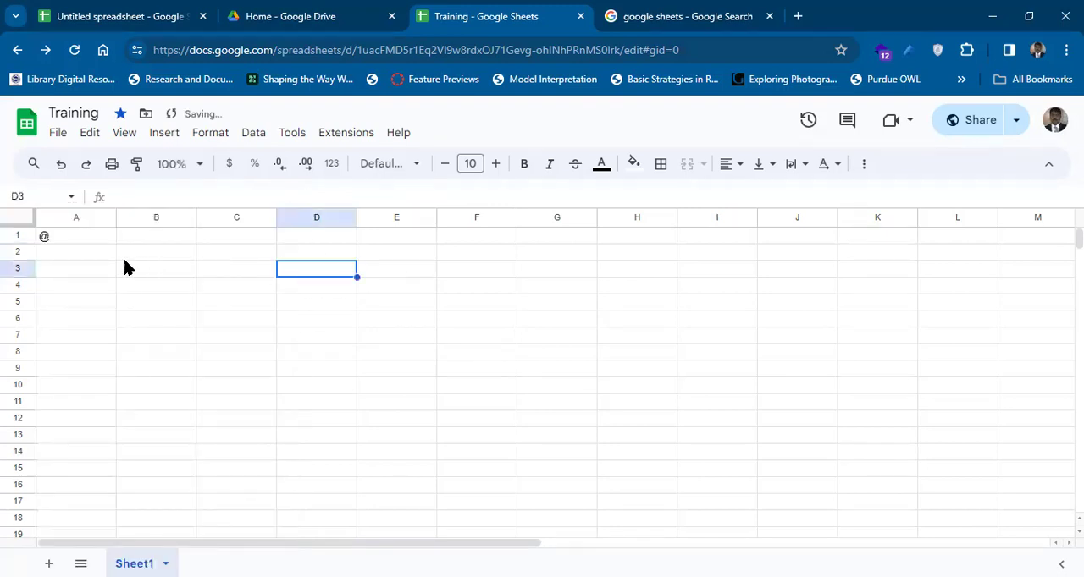
{"action": "left_click", "coordinate": [73, 238]}
{"action": "key", "text": "Delete"}
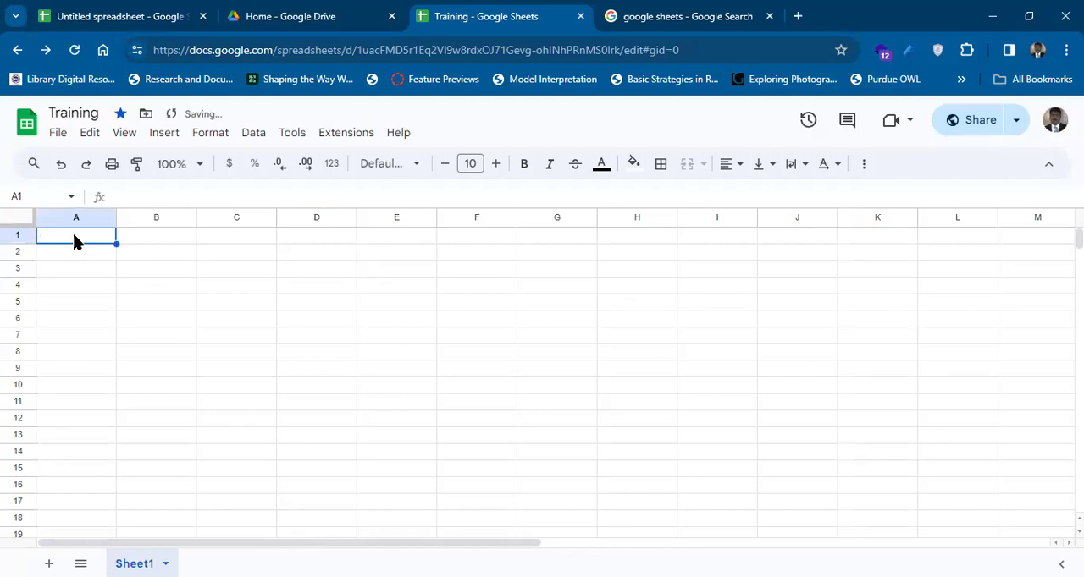
Start a formula with = in cell A1, erase it, and check the spreadsheet's quick sharing options.
{"action": "type", "text": "="}
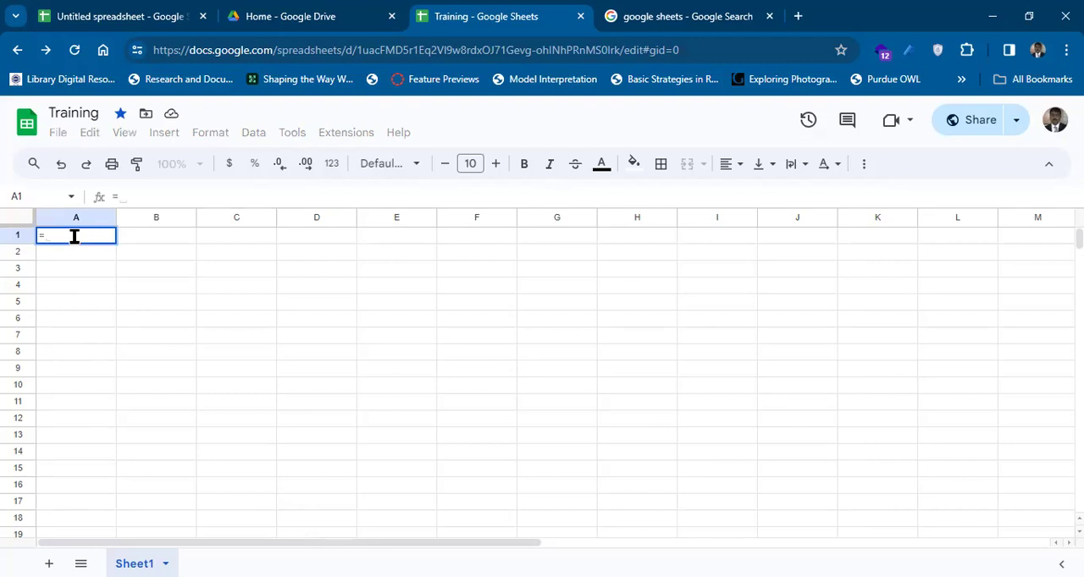
{"action": "key", "text": "BackSpace"}
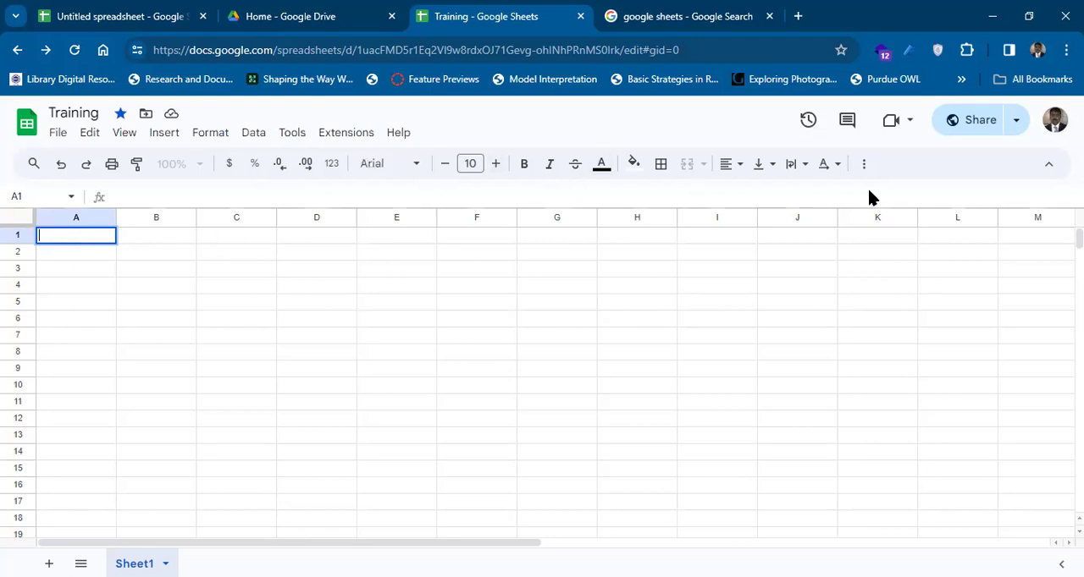
{"action": "left_click", "coordinate": [1009, 125]}
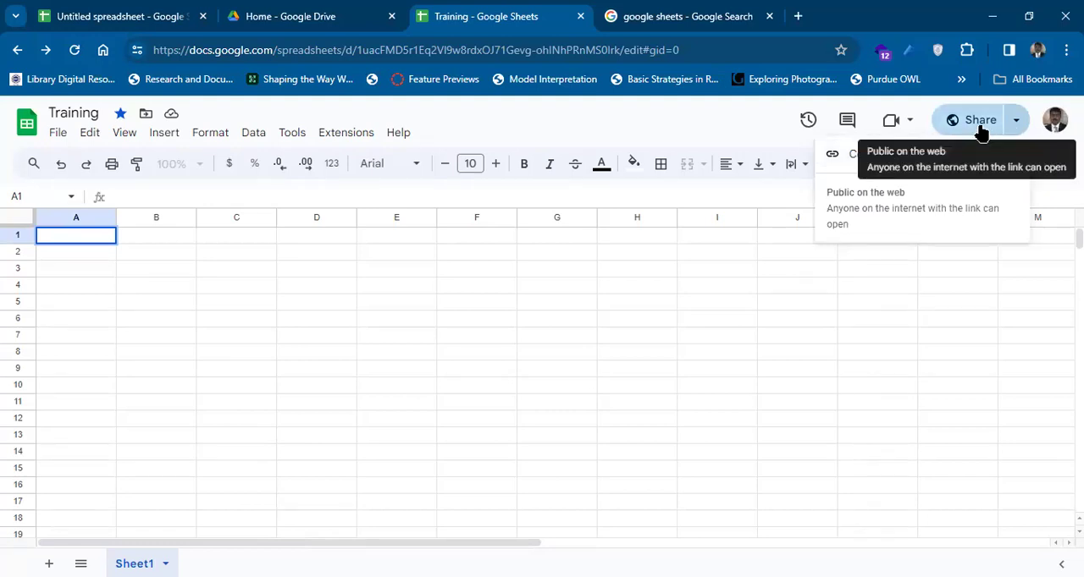
{"action": "left_click", "coordinate": [537, 301]}
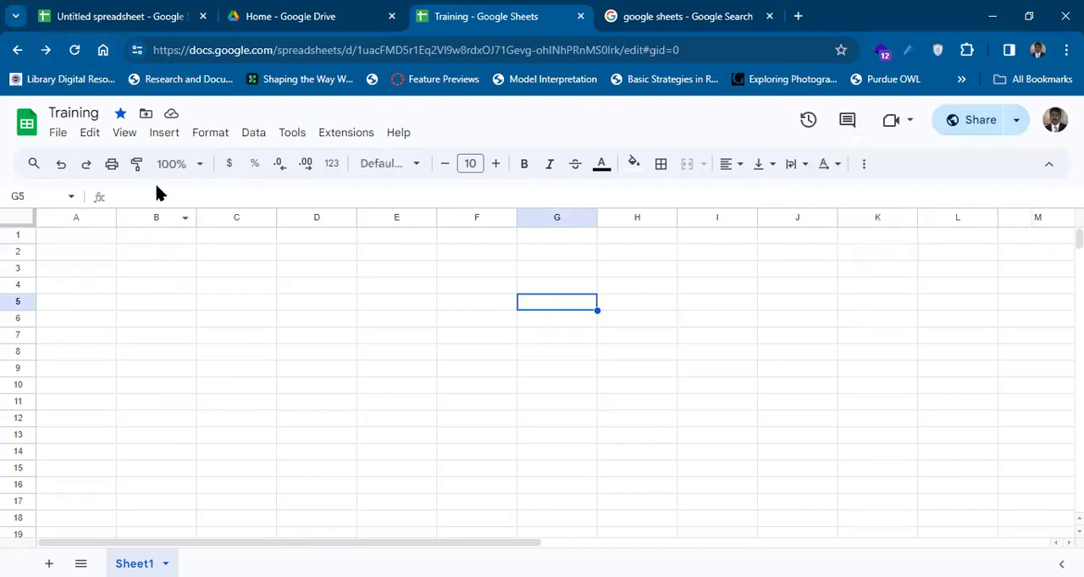
Enter doc as the browser address to view the suggested Google Sheets addresses, and return to the sheet.
{"action": "left_click", "coordinate": [216, 51]}
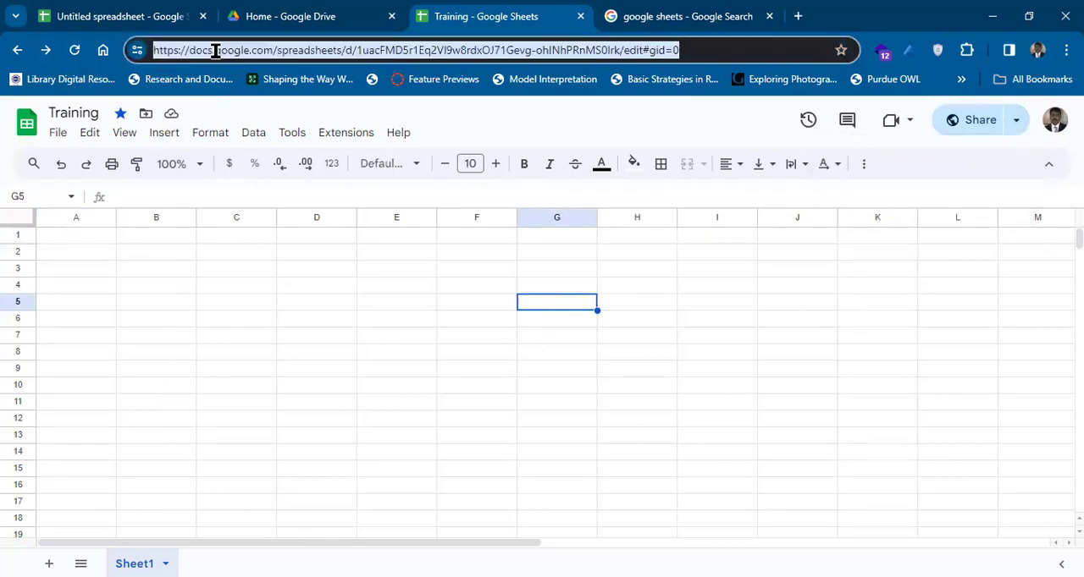
{"action": "type", "text": "doc"}
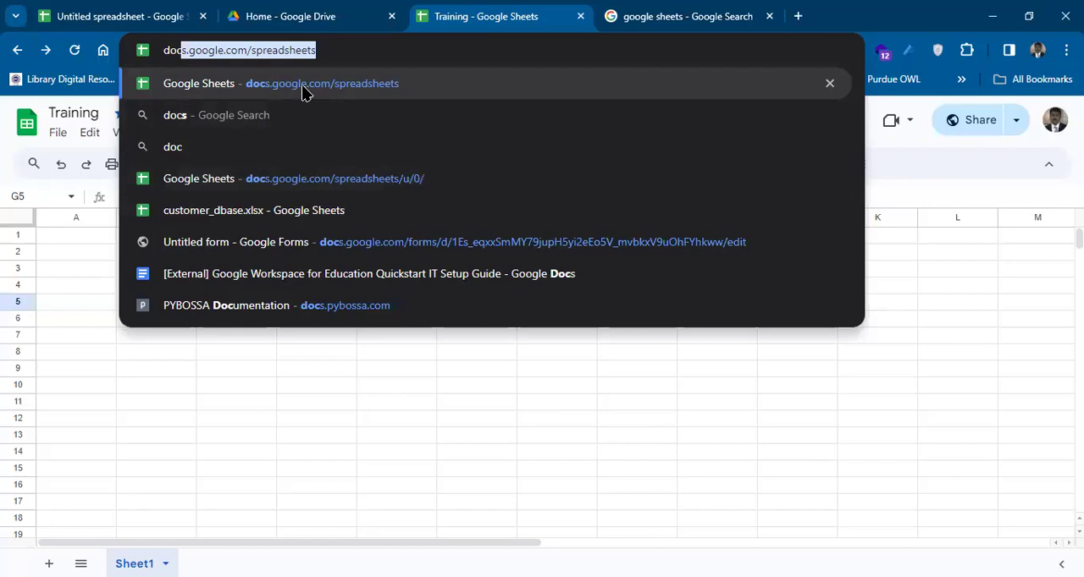
{"action": "left_click", "coordinate": [60, 306]}
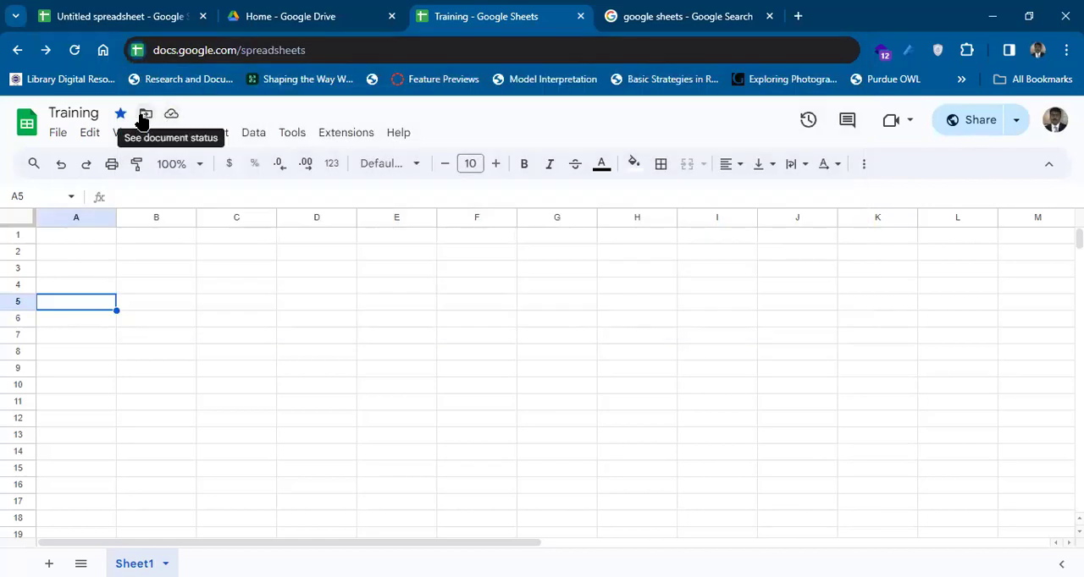
Open the move options for the Training spreadsheet and browse the NUML Webinar folder and My Drive.
{"action": "left_click", "coordinate": [145, 114]}
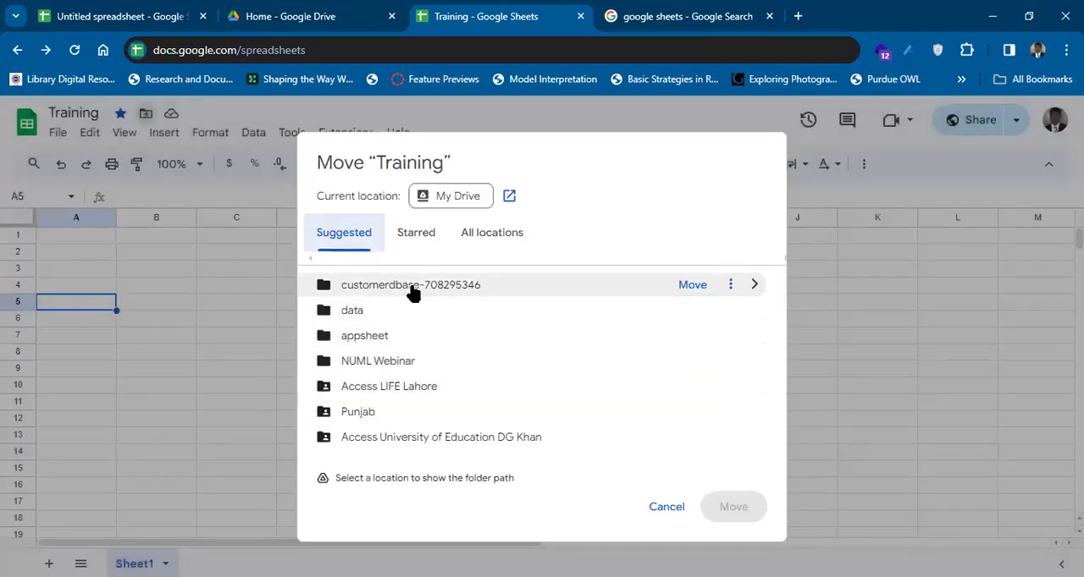
{"action": "left_click", "coordinate": [411, 363]}
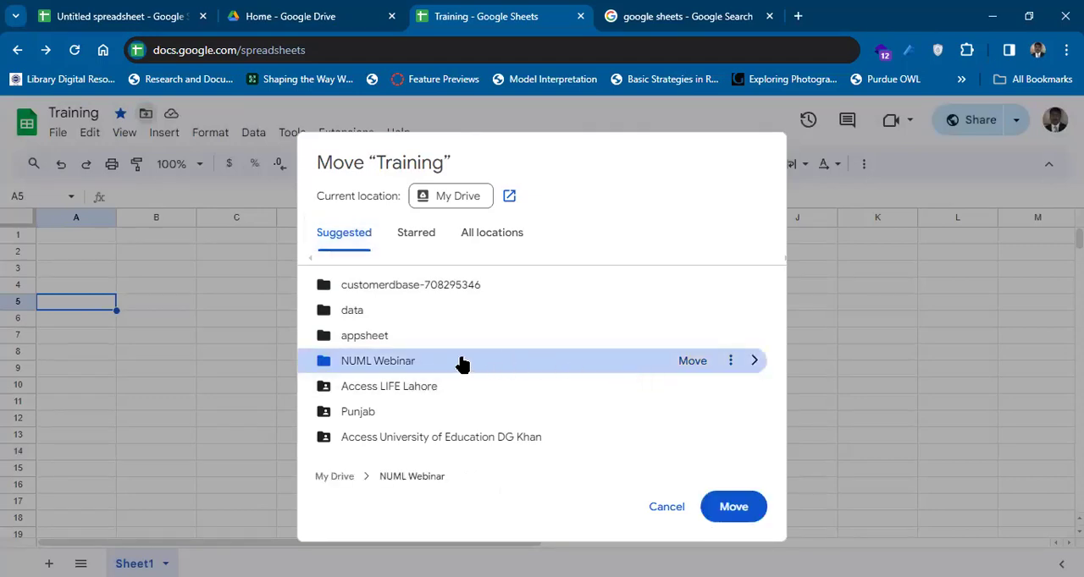
{"action": "double_click", "coordinate": [404, 362]}
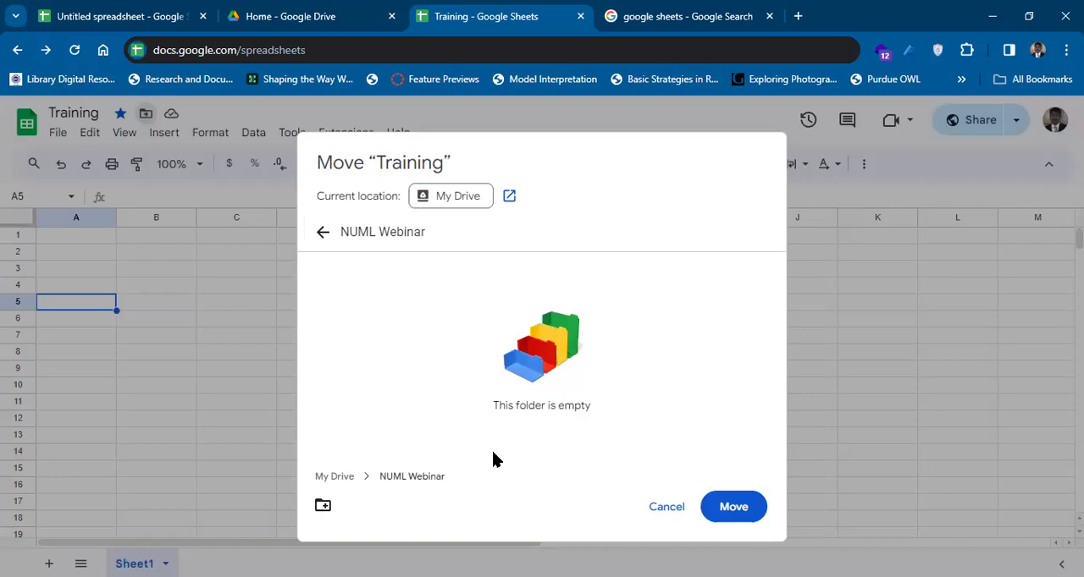
{"action": "left_click", "coordinate": [336, 477]}
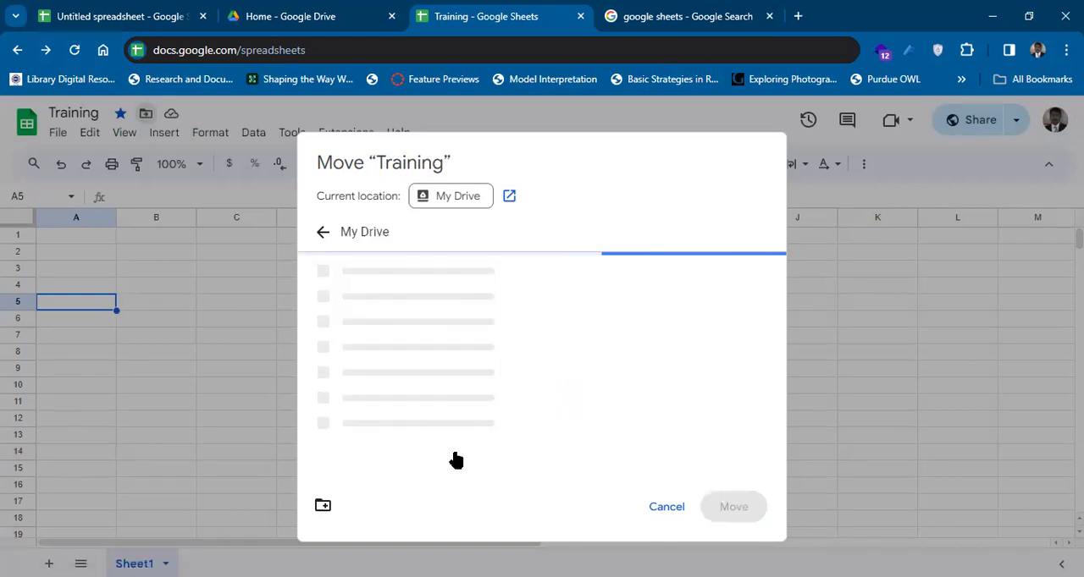
Open the spreadsheet's current location in Google Drive, view the recent files, and dismiss the desktop notification offer.
{"action": "left_click", "coordinate": [508, 195]}
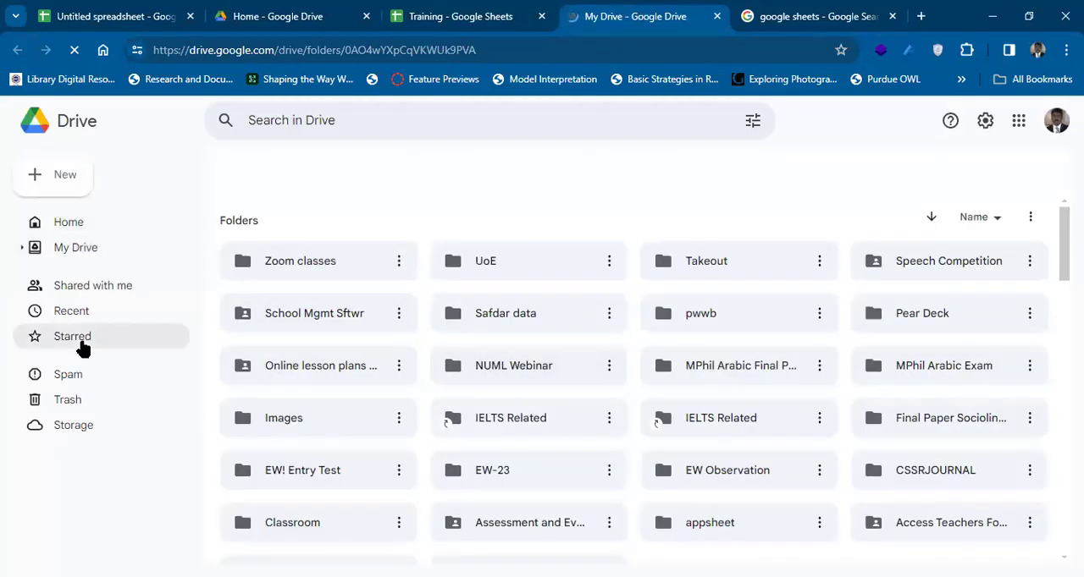
{"action": "left_click", "coordinate": [77, 313]}
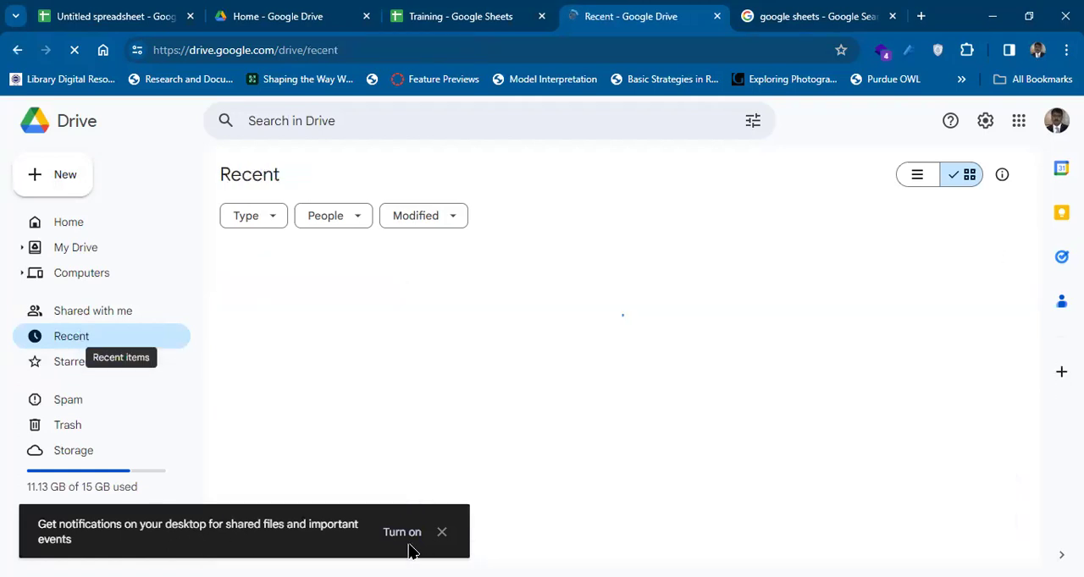
{"action": "left_click", "coordinate": [441, 534]}
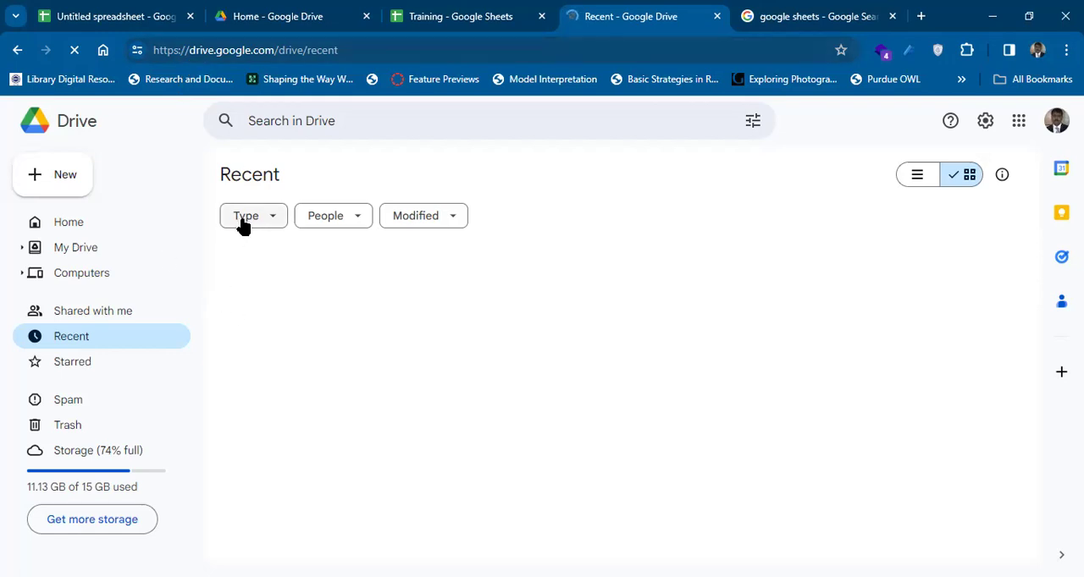
{"action": "left_click", "coordinate": [179, 53]}
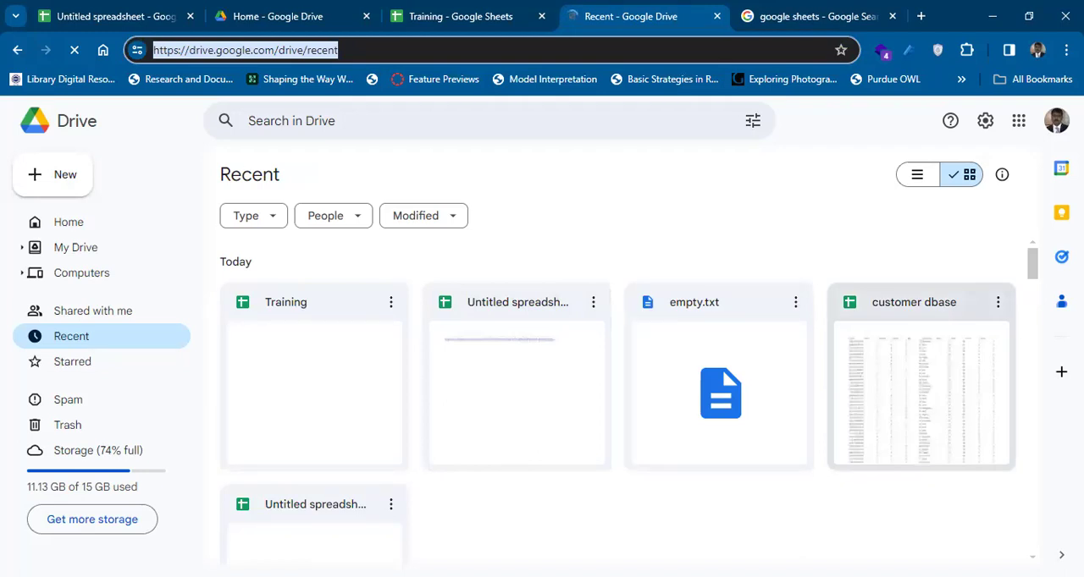
{"action": "left_click_drag", "start_coordinate": [1033, 268], "coordinate": [1033, 291]}
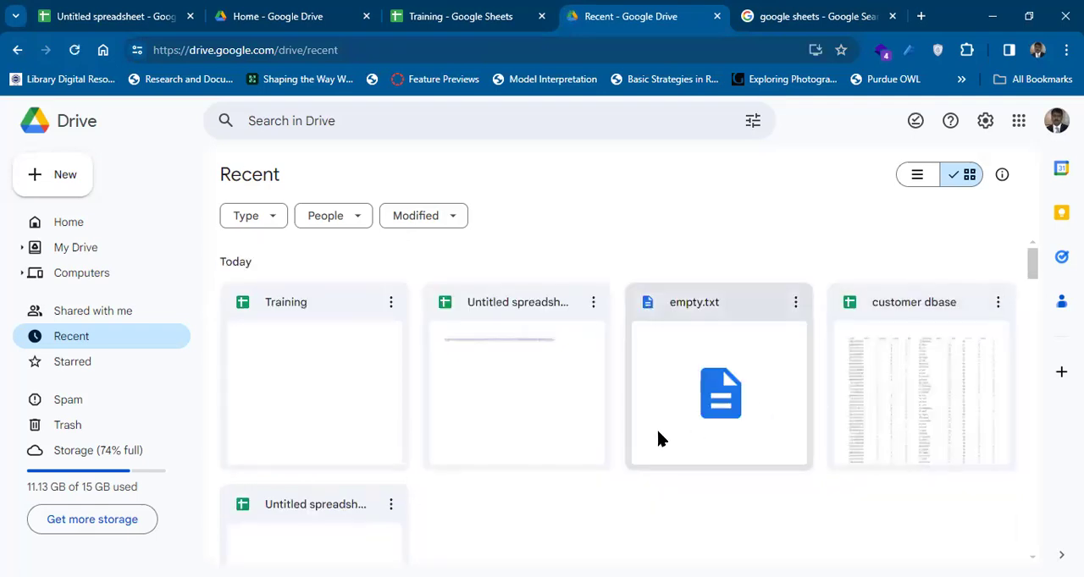
Open the untitled spreadsheet next to Training in the recent Drive files and clear the link from cell A1.
{"action": "left_click", "coordinate": [472, 402]}
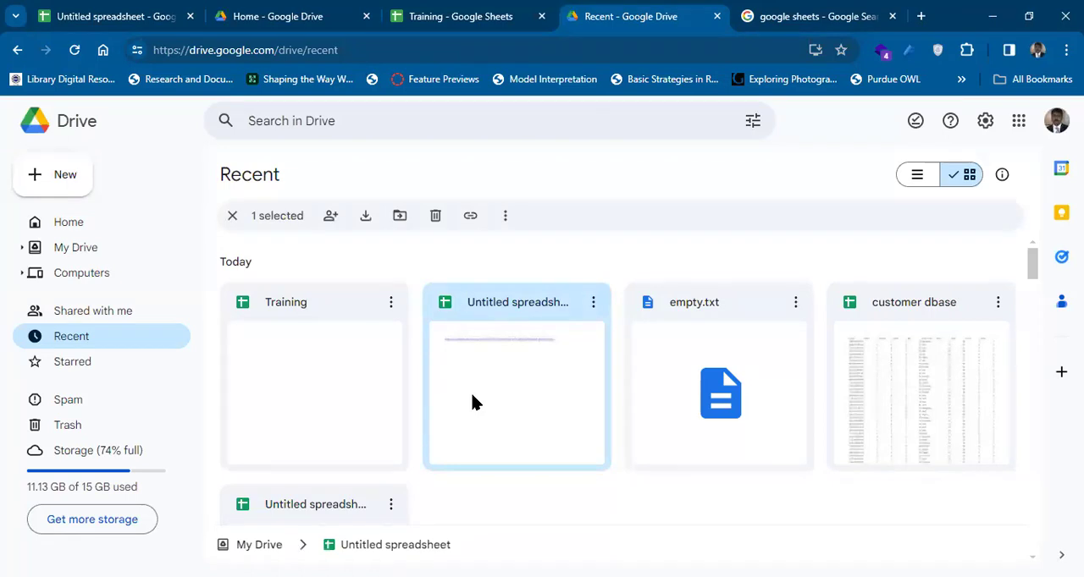
{"action": "double_click", "coordinate": [472, 402]}
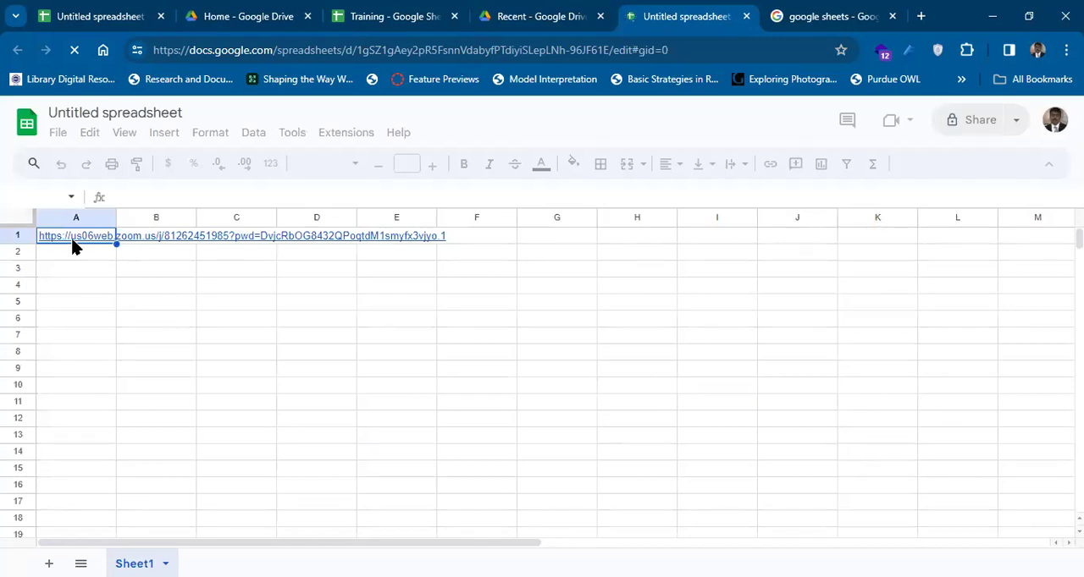
{"action": "key", "text": "Delete"}
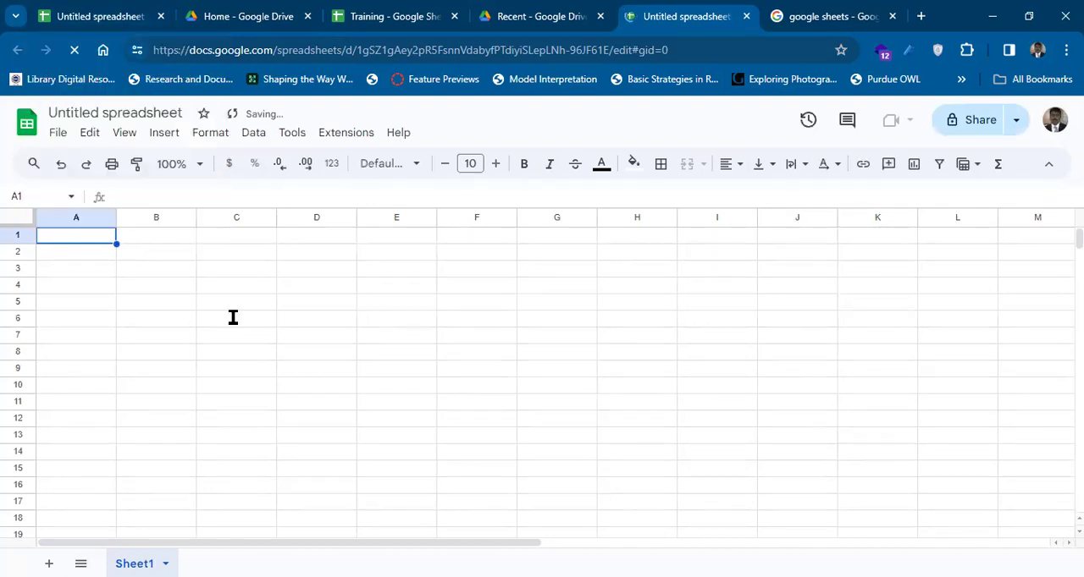
Go to the Google Sheets home from its product page, open the customer dbase spreadsheet, and look through its data rows.
{"action": "key", "text": "ctrl+Tab"}
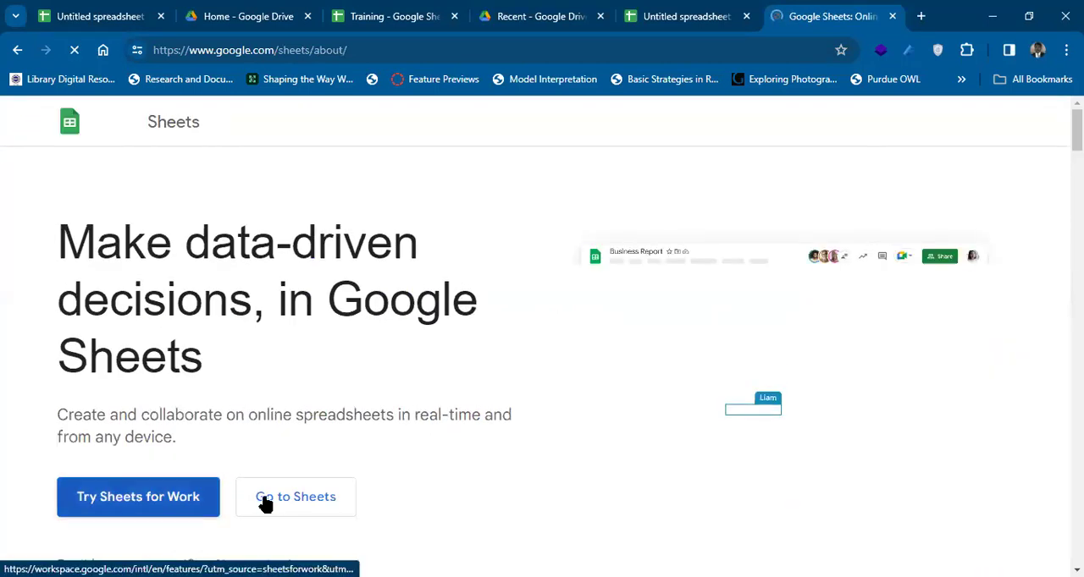
{"action": "left_click", "coordinate": [355, 499]}
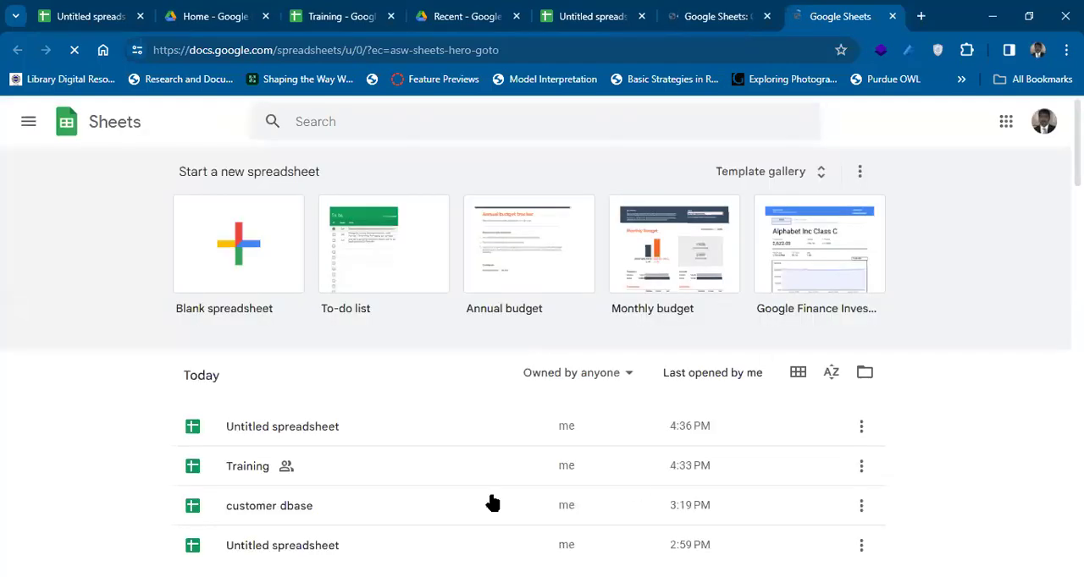
{"action": "left_click", "coordinate": [303, 514]}
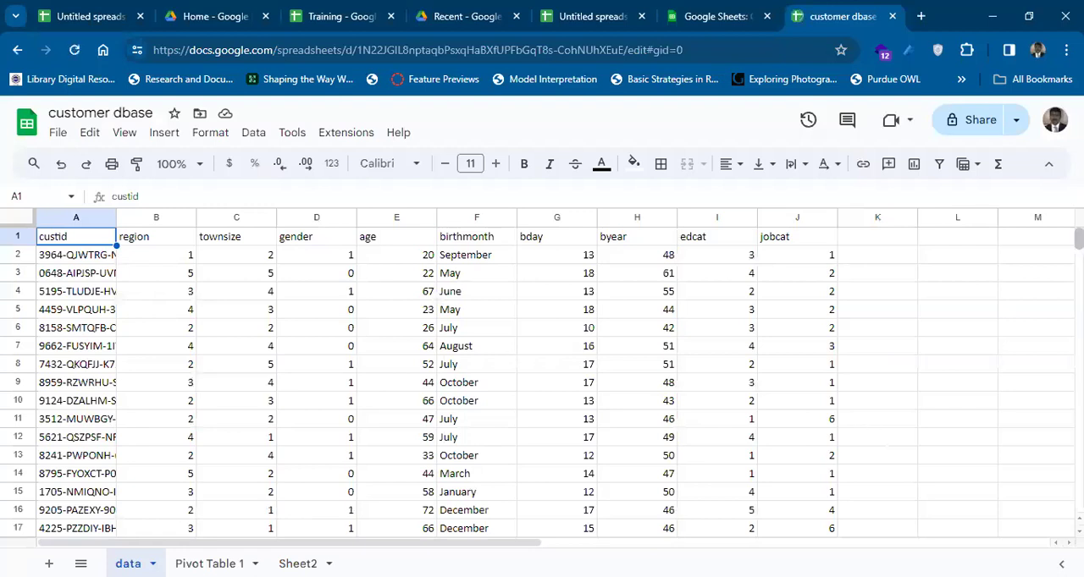
{"action": "scroll", "coordinate": [542, 377], "scroll_direction": "down", "scroll_amount": 20}
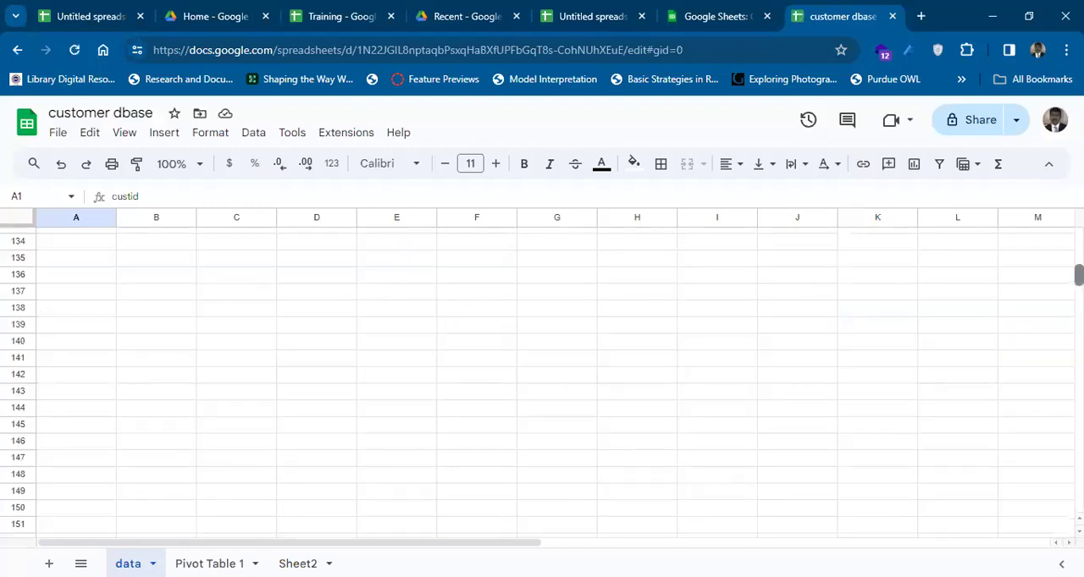
{"action": "scroll", "coordinate": [541, 377], "scroll_direction": "up", "scroll_amount": 12}
{"action": "scroll", "coordinate": [541, 377], "scroll_direction": "up", "scroll_amount": 5}
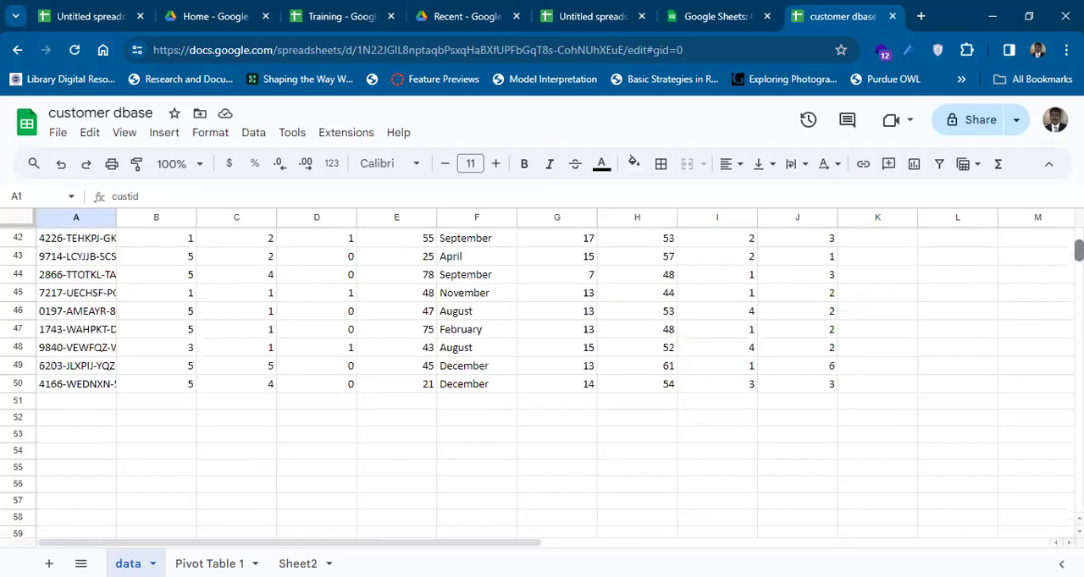
{"action": "scroll", "coordinate": [542, 377], "scroll_direction": "up", "scroll_amount": 8}
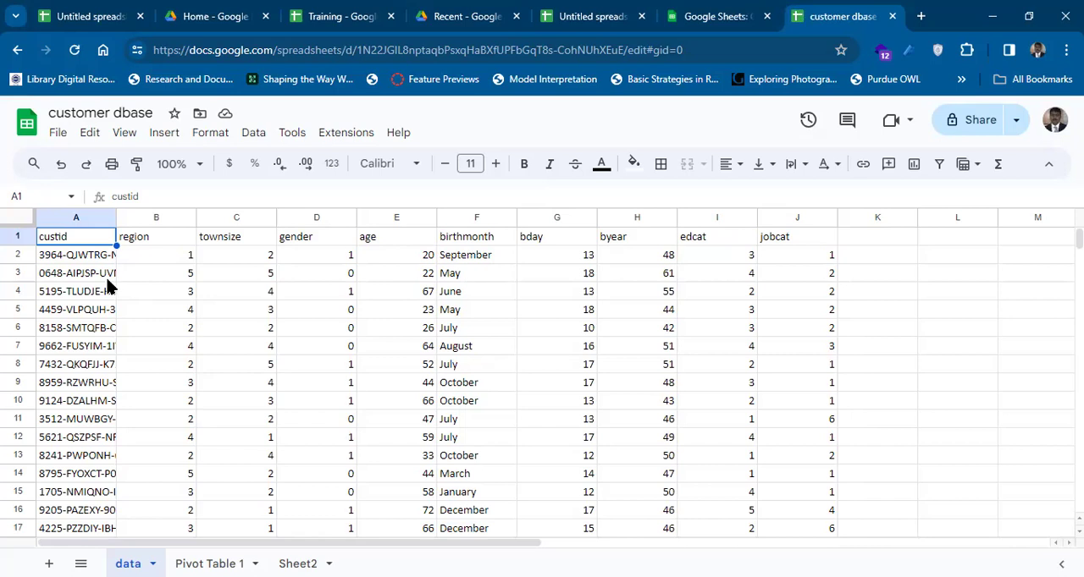
Select the first region value in cell B2 and check the list of all sheets in the spreadsheet.
{"action": "left_click", "coordinate": [157, 262]}
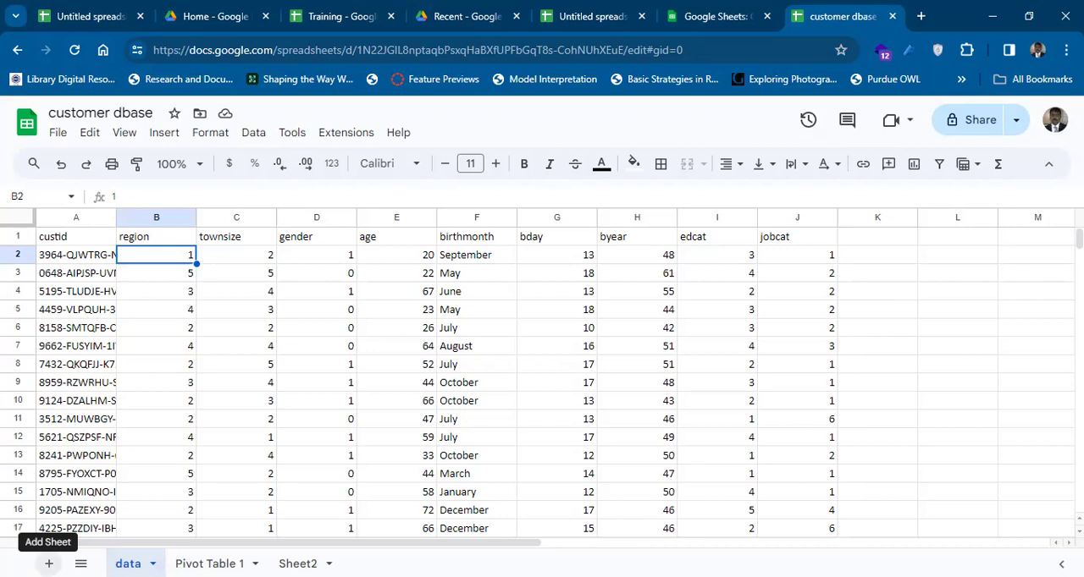
{"action": "left_click", "coordinate": [80, 563]}
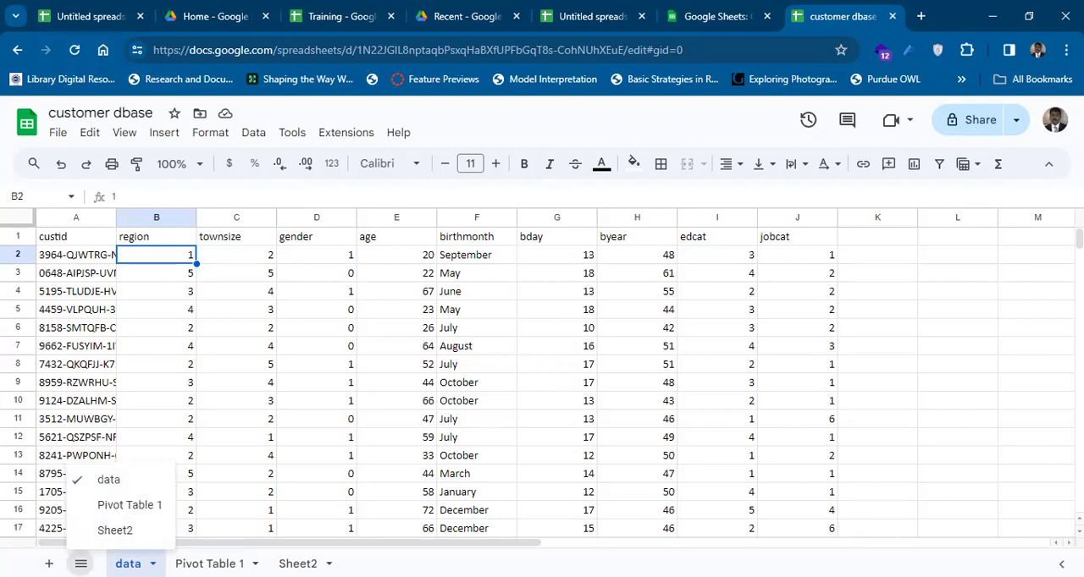
{"action": "left_click", "coordinate": [81, 563]}
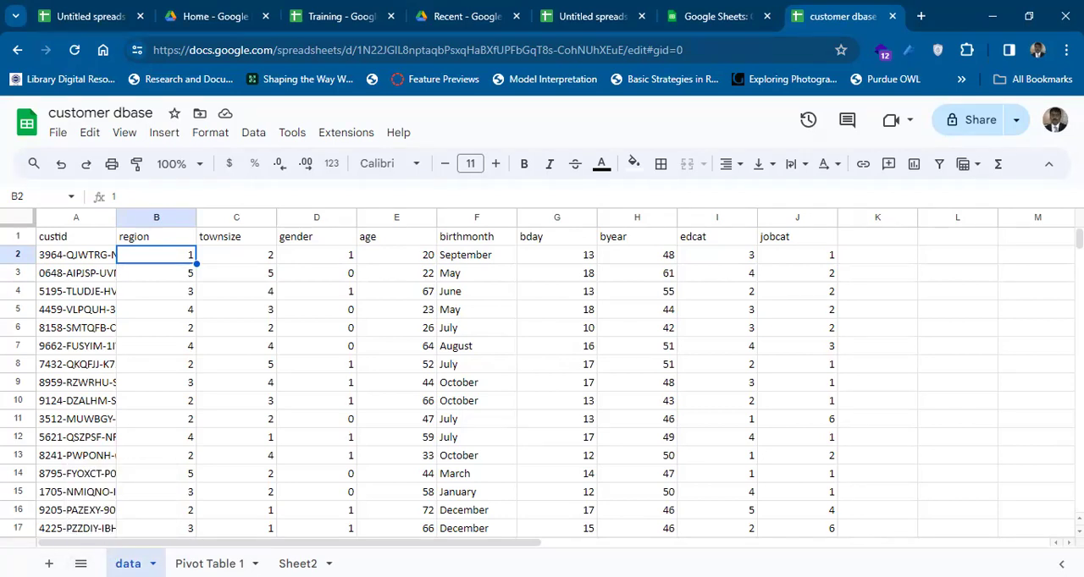
Delete the custid column from the data sheet.
{"action": "left_click", "coordinate": [101, 223]}
{"action": "left_click", "coordinate": [101, 223]}
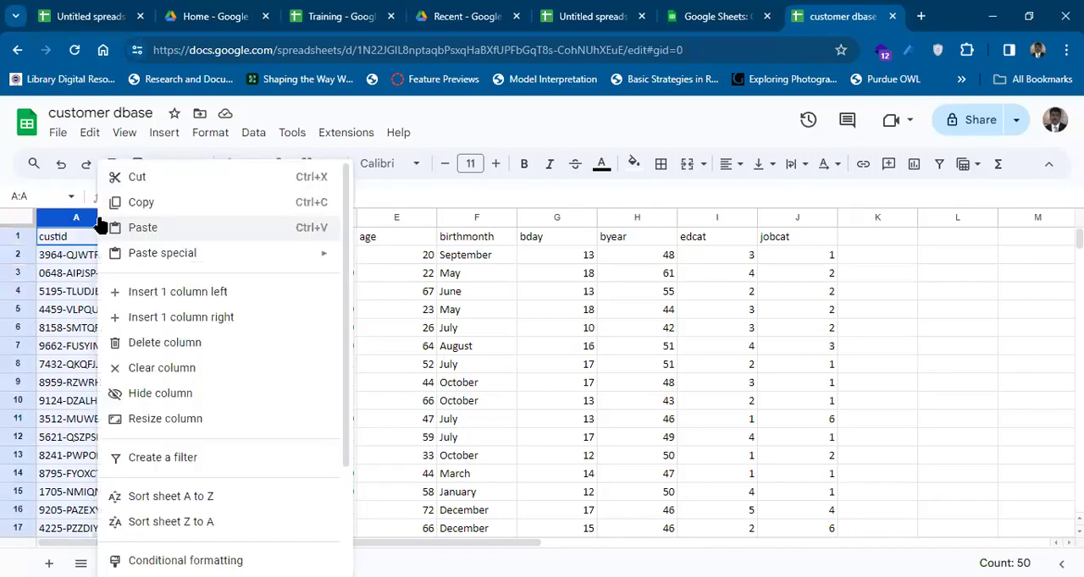
{"action": "left_click", "coordinate": [89, 311]}
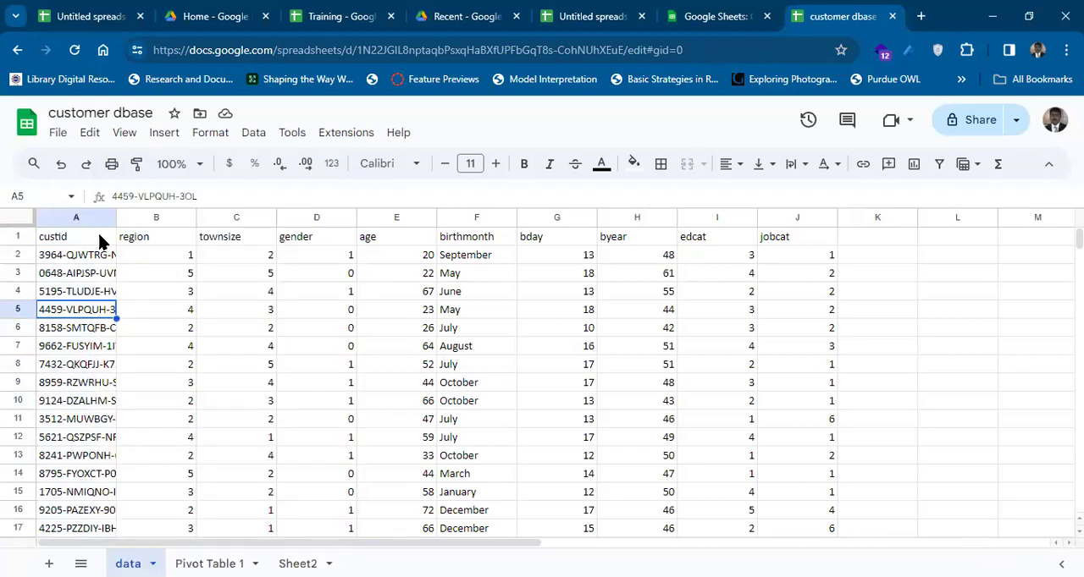
{"action": "left_click", "coordinate": [105, 219]}
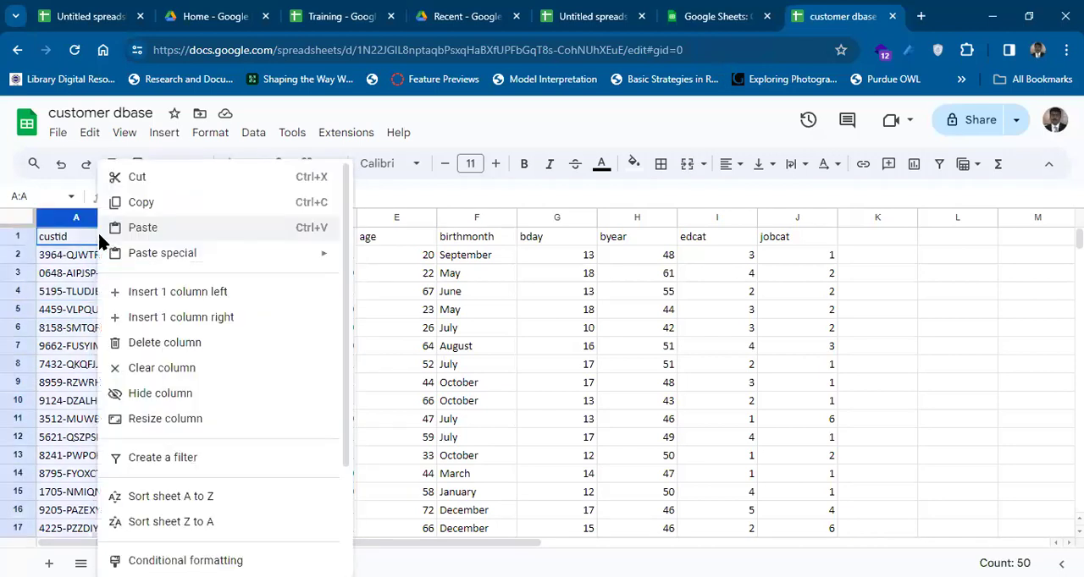
{"action": "left_click", "coordinate": [202, 343]}
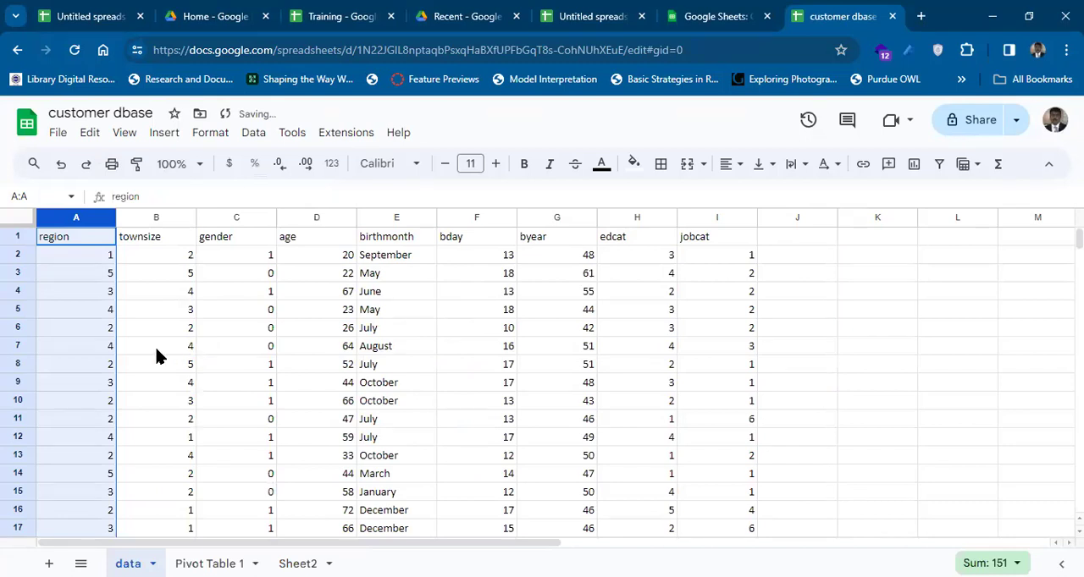
Extend the selection from the region heading across the header row to F1, and return to cell A1.
{"action": "left_click", "coordinate": [63, 242]}
{"action": "key", "text": "shift+Right"}
{"action": "key", "text": "shift+Right"}
{"action": "key", "text": "shift+Right"}
{"action": "key", "text": "shift+Right"}
{"action": "key", "text": "shift+Right"}
{"action": "key", "text": "shift+Right"}
{"action": "key", "text": "shift+Right"}
{"action": "key", "text": "shift+Right"}
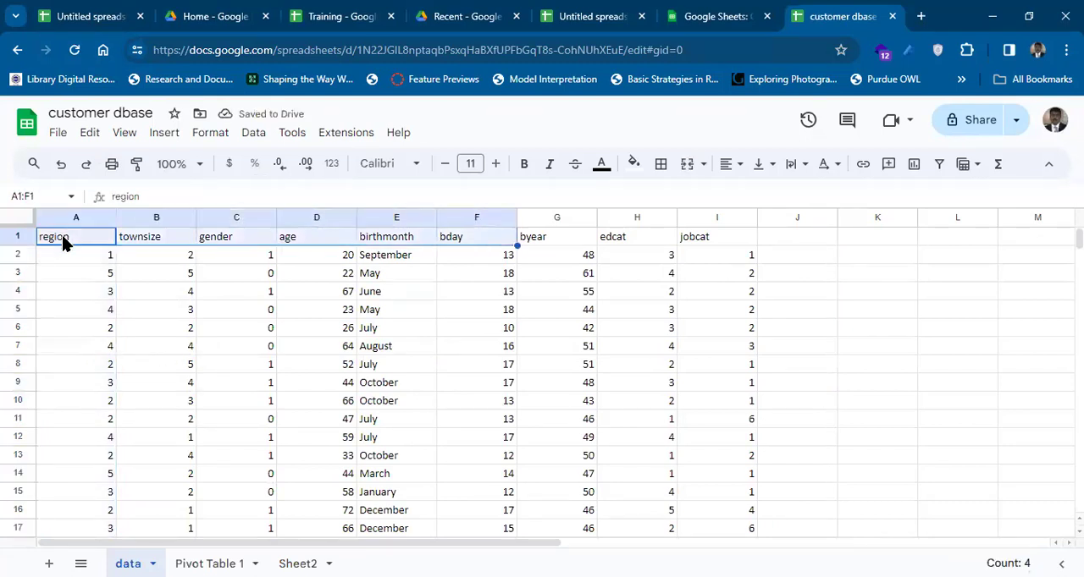
{"action": "left_click", "coordinate": [63, 242]}
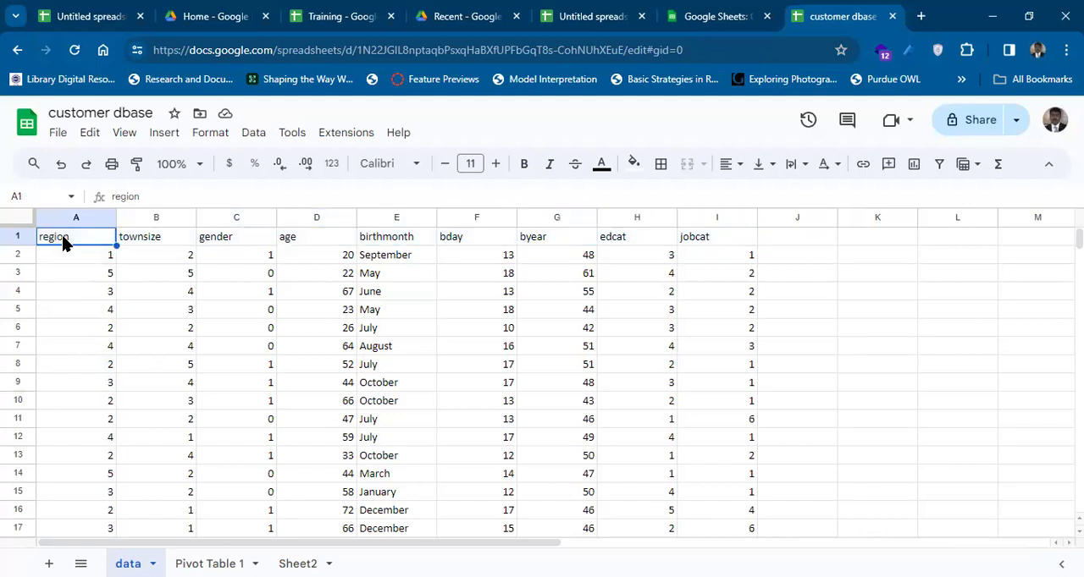
Go through the column headings one by one from townsize to jobcat, and check the first jobcat and edcat values.
{"action": "left_click", "coordinate": [164, 240]}
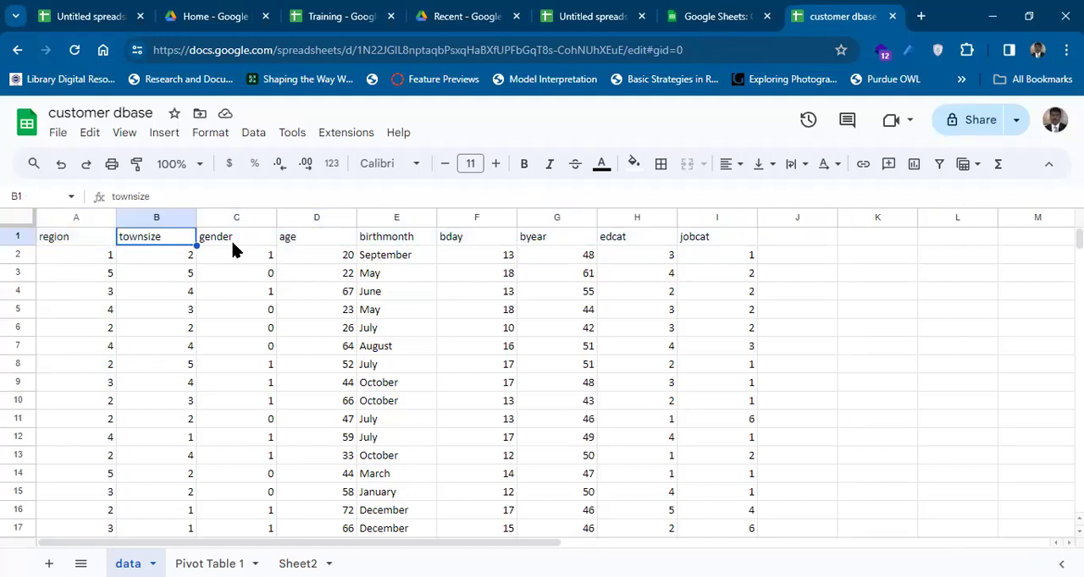
{"action": "left_click", "coordinate": [233, 243]}
{"action": "left_click", "coordinate": [297, 245]}
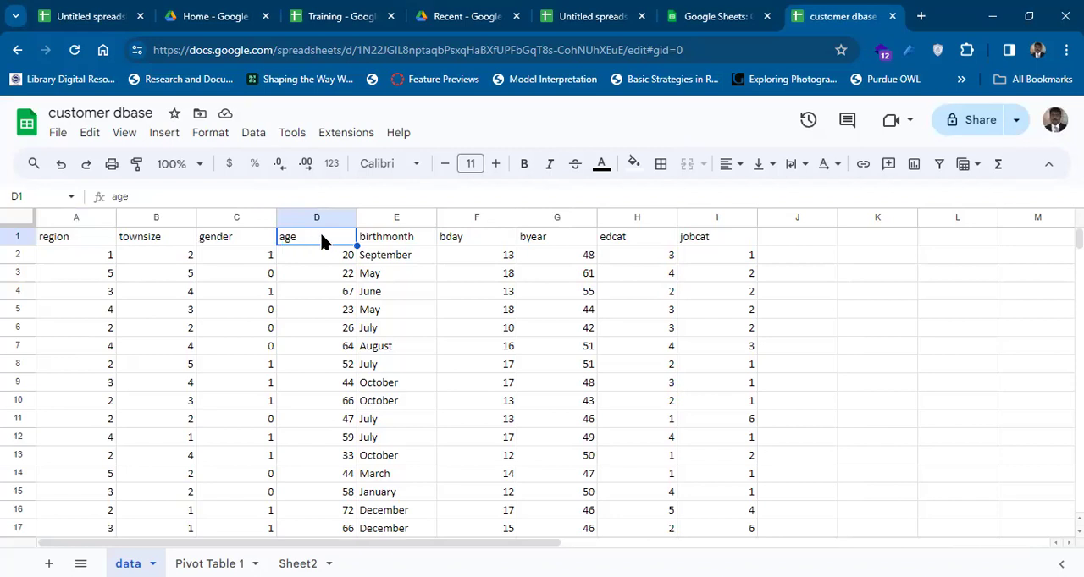
{"action": "left_click", "coordinate": [392, 243]}
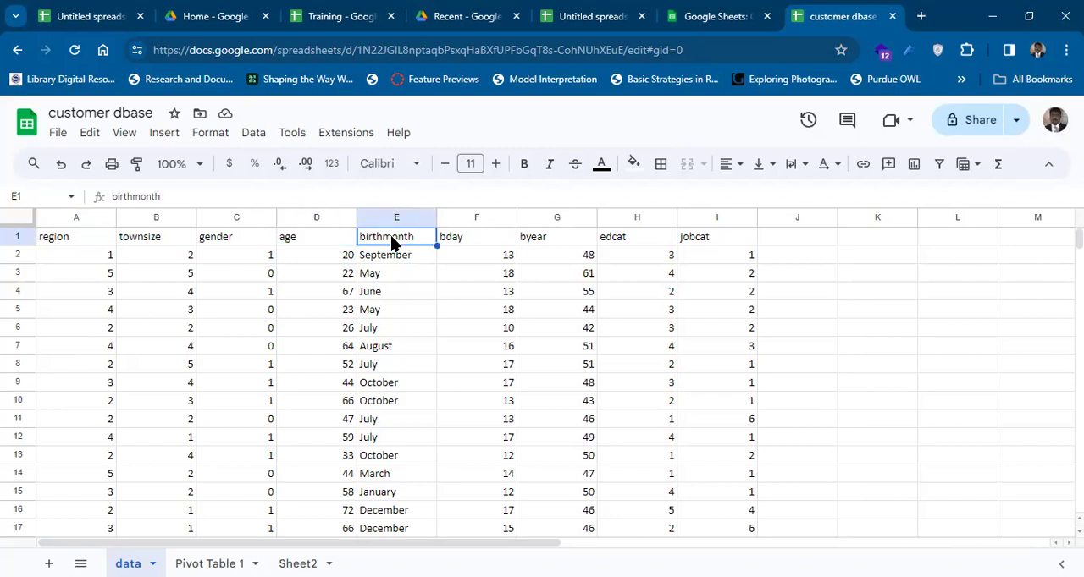
{"action": "left_click", "coordinate": [458, 242]}
{"action": "left_click", "coordinate": [534, 240]}
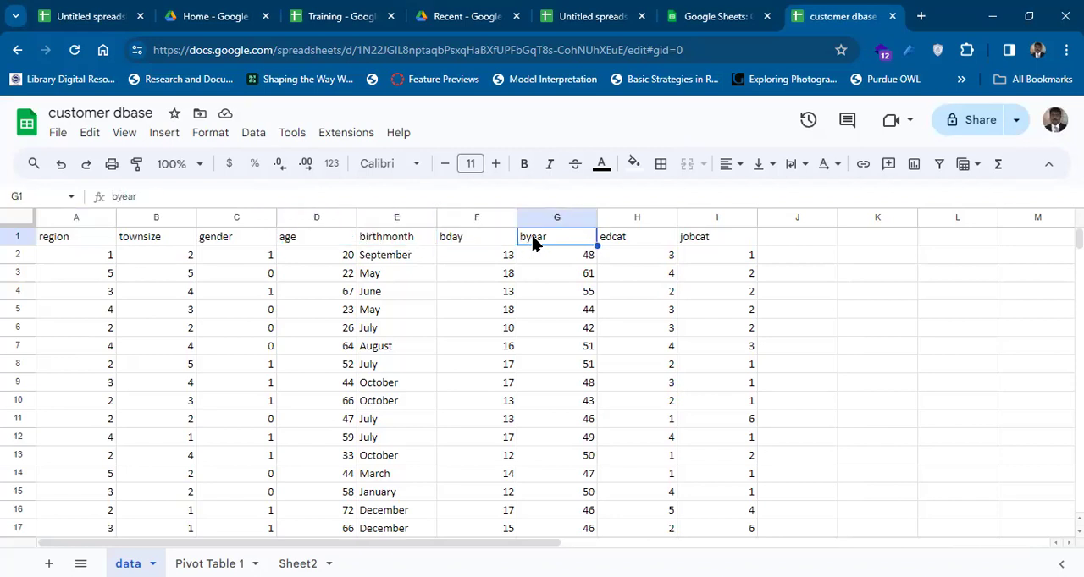
{"action": "left_click", "coordinate": [620, 241]}
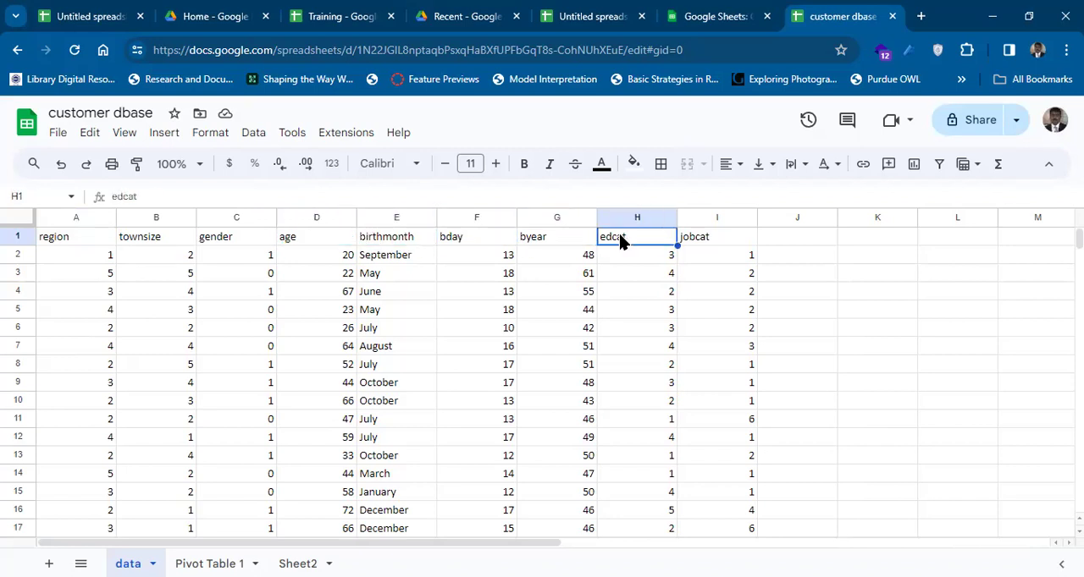
{"action": "left_click", "coordinate": [700, 243]}
{"action": "left_click", "coordinate": [711, 253]}
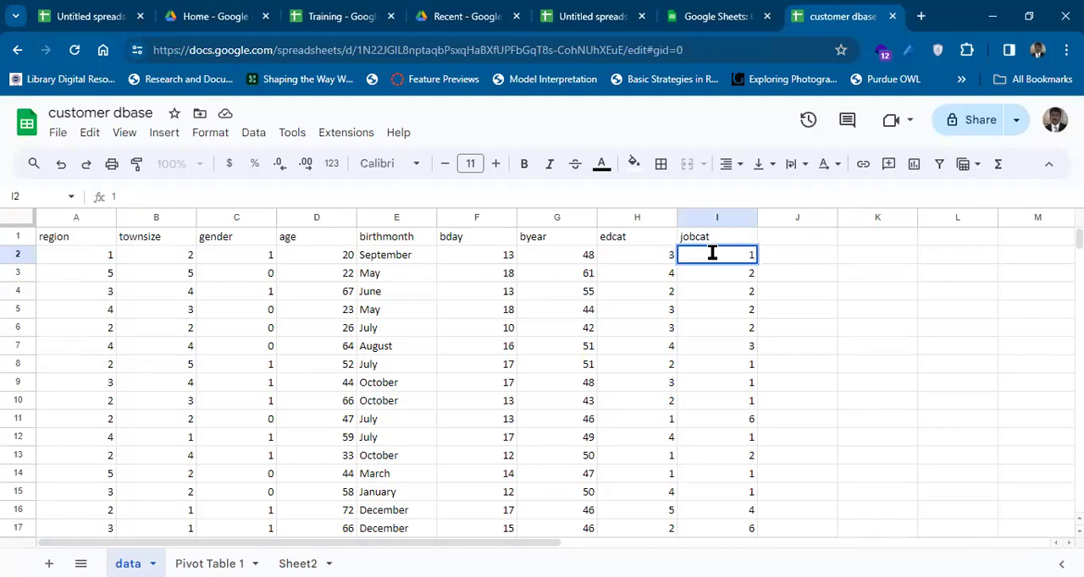
{"action": "left_click", "coordinate": [662, 257]}
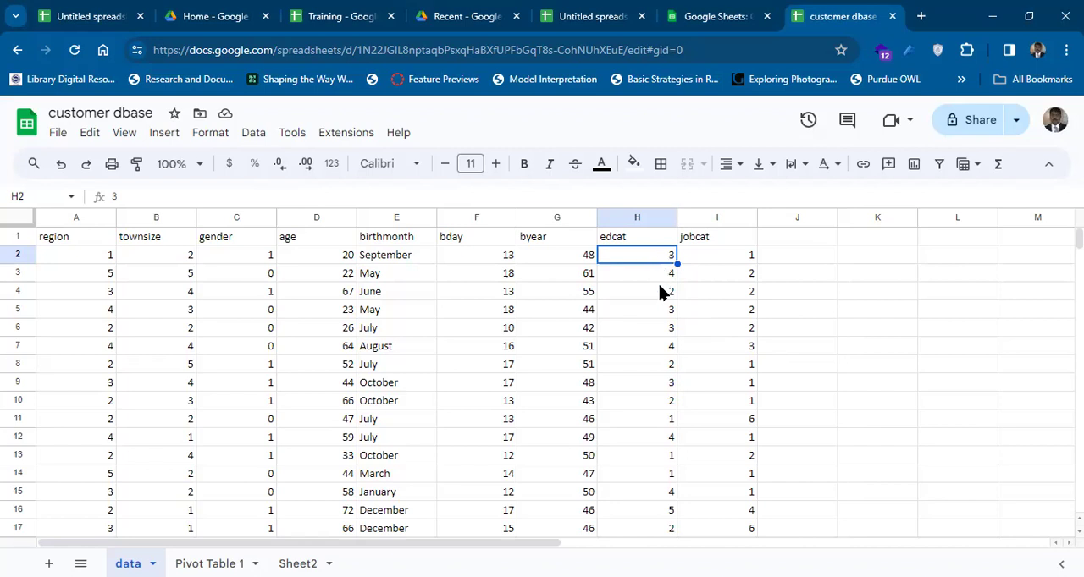
{"action": "left_click", "coordinate": [713, 238]}
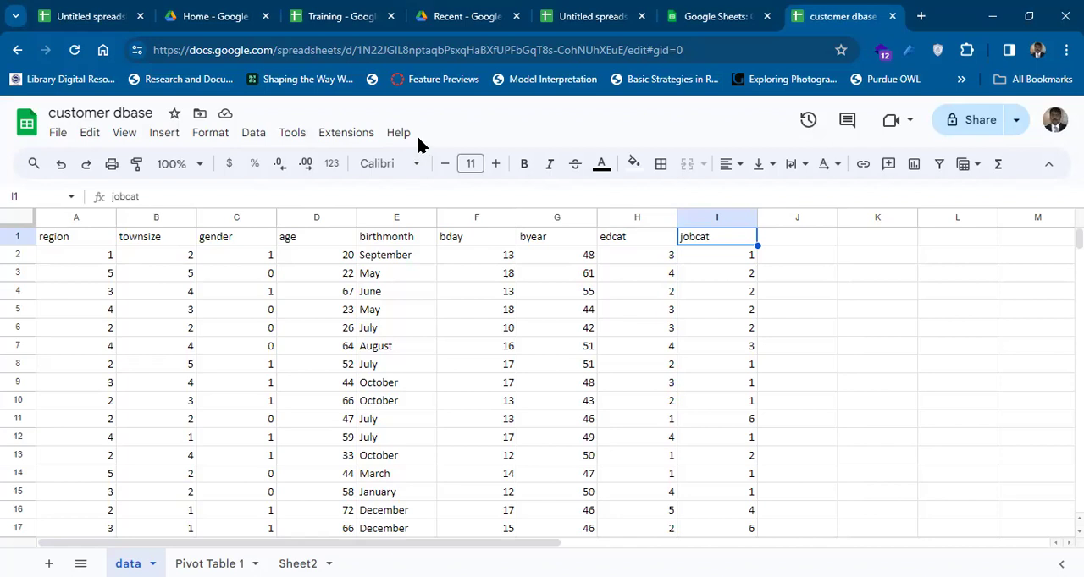
Review the file commands of customer dbase, including the choices for sharing, emailing and downloading it in other formats.
{"action": "left_click", "coordinate": [65, 138]}
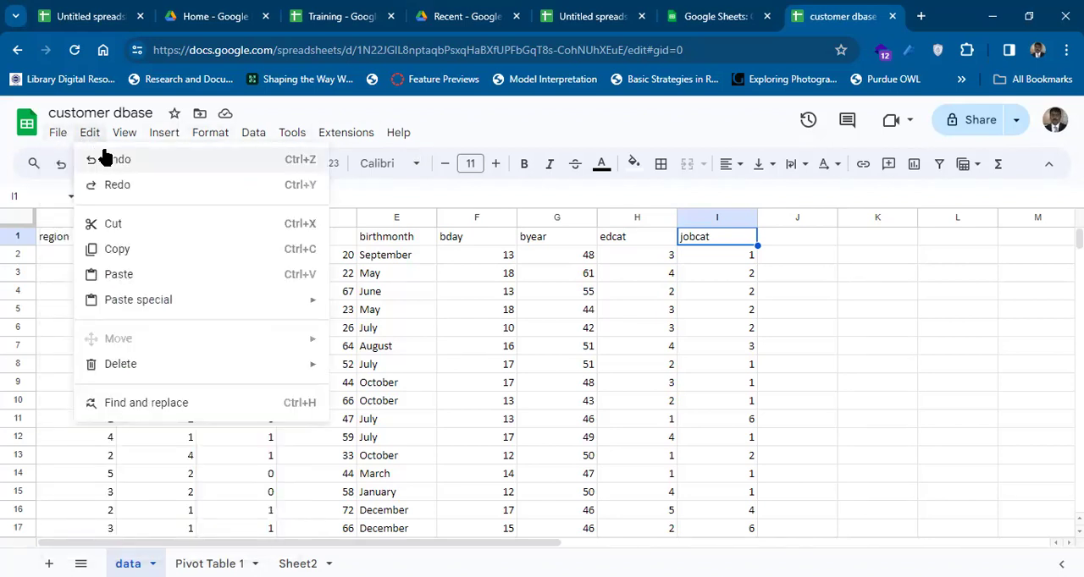
{"action": "mouse_move", "coordinate": [72, 166]}
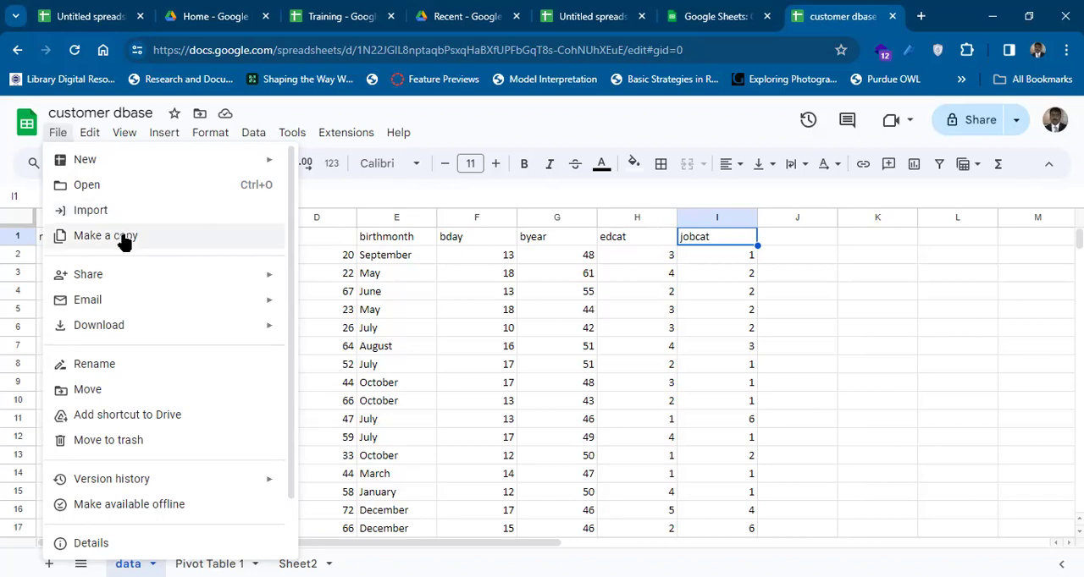
{"action": "mouse_move", "coordinate": [135, 271]}
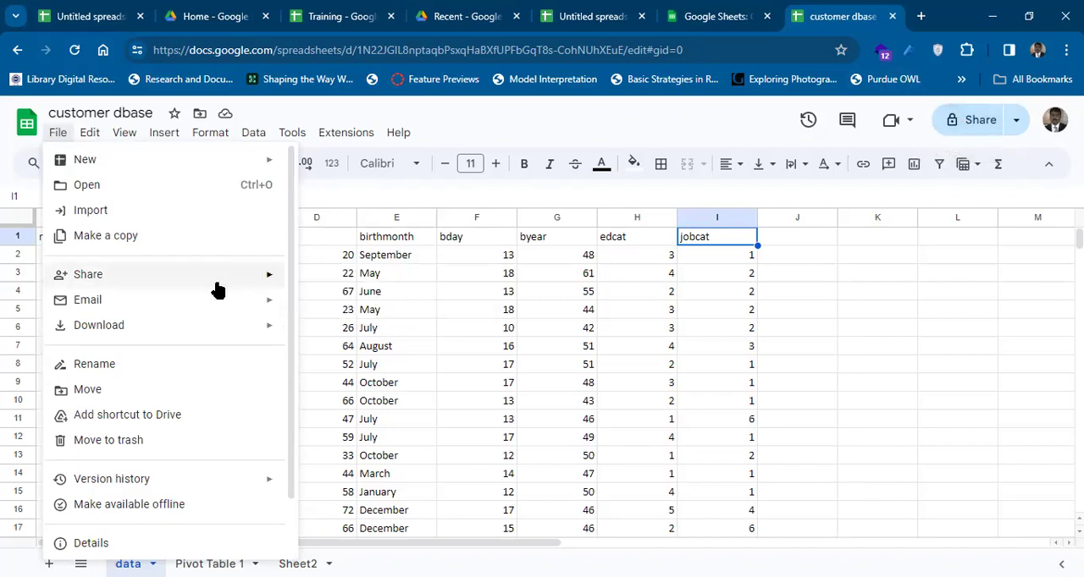
{"action": "mouse_move", "coordinate": [214, 288]}
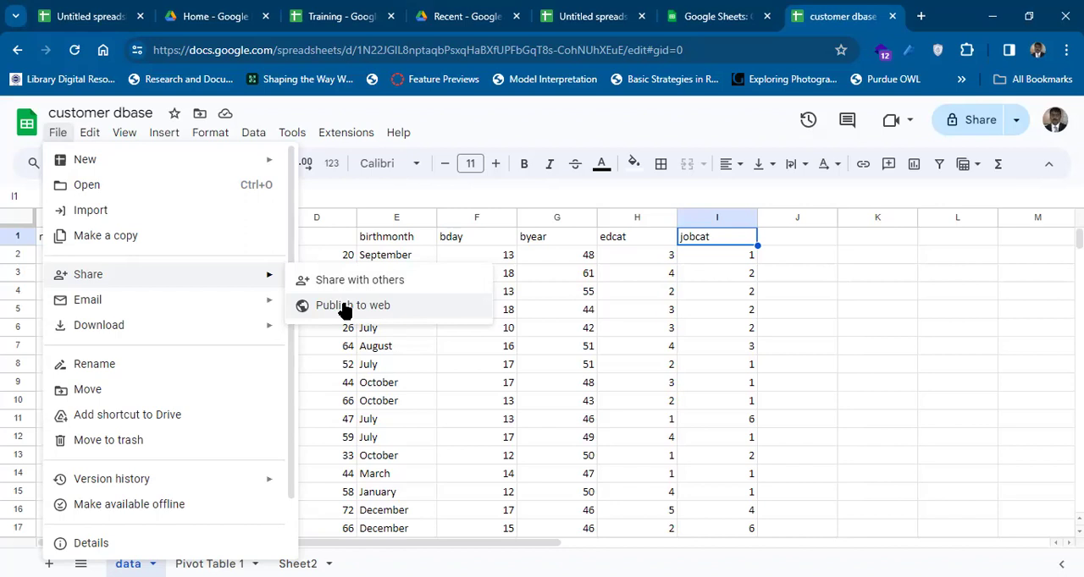
{"action": "mouse_move", "coordinate": [243, 303]}
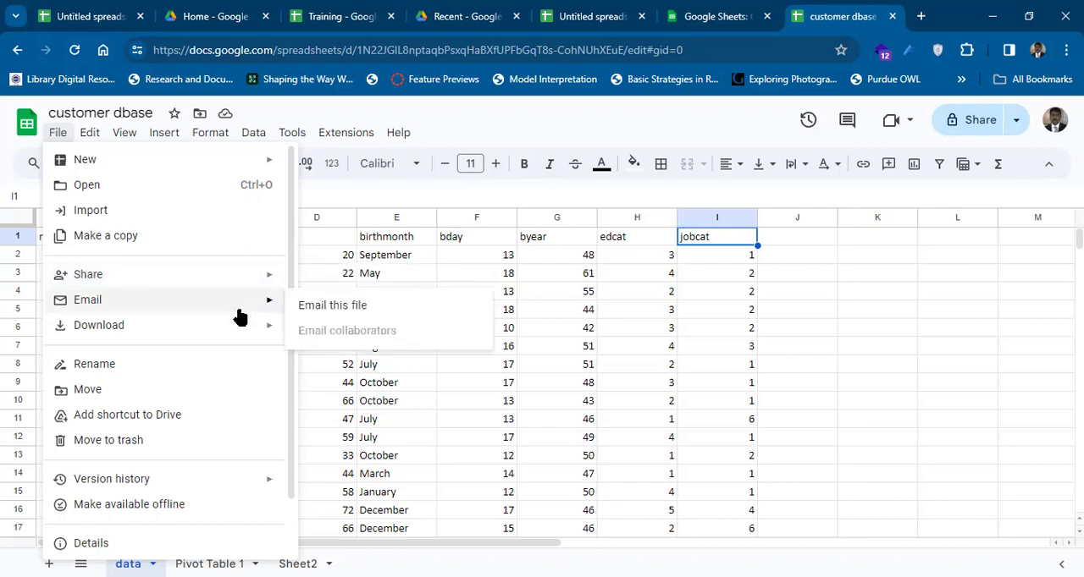
{"action": "mouse_move", "coordinate": [239, 325]}
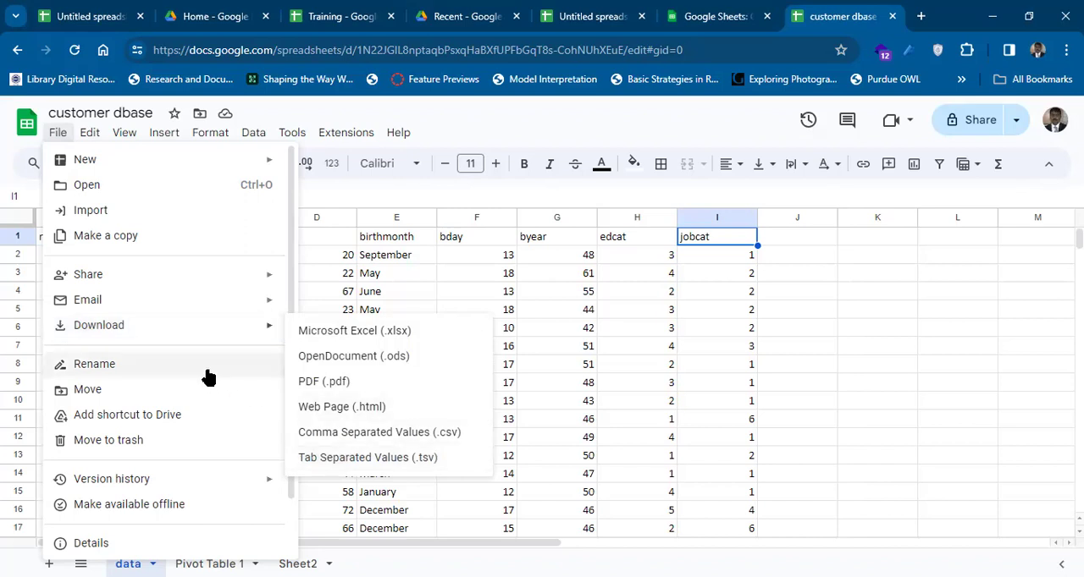
Open the customer dbase title for editing, leave the name as is, and check the Drive shortcut and move commands.
{"action": "double_click", "coordinate": [99, 112]}
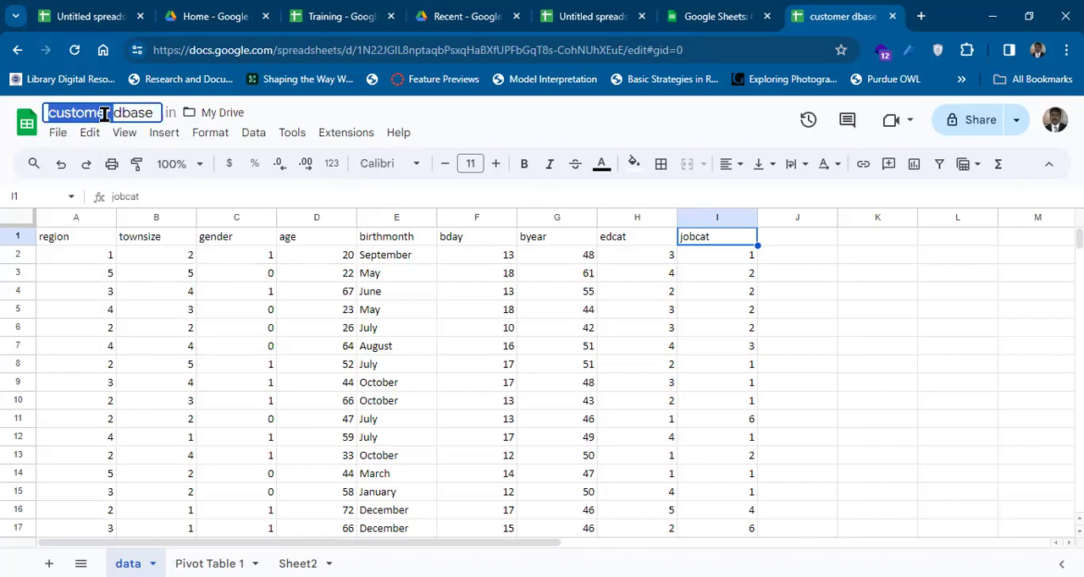
{"action": "left_click", "coordinate": [118, 112]}
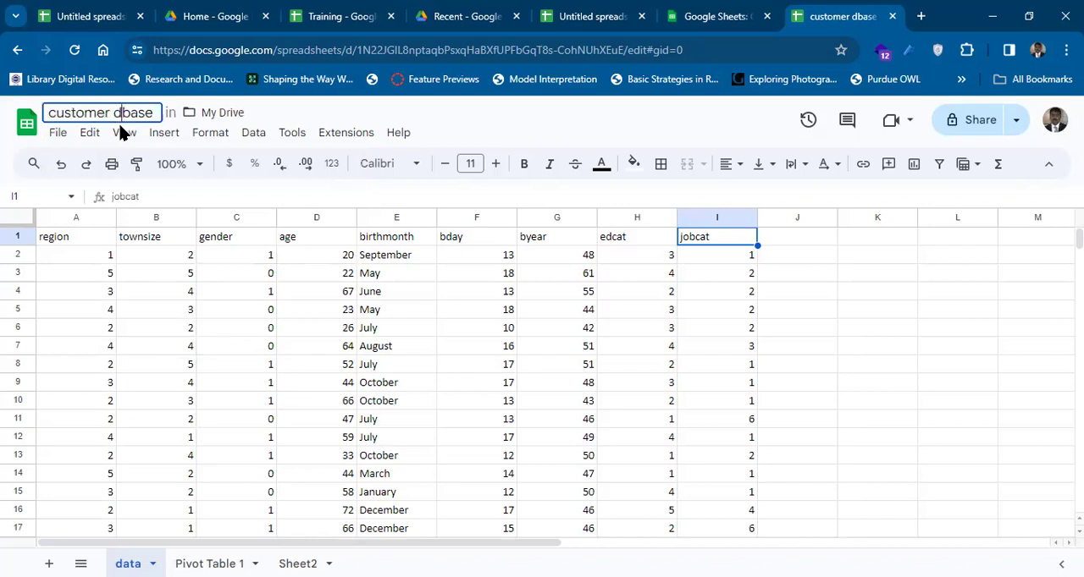
{"action": "left_click", "coordinate": [56, 136]}
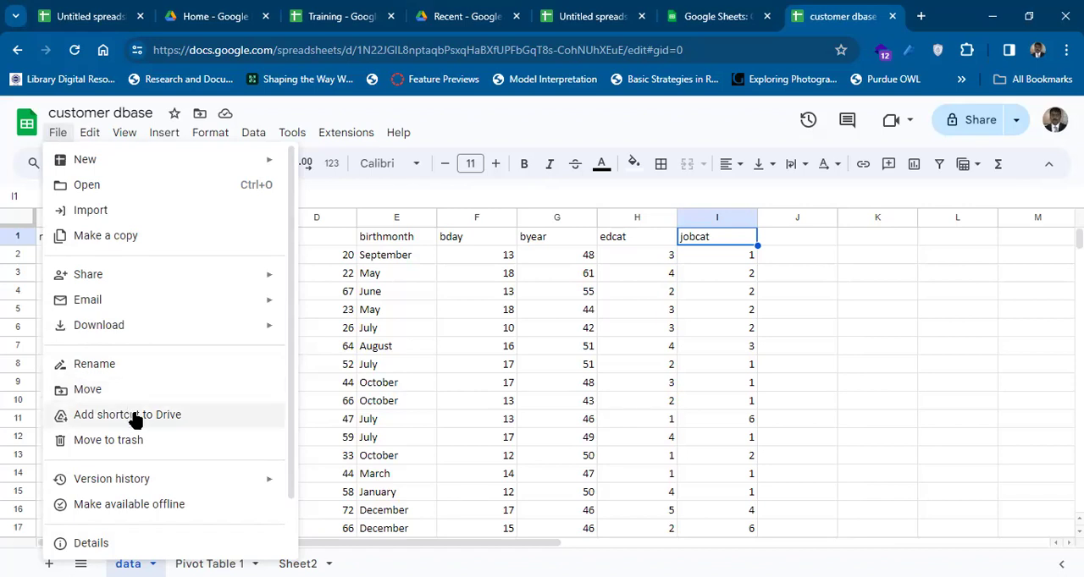
{"action": "left_click", "coordinate": [200, 130]}
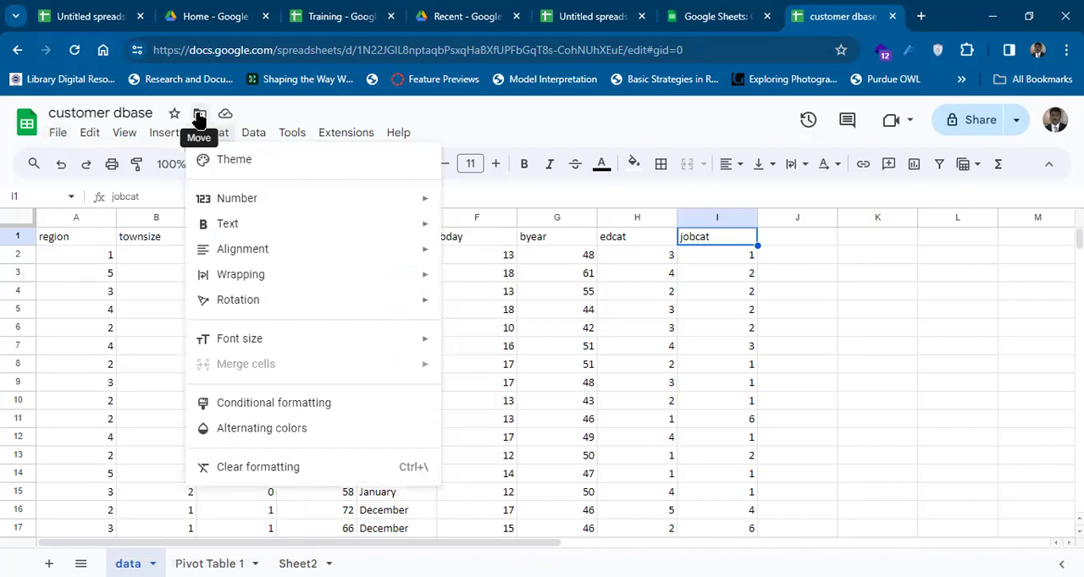
Check the version history command and the time of the last edit to customer dbase.
{"action": "mouse_move", "coordinate": [313, 142]}
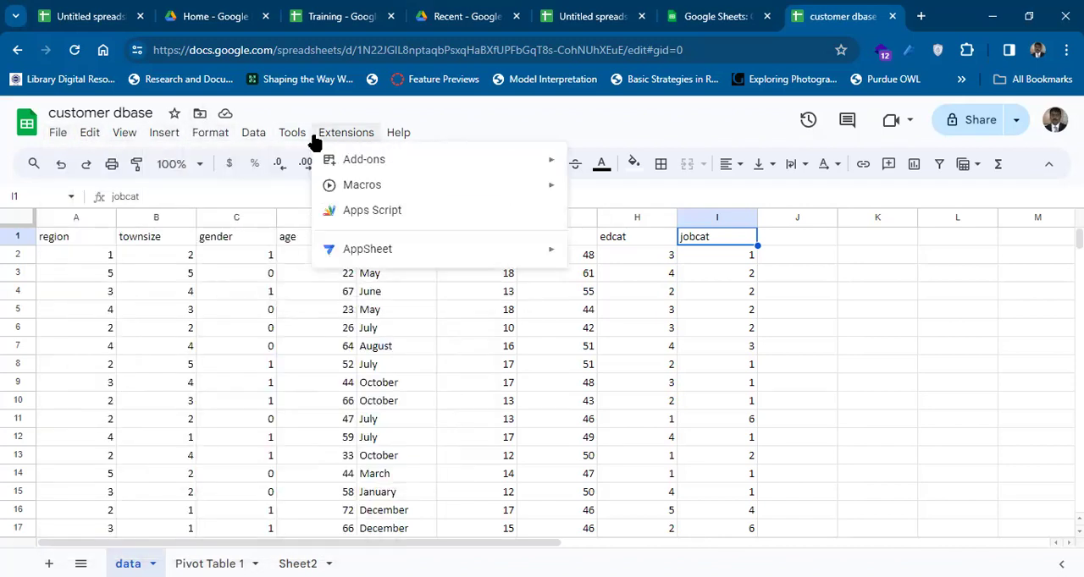
{"action": "mouse_move", "coordinate": [60, 140]}
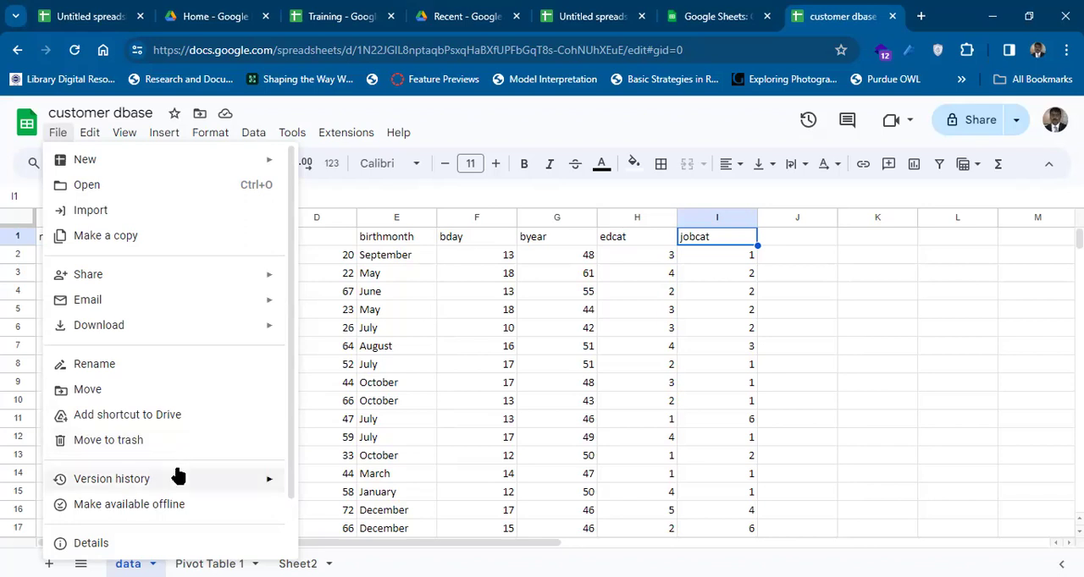
{"action": "mouse_move", "coordinate": [175, 479]}
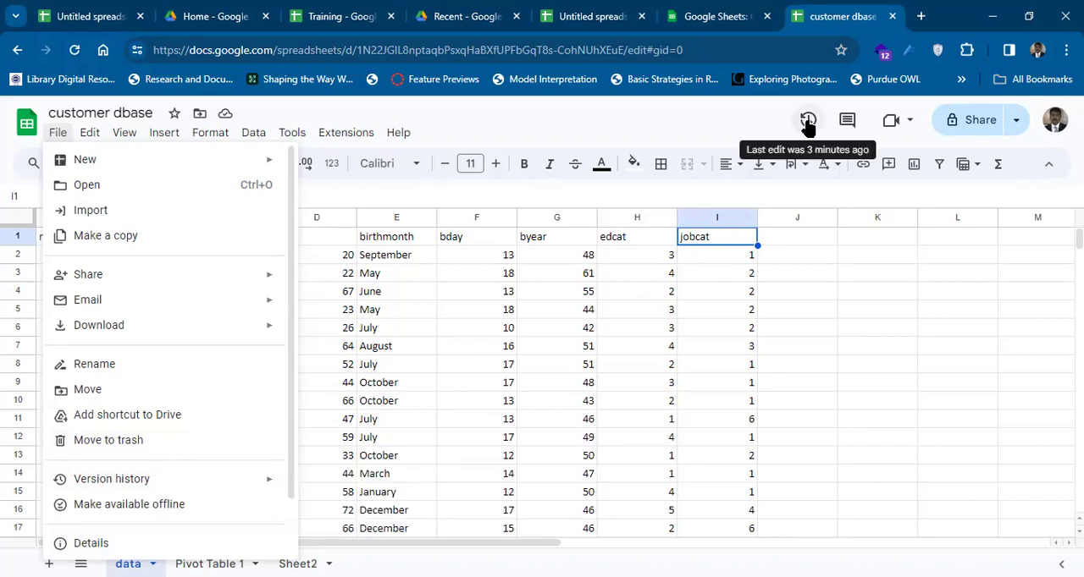
{"action": "mouse_move", "coordinate": [134, 484]}
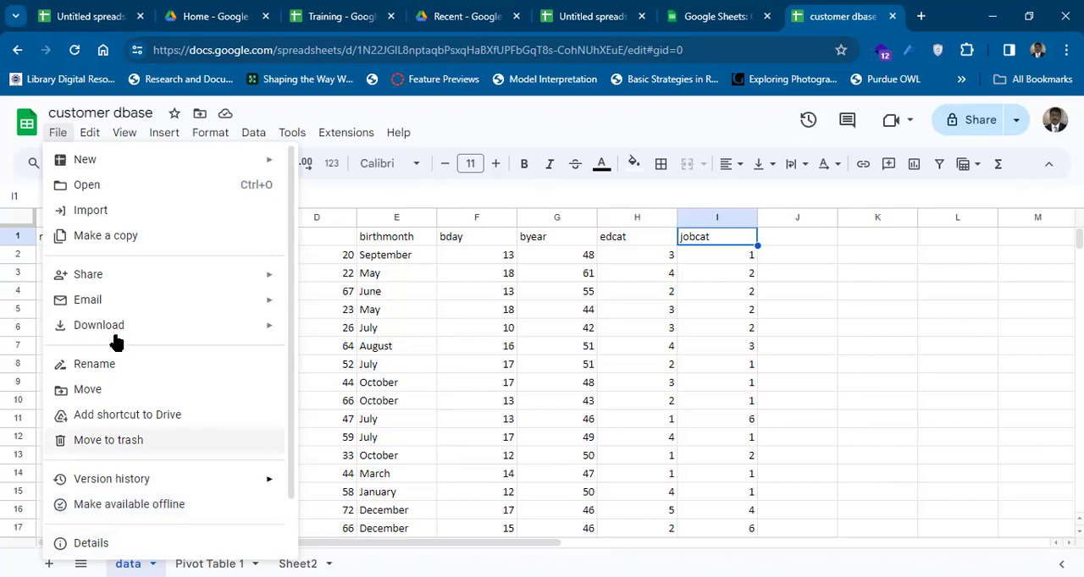
Review the editing commands, including the paste special choices such as values only and transposed.
{"action": "mouse_move", "coordinate": [93, 138]}
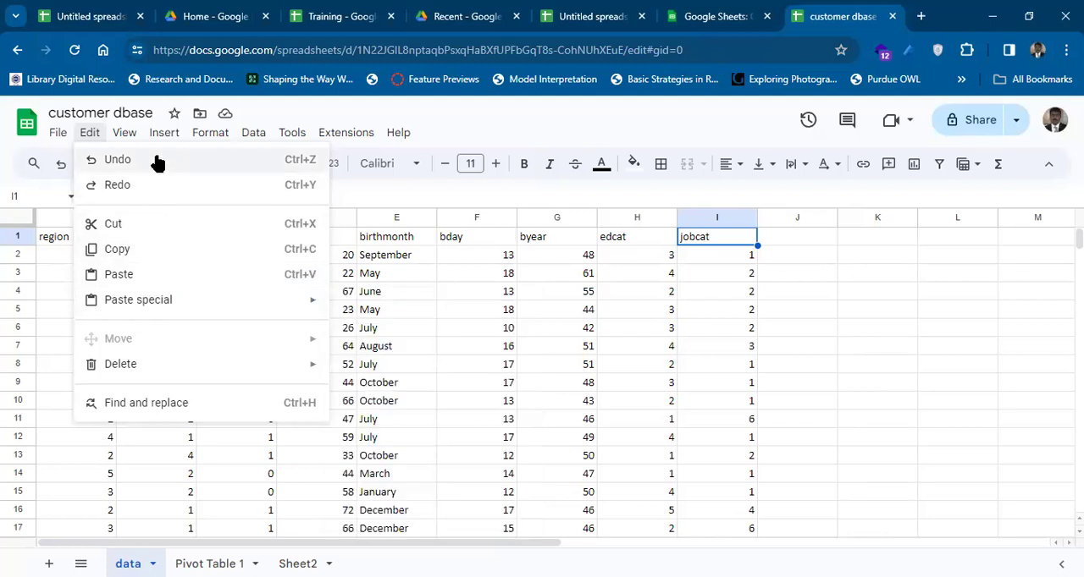
{"action": "mouse_move", "coordinate": [179, 365]}
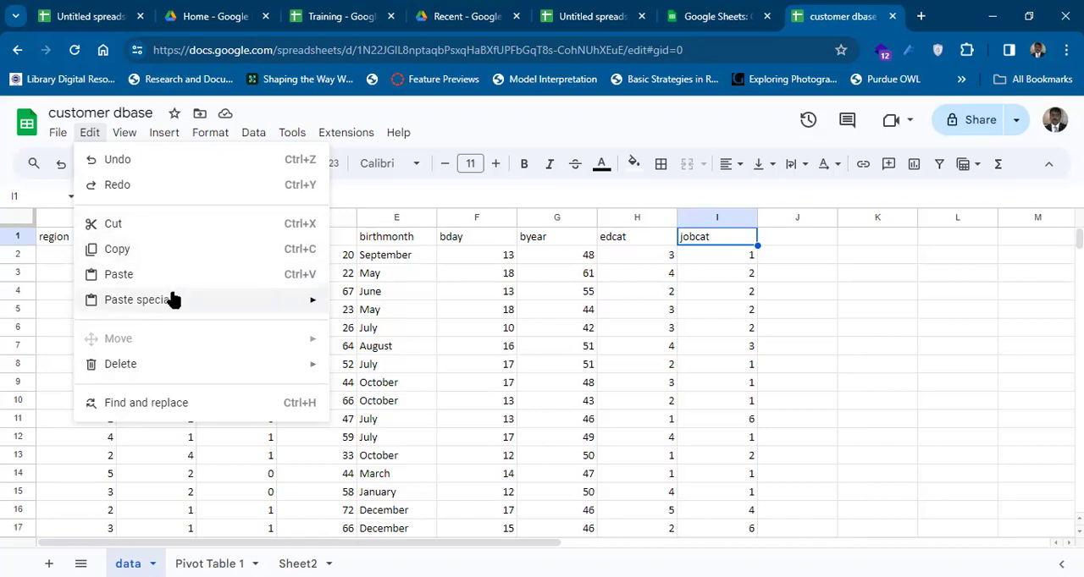
{"action": "mouse_move", "coordinate": [175, 306]}
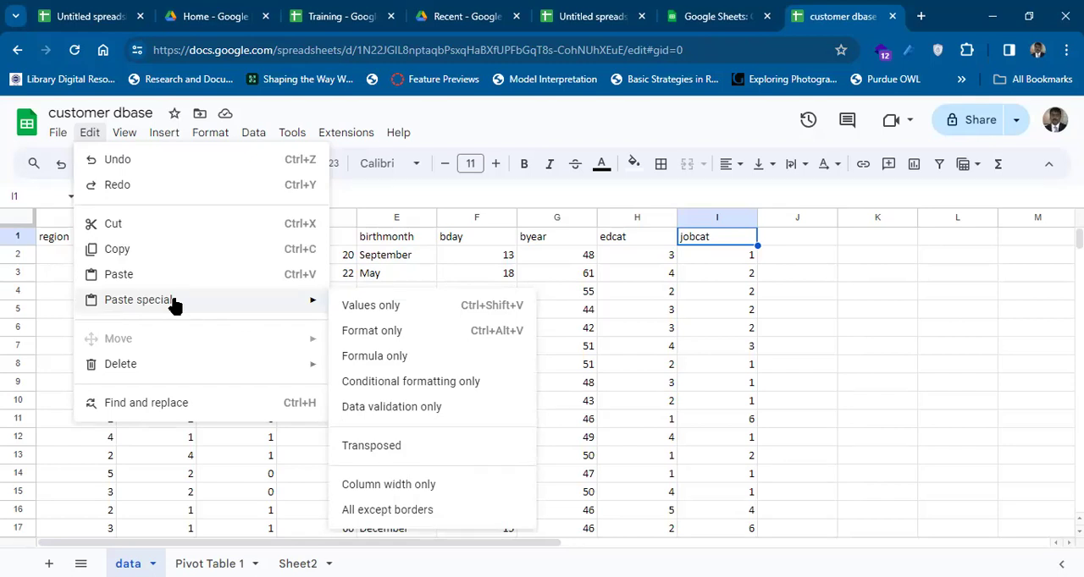
{"action": "mouse_move", "coordinate": [135, 134]}
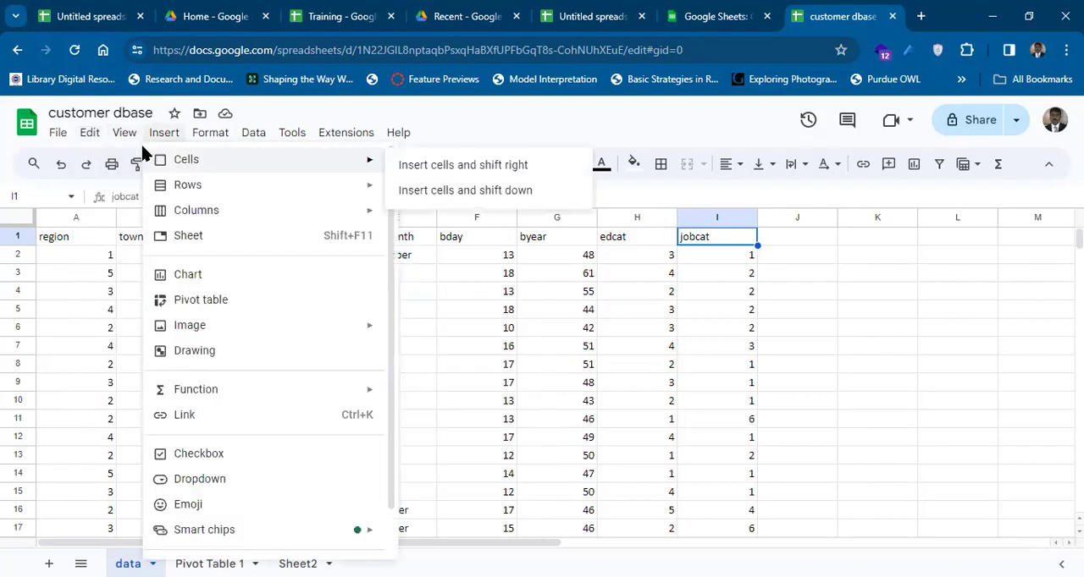
Look over the commands for comments and other view options, and freeze 1 row on the data sheet.
{"action": "mouse_move", "coordinate": [139, 164]}
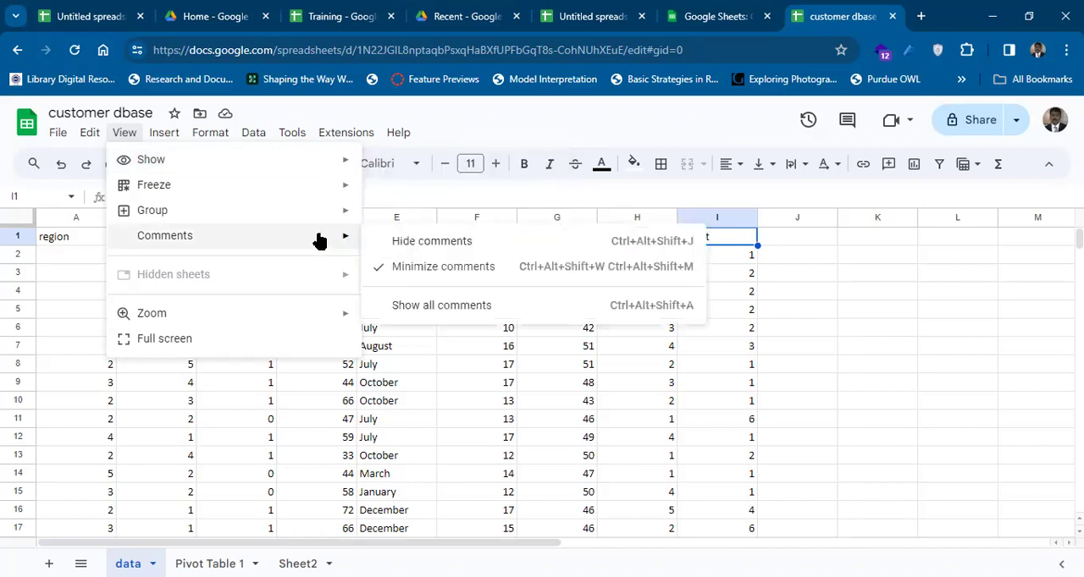
{"action": "mouse_move", "coordinate": [247, 196]}
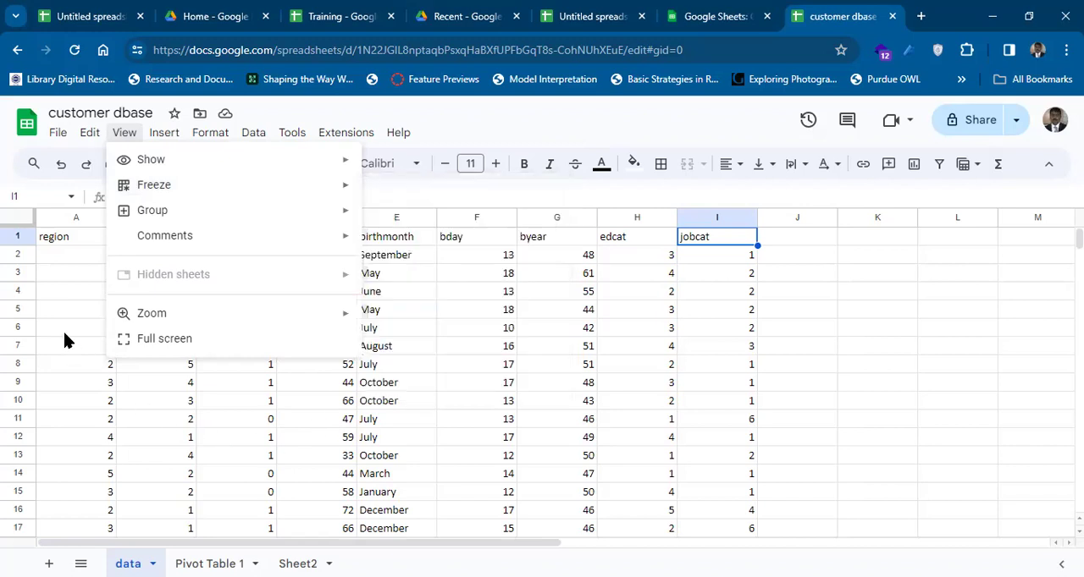
{"action": "mouse_move", "coordinate": [128, 191]}
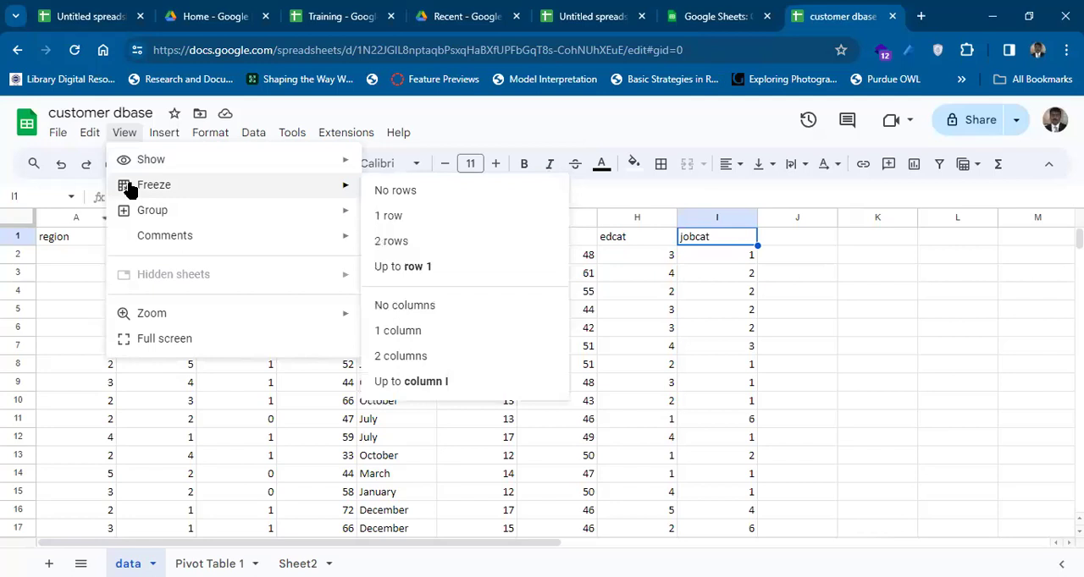
{"action": "left_click", "coordinate": [390, 215]}
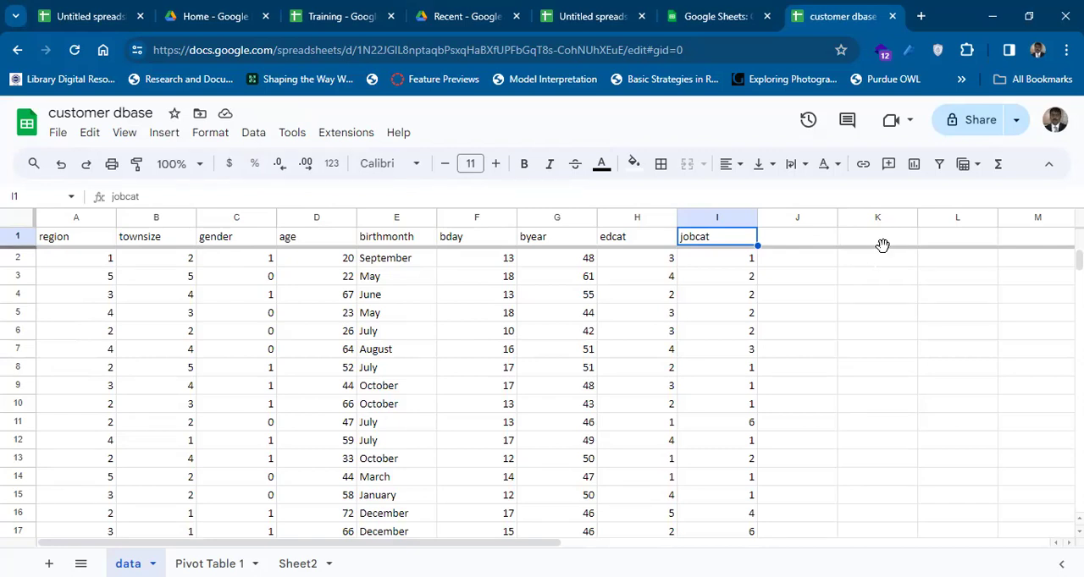
Go down the region column past the last record to check the frozen header row, and return to A1.
{"action": "key", "text": "Left"}
{"action": "key", "text": "Left"}
{"action": "key", "text": "Left"}
{"action": "key", "text": "Left"}
{"action": "key", "text": "Left"}
{"action": "key", "text": "Left"}
{"action": "key", "text": "Left"}
{"action": "key", "text": "Left"}
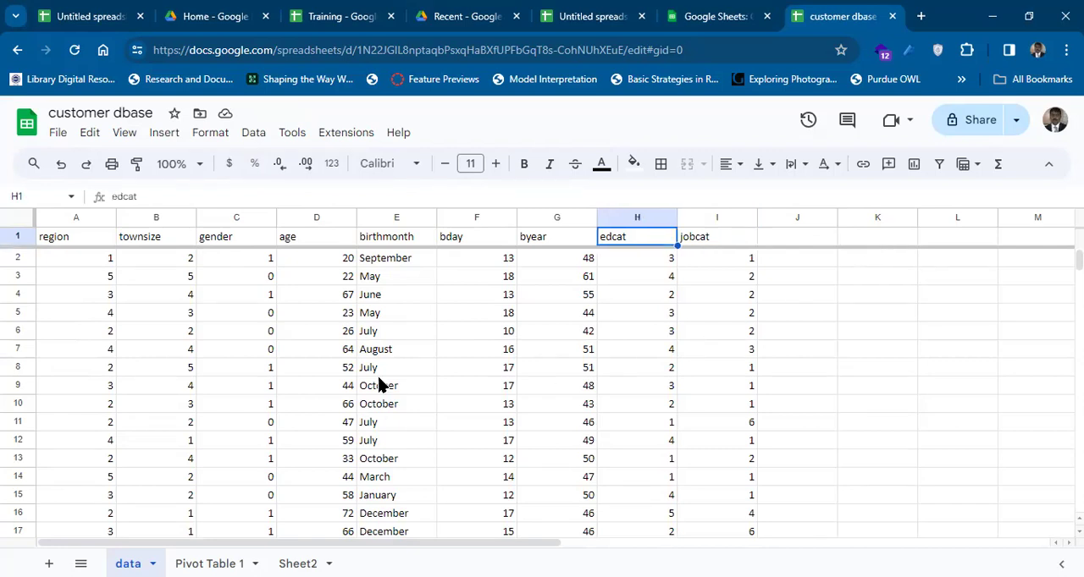
{"action": "key", "text": "Down"}
{"action": "key", "text": "Down"}
{"action": "key", "text": "Down"}
{"action": "key", "text": "Down"}
{"action": "key", "text": "Down"}
{"action": "key", "text": "Down"}
{"action": "key", "text": "Down"}
{"action": "key", "text": "Down"}
{"action": "key", "text": "Down"}
{"action": "key", "text": "Down"}
{"action": "key", "text": "Down"}
{"action": "key", "text": "Down"}
{"action": "key", "text": "Down"}
{"action": "key", "text": "Down"}
{"action": "key", "text": "Down"}
{"action": "key", "text": "Down"}
{"action": "key", "text": "Down"}
{"action": "key", "text": "Down"}
{"action": "key", "text": "Down"}
{"action": "key", "text": "Down"}
{"action": "key", "text": "Down"}
{"action": "key", "text": "Down"}
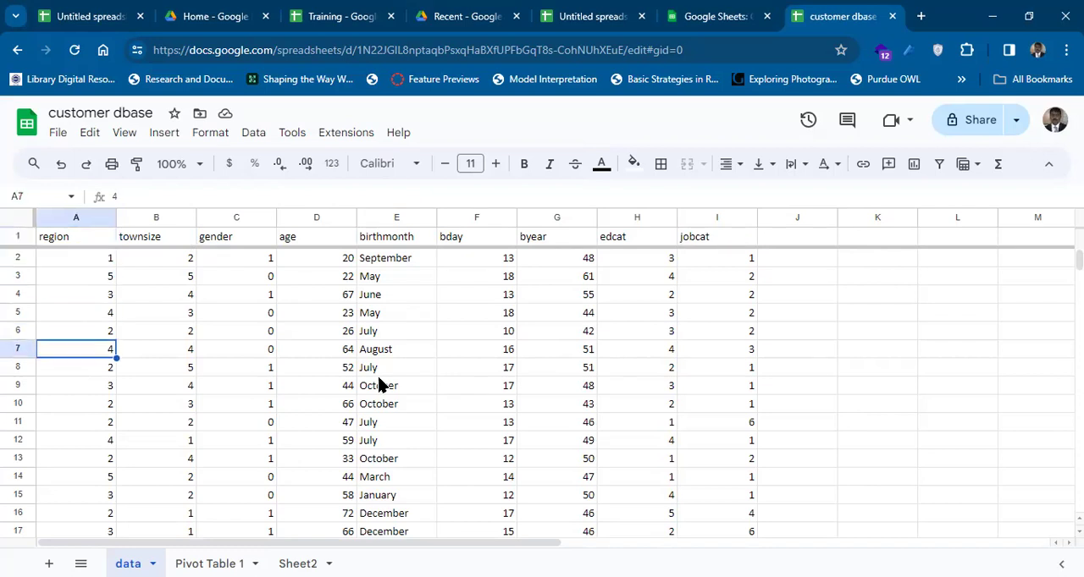
{"action": "key", "text": "Down"}
{"action": "key", "text": "Down"}
{"action": "key", "text": "Down"}
{"action": "key", "text": "Down"}
{"action": "key", "text": "Down"}
{"action": "key", "text": "Down"}
{"action": "key", "text": "Down"}
{"action": "key", "text": "Down"}
{"action": "key", "text": "Down"}
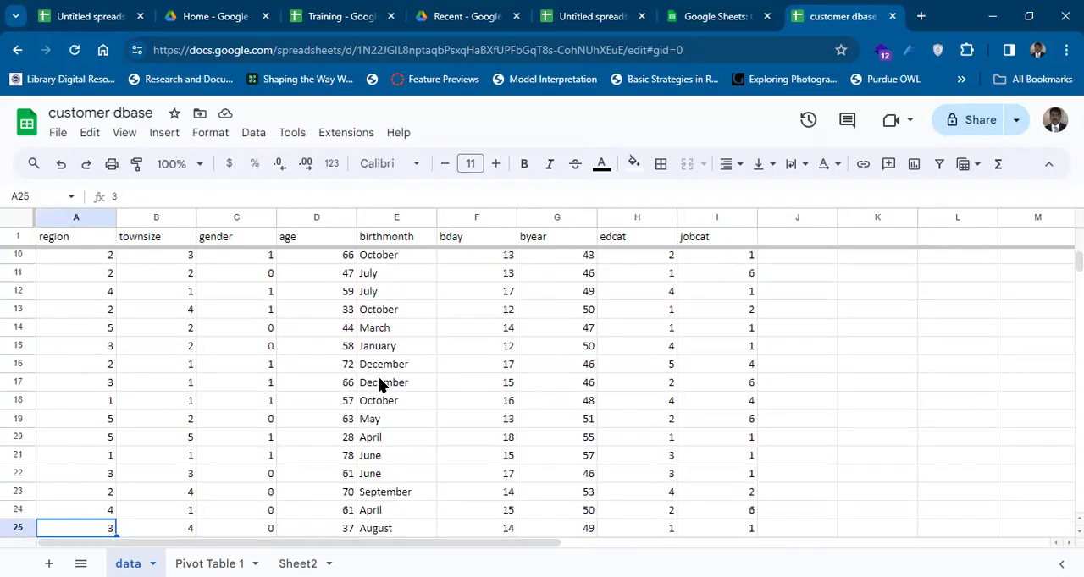
{"action": "key", "text": "Down"}
{"action": "key", "text": "Down"}
{"action": "key", "text": "Down"}
{"action": "key", "text": "Down"}
{"action": "key", "text": "Down"}
{"action": "key", "text": "Down"}
{"action": "key", "text": "Down"}
{"action": "key", "text": "Down"}
{"action": "key", "text": "Down"}
{"action": "key", "text": "Down"}
{"action": "key", "text": "Down"}
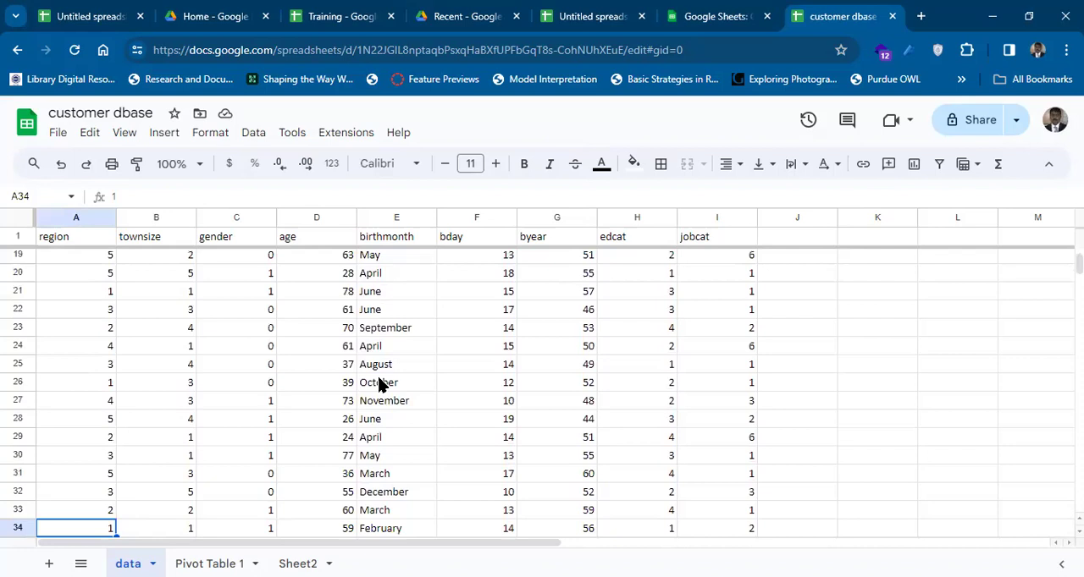
{"action": "key", "text": "Down"}
{"action": "key", "text": "Down"}
{"action": "key", "text": "Down"}
{"action": "key", "text": "Down"}
{"action": "key", "text": "Down"}
{"action": "key", "text": "Down"}
{"action": "key", "text": "Down"}
{"action": "key", "text": "Down"}
{"action": "key", "text": "Down"}
{"action": "key", "text": "Down"}
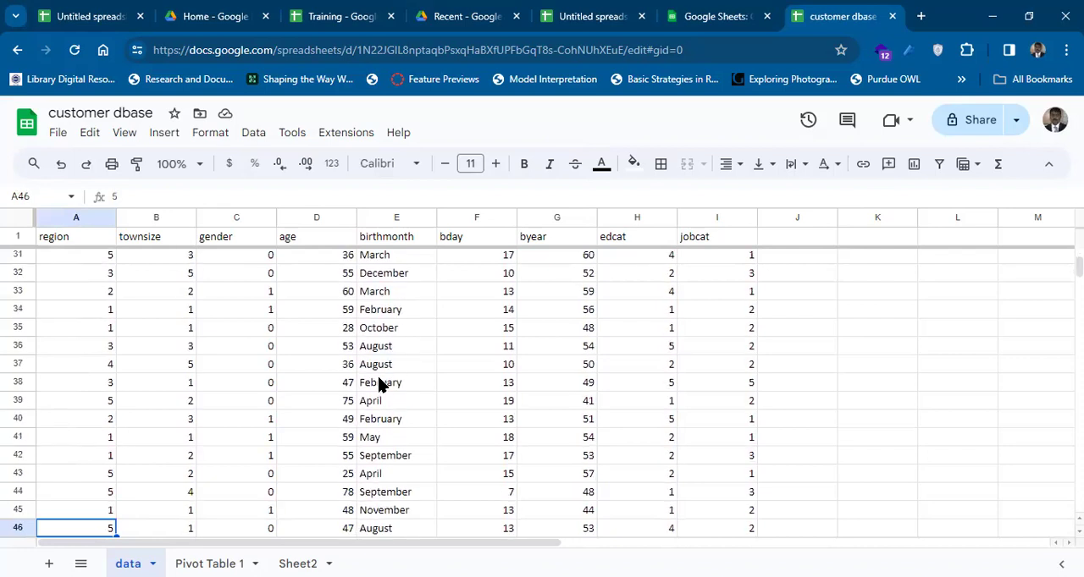
{"action": "key", "text": "Up"}
{"action": "key", "text": "Up"}
{"action": "key", "text": "Up"}
{"action": "key", "text": "Up"}
{"action": "key", "text": "Up"}
{"action": "key", "text": "Up"}
{"action": "key", "text": "Up"}
{"action": "key", "text": "Up"}
{"action": "key", "text": "Up"}
{"action": "key", "text": "Up"}
{"action": "key", "text": "Up"}
{"action": "key", "text": "Up"}
{"action": "key", "text": "Up"}
{"action": "key", "text": "Up"}
{"action": "key", "text": "Up"}
{"action": "key", "text": "Up"}
{"action": "key", "text": "Up"}
{"action": "key", "text": "Up"}
{"action": "key", "text": "Up"}
{"action": "key", "text": "Up"}
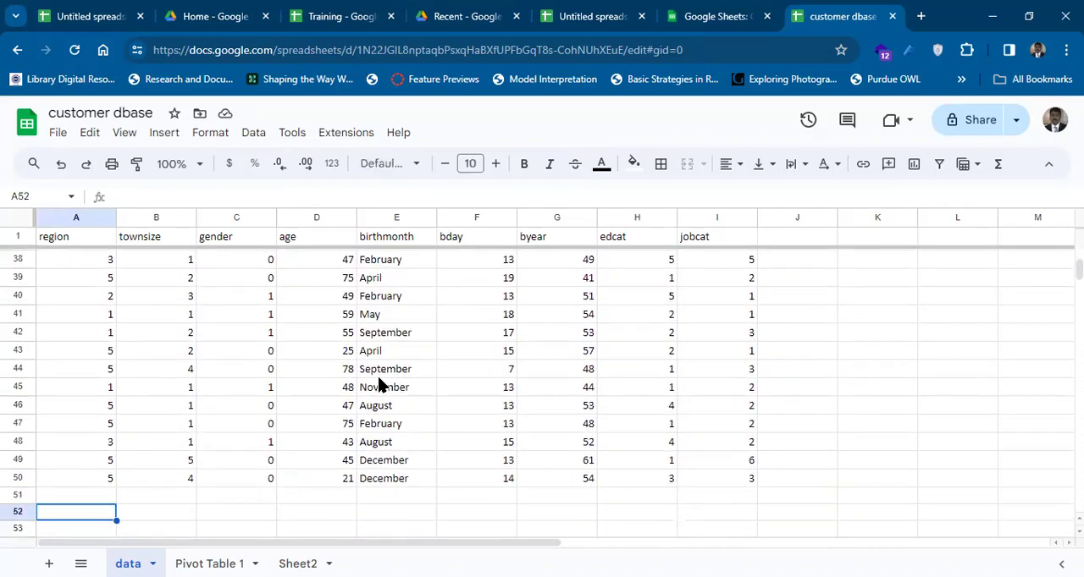
{"action": "key", "text": "Up"}
{"action": "key", "text": "Up"}
{"action": "key", "text": "Up"}
{"action": "key", "text": "Up"}
{"action": "key", "text": "Up"}
{"action": "key", "text": "Up"}
{"action": "key", "text": "Up"}
{"action": "key", "text": "Up"}
{"action": "key", "text": "Up"}
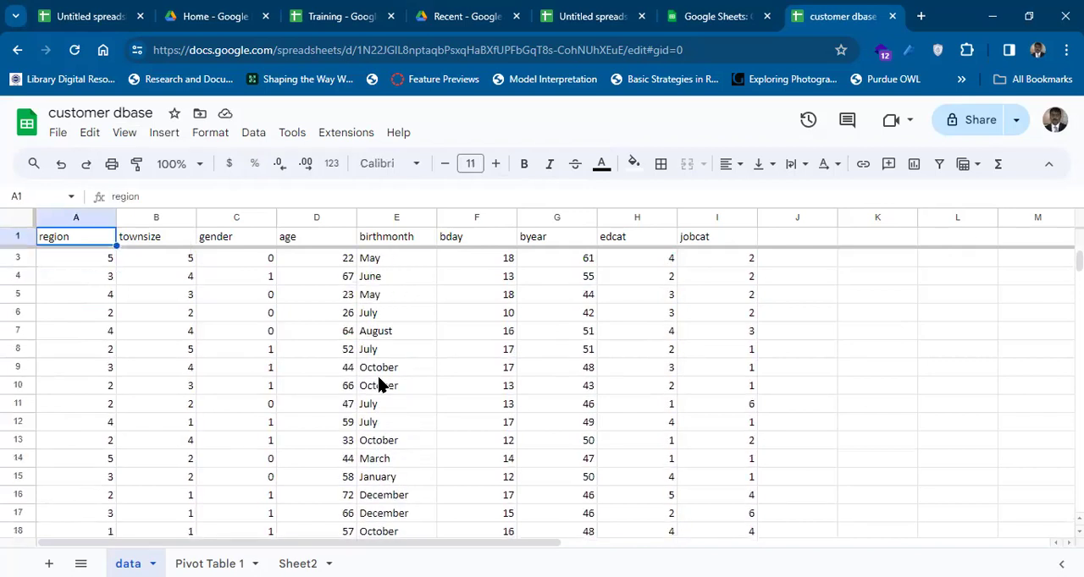
Go along the header row past jobcat to Q1 to see how the region column scrolls, and return to A1.
{"action": "key", "text": "Right"}
{"action": "key", "text": "Right"}
{"action": "key", "text": "Right"}
{"action": "key", "text": "Right"}
{"action": "key", "text": "Right"}
{"action": "key", "text": "Right"}
{"action": "key", "text": "Right"}
{"action": "key", "text": "Right"}
{"action": "key", "text": "Right"}
{"action": "key", "text": "Right"}
{"action": "key", "text": "Right"}
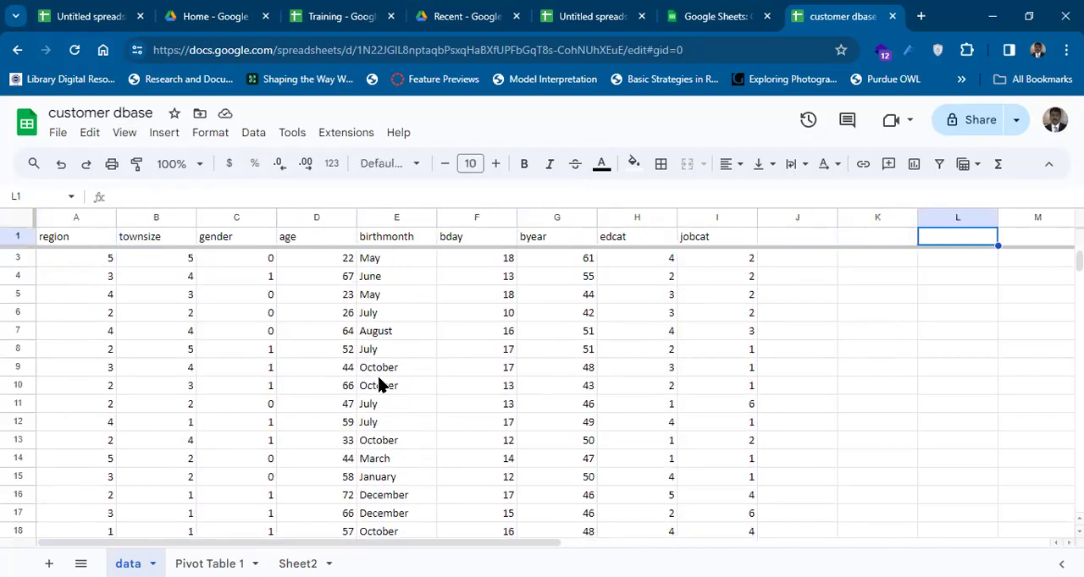
{"action": "key", "text": "Right"}
{"action": "key", "text": "Right"}
{"action": "key", "text": "Right"}
{"action": "key", "text": "Right"}
{"action": "key", "text": "Right"}
{"action": "key", "text": "Right"}
{"action": "key", "text": "Right"}
{"action": "key", "text": "Right"}
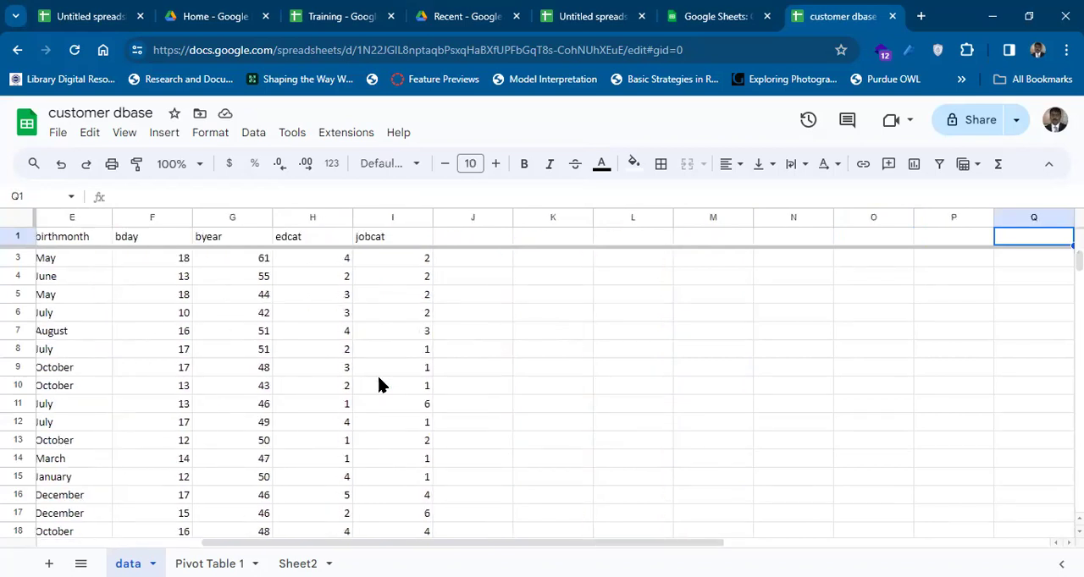
{"action": "key", "text": "Left"}
{"action": "key", "text": "Left"}
{"action": "key", "text": "Left"}
{"action": "key", "text": "Left"}
{"action": "key", "text": "Left"}
{"action": "key", "text": "Left"}
{"action": "key", "text": "Left"}
{"action": "key", "text": "Left"}
{"action": "key", "text": "Left"}
{"action": "key", "text": "Left"}
{"action": "key", "text": "Left"}
{"action": "key", "text": "Left"}
{"action": "key", "text": "Left"}
{"action": "key", "text": "Left"}
{"action": "key", "text": "Left"}
{"action": "key", "text": "Left"}
{"action": "key", "text": "Left"}
{"action": "key", "text": "Left"}
{"action": "key", "text": "Left"}
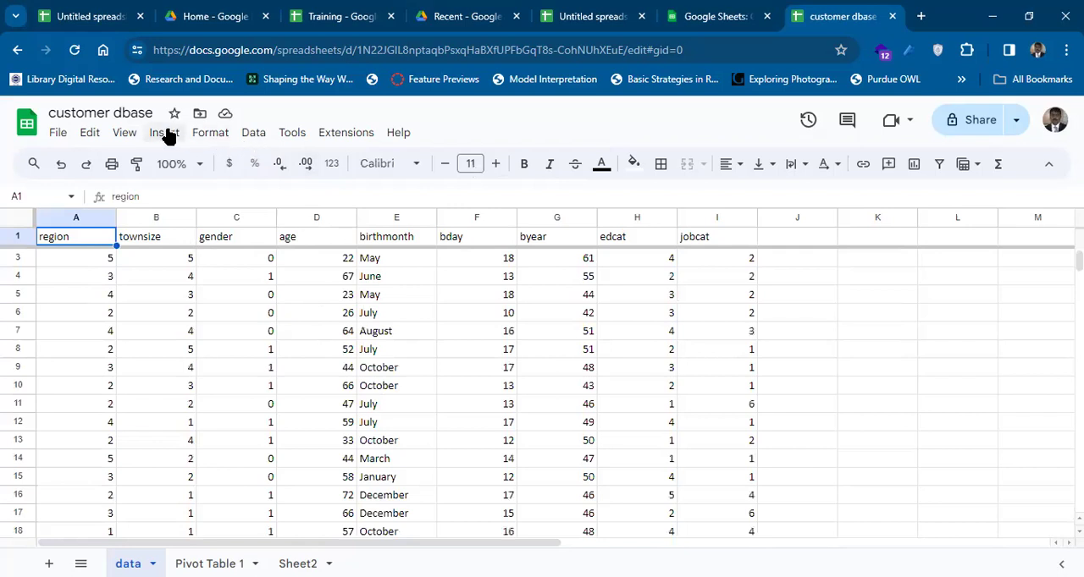
Freeze 1 column so that the region column stays in place.
{"action": "left_click", "coordinate": [127, 137]}
{"action": "mouse_move", "coordinate": [167, 181]}
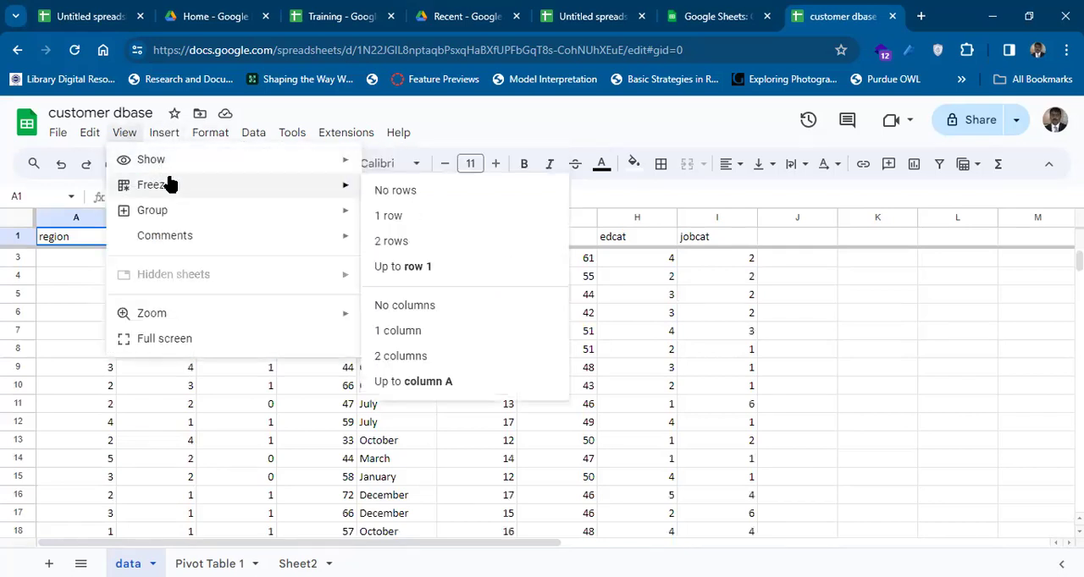
{"action": "left_click", "coordinate": [412, 332]}
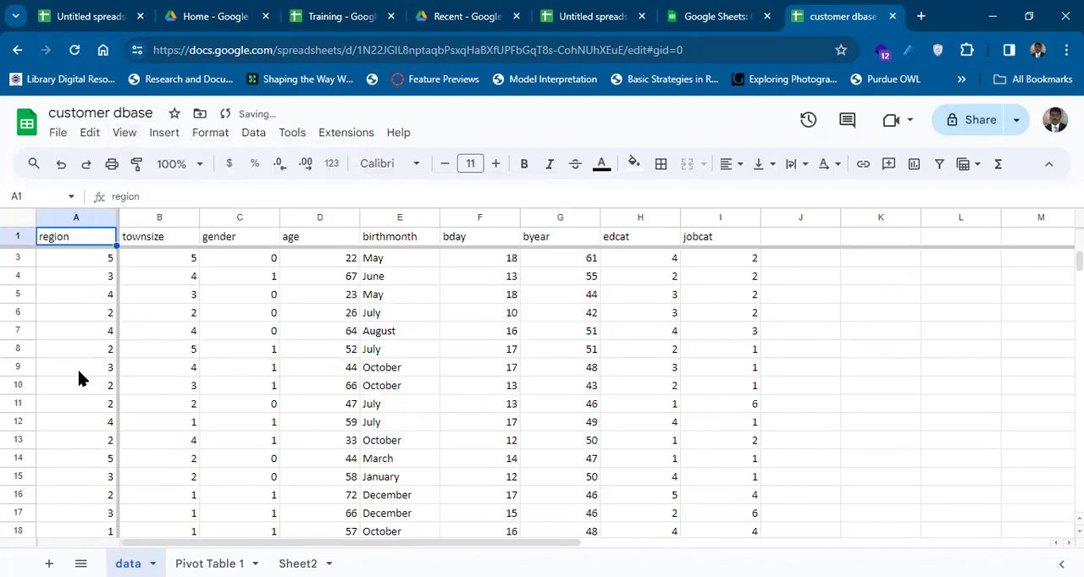
Move back and forth across the header row to check the frozen region column.
{"action": "key", "text": "Right"}
{"action": "key", "text": "Right"}
{"action": "key", "text": "Right"}
{"action": "key", "text": "Right"}
{"action": "key", "text": "Right"}
{"action": "key", "text": "Right"}
{"action": "key", "text": "Right"}
{"action": "key", "text": "Right"}
{"action": "key", "text": "Right"}
{"action": "key", "text": "Right"}
{"action": "key", "text": "Right"}
{"action": "key", "text": "Right"}
{"action": "key", "text": "Right"}
{"action": "key", "text": "Right"}
{"action": "key", "text": "Right"}
{"action": "key", "text": "Right"}
{"action": "key", "text": "Right"}
{"action": "key", "text": "Right"}
{"action": "key", "text": "Right"}
{"action": "key", "text": "Right"}
{"action": "key", "text": "Right"}
{"action": "key", "text": "Right"}
{"action": "key", "text": "Right"}
{"action": "key", "text": "Right"}
{"action": "key", "text": "Left"}
{"action": "key", "text": "Left"}
{"action": "key", "text": "Left"}
{"action": "key", "text": "Left"}
{"action": "key", "text": "Left"}
{"action": "key", "text": "Left"}
{"action": "key", "text": "Left"}
{"action": "key", "text": "Left"}
{"action": "key", "text": "Left"}
{"action": "key", "text": "Left"}
{"action": "key", "text": "Left"}
{"action": "key", "text": "Left"}
{"action": "key", "text": "Left"}
{"action": "key", "text": "Left"}
{"action": "key", "text": "Left"}
{"action": "key", "text": "Left"}
{"action": "key", "text": "Left"}
{"action": "key", "text": "Left"}
{"action": "key", "text": "Left"}
{"action": "key", "text": "Left"}
{"action": "key", "text": "Left"}
{"action": "key", "text": "Left"}
{"action": "key", "text": "Left"}
{"action": "key", "text": "Left"}
{"action": "key", "text": "Right"}
{"action": "key", "text": "Right"}
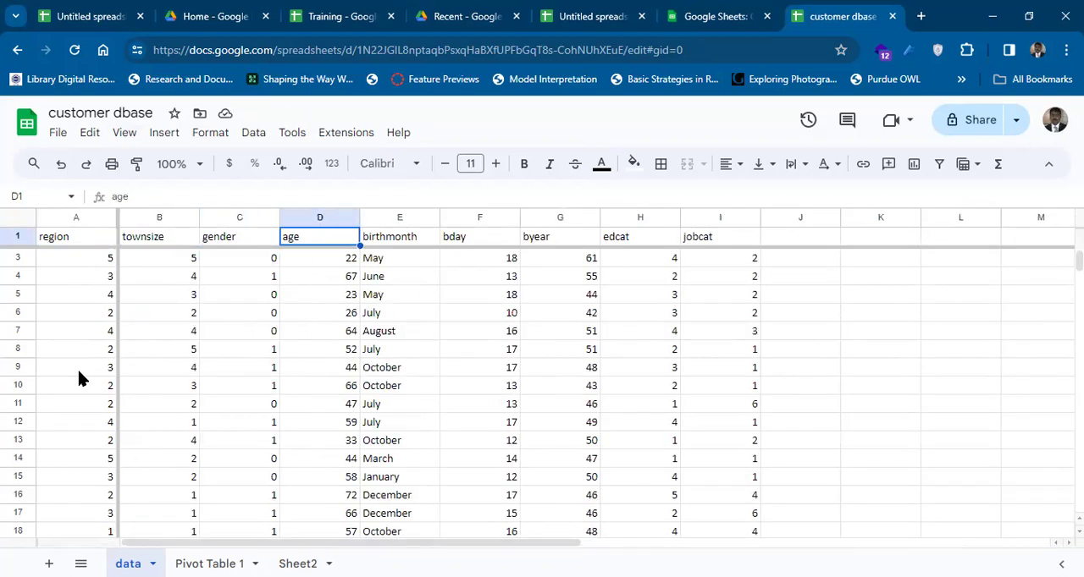
Move down and across beyond the data to check the frozen row and column together, and come back up the townsize column.
{"action": "key", "text": "Down"}
{"action": "key", "text": "Down"}
{"action": "key", "text": "Down"}
{"action": "key", "text": "Down"}
{"action": "key", "text": "Down"}
{"action": "key", "text": "Down"}
{"action": "key", "text": "Down"}
{"action": "key", "text": "Down"}
{"action": "key", "text": "Down"}
{"action": "key", "text": "Down"}
{"action": "key", "text": "Down"}
{"action": "key", "text": "Down"}
{"action": "key", "text": "Down"}
{"action": "key", "text": "Down"}
{"action": "key", "text": "Down"}
{"action": "key", "text": "Down"}
{"action": "key", "text": "Down"}
{"action": "key", "text": "Down"}
{"action": "key", "text": "Down"}
{"action": "key", "text": "Down"}
{"action": "key", "text": "Down"}
{"action": "key", "text": "Down"}
{"action": "key", "text": "Down"}
{"action": "key", "text": "Down"}
{"action": "key", "text": "Down"}
{"action": "key", "text": "Down"}
{"action": "key", "text": "Down"}
{"action": "key", "text": "Down"}
{"action": "key", "text": "Down"}
{"action": "key", "text": "Down"}
{"action": "key", "text": "Down"}
{"action": "key", "text": "Down"}
{"action": "key", "text": "Down"}
{"action": "key", "text": "Down"}
{"action": "key", "text": "Down"}
{"action": "key", "text": "Down"}
{"action": "key", "text": "Down"}
{"action": "key", "text": "Down"}
{"action": "key", "text": "Down"}
{"action": "key", "text": "Down"}
{"action": "key", "text": "Right"}
{"action": "key", "text": "Right"}
{"action": "key", "text": "Right"}
{"action": "key", "text": "Right"}
{"action": "key", "text": "Right"}
{"action": "key", "text": "Right"}
{"action": "key", "text": "Right"}
{"action": "key", "text": "Right"}
{"action": "key", "text": "Right"}
{"action": "key", "text": "Right"}
{"action": "key", "text": "Right"}
{"action": "key", "text": "Right"}
{"action": "key", "text": "Right"}
{"action": "key", "text": "Right"}
{"action": "key", "text": "Right"}
{"action": "key", "text": "Right"}
{"action": "key", "text": "Right"}
{"action": "key", "text": "Right"}
{"action": "key", "text": "Right"}
{"action": "key", "text": "Right"}
{"action": "key", "text": "Right"}
{"action": "key", "text": "Left"}
{"action": "key", "text": "Left"}
{"action": "key", "text": "Left"}
{"action": "key", "text": "Left"}
{"action": "key", "text": "Left"}
{"action": "key", "text": "Left"}
{"action": "key", "text": "Left"}
{"action": "key", "text": "Left"}
{"action": "key", "text": "Left"}
{"action": "key", "text": "Left"}
{"action": "key", "text": "Left"}
{"action": "key", "text": "Left"}
{"action": "key", "text": "Left"}
{"action": "key", "text": "Left"}
{"action": "key", "text": "Left"}
{"action": "key", "text": "Left"}
{"action": "key", "text": "Left"}
{"action": "key", "text": "Left"}
{"action": "key", "text": "Left"}
{"action": "key", "text": "Left"}
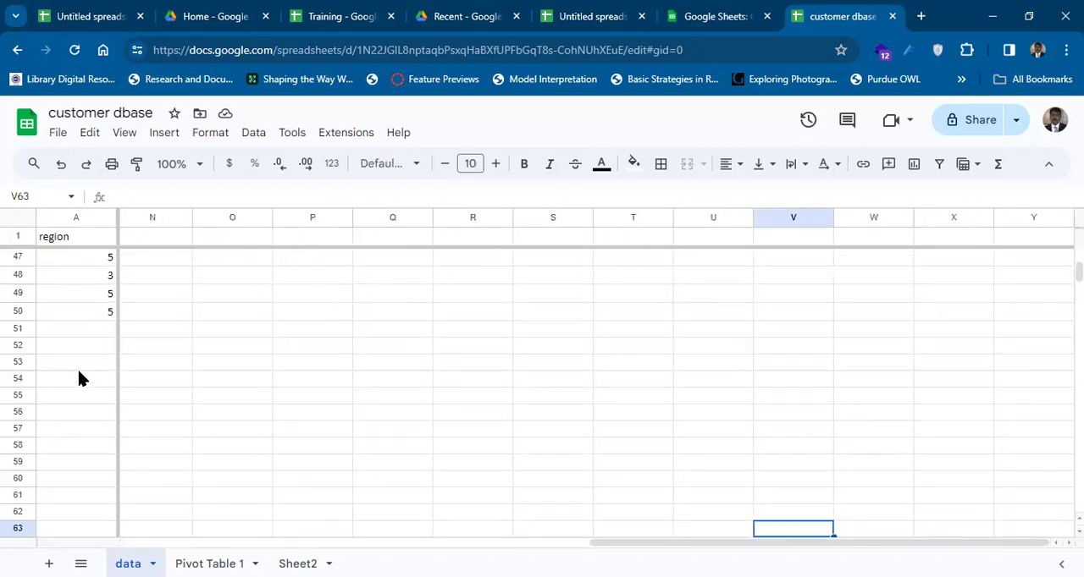
{"action": "key", "text": "Up"}
{"action": "key", "text": "Up"}
{"action": "key", "text": "Up"}
{"action": "key", "text": "Up"}
{"action": "key", "text": "Up"}
{"action": "key", "text": "Up"}
{"action": "key", "text": "Up"}
{"action": "key", "text": "Up"}
{"action": "key", "text": "Up"}
{"action": "key", "text": "Up"}
{"action": "key", "text": "Up"}
{"action": "key", "text": "Up"}
{"action": "key", "text": "Up"}
{"action": "key", "text": "Up"}
{"action": "key", "text": "Up"}
{"action": "key", "text": "Up"}
{"action": "key", "text": "Up"}
{"action": "key", "text": "Up"}
{"action": "key", "text": "Up"}
{"action": "key", "text": "Up"}
{"action": "key", "text": "Up"}
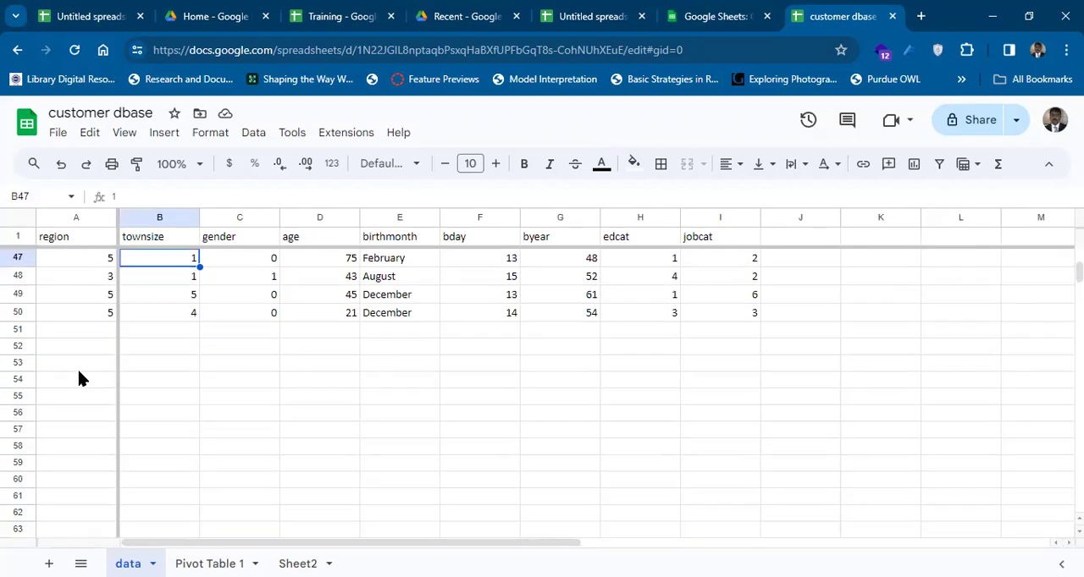
Unfreeze the header row by setting the frozen rows to No rows.
{"action": "left_click", "coordinate": [123, 133]}
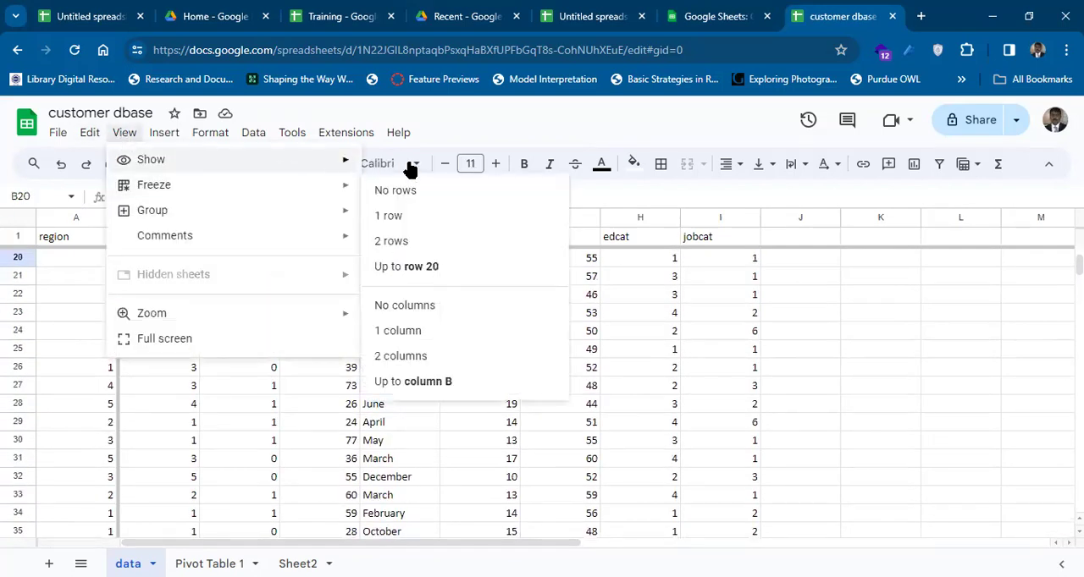
{"action": "mouse_move", "coordinate": [323, 199]}
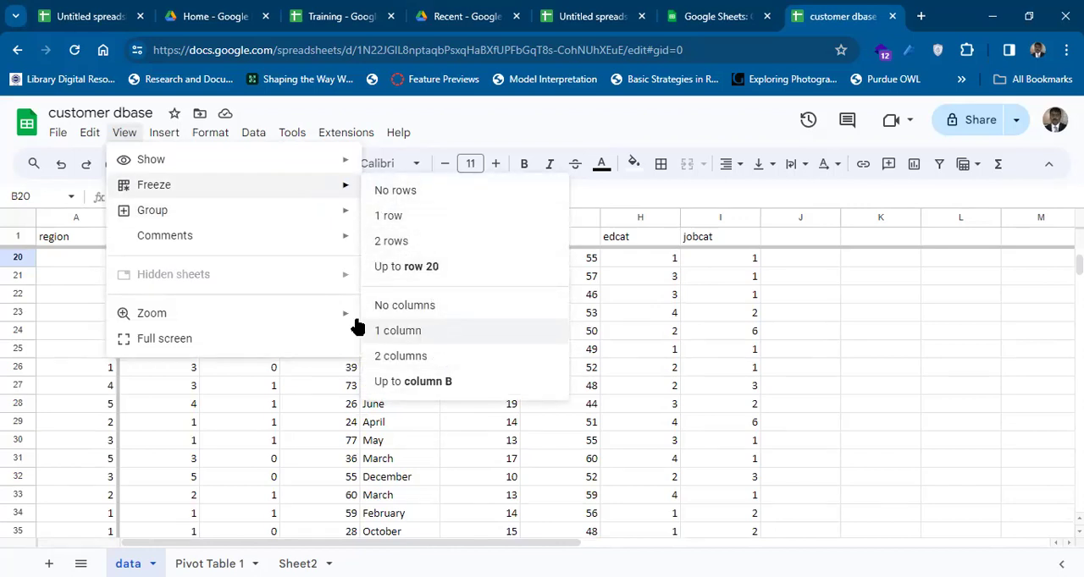
{"action": "mouse_move", "coordinate": [240, 216]}
{"action": "mouse_move", "coordinate": [269, 186]}
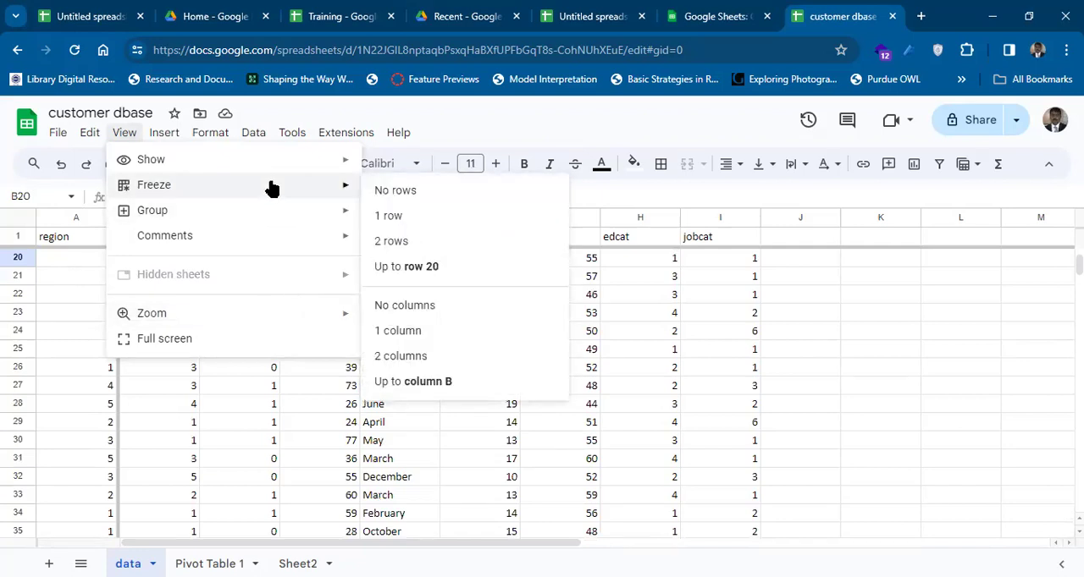
{"action": "left_click", "coordinate": [377, 193]}
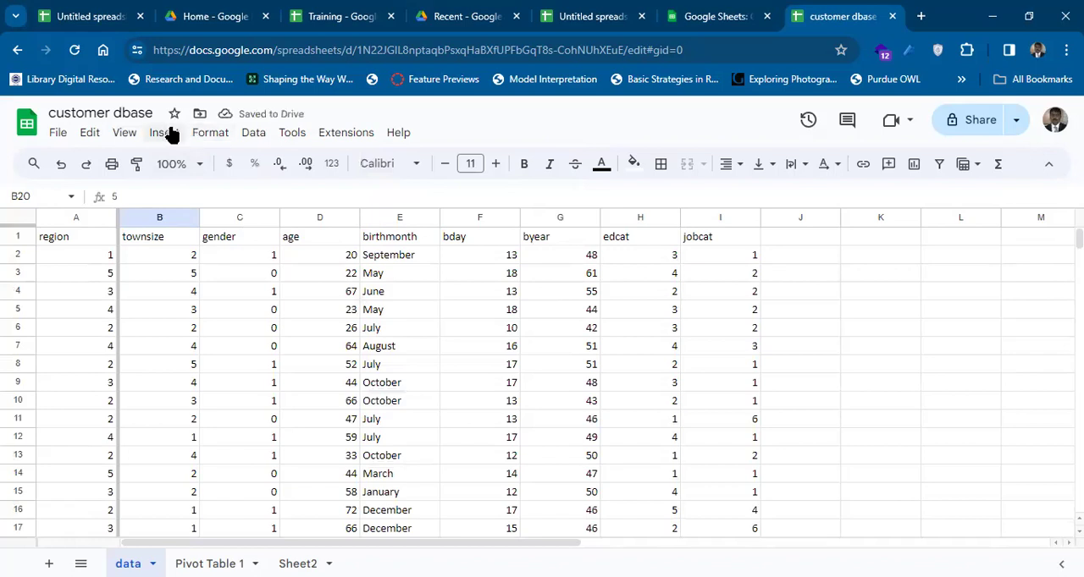
Unfreeze the region column by setting the frozen columns to No columns.
{"action": "left_click", "coordinate": [124, 134]}
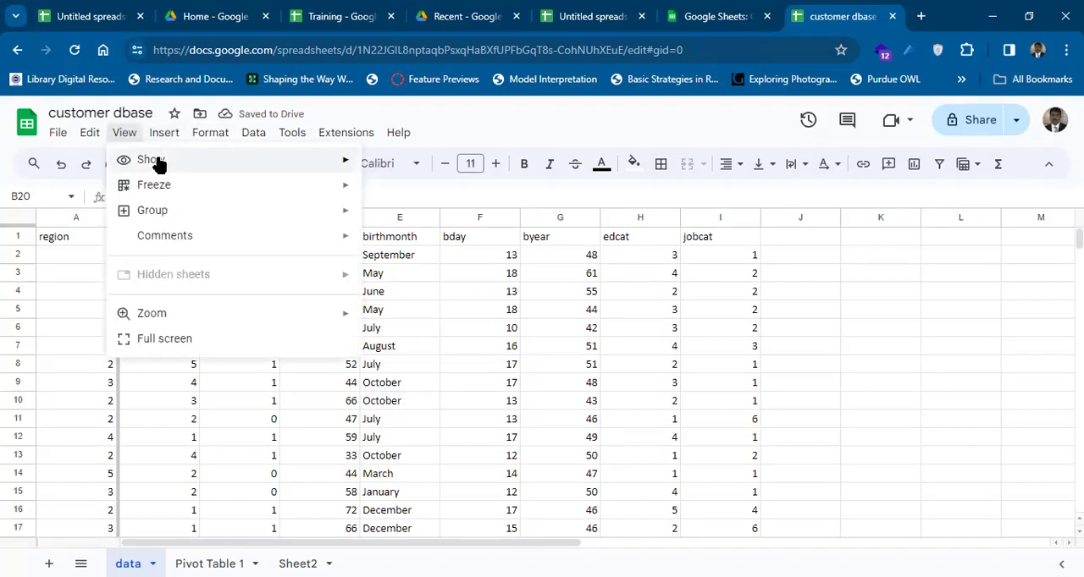
{"action": "mouse_move", "coordinate": [188, 184]}
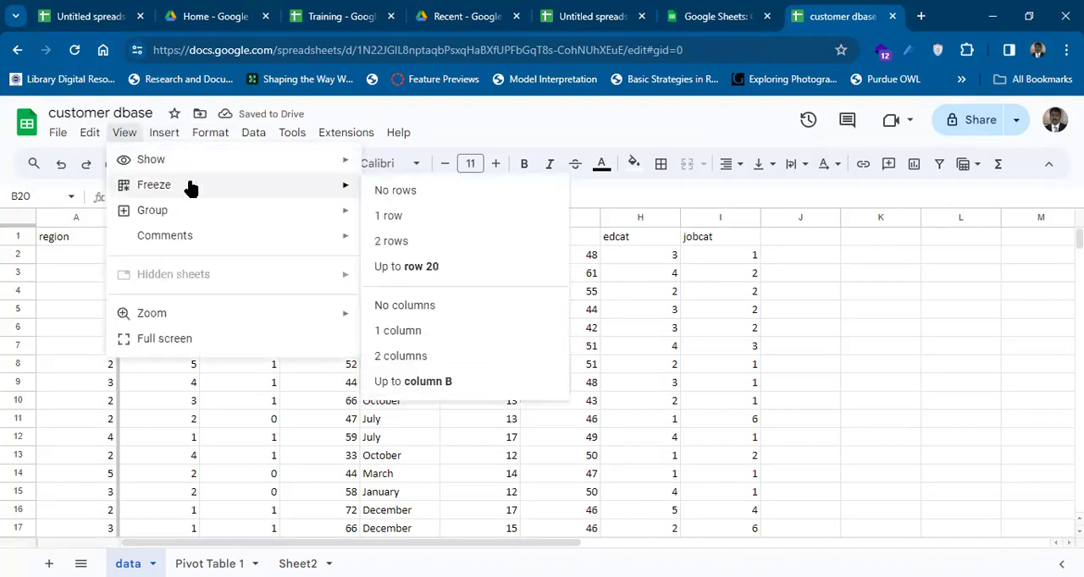
{"action": "left_click", "coordinate": [421, 307]}
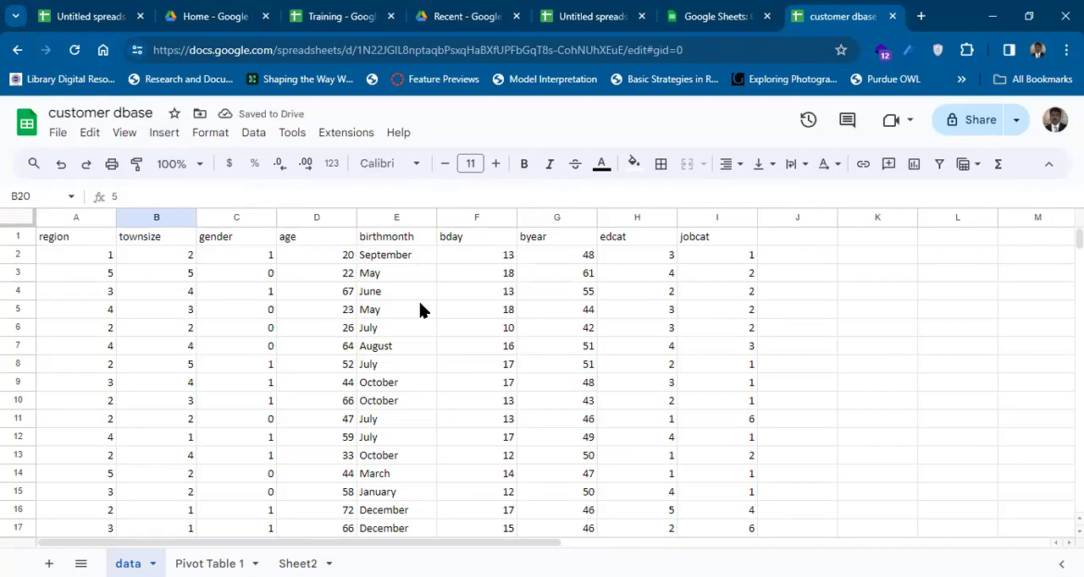
Review the available insert commands, from cells, rows and columns to pivot table, image, function, dropdown and smart chips.
{"action": "left_click", "coordinate": [163, 133]}
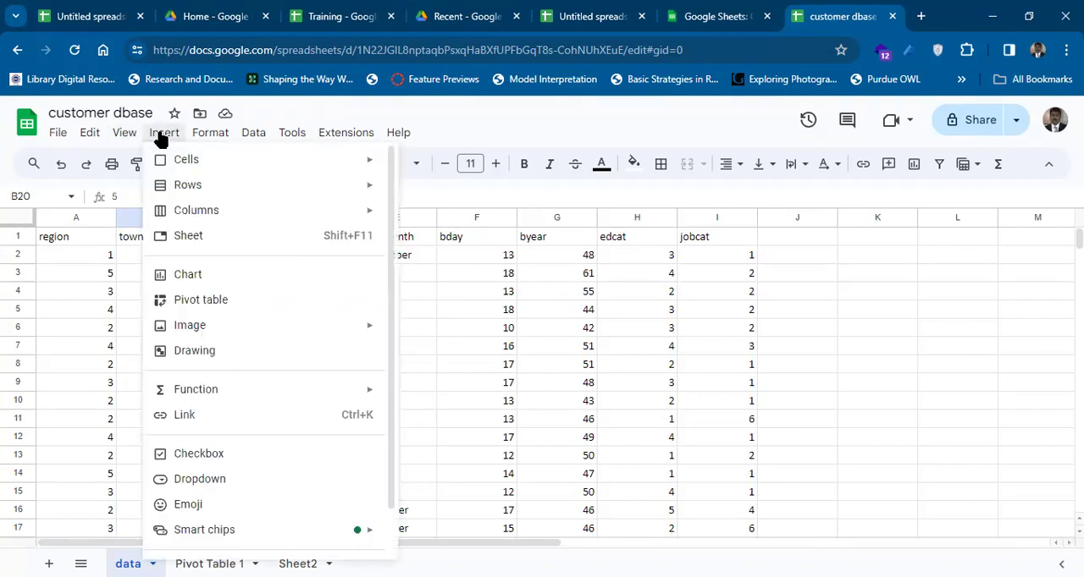
{"action": "mouse_move", "coordinate": [187, 163]}
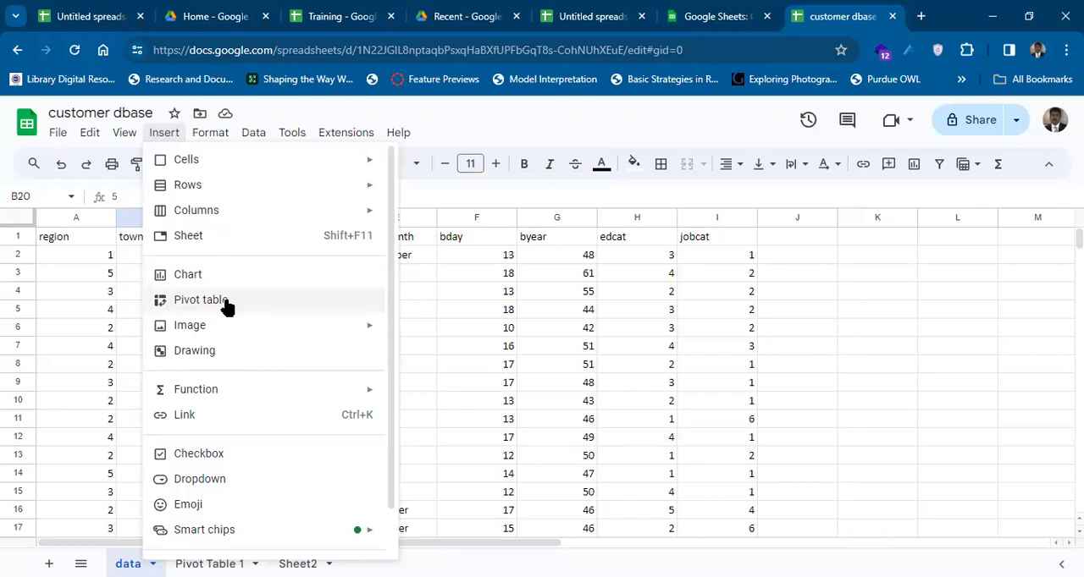
{"action": "mouse_move", "coordinate": [242, 324]}
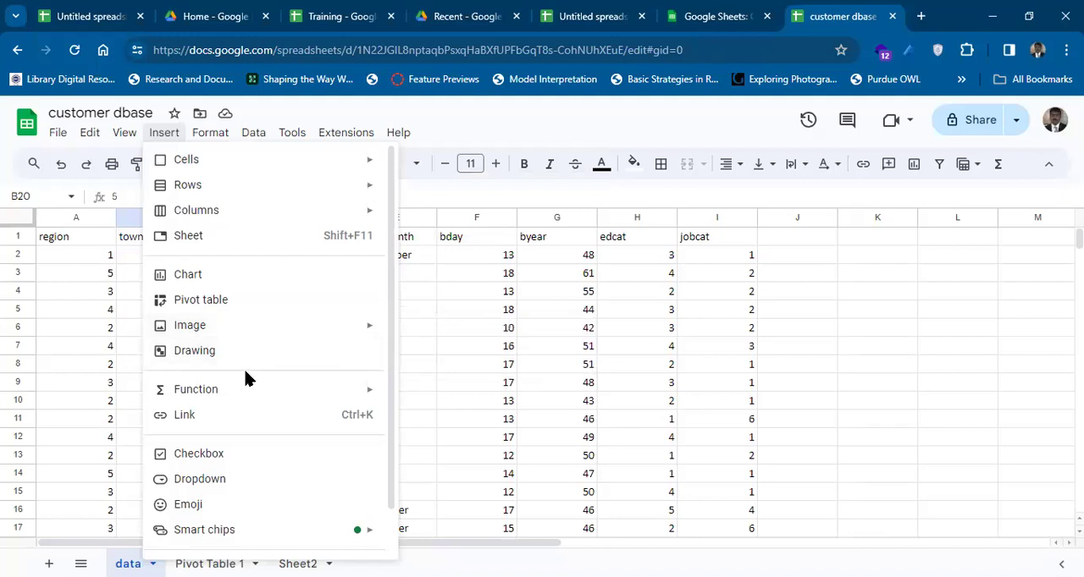
{"action": "mouse_move", "coordinate": [246, 390]}
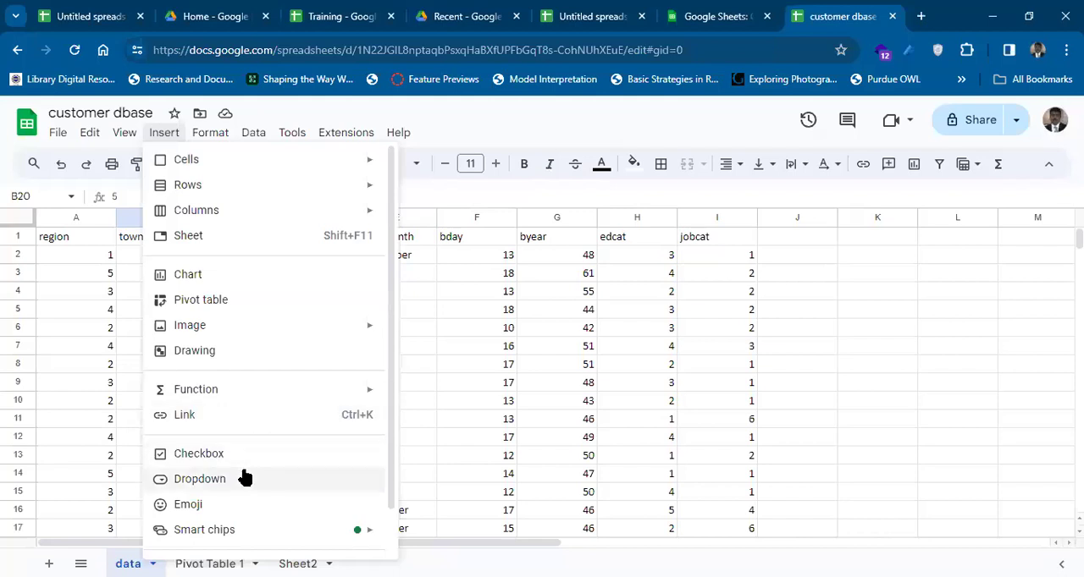
{"action": "mouse_move", "coordinate": [237, 531]}
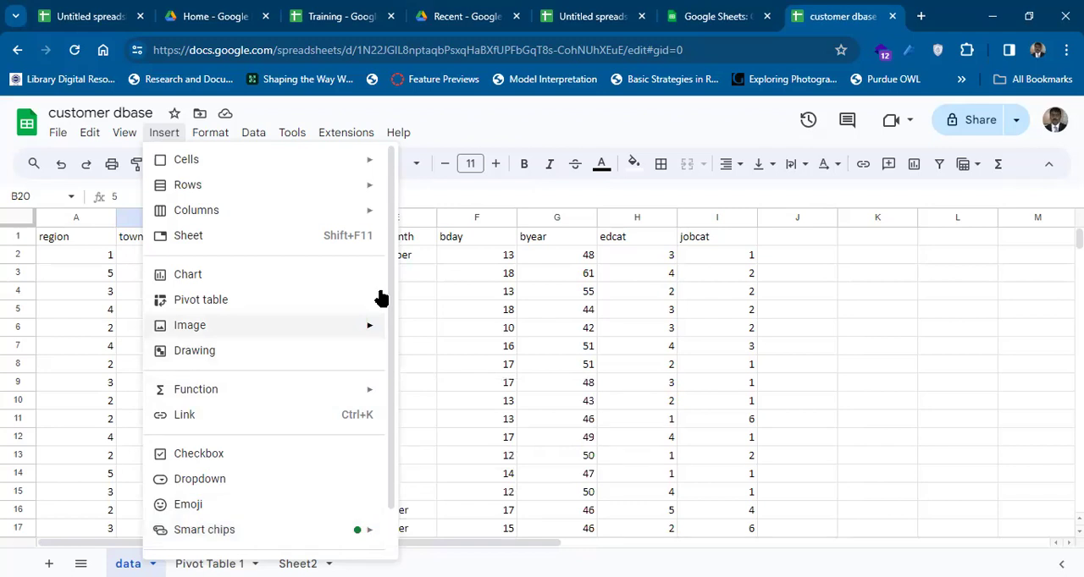
Sort the sheet A to Z by the region column.
{"action": "left_click", "coordinate": [63, 242]}
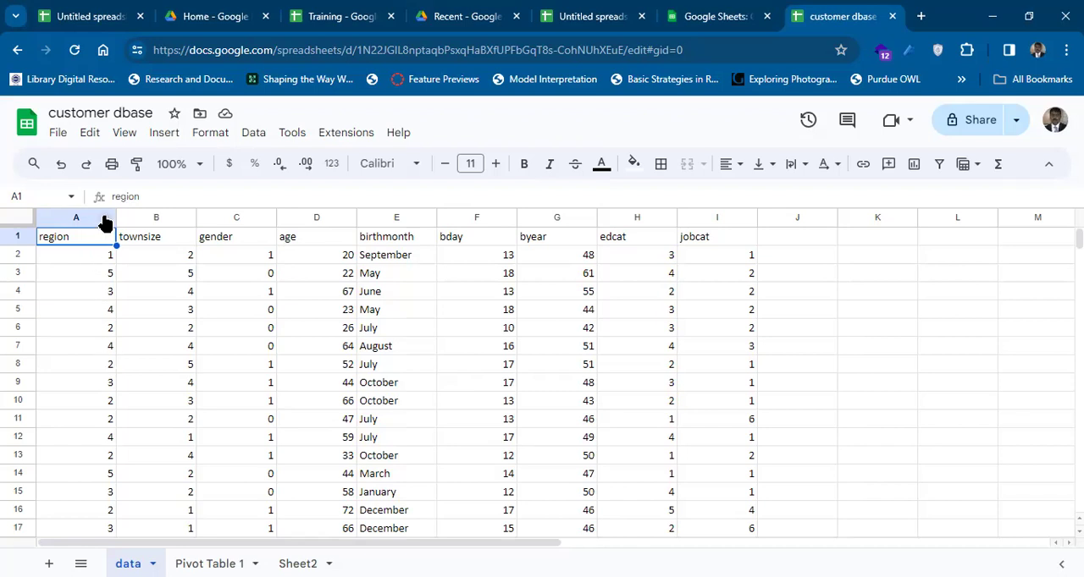
{"action": "mouse_move", "coordinate": [104, 226]}
{"action": "left_click", "coordinate": [104, 222]}
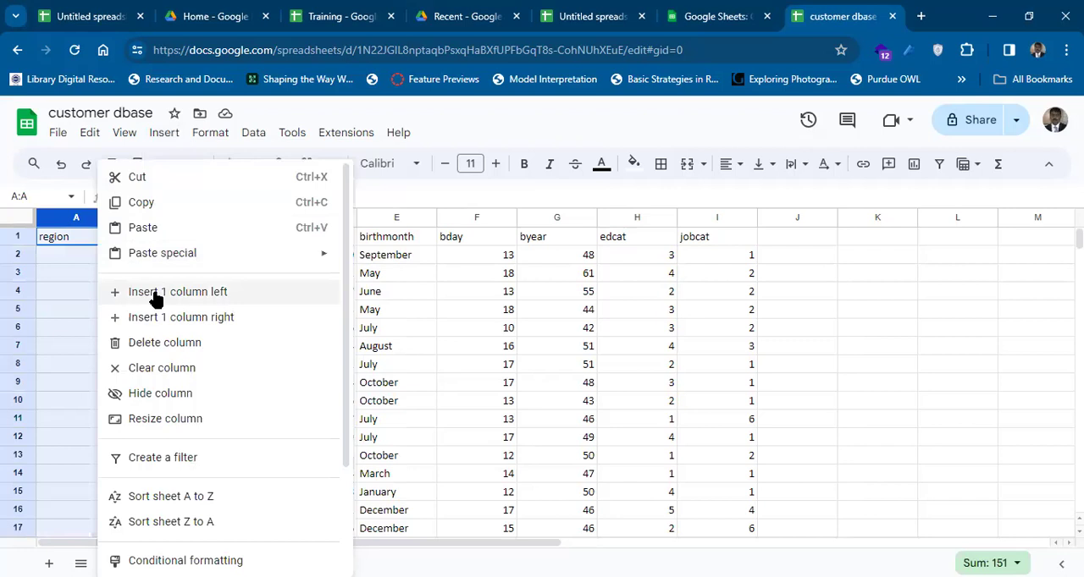
{"action": "left_click", "coordinate": [242, 496]}
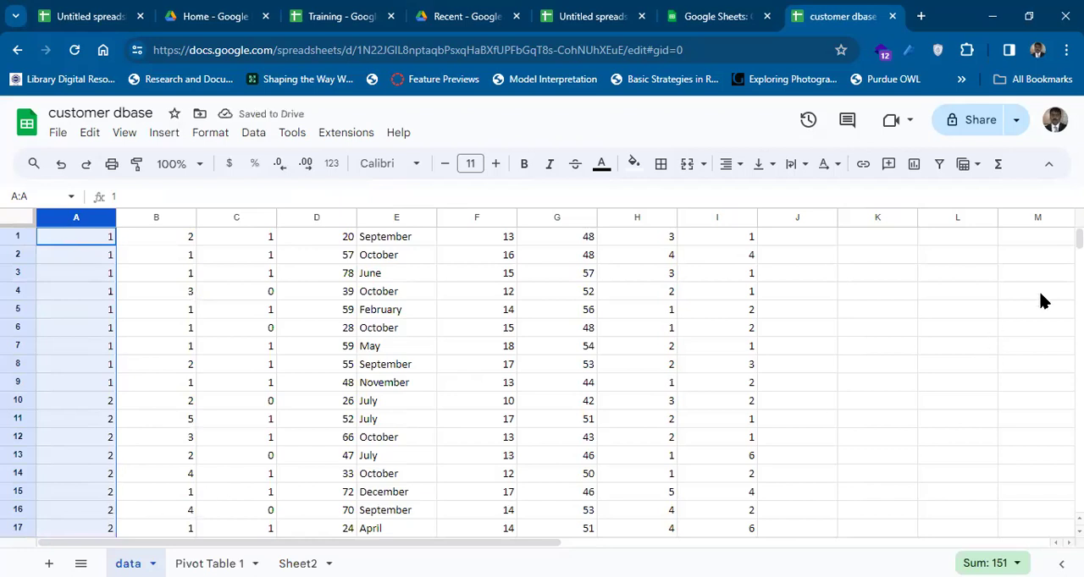
Check the sorted values down the region column, return to its first cell and undo the sort.
{"action": "key", "text": "Down"}
{"action": "key", "text": "Down"}
{"action": "key", "text": "Down"}
{"action": "key", "text": "Down"}
{"action": "key", "text": "Down"}
{"action": "key", "text": "Down"}
{"action": "key", "text": "Down"}
{"action": "key", "text": "Down"}
{"action": "key", "text": "Down"}
{"action": "key", "text": "Down"}
{"action": "key", "text": "Down"}
{"action": "key", "text": "Down"}
{"action": "key", "text": "Down"}
{"action": "key", "text": "Down"}
{"action": "key", "text": "Down"}
{"action": "key", "text": "Down"}
{"action": "key", "text": "Down"}
{"action": "key", "text": "Down"}
{"action": "key", "text": "Down"}
{"action": "key", "text": "Down"}
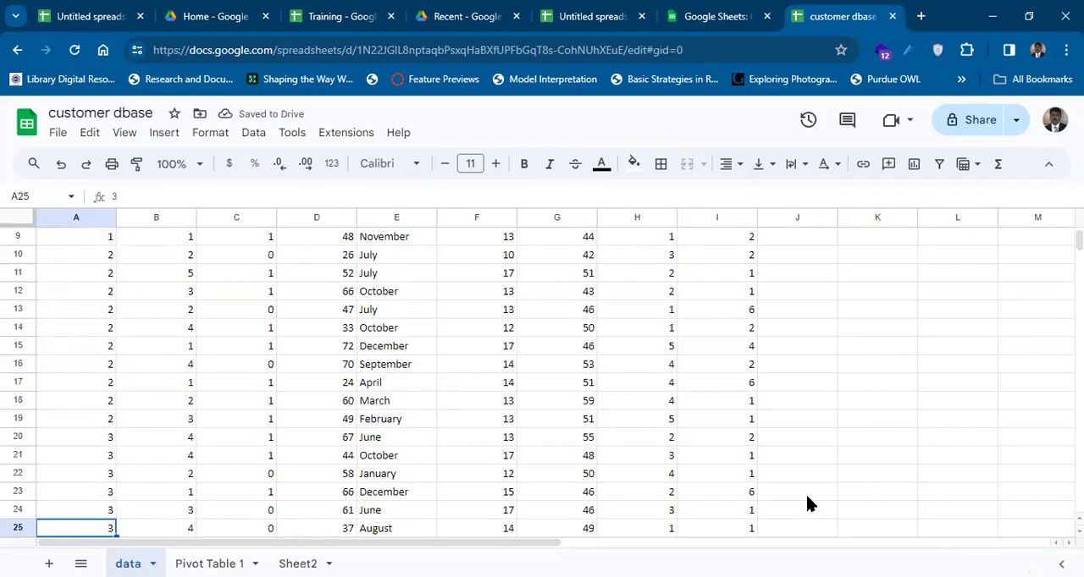
{"action": "key", "text": "Down"}
{"action": "key", "text": "Down"}
{"action": "key", "text": "Down"}
{"action": "key", "text": "Down"}
{"action": "key", "text": "Down"}
{"action": "key", "text": "Down"}
{"action": "key", "text": "Down"}
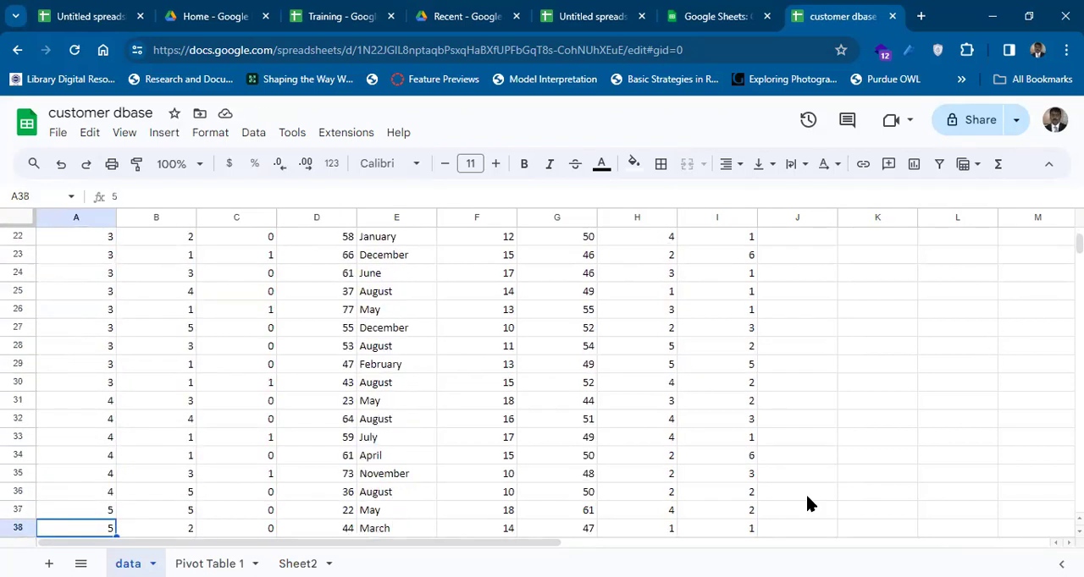
{"action": "key", "text": "Down"}
{"action": "key", "text": "Down"}
{"action": "key", "text": "Down"}
{"action": "key", "text": "Down"}
{"action": "key", "text": "Down"}
{"action": "key", "text": "Down"}
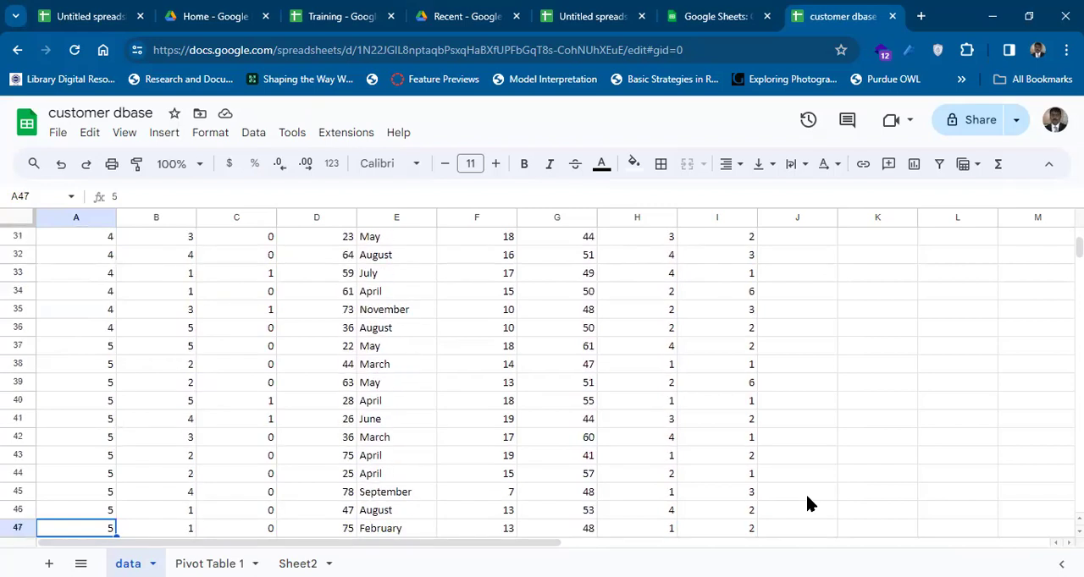
{"action": "key", "text": "Up"}
{"action": "key", "text": "Up"}
{"action": "key", "text": "Up"}
{"action": "key", "text": "Up"}
{"action": "key", "text": "Up"}
{"action": "key", "text": "Up"}
{"action": "key", "text": "Up"}
{"action": "key", "text": "Up"}
{"action": "key", "text": "Up"}
{"action": "key", "text": "Up"}
{"action": "key", "text": "Up"}
{"action": "key", "text": "Up"}
{"action": "key", "text": "Up"}
{"action": "key", "text": "Up"}
{"action": "key", "text": "Up"}
{"action": "key", "text": "Up"}
{"action": "key", "text": "Up"}
{"action": "key", "text": "Up"}
{"action": "key", "text": "Up"}
{"action": "key", "text": "Up"}
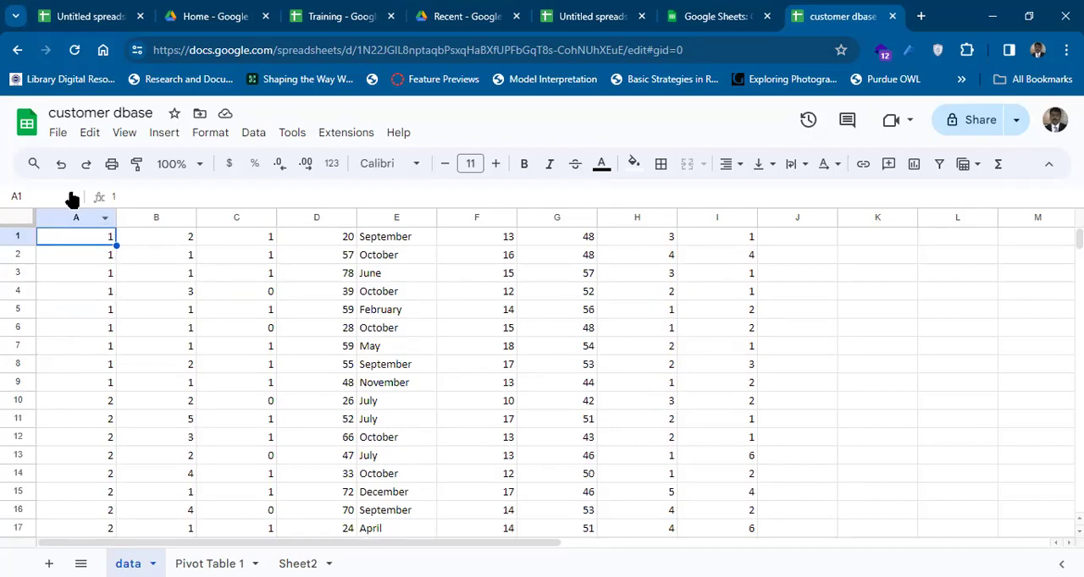
{"action": "left_click", "coordinate": [59, 168]}
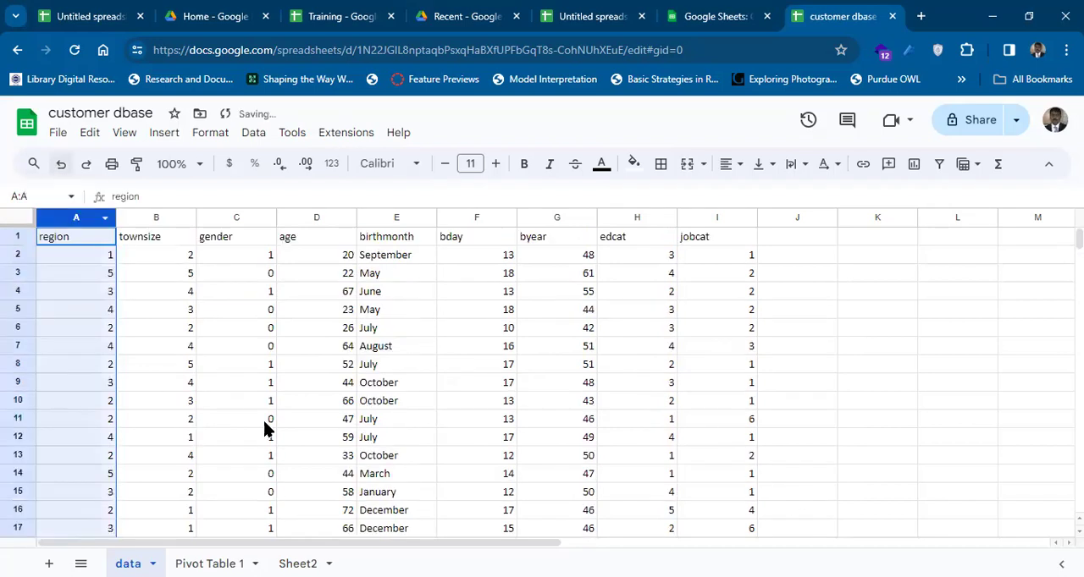
Add a conditional formatting rule to the region column that applies the default style to values greater than or equal to 2.
{"action": "right_click", "coordinate": [102, 220]}
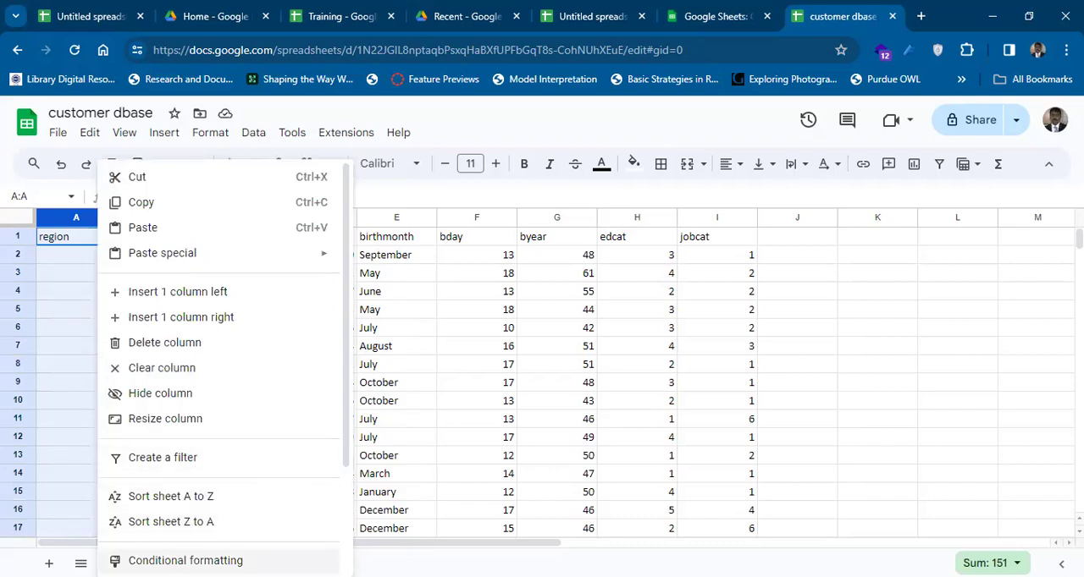
{"action": "left_click", "coordinate": [185, 561]}
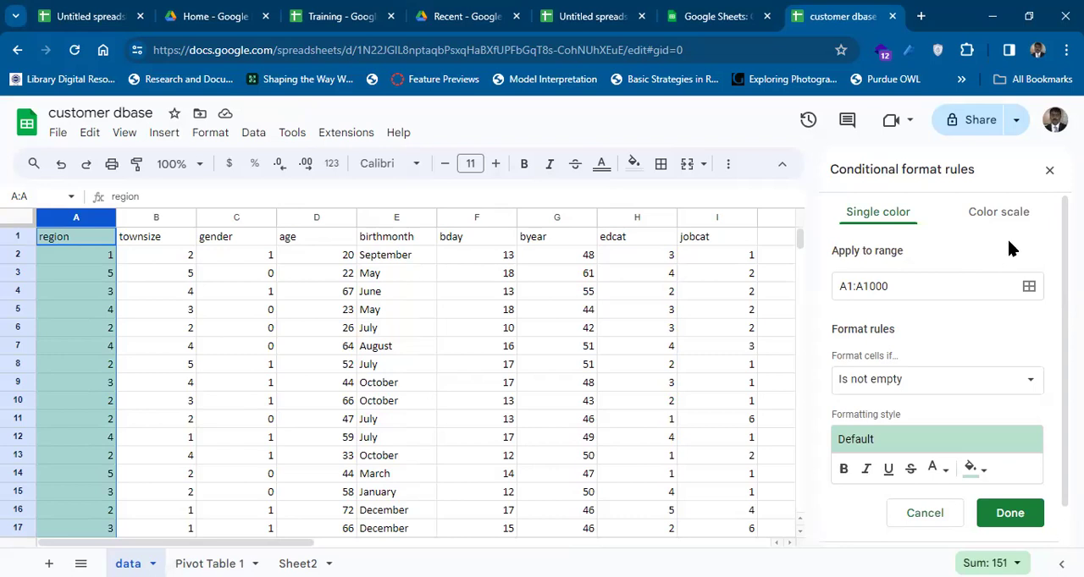
{"action": "scroll", "coordinate": [1000, 349], "scroll_direction": "down", "scroll_amount": 1}
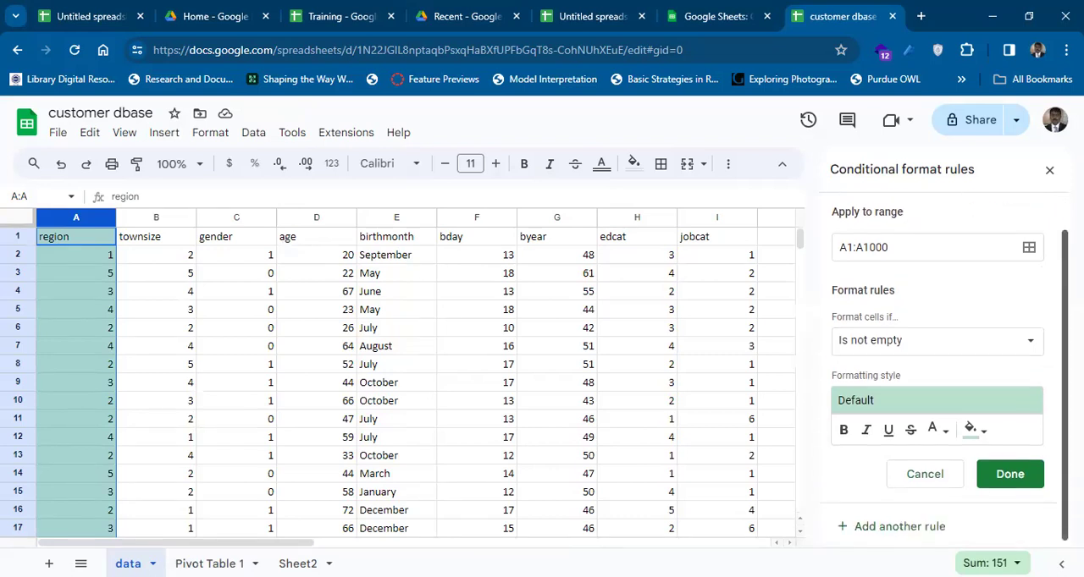
{"action": "left_click", "coordinate": [1000, 350]}
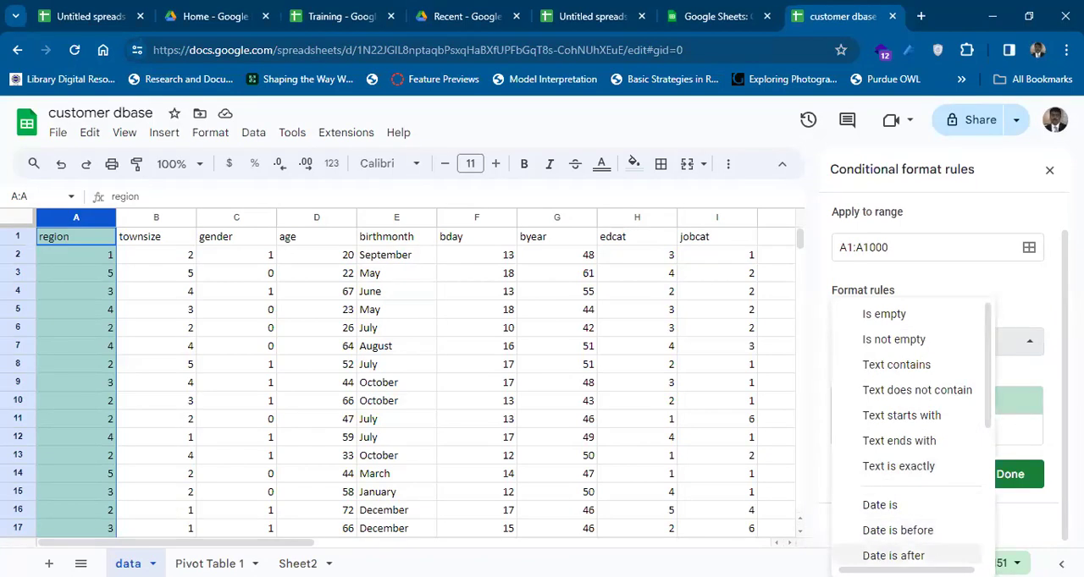
{"action": "left_click_drag", "start_coordinate": [987, 435], "coordinate": [987, 508]}
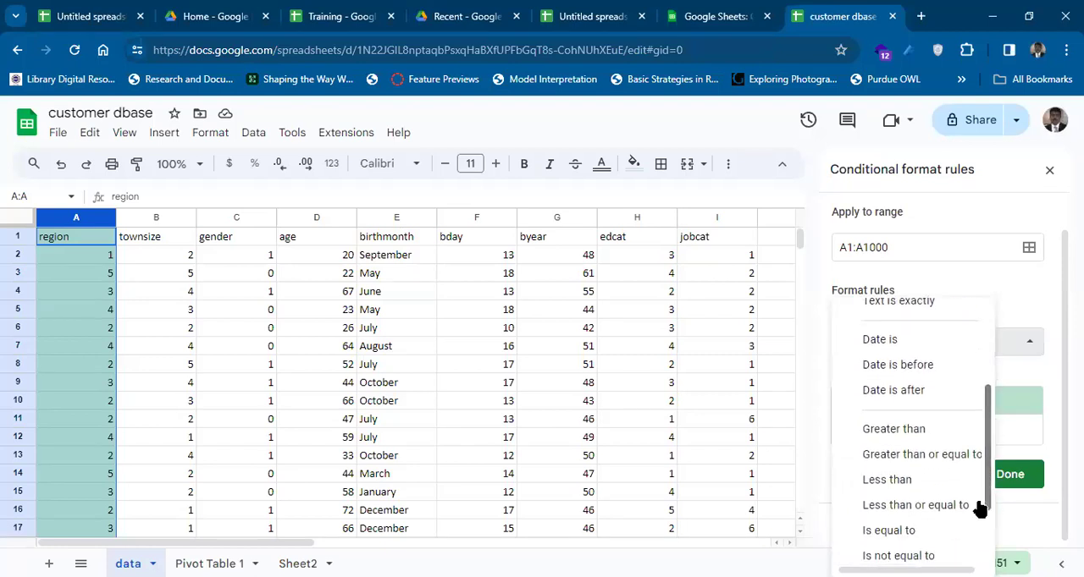
{"action": "left_click", "coordinate": [915, 457]}
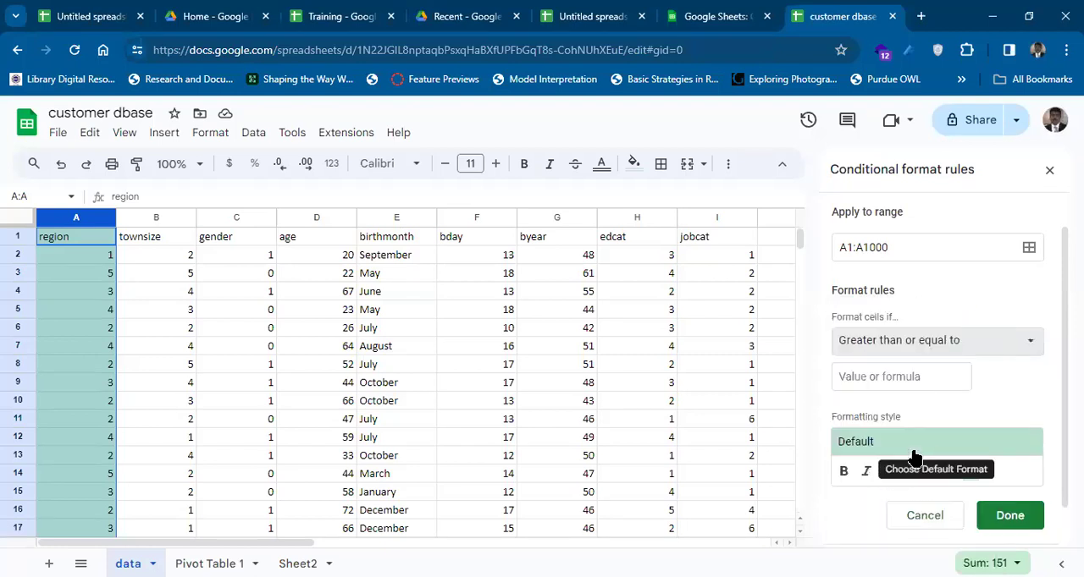
{"action": "left_click", "coordinate": [938, 378]}
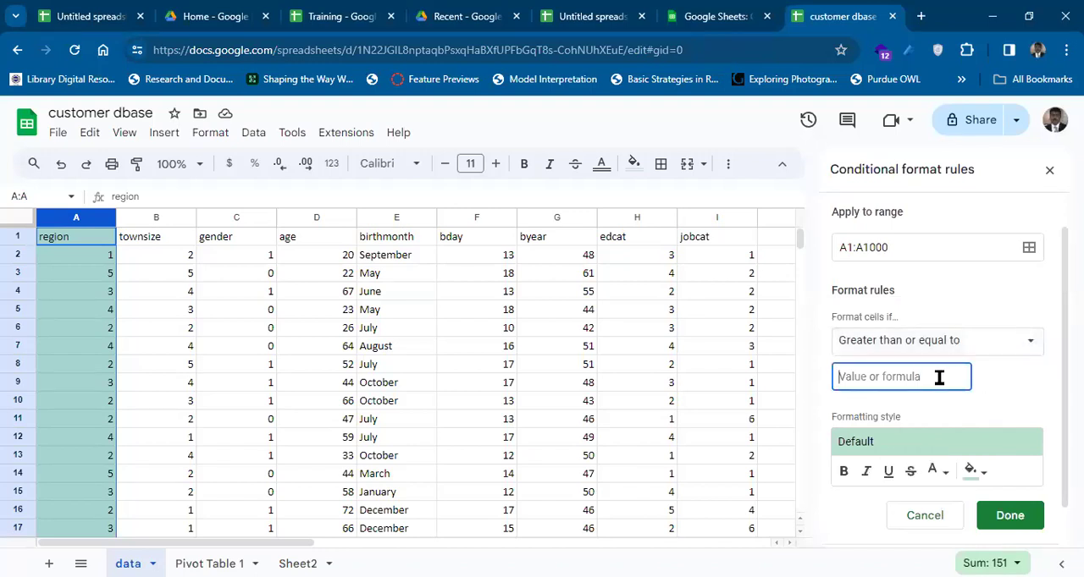
{"action": "type", "text": "2"}
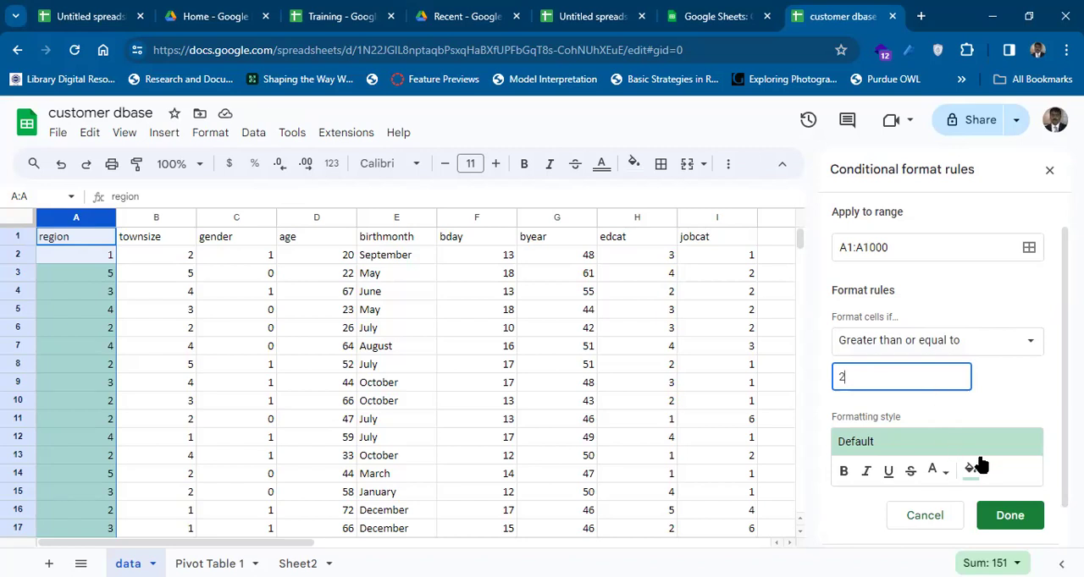
{"action": "left_click", "coordinate": [1008, 516]}
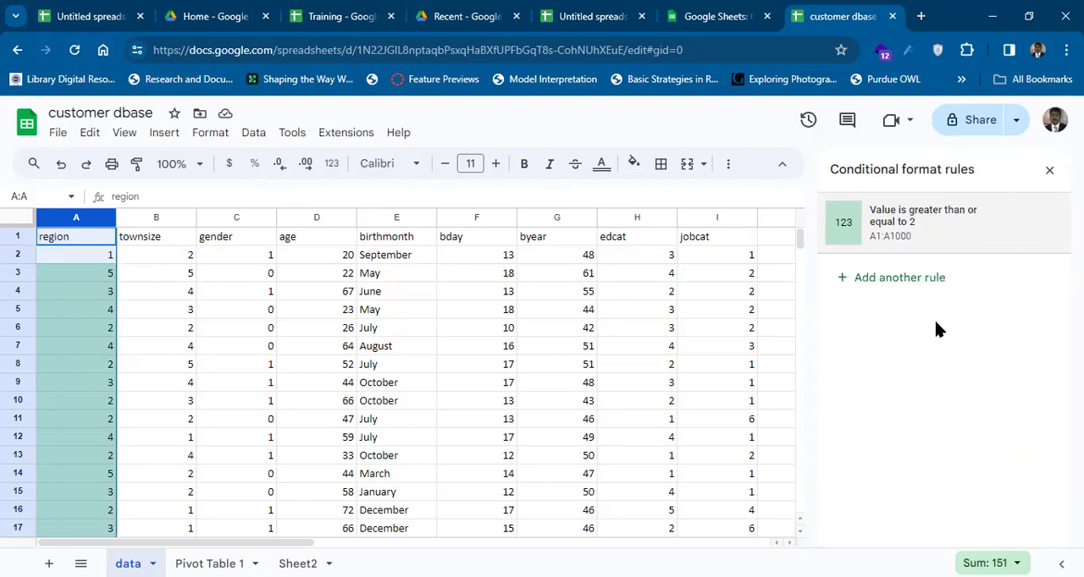
Go up and down the region column to check which cells the conditional format highlights, ending at the header cell.
{"action": "left_click", "coordinate": [73, 275]}
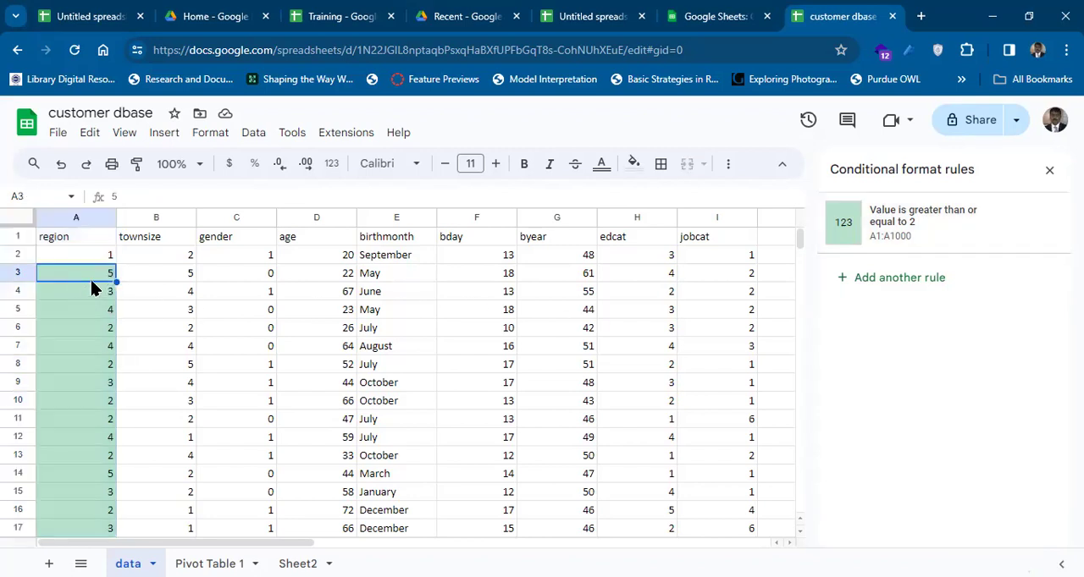
{"action": "key", "text": "Down"}
{"action": "key", "text": "Down"}
{"action": "key", "text": "Down"}
{"action": "key", "text": "Down"}
{"action": "key", "text": "Down"}
{"action": "key", "text": "Down"}
{"action": "key", "text": "Down"}
{"action": "key", "text": "Down"}
{"action": "key", "text": "Down"}
{"action": "key", "text": "Down"}
{"action": "key", "text": "Down"}
{"action": "key", "text": "Down"}
{"action": "key", "text": "Down"}
{"action": "key", "text": "Down"}
{"action": "key", "text": "Down"}
{"action": "key", "text": "Down"}
{"action": "key", "text": "Down"}
{"action": "key", "text": "Down"}
{"action": "key", "text": "Down"}
{"action": "key", "text": "Down"}
{"action": "key", "text": "Down"}
{"action": "key", "text": "Down"}
{"action": "key", "text": "Down"}
{"action": "key", "text": "Down"}
{"action": "key", "text": "Down"}
{"action": "key", "text": "Down"}
{"action": "key", "text": "Down"}
{"action": "key", "text": "Down"}
{"action": "key", "text": "Down"}
{"action": "key", "text": "Down"}
{"action": "key", "text": "Down"}
{"action": "key", "text": "Down"}
{"action": "key", "text": "Down"}
{"action": "key", "text": "Down"}
{"action": "key", "text": "Down"}
{"action": "key", "text": "Down"}
{"action": "key", "text": "Down"}
{"action": "key", "text": "Down"}
{"action": "key", "text": "Down"}
{"action": "key", "text": "Down"}
{"action": "key", "text": "Down"}
{"action": "key", "text": "Down"}
{"action": "key", "text": "Down"}
{"action": "key", "text": "Down"}
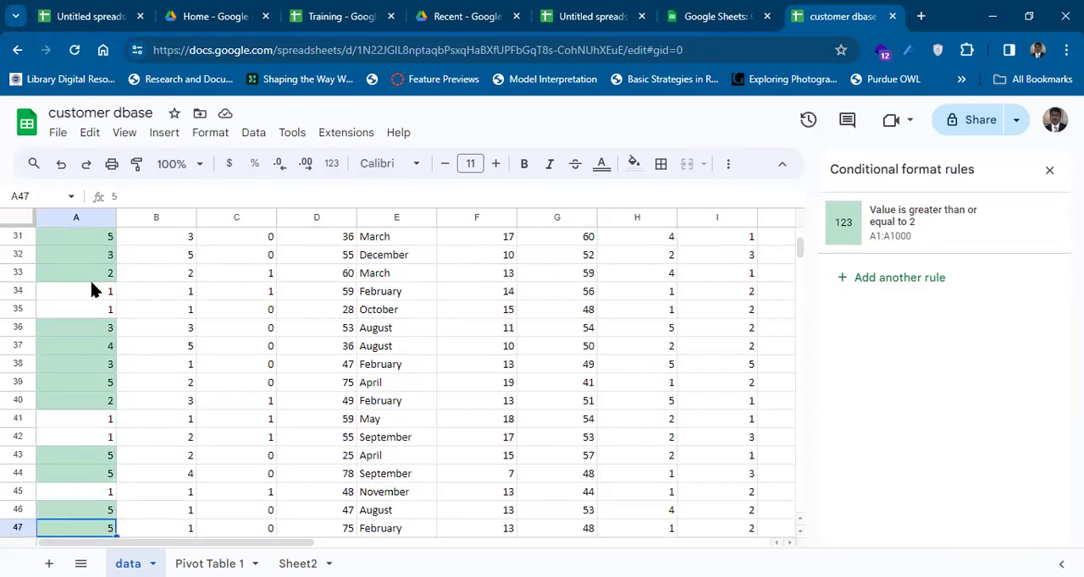
{"action": "key", "text": "Down"}
{"action": "key", "text": "Down"}
{"action": "key", "text": "Down"}
{"action": "key", "text": "Down"}
{"action": "key", "text": "Down"}
{"action": "key", "text": "Down"}
{"action": "key", "text": "Up"}
{"action": "key", "text": "Up"}
{"action": "key", "text": "Up"}
{"action": "key", "text": "Up"}
{"action": "key", "text": "Up"}
{"action": "key", "text": "Up"}
{"action": "key", "text": "Up"}
{"action": "key", "text": "Up"}
{"action": "key", "text": "Up"}
{"action": "key", "text": "Up"}
{"action": "key", "text": "Up"}
{"action": "key", "text": "Up"}
{"action": "key", "text": "Up"}
{"action": "key", "text": "Up"}
{"action": "key", "text": "Up"}
{"action": "key", "text": "Up"}
{"action": "key", "text": "Up"}
{"action": "key", "text": "Up"}
{"action": "key", "text": "Up"}
{"action": "key", "text": "Up"}
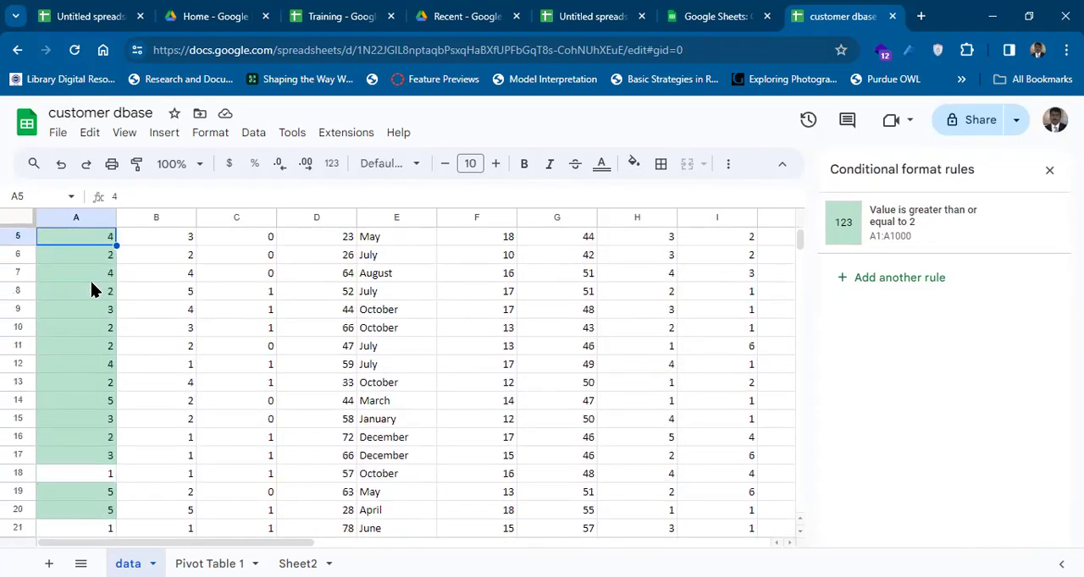
{"action": "key", "text": "Up"}
{"action": "key", "text": "Up"}
{"action": "key", "text": "Up"}
{"action": "key", "text": "Up"}
{"action": "key", "text": "Down"}
{"action": "key", "text": "Down"}
{"action": "key", "text": "Down"}
{"action": "key", "text": "Down"}
{"action": "key", "text": "Down"}
{"action": "key", "text": "Down"}
{"action": "key", "text": "Down"}
{"action": "key", "text": "Down"}
{"action": "key", "text": "Down"}
{"action": "key", "text": "Down"}
{"action": "key", "text": "Down"}
{"action": "key", "text": "Down"}
{"action": "key", "text": "Down"}
{"action": "key", "text": "Down"}
{"action": "key", "text": "Down"}
{"action": "key", "text": "Down"}
{"action": "key", "text": "Down"}
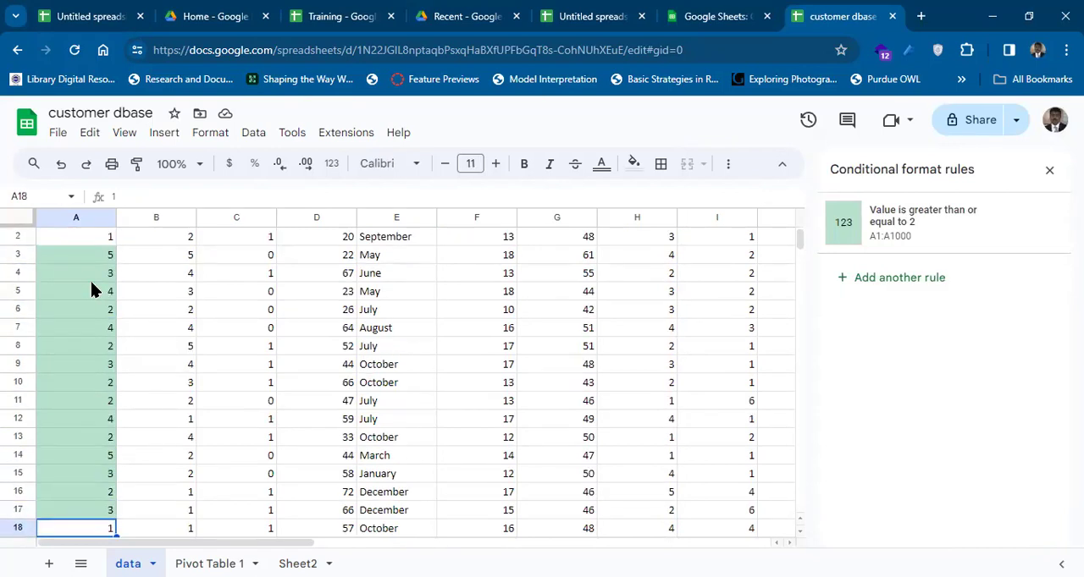
{"action": "key", "text": "Down"}
{"action": "key", "text": "Down"}
{"action": "key", "text": "Down"}
{"action": "key", "text": "Down"}
{"action": "key", "text": "Down"}
{"action": "key", "text": "Down"}
{"action": "key", "text": "Down"}
{"action": "key", "text": "Down"}
{"action": "key", "text": "Down"}
{"action": "key", "text": "Down"}
{"action": "key", "text": "Down"}
{"action": "key", "text": "Down"}
{"action": "key", "text": "Down"}
{"action": "key", "text": "Down"}
{"action": "key", "text": "Up"}
{"action": "key", "text": "Up"}
{"action": "key", "text": "Up"}
{"action": "key", "text": "Up"}
{"action": "key", "text": "Up"}
{"action": "key", "text": "Up"}
{"action": "key", "text": "Up"}
{"action": "key", "text": "Up"}
{"action": "key", "text": "Up"}
{"action": "key", "text": "Up"}
{"action": "key", "text": "Up"}
{"action": "key", "text": "Up"}
{"action": "key", "text": "Up"}
{"action": "key", "text": "Up"}
{"action": "key", "text": "Up"}
{"action": "key", "text": "Up"}
{"action": "key", "text": "Up"}
{"action": "key", "text": "Up"}
{"action": "key", "text": "Up"}
{"action": "key", "text": "Up"}
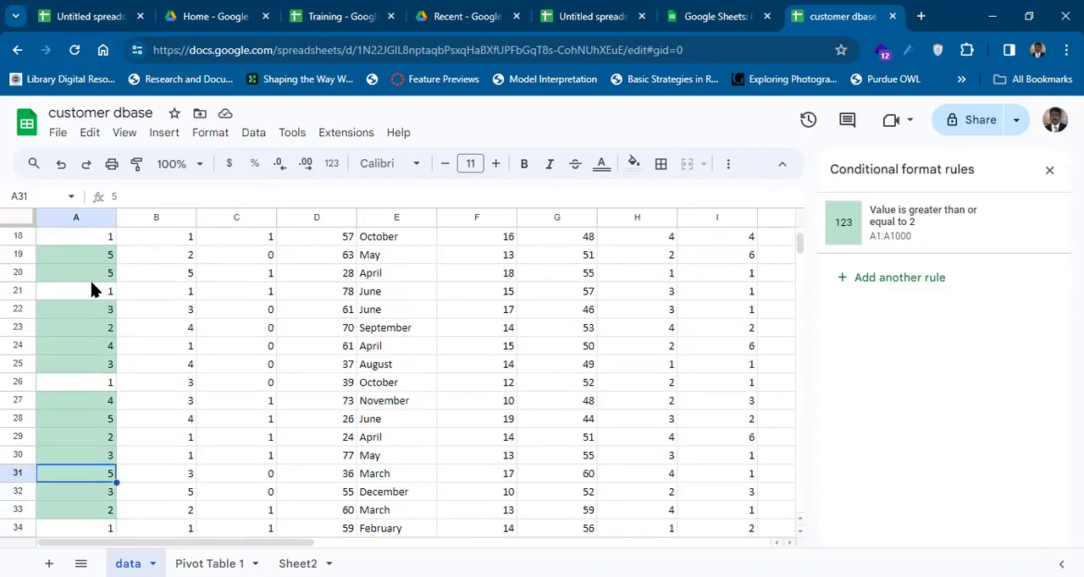
{"action": "key", "text": "ctrl+Up"}
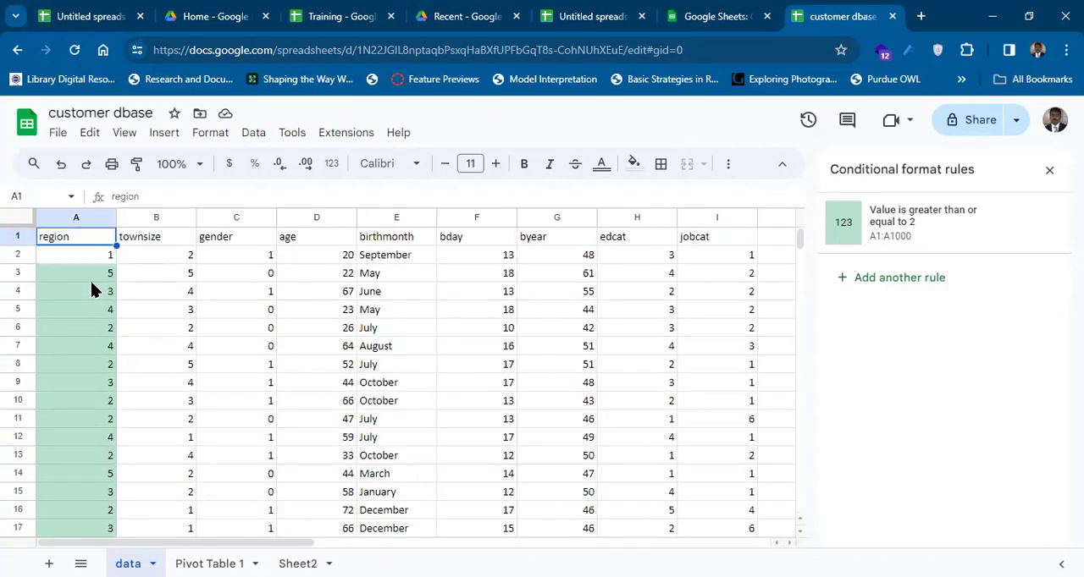
Reopen the region column's formatting rule, preview the color scale, and give the single-color format a standard red fill.
{"action": "left_click", "coordinate": [878, 227]}
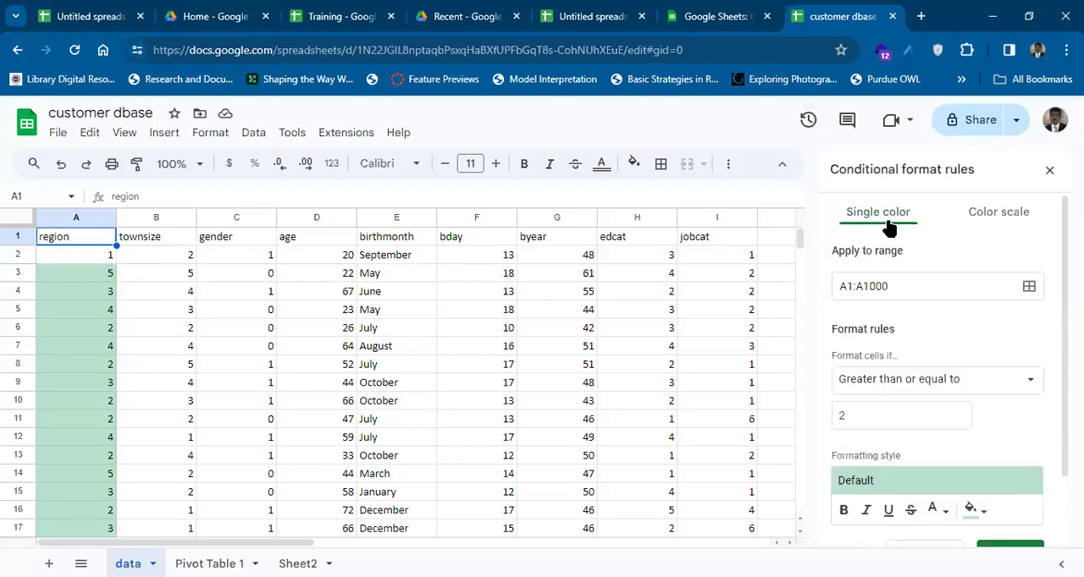
{"action": "left_click", "coordinate": [999, 222]}
{"action": "left_click", "coordinate": [904, 217]}
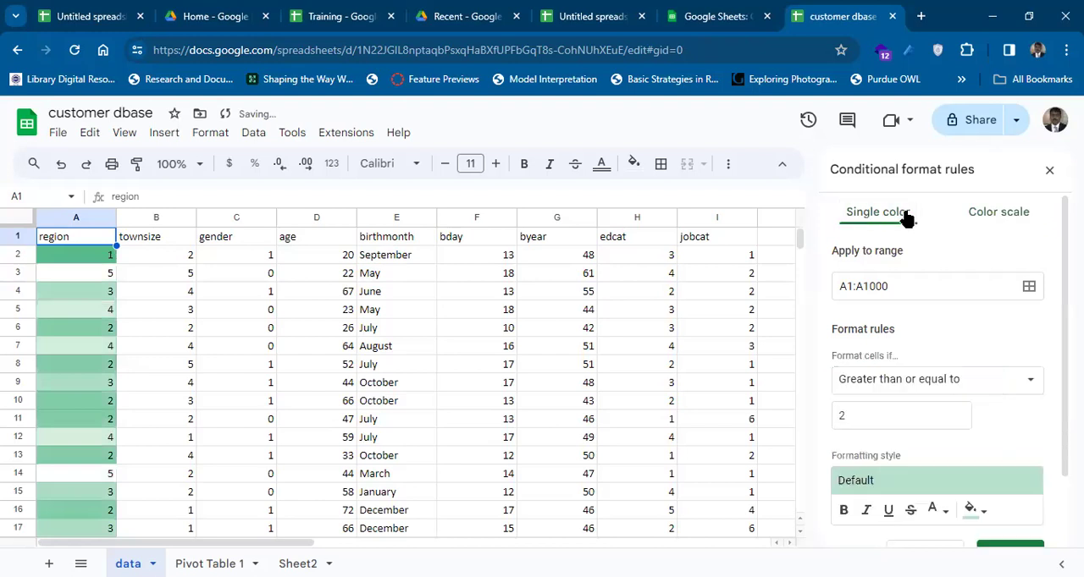
{"action": "left_click", "coordinate": [982, 516]}
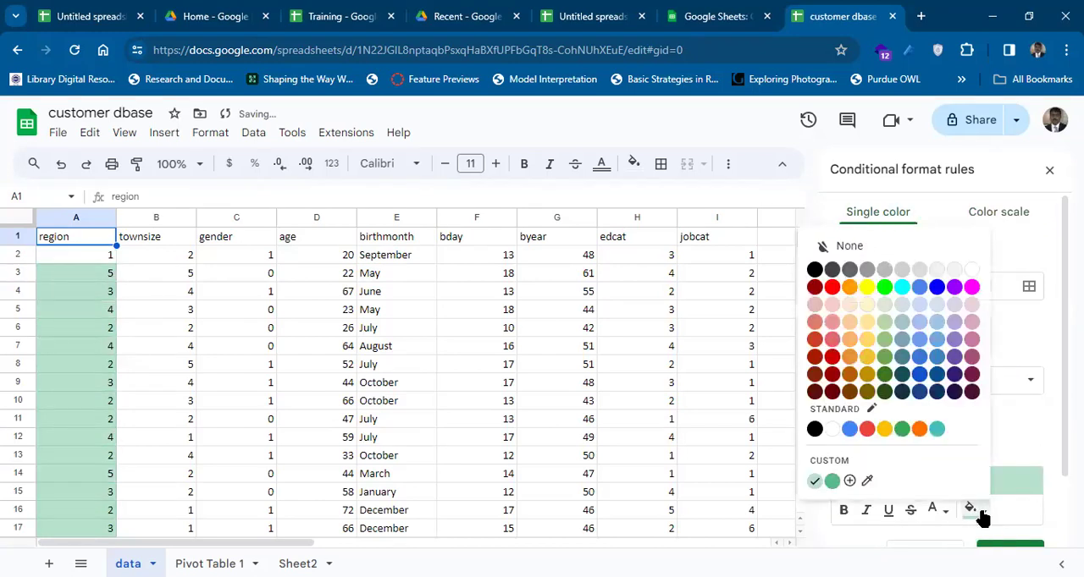
{"action": "left_click", "coordinate": [869, 430]}
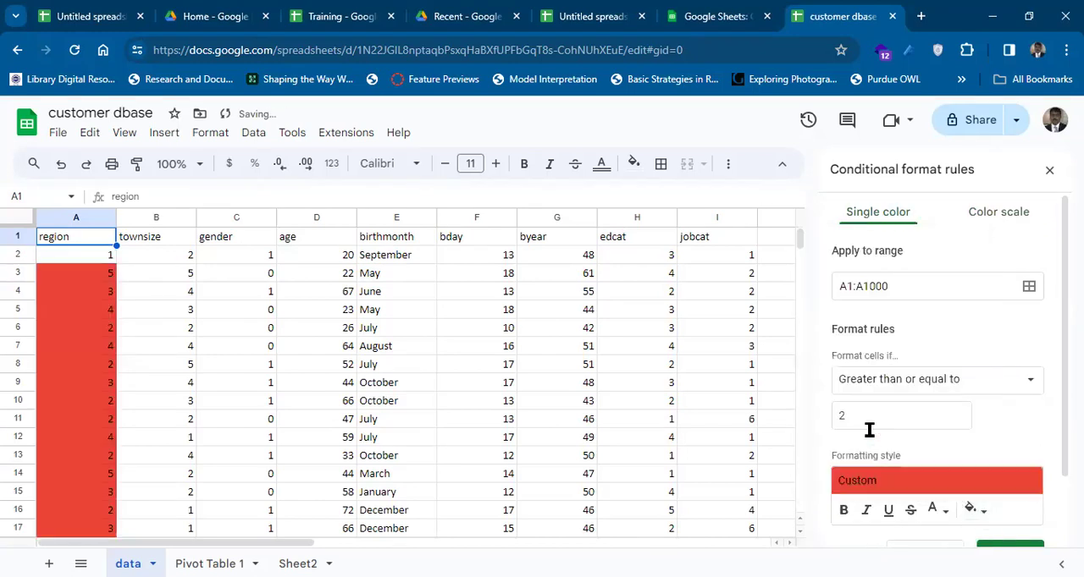
Set the rule's text color to the standard teal.
{"action": "left_click", "coordinate": [970, 511]}
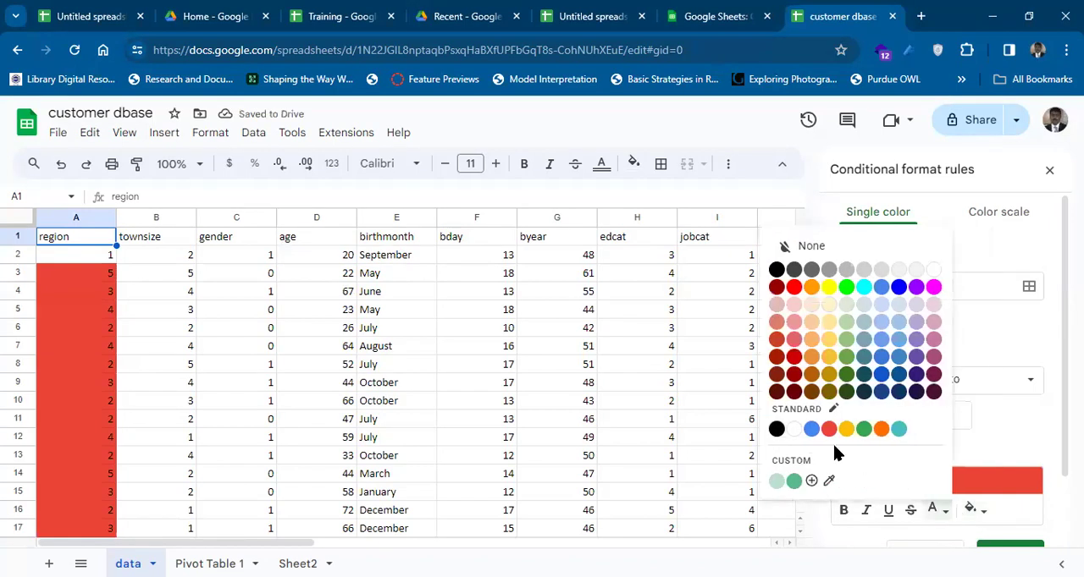
{"action": "left_click", "coordinate": [898, 429]}
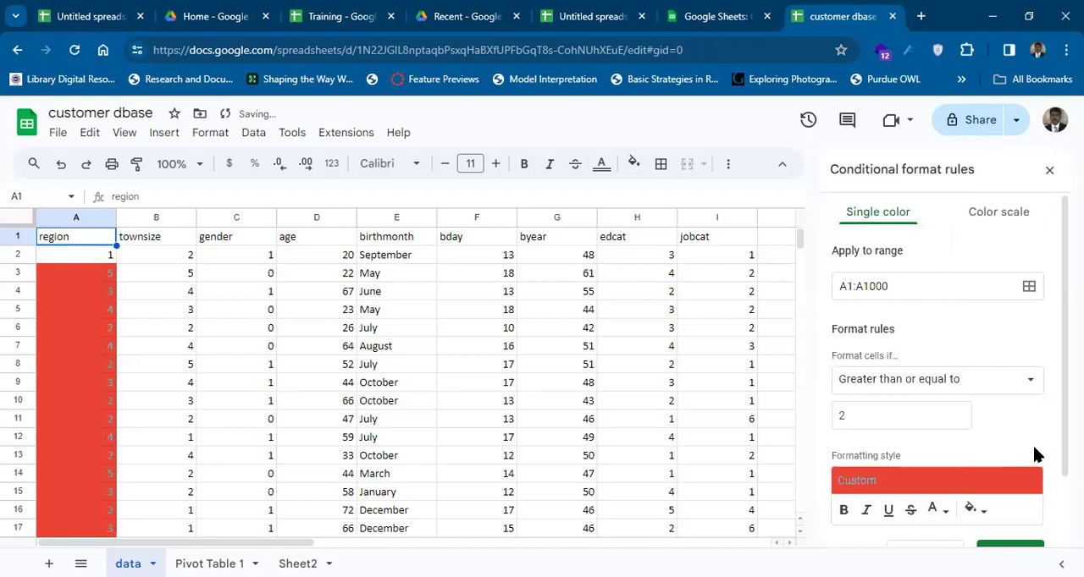
{"action": "scroll", "coordinate": [1053, 349], "scroll_direction": "down", "scroll_amount": 3}
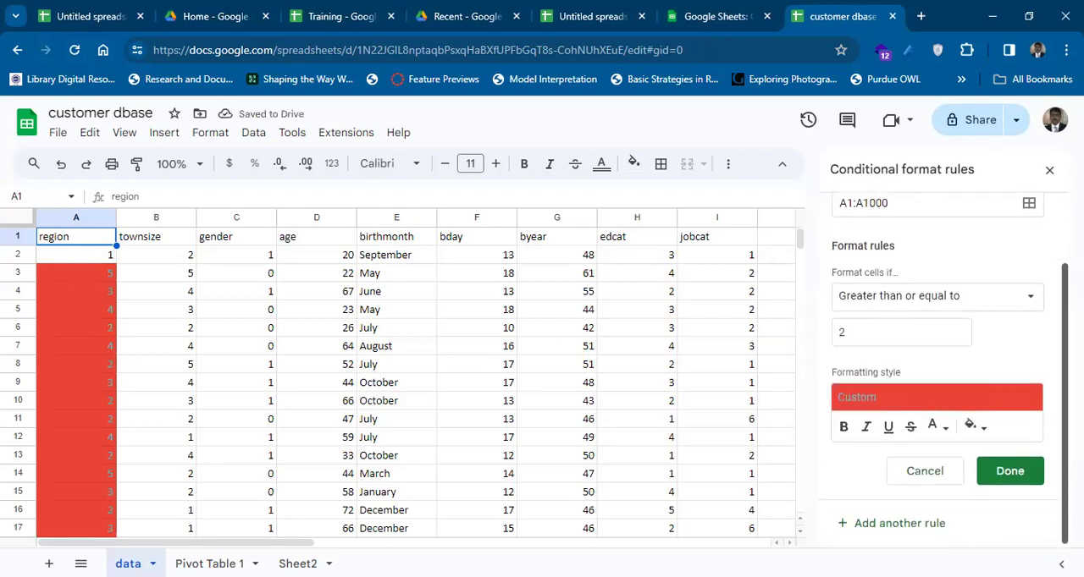
Switch the region column's formatting rule to a color scale using the Red to white to green preset.
{"action": "scroll", "coordinate": [1052, 350], "scroll_direction": "up", "scroll_amount": 3}
{"action": "left_click", "coordinate": [995, 215]}
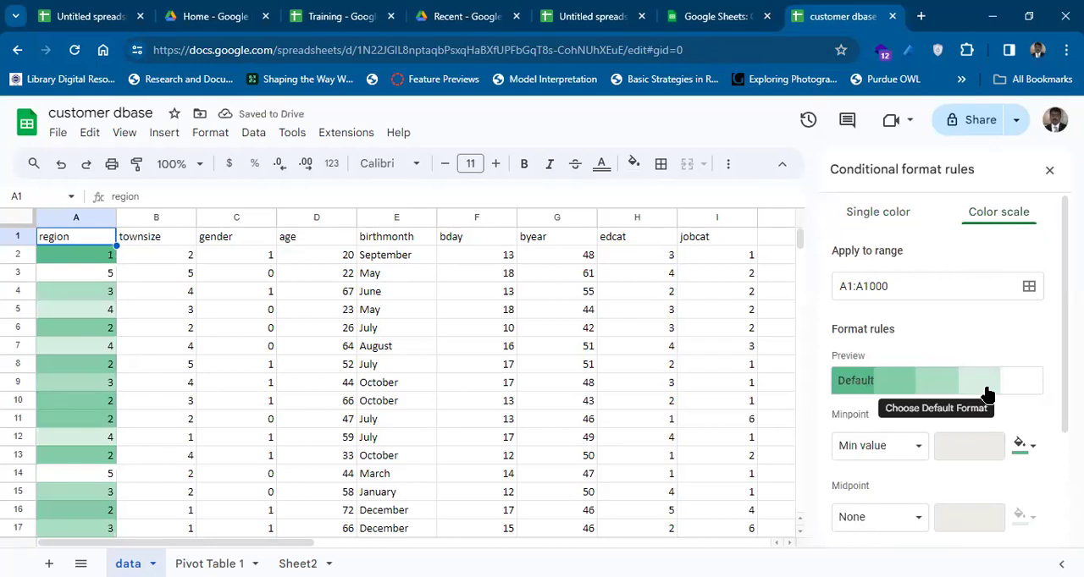
{"action": "left_click", "coordinate": [891, 388]}
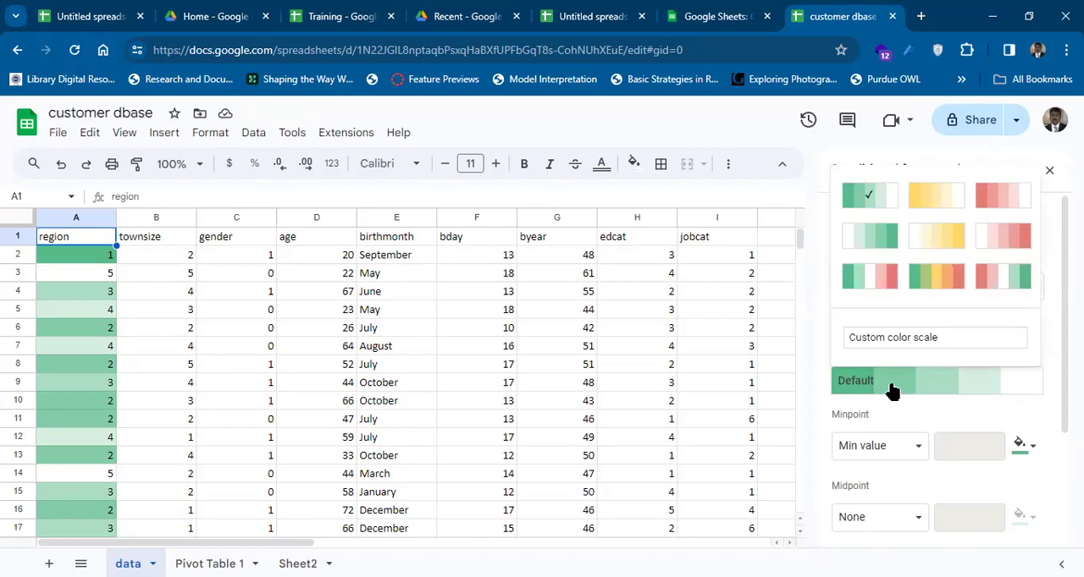
{"action": "left_click", "coordinate": [996, 281]}
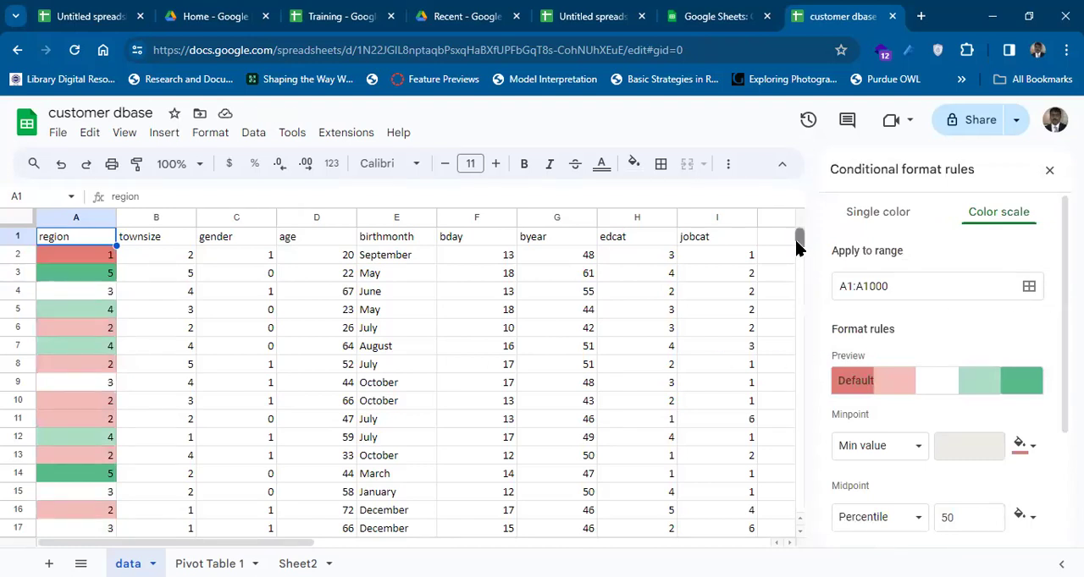
Look down the region column and back up to examine how the color scale shades its values.
{"action": "scroll", "coordinate": [798, 246], "scroll_direction": "down", "scroll_amount": 2}
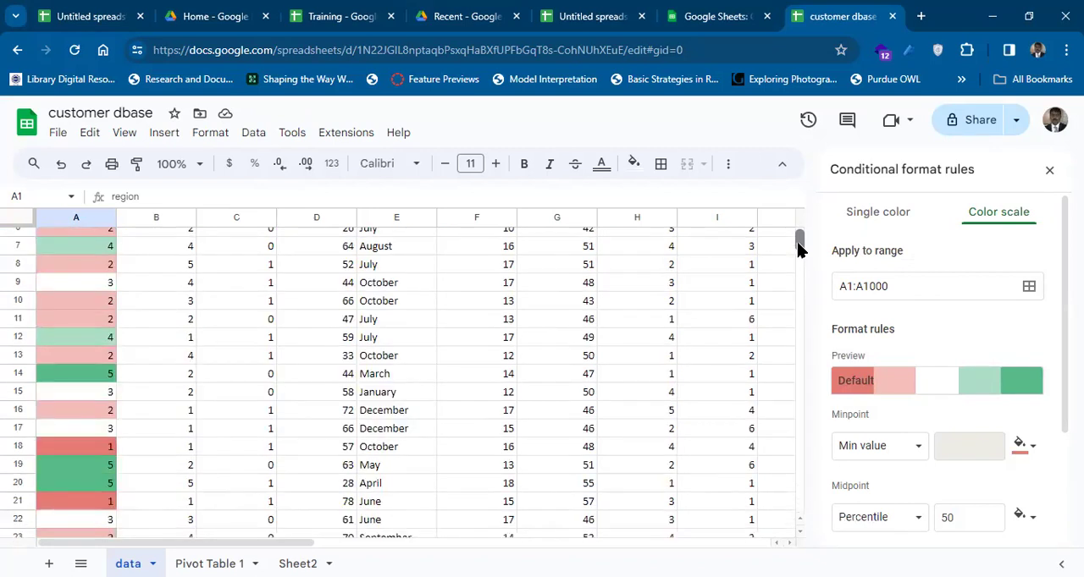
{"action": "scroll", "coordinate": [798, 246], "scroll_direction": "down", "scroll_amount": 2}
{"action": "scroll", "coordinate": [798, 247], "scroll_direction": "down", "scroll_amount": 7}
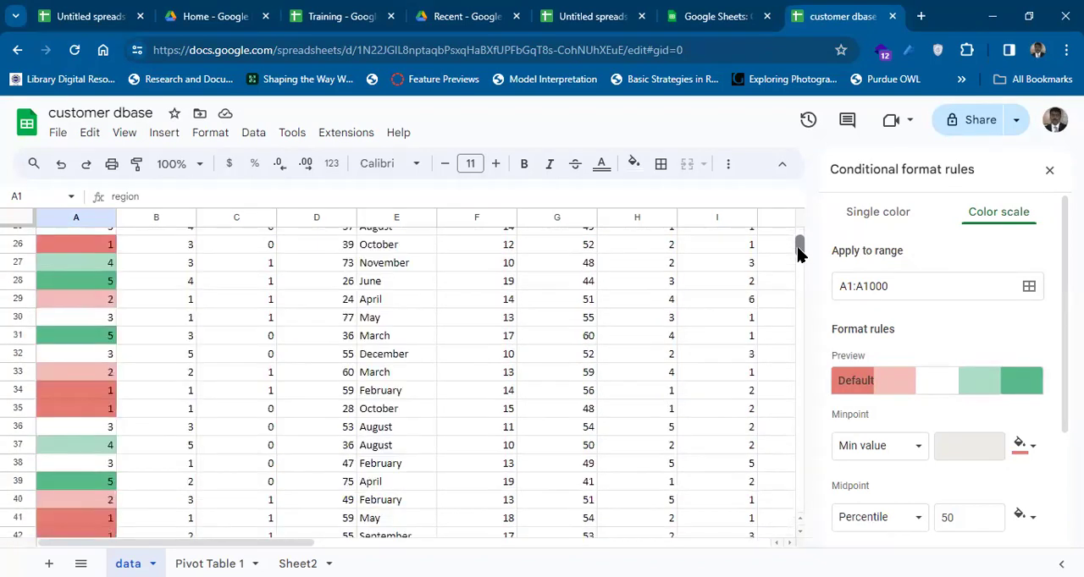
{"action": "scroll", "coordinate": [799, 258], "scroll_direction": "down", "scroll_amount": 4}
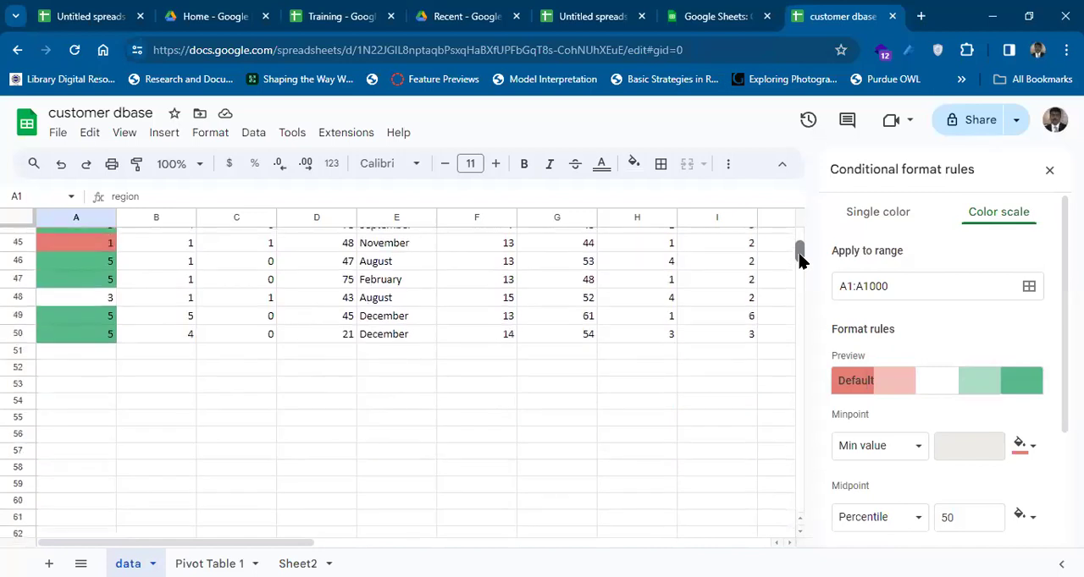
{"action": "left_click_drag", "start_coordinate": [798, 258], "coordinate": [799, 246]}
{"action": "scroll", "coordinate": [802, 250], "scroll_direction": "up", "scroll_amount": 1}
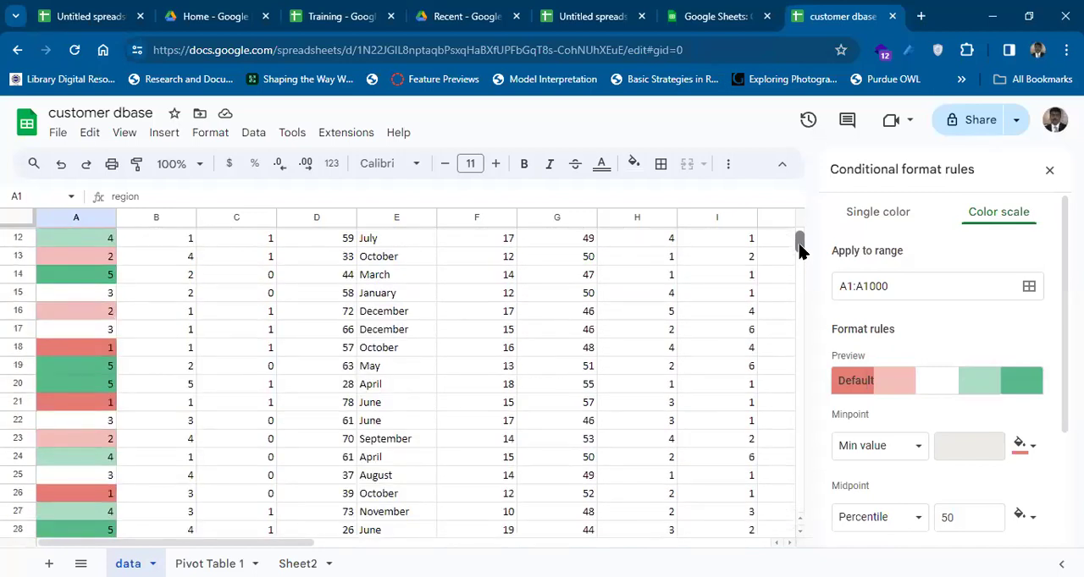
{"action": "scroll", "coordinate": [801, 249], "scroll_direction": "up", "scroll_amount": 4}
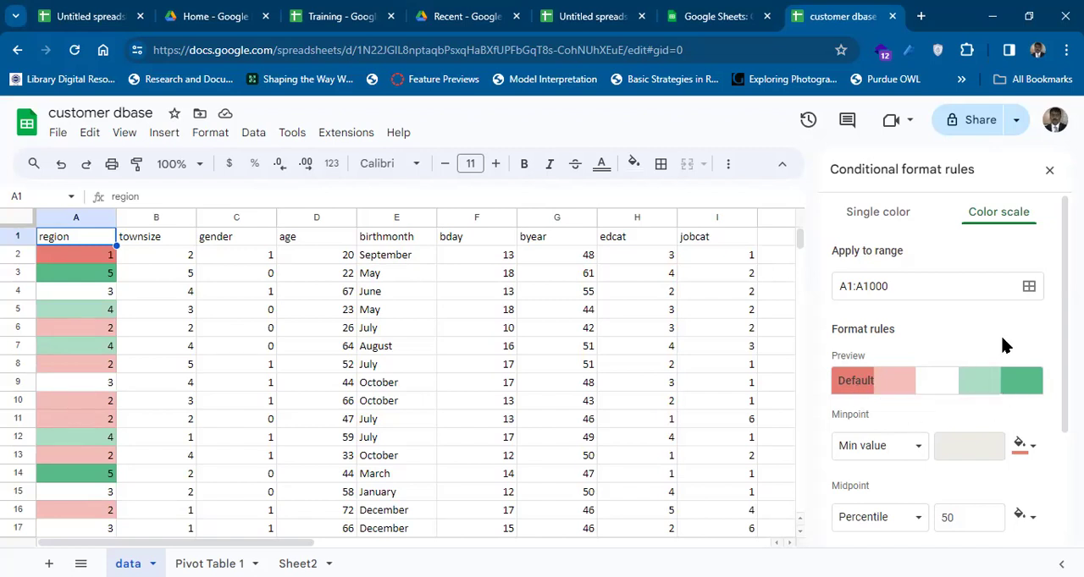
Undo the region rule's color-scale, text-color and fill changes, back to the default green style for values greater than or equal to 2.
{"action": "left_click", "coordinate": [402, 243]}
{"action": "key", "text": "ctrl+z"}
{"action": "key", "text": "ctrl+z"}
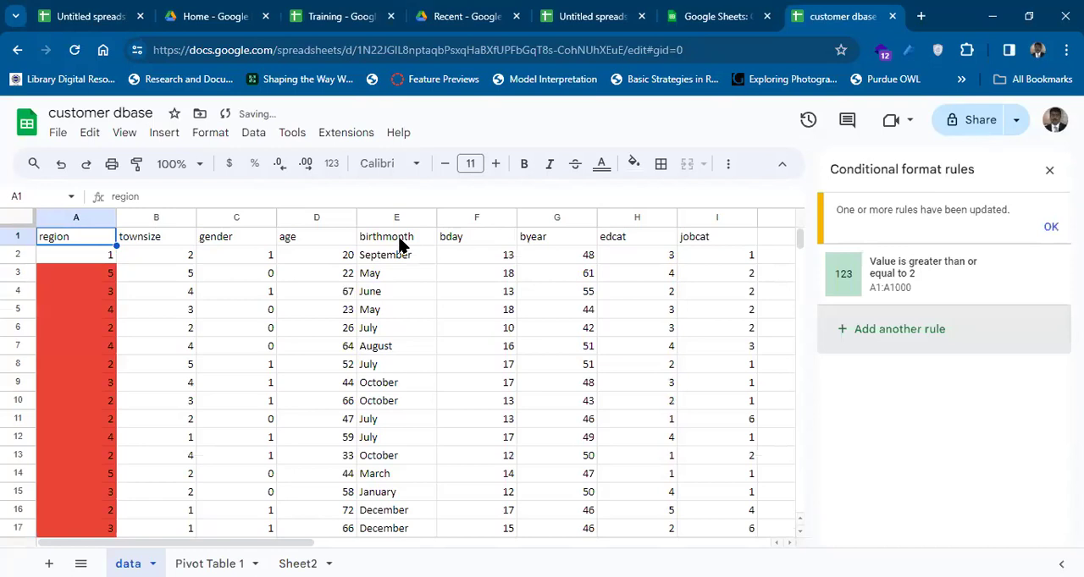
{"action": "key", "text": "ctrl+z"}
{"action": "key", "text": "ctrl+z"}
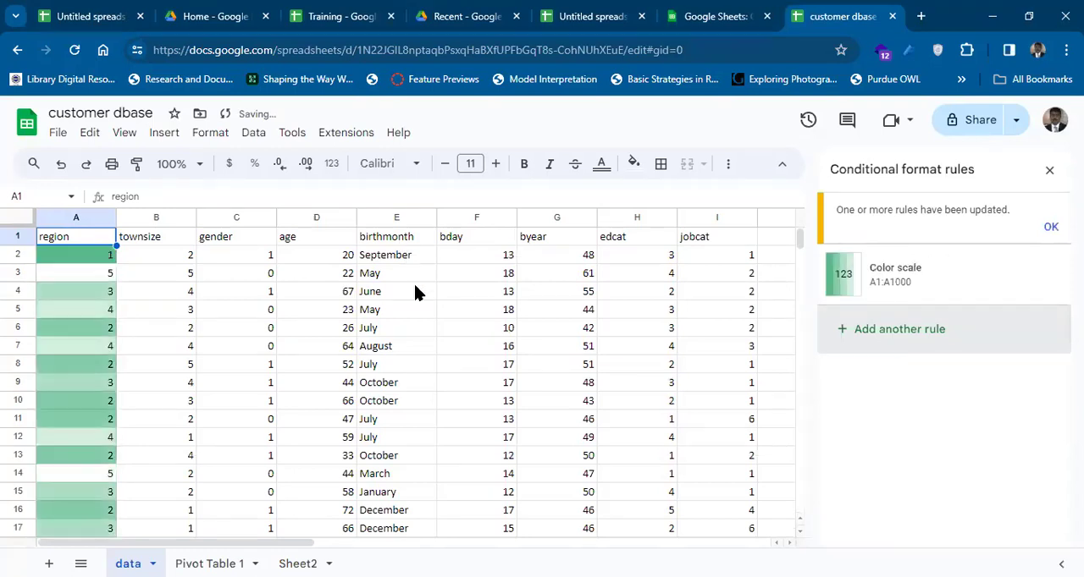
{"action": "key", "text": "ctrl+y"}
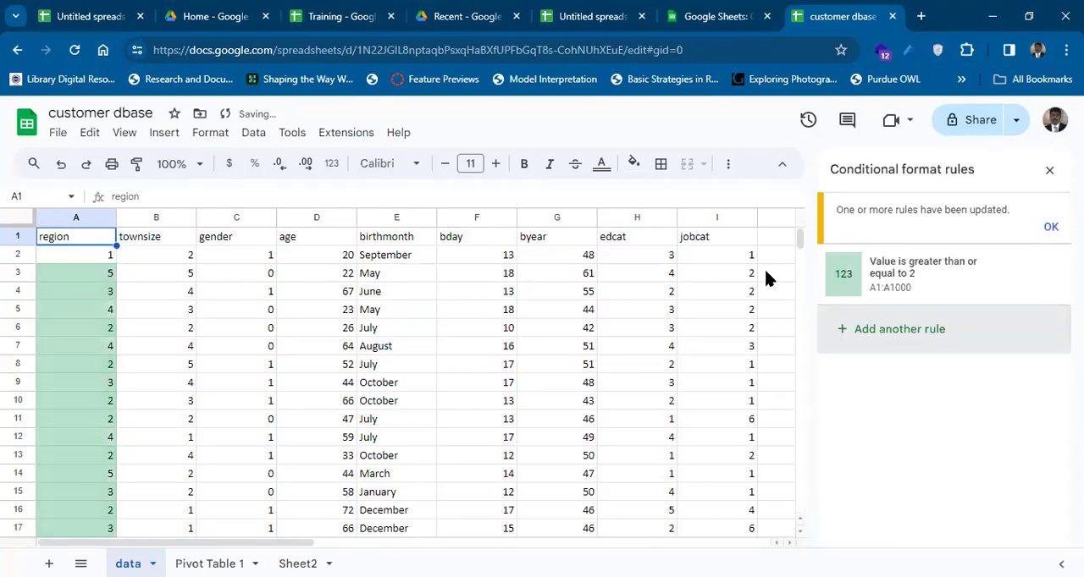
Delete the region column's conditional formatting rule and close the rules pane.
{"action": "left_click", "coordinate": [1049, 228]}
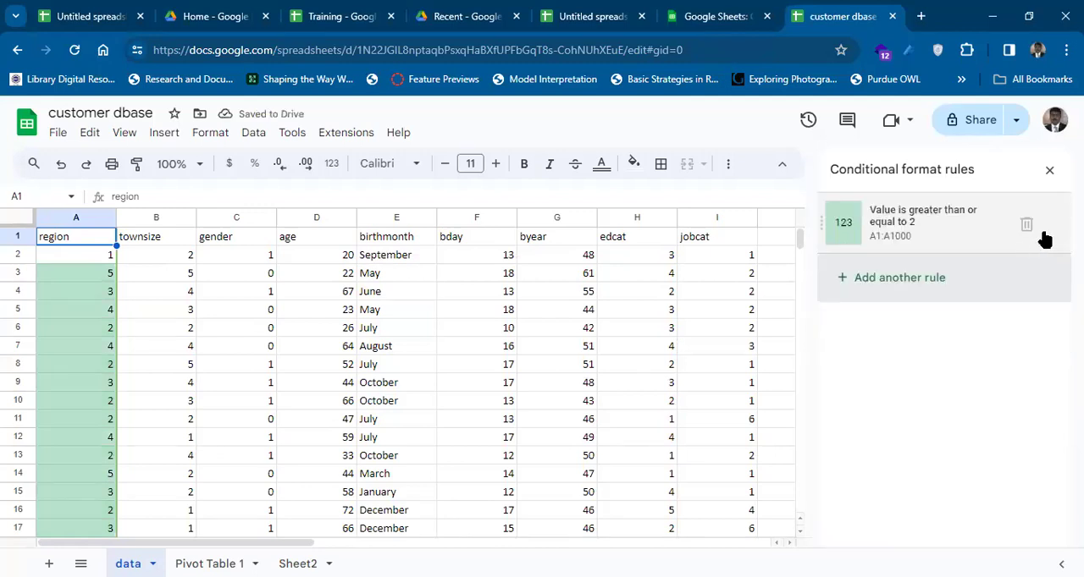
{"action": "left_click", "coordinate": [1027, 224]}
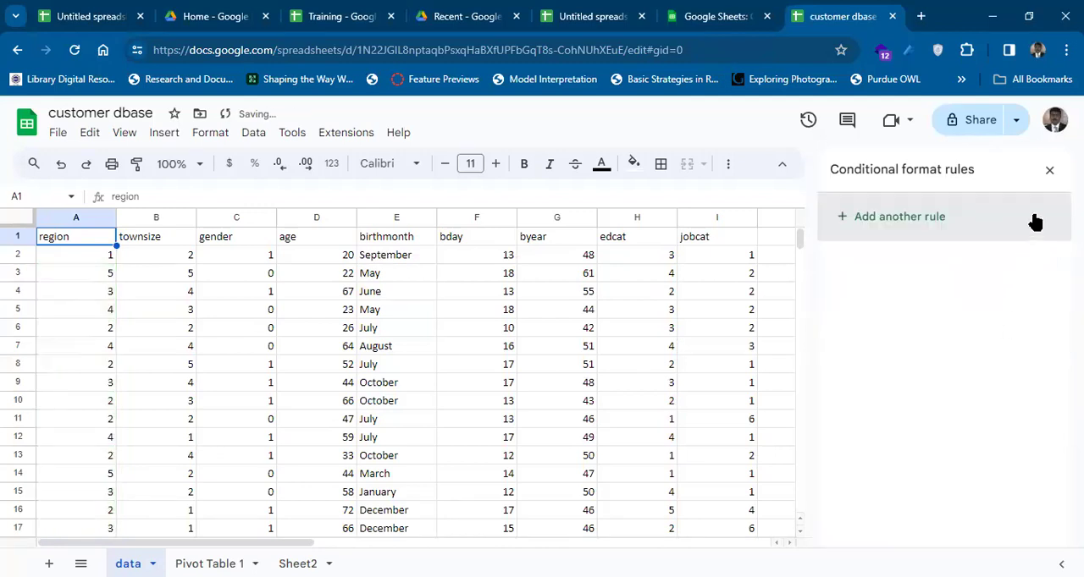
{"action": "left_click", "coordinate": [1048, 175]}
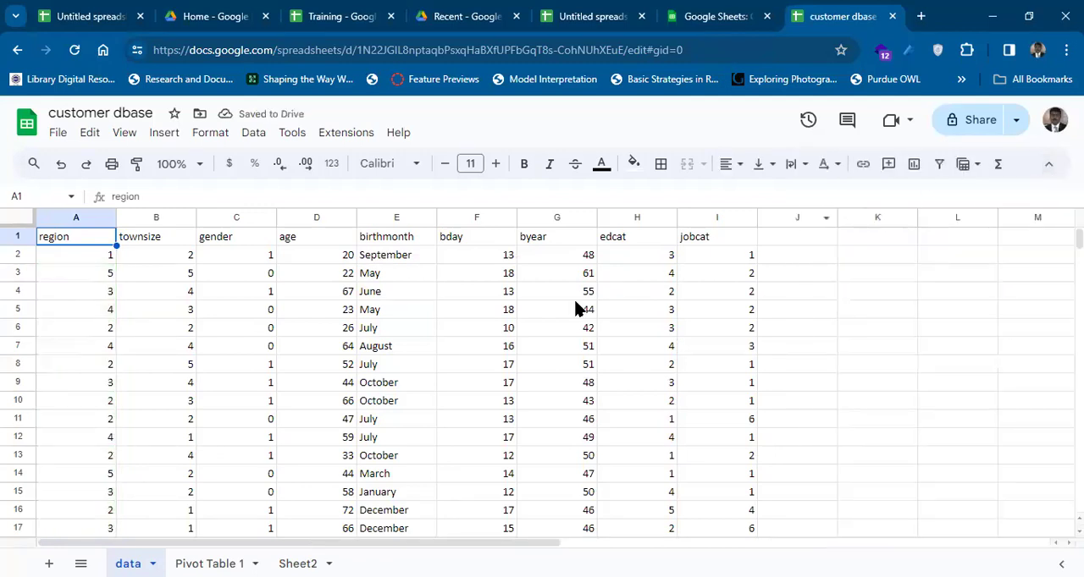
Add a conditional formatting rule to the birthmonth column that applies the default style to text starting with "x".
{"action": "left_click", "coordinate": [398, 242]}
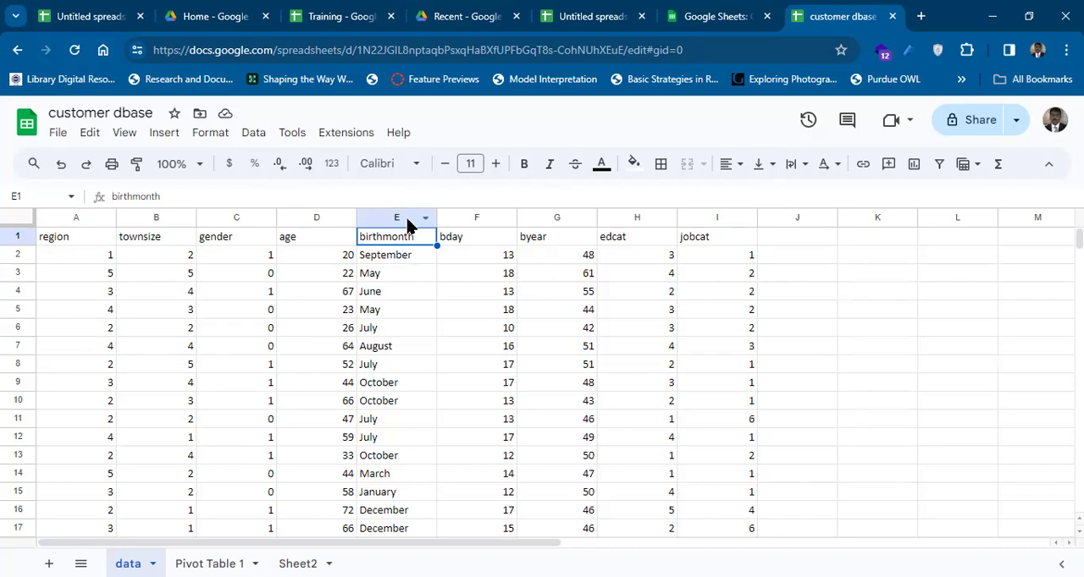
{"action": "left_click", "coordinate": [403, 217]}
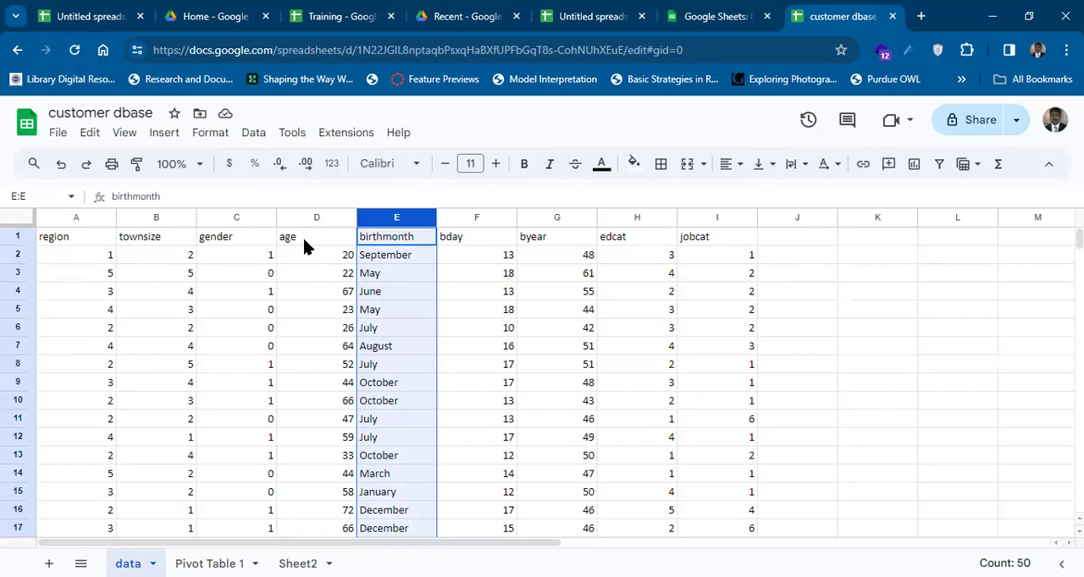
{"action": "left_click", "coordinate": [161, 133]}
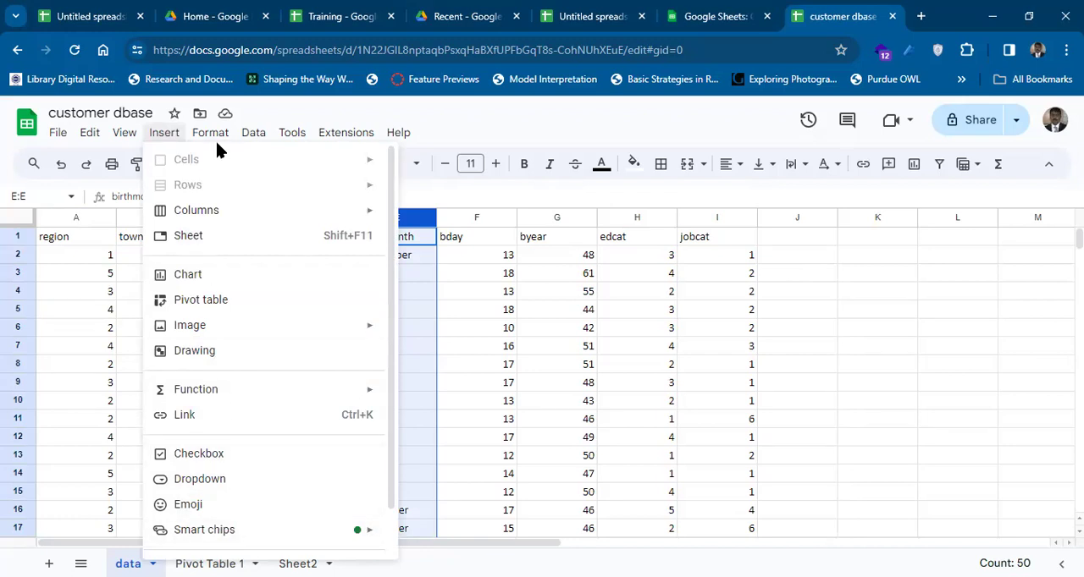
{"action": "mouse_move", "coordinate": [215, 139]}
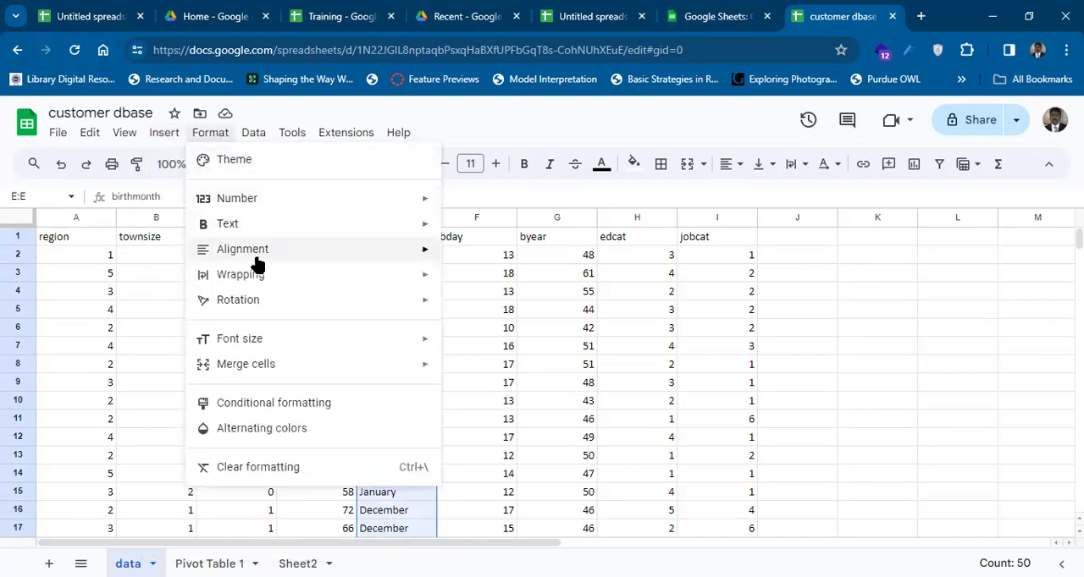
{"action": "left_click", "coordinate": [289, 406]}
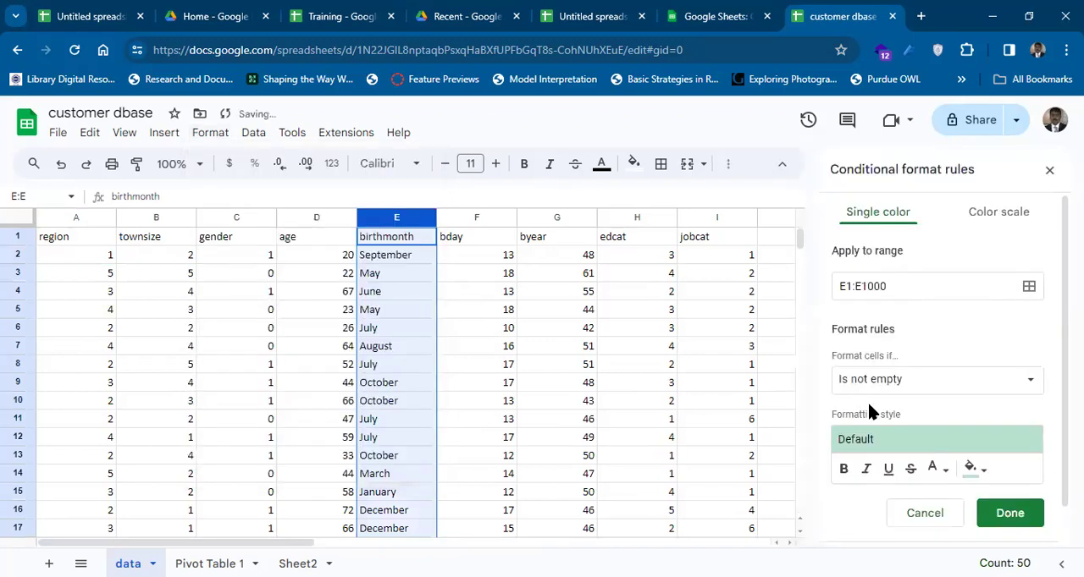
{"action": "left_click", "coordinate": [918, 383]}
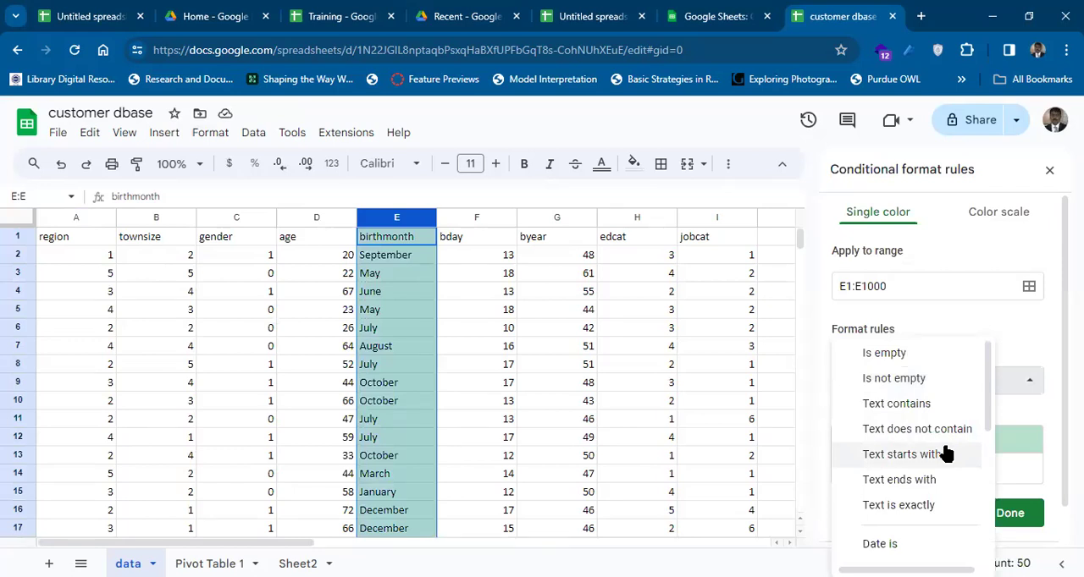
{"action": "left_click", "coordinate": [945, 455]}
{"action": "left_click", "coordinate": [903, 417]}
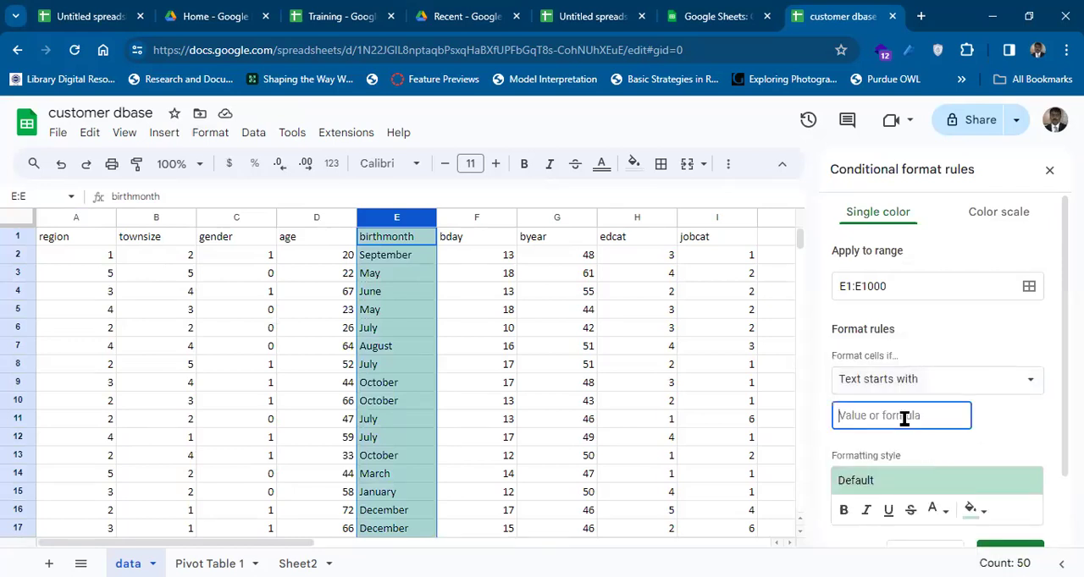
{"action": "type", "text": "x"}
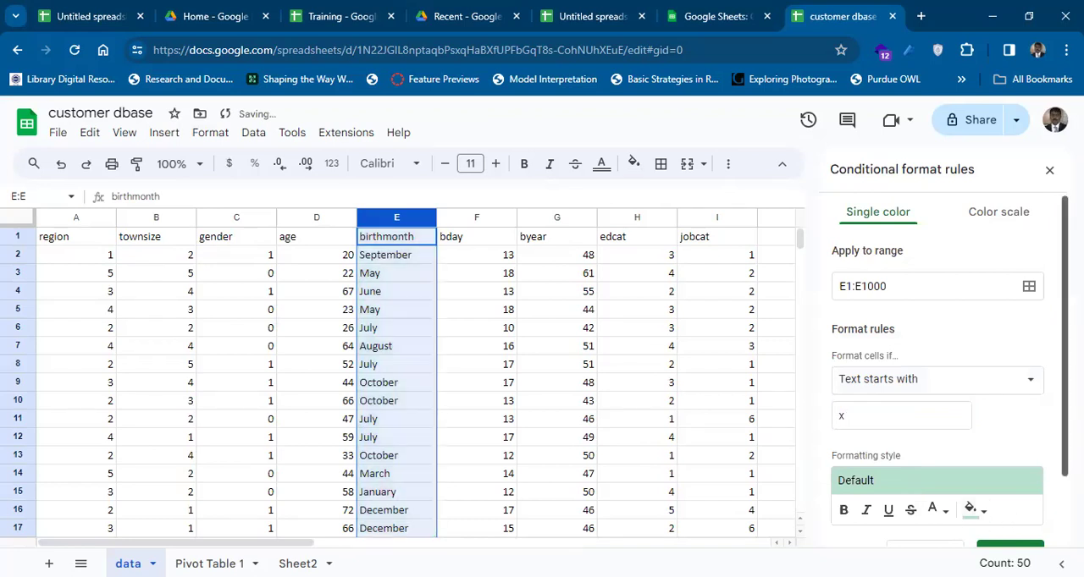
{"action": "scroll", "coordinate": [940, 373], "scroll_direction": "down", "scroll_amount": 3}
{"action": "left_click", "coordinate": [1019, 472]}
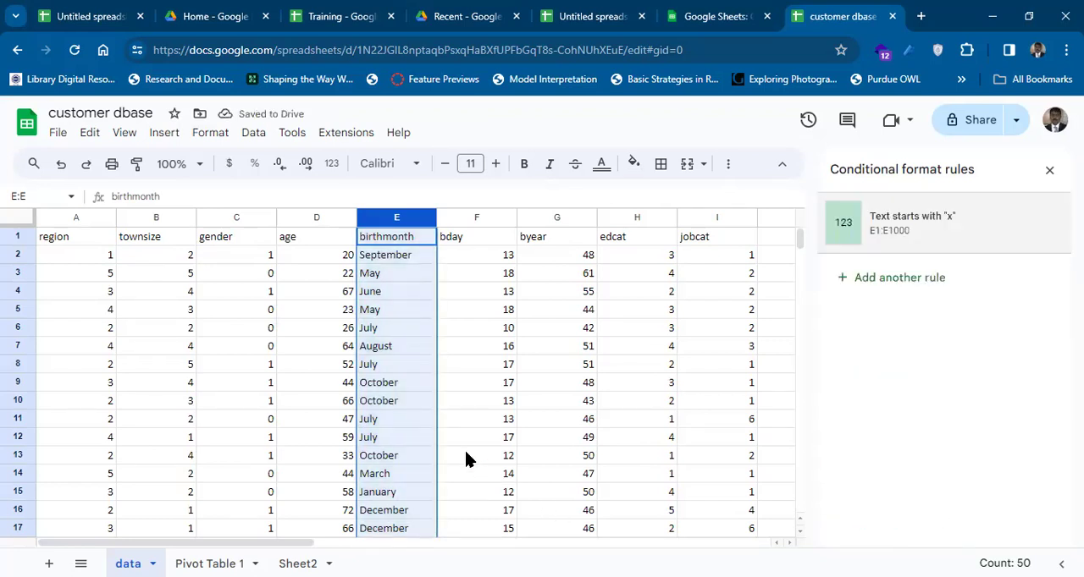
Go down the birthmonth column to check for cells matching the rule, stopping at empty cell E51 below the data.
{"action": "left_click", "coordinate": [396, 435]}
{"action": "key", "text": "Down"}
{"action": "key", "text": "Down"}
{"action": "key", "text": "Down"}
{"action": "key", "text": "Down"}
{"action": "key", "text": "Down"}
{"action": "key", "text": "Down"}
{"action": "key", "text": "Down"}
{"action": "key", "text": "Down"}
{"action": "key", "text": "Down"}
{"action": "key", "text": "Down"}
{"action": "key", "text": "Down"}
{"action": "key", "text": "Down"}
{"action": "key", "text": "Down"}
{"action": "key", "text": "Down"}
{"action": "key", "text": "Down"}
{"action": "key", "text": "Down"}
{"action": "key", "text": "Down"}
{"action": "key", "text": "Down"}
{"action": "key", "text": "Down"}
{"action": "key", "text": "Down"}
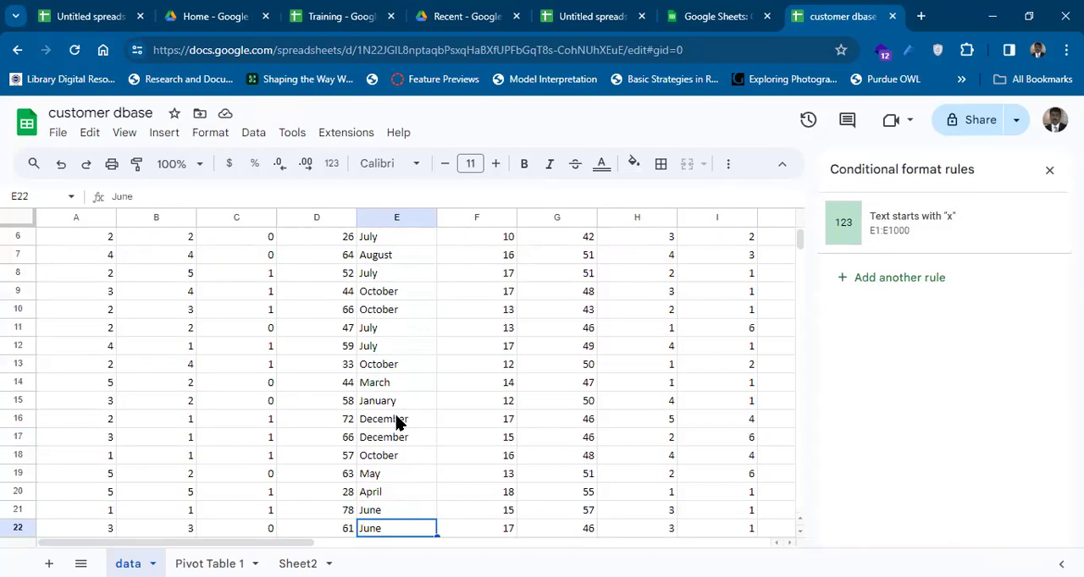
{"action": "key", "text": "Down"}
{"action": "key", "text": "Down"}
{"action": "key", "text": "Down"}
{"action": "key", "text": "Down"}
{"action": "key", "text": "Down"}
{"action": "key", "text": "Down"}
{"action": "key", "text": "Down"}
{"action": "key", "text": "Down"}
{"action": "key", "text": "Down"}
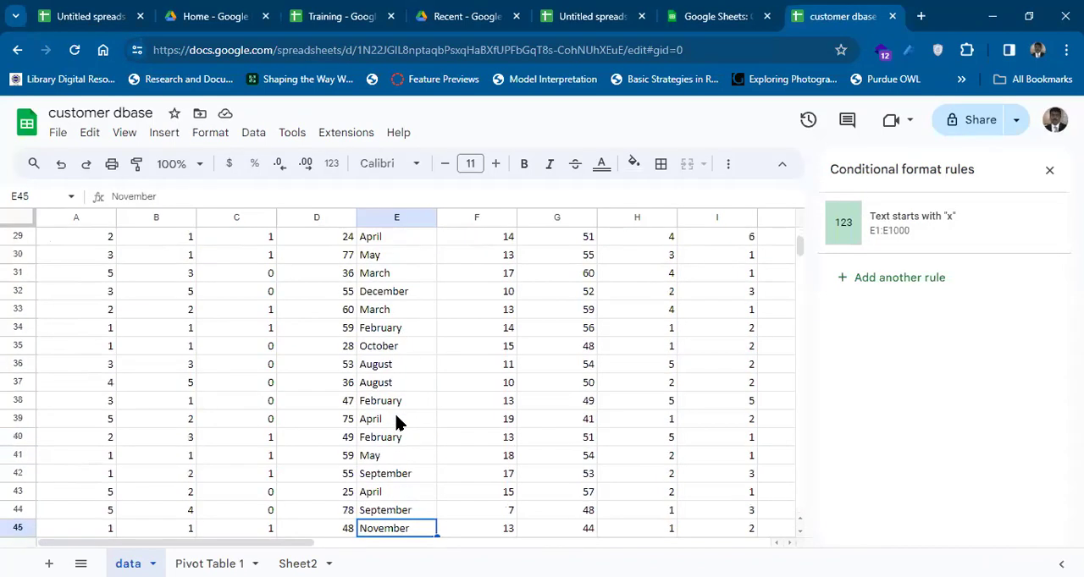
{"action": "key", "text": "Up"}
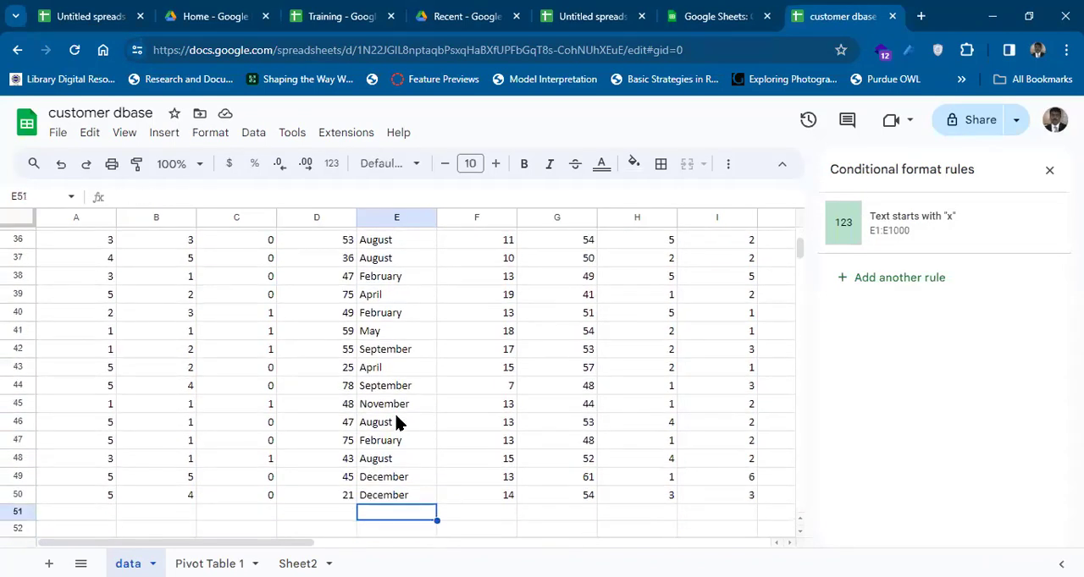
Enter the test text "xamp" in cell E51 and reselect that cell to check its formatting.
{"action": "type", "text": "xamp"}
{"action": "key", "text": "Return"}
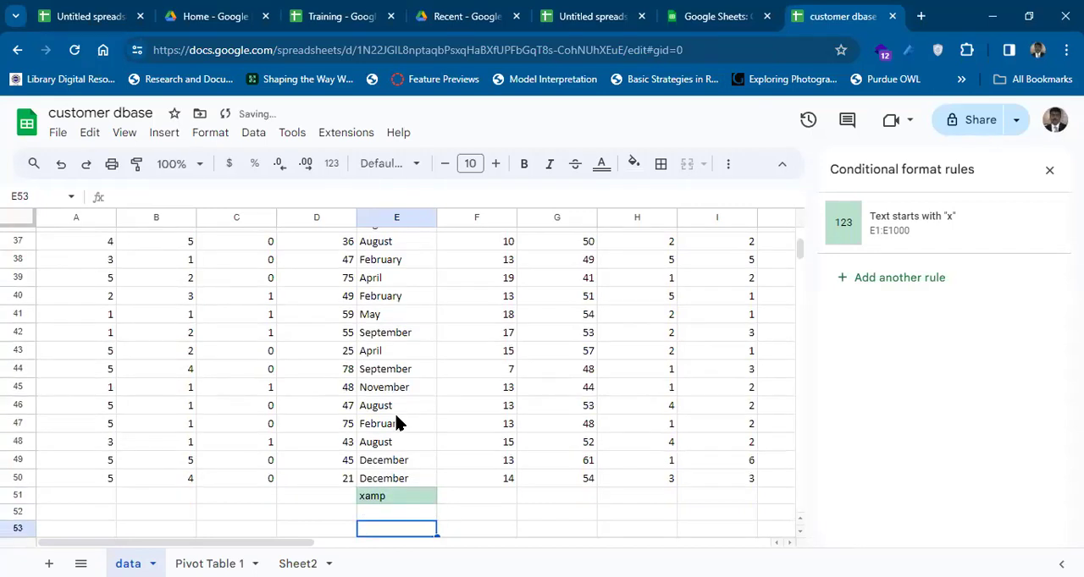
{"action": "key", "text": "Up"}
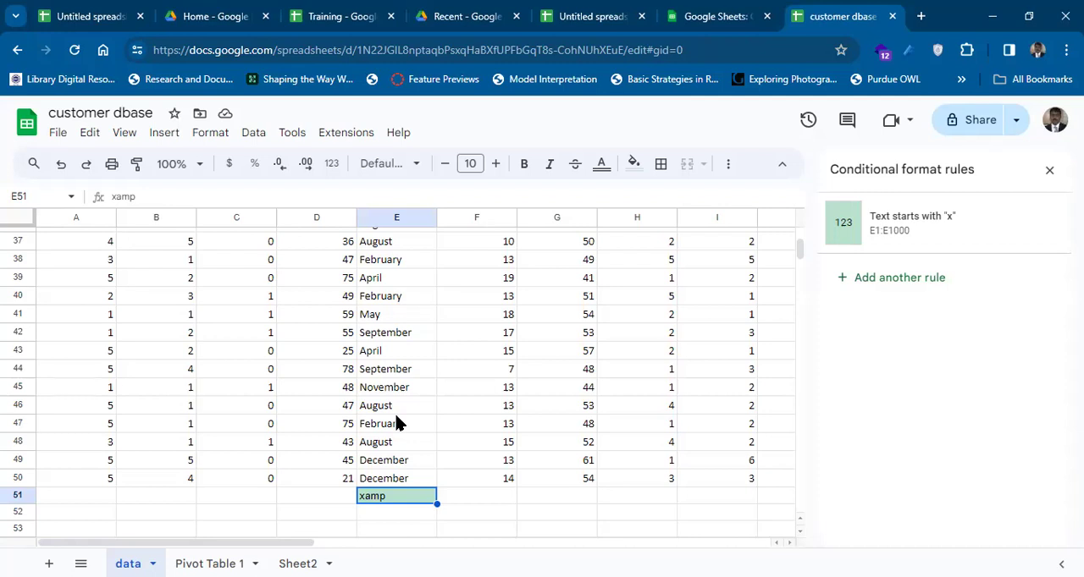
Delete the birthmonth column's conditional formatting rule, clear the test text from cell E51 and close the rules pane.
{"action": "left_click", "coordinate": [1026, 225]}
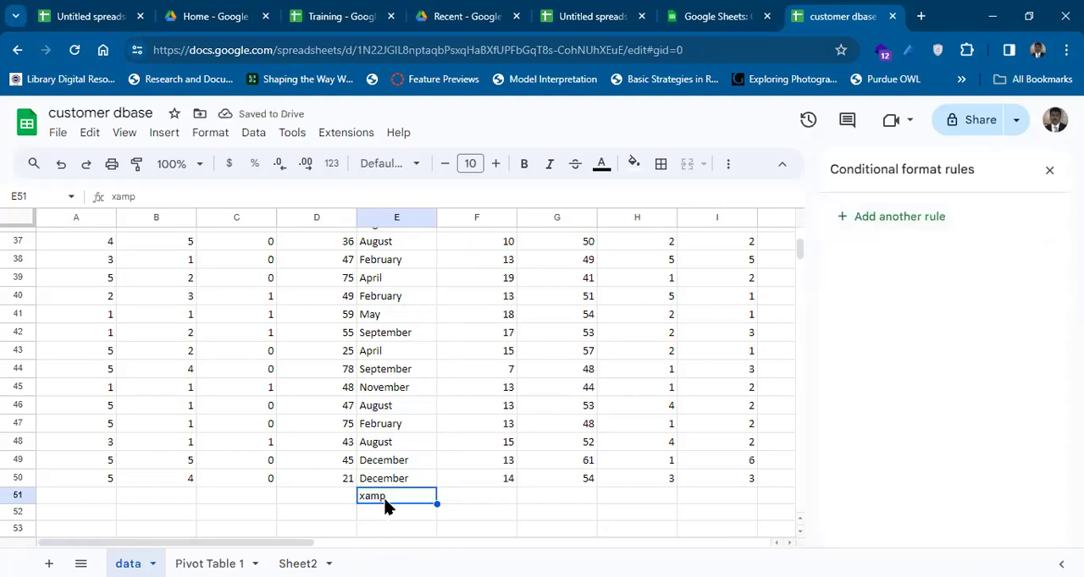
{"action": "key", "text": "Delete"}
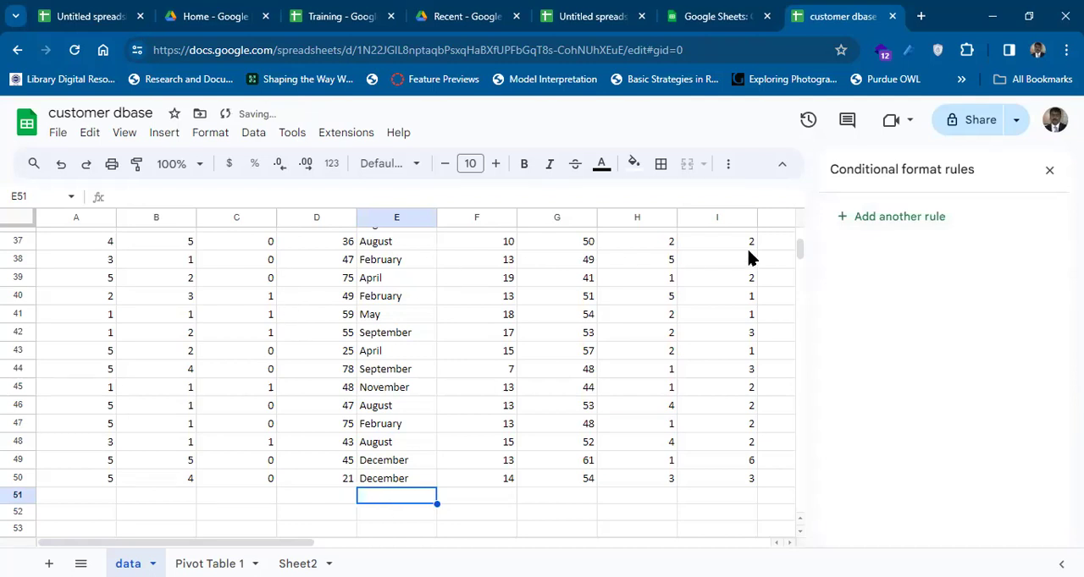
{"action": "left_click", "coordinate": [1050, 172]}
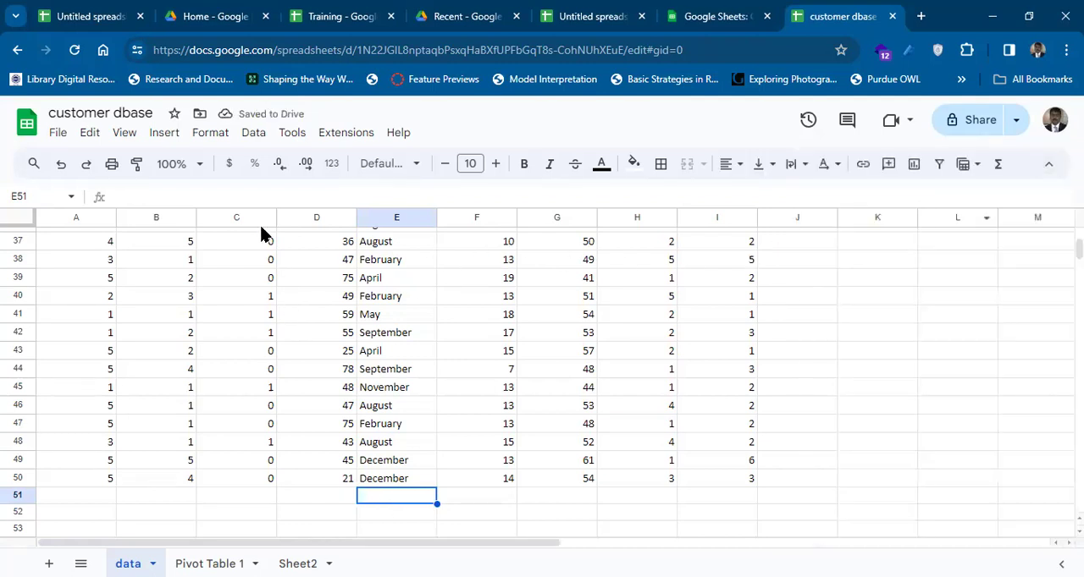
Create a filter on the customer data and return to the birthmonth header in row 1.
{"action": "left_click", "coordinate": [200, 141]}
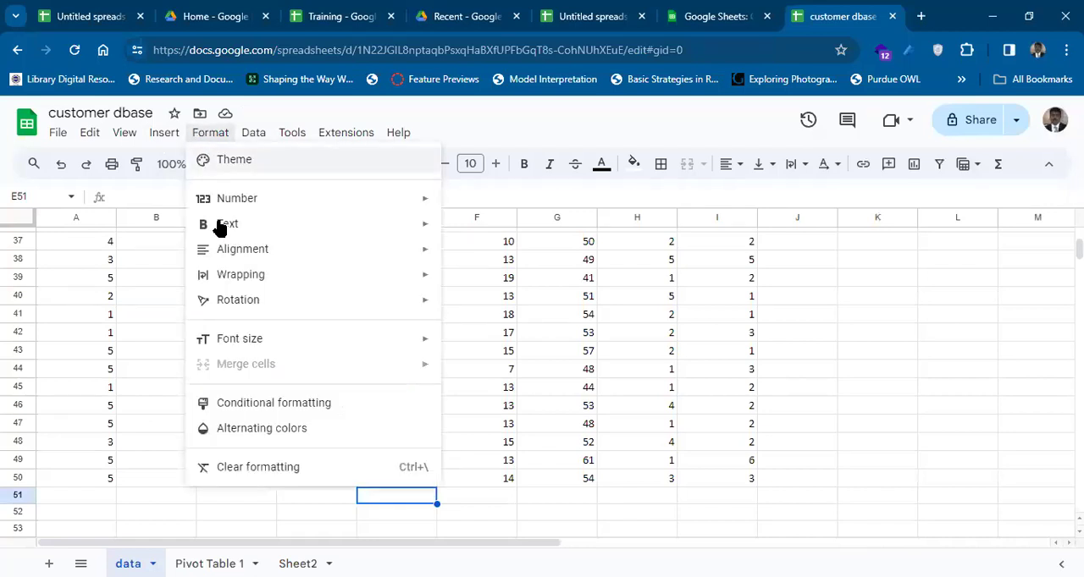
{"action": "mouse_move", "coordinate": [283, 304]}
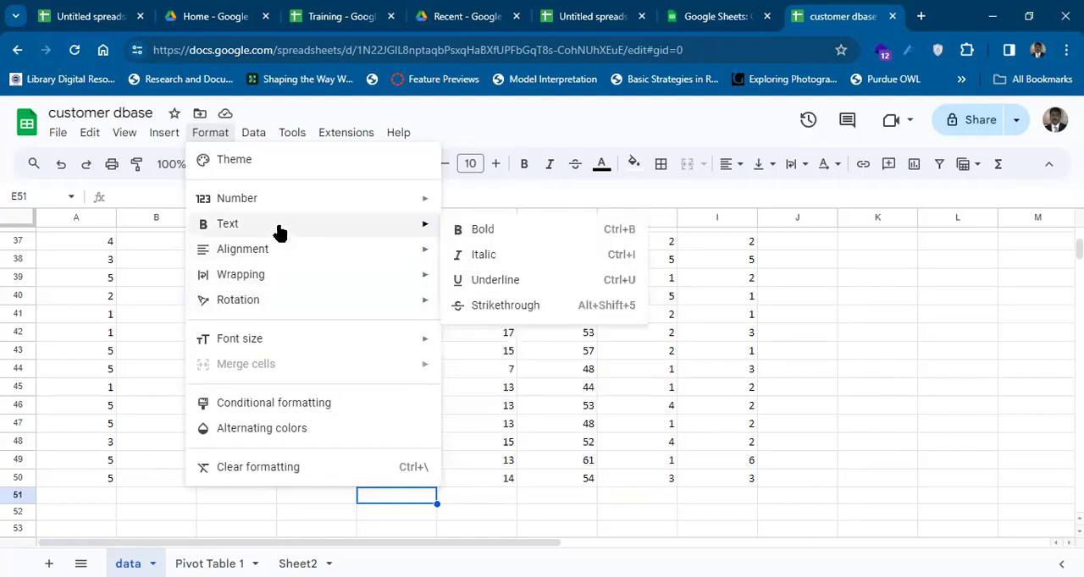
{"action": "mouse_move", "coordinate": [274, 207]}
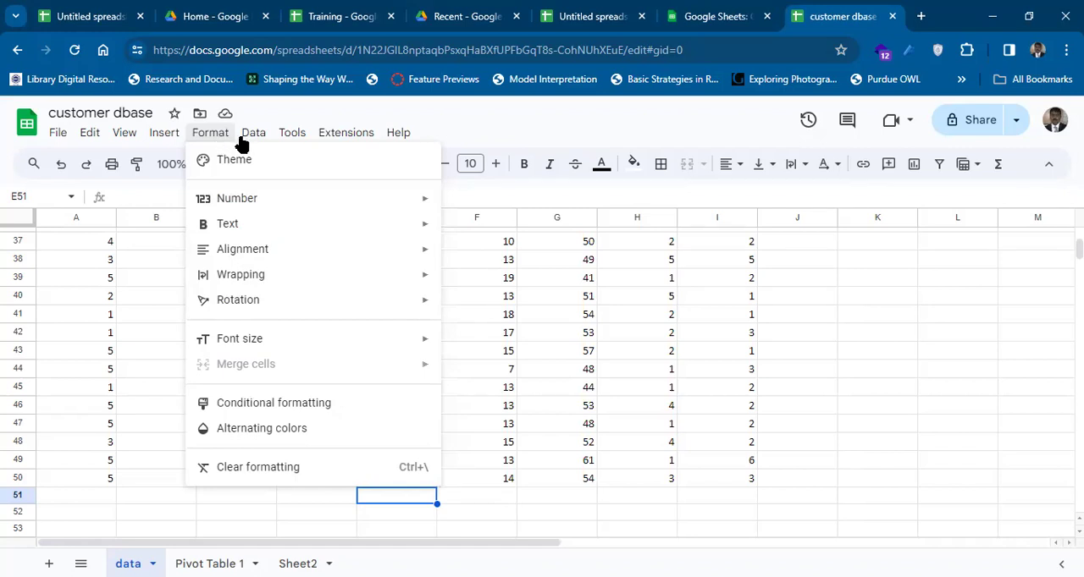
{"action": "mouse_move", "coordinate": [254, 142]}
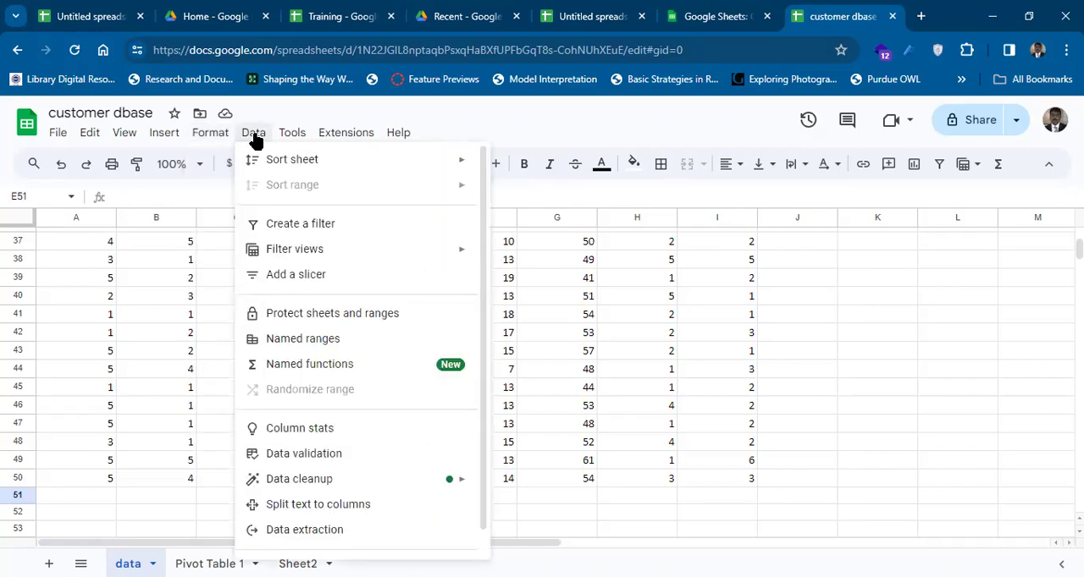
{"action": "mouse_move", "coordinate": [287, 160]}
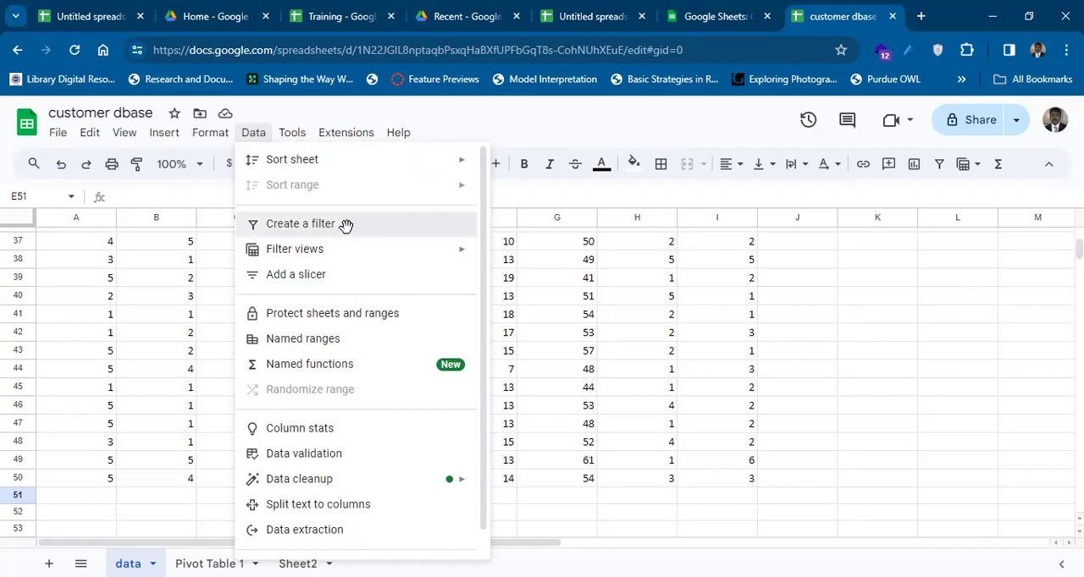
{"action": "left_click", "coordinate": [346, 225]}
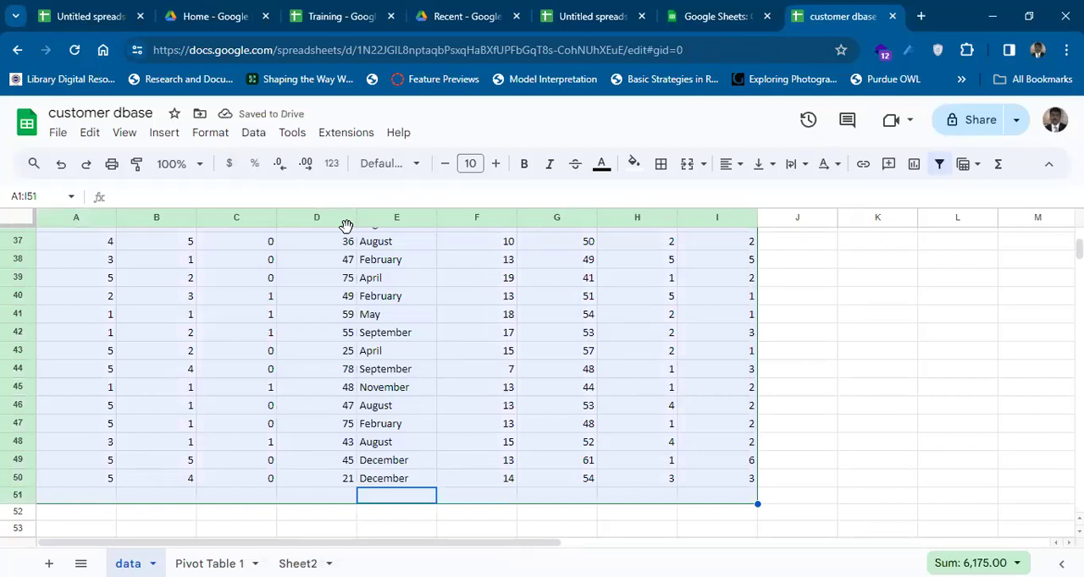
{"action": "key", "text": "Up"}
{"action": "key", "text": "Up"}
{"action": "key", "text": "Up"}
{"action": "key", "text": "Up"}
{"action": "key", "text": "Up"}
{"action": "key", "text": "Up"}
{"action": "key", "text": "Up"}
{"action": "key", "text": "Up"}
{"action": "key", "text": "Up"}
{"action": "key", "text": "Up"}
{"action": "key", "text": "Up"}
{"action": "key", "text": "Up"}
{"action": "key", "text": "Up"}
{"action": "key", "text": "Up"}
{"action": "key", "text": "Up"}
{"action": "key", "text": "Up"}
{"action": "key", "text": "Up"}
{"action": "key", "text": "Up"}
{"action": "key", "text": "Up"}
{"action": "key", "text": "Up"}
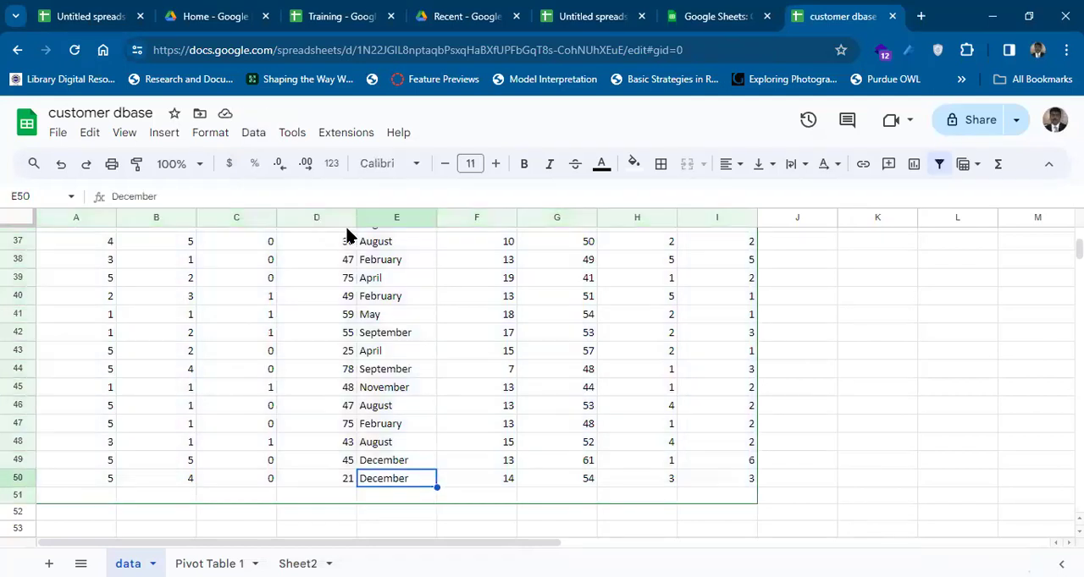
{"action": "key", "text": "Up"}
{"action": "key", "text": "Up"}
{"action": "key", "text": "Up"}
{"action": "key", "text": "Up"}
{"action": "key", "text": "Up"}
{"action": "key", "text": "Up"}
{"action": "key", "text": "Up"}
{"action": "key", "text": "Up"}
{"action": "key", "text": "Up"}
{"action": "key", "text": "Up"}
{"action": "key", "text": "Up"}
{"action": "key", "text": "Up"}
{"action": "key", "text": "Up"}
{"action": "key", "text": "Up"}
{"action": "key", "text": "Up"}
{"action": "key", "text": "Up"}
{"action": "key", "text": "Up"}
{"action": "key", "text": "Up"}
{"action": "key", "text": "Up"}
{"action": "key", "text": "Up"}
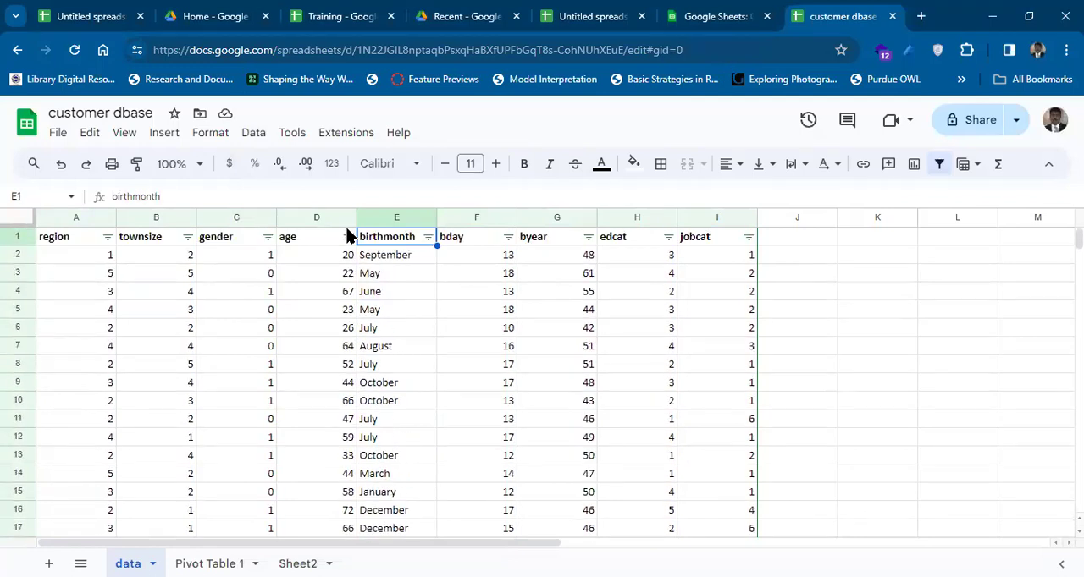
Filter the gender column by values to show only rows with 1, excluding 0 and blanks.
{"action": "left_click", "coordinate": [266, 240]}
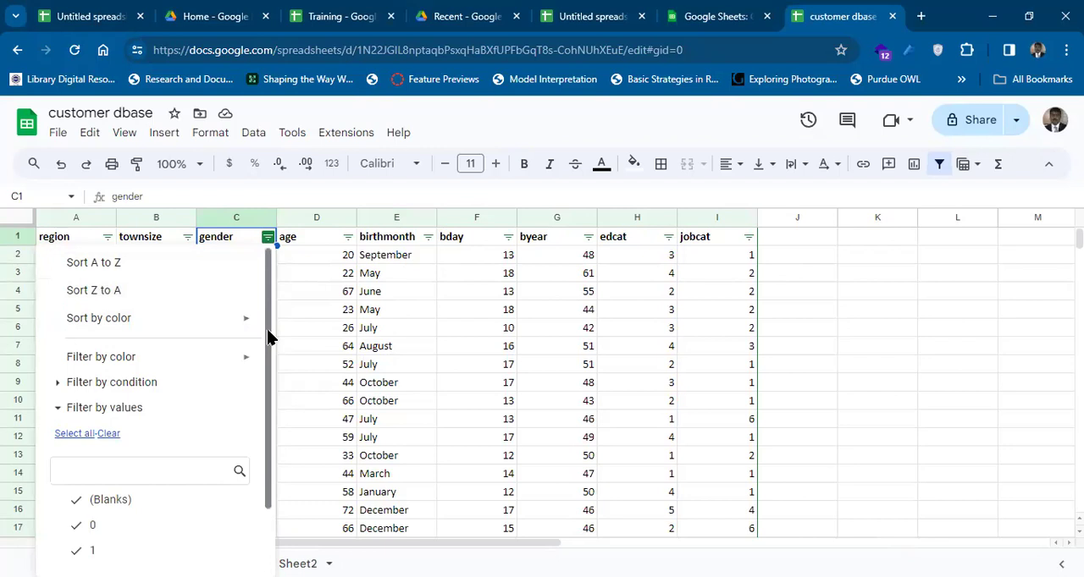
{"action": "left_click_drag", "start_coordinate": [268, 387], "coordinate": [264, 460]}
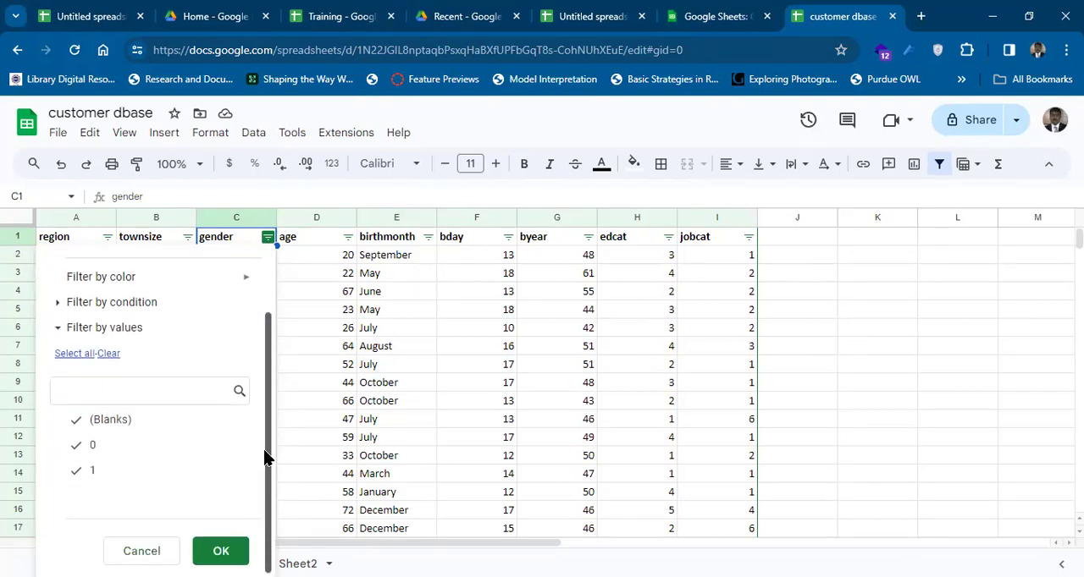
{"action": "scroll", "coordinate": [266, 391], "scroll_direction": "up", "scroll_amount": 2}
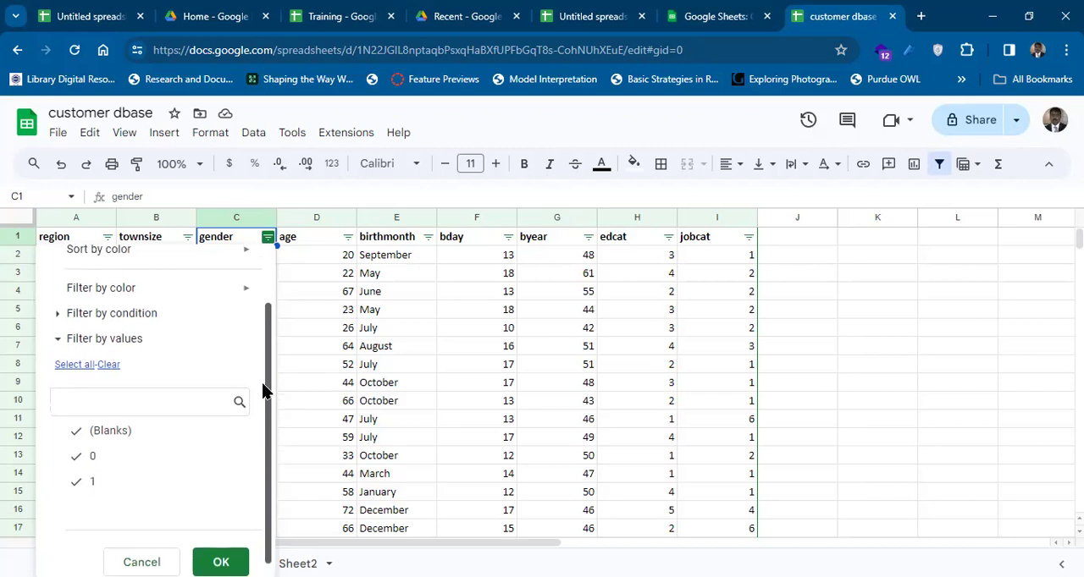
{"action": "scroll", "coordinate": [260, 353], "scroll_direction": "down", "scroll_amount": 2}
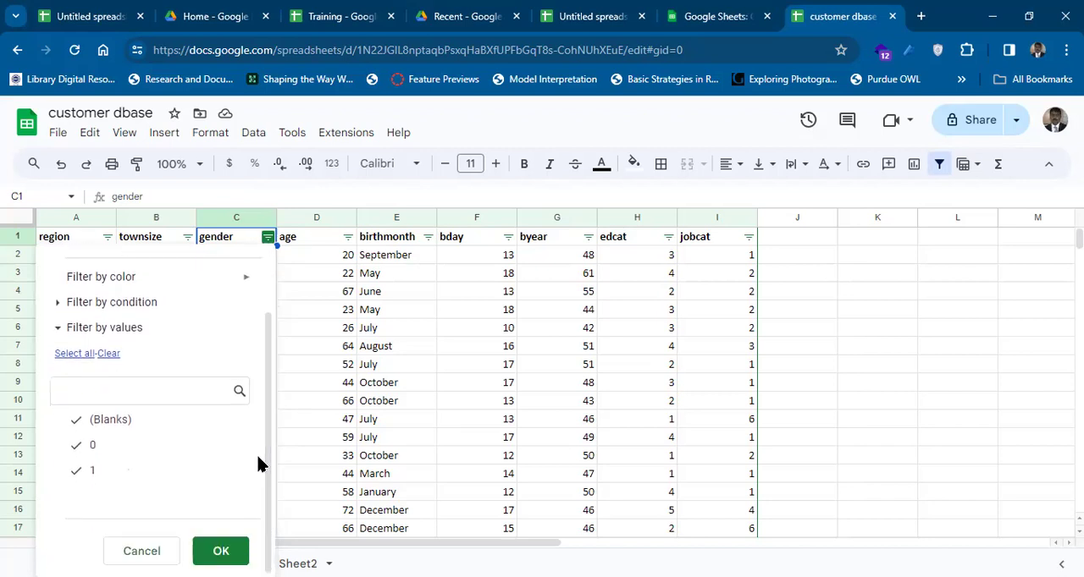
{"action": "left_click", "coordinate": [80, 449]}
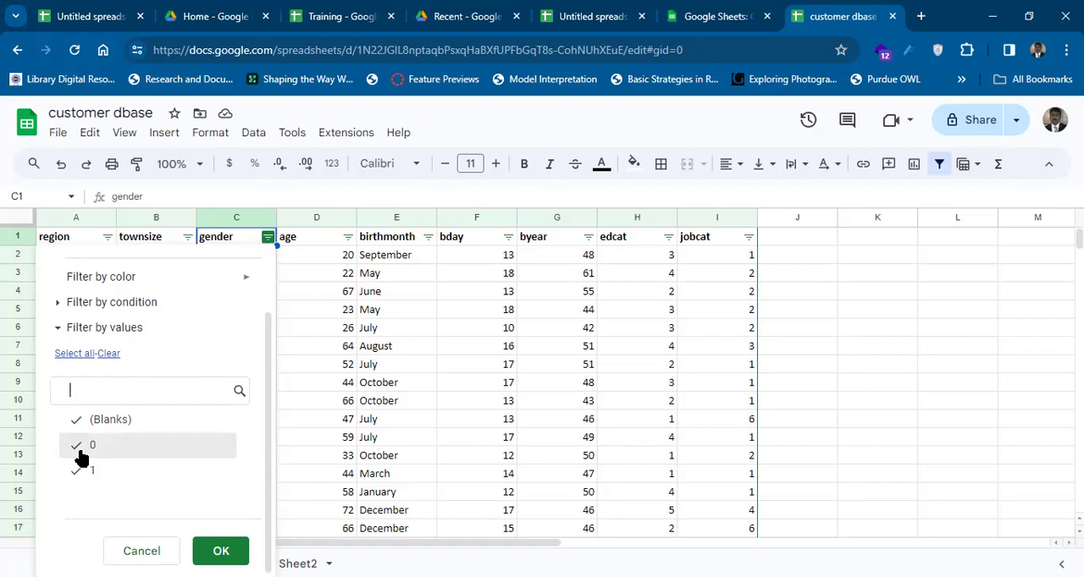
{"action": "left_click", "coordinate": [98, 423]}
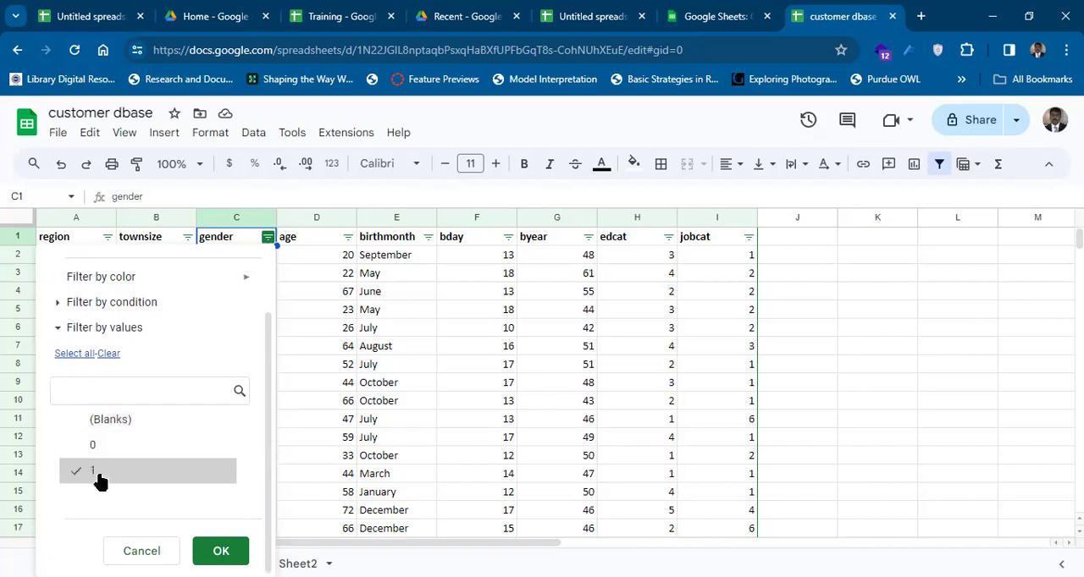
{"action": "left_click", "coordinate": [225, 551]}
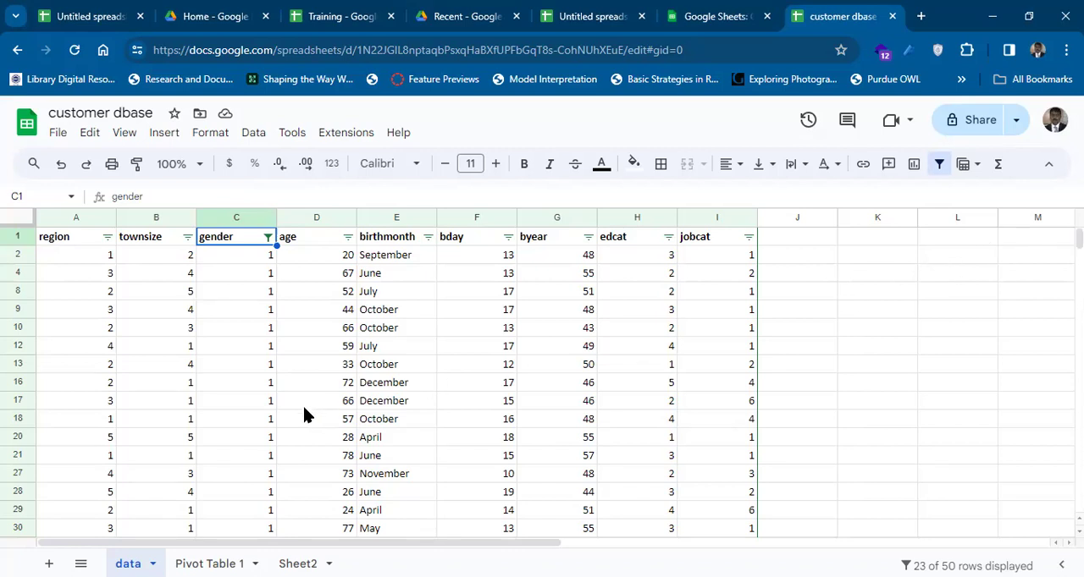
Select the filtered rows with their headers, range A1:I48, and copy them.
{"action": "key", "text": "Down"}
{"action": "key", "text": "Up"}
{"action": "key", "text": "Left"}
{"action": "key", "text": "Left"}
{"action": "key", "text": "Right"}
{"action": "key", "text": "Left"}
{"action": "key", "text": "shift+Down"}
{"action": "key", "text": "shift+Down"}
{"action": "key", "text": "shift+Down"}
{"action": "key", "text": "shift+Down"}
{"action": "key", "text": "shift+Down"}
{"action": "key", "text": "shift+Down"}
{"action": "key", "text": "shift+Down"}
{"action": "key", "text": "shift+Down"}
{"action": "key", "text": "shift+Down"}
{"action": "key", "text": "shift+Down"}
{"action": "key", "text": "shift+Down"}
{"action": "key", "text": "shift+Down"}
{"action": "key", "text": "shift+Down"}
{"action": "key", "text": "shift+Down"}
{"action": "key", "text": "shift+Down"}
{"action": "key", "text": "shift+Down"}
{"action": "key", "text": "shift+Down"}
{"action": "key", "text": "shift+Down"}
{"action": "key", "text": "shift+Down"}
{"action": "key", "text": "shift+Down"}
{"action": "key", "text": "shift+Down"}
{"action": "key", "text": "shift+Down"}
{"action": "key", "text": "shift+Down"}
{"action": "key", "text": "shift+Down"}
{"action": "key", "text": "shift+Down"}
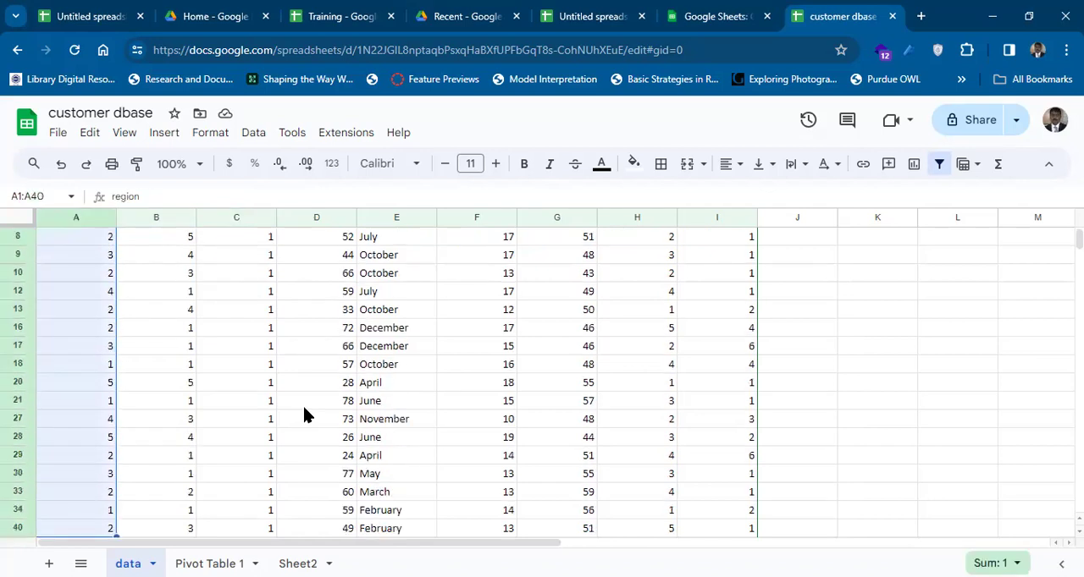
{"action": "key", "text": "shift+Up"}
{"action": "key", "text": "shift+Up"}
{"action": "key", "text": "shift+Up"}
{"action": "key", "text": "shift+Up"}
{"action": "key", "text": "shift+Down"}
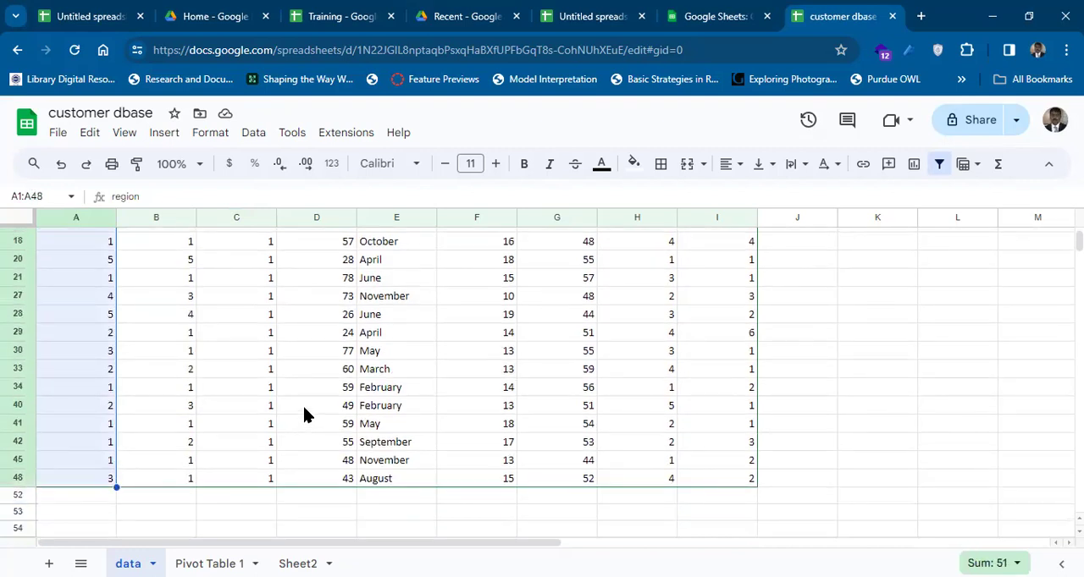
{"action": "key", "text": "shift+Right"}
{"action": "key", "text": "shift+Right"}
{"action": "key", "text": "shift+Right"}
{"action": "key", "text": "shift+Right"}
{"action": "key", "text": "shift+Right"}
{"action": "key", "text": "shift+Right"}
{"action": "key", "text": "shift+Right"}
{"action": "key", "text": "shift+Right"}
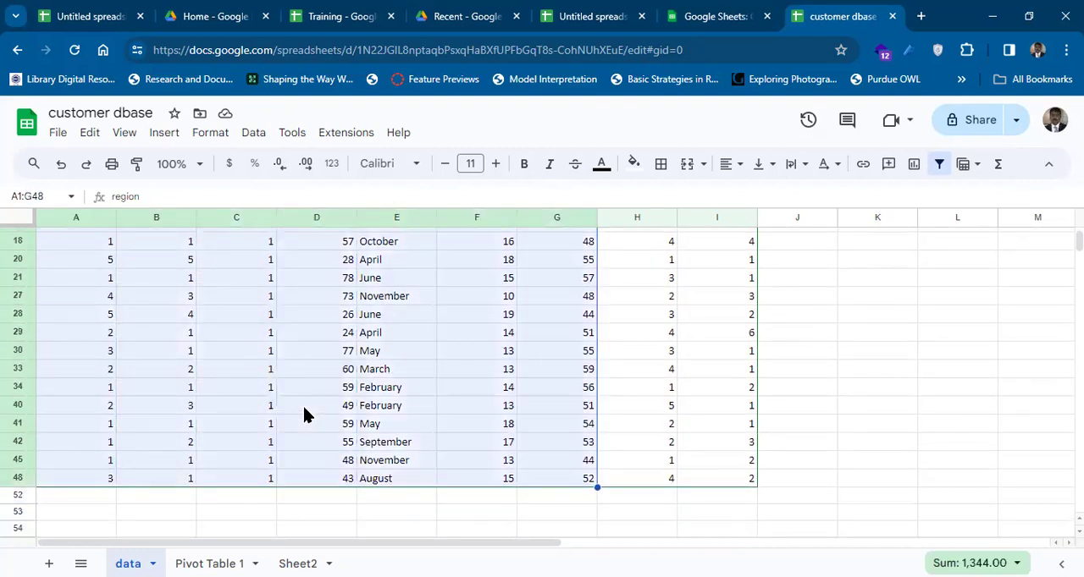
{"action": "key", "text": "ctrl+c"}
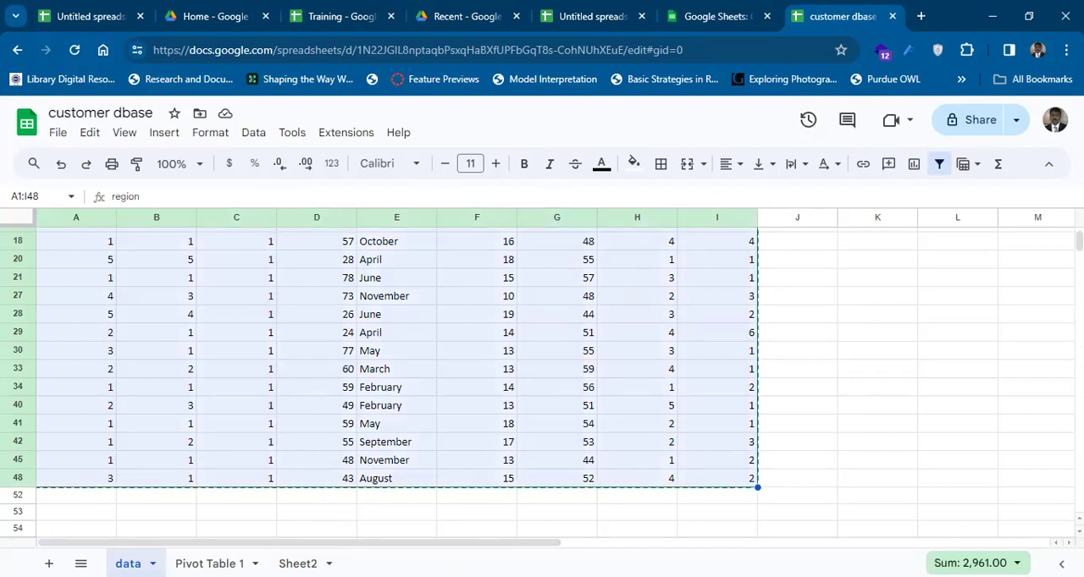
Add a new sheet and paste the copied gender 1 rows starting at cell A1.
{"action": "left_click", "coordinate": [49, 563]}
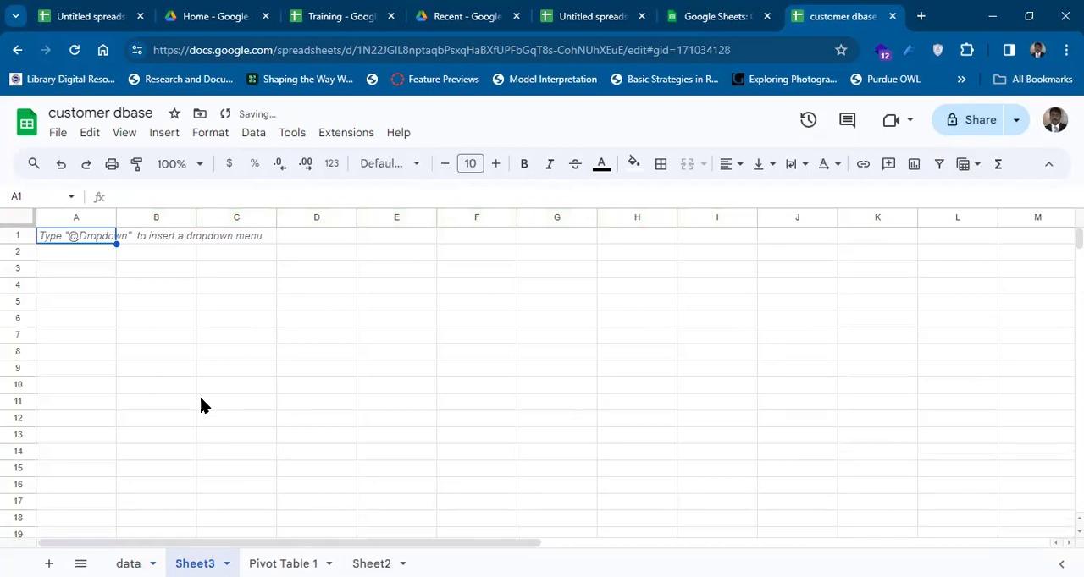
{"action": "key", "text": "ctrl+v"}
Look through the pasted rows on the new sheet, going down past the end of the data.
{"action": "key", "text": "Right"}
{"action": "key", "text": "Down"}
{"action": "key", "text": "Down"}
{"action": "key", "text": "Down"}
{"action": "key", "text": "Down"}
{"action": "key", "text": "Down"}
{"action": "key", "text": "Down"}
{"action": "key", "text": "Down"}
{"action": "key", "text": "Down"}
{"action": "key", "text": "Down"}
{"action": "key", "text": "Down"}
{"action": "key", "text": "Down"}
{"action": "key", "text": "Right"}
{"action": "key", "text": "Right"}
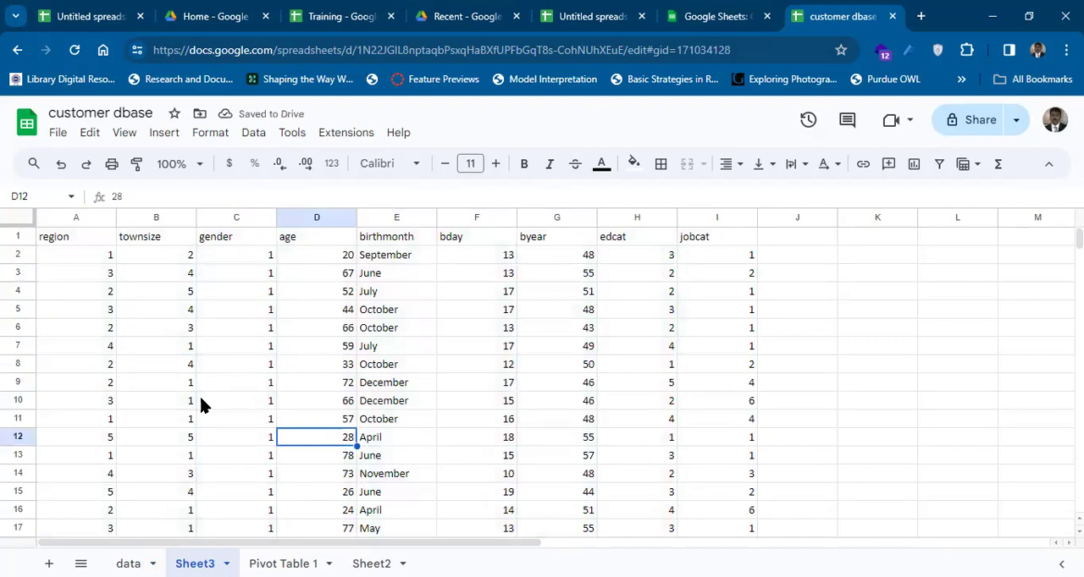
{"action": "key", "text": "Left"}
{"action": "key", "text": "Down"}
{"action": "key", "text": "Down"}
{"action": "key", "text": "Down"}
{"action": "key", "text": "Down"}
{"action": "key", "text": "Down"}
{"action": "key", "text": "Down"}
{"action": "key", "text": "Down"}
{"action": "key", "text": "Down"}
{"action": "key", "text": "Down"}
{"action": "key", "text": "Down"}
{"action": "key", "text": "Down"}
{"action": "key", "text": "Down"}
{"action": "key", "text": "Down"}
{"action": "key", "text": "Down"}
{"action": "key", "text": "Down"}
{"action": "key", "text": "Down"}
{"action": "key", "text": "Down"}
{"action": "key", "text": "Down"}
{"action": "key", "text": "Down"}
{"action": "key", "text": "Down"}
{"action": "key", "text": "Down"}
{"action": "key", "text": "Down"}
{"action": "key", "text": "Up"}
{"action": "key", "text": "Up"}
{"action": "key", "text": "Up"}
{"action": "key", "text": "Up"}
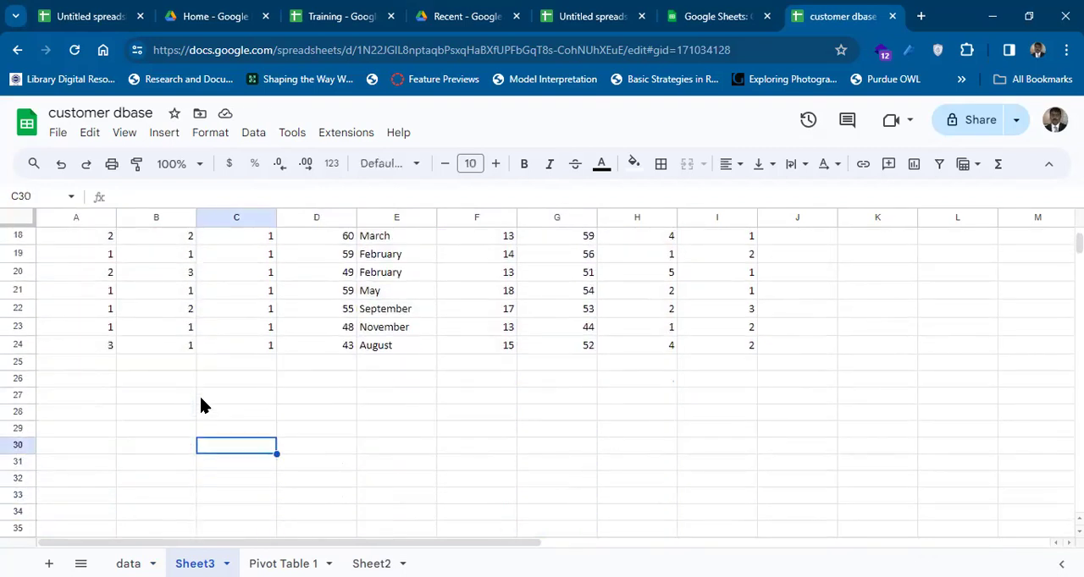
{"action": "key", "text": "Up"}
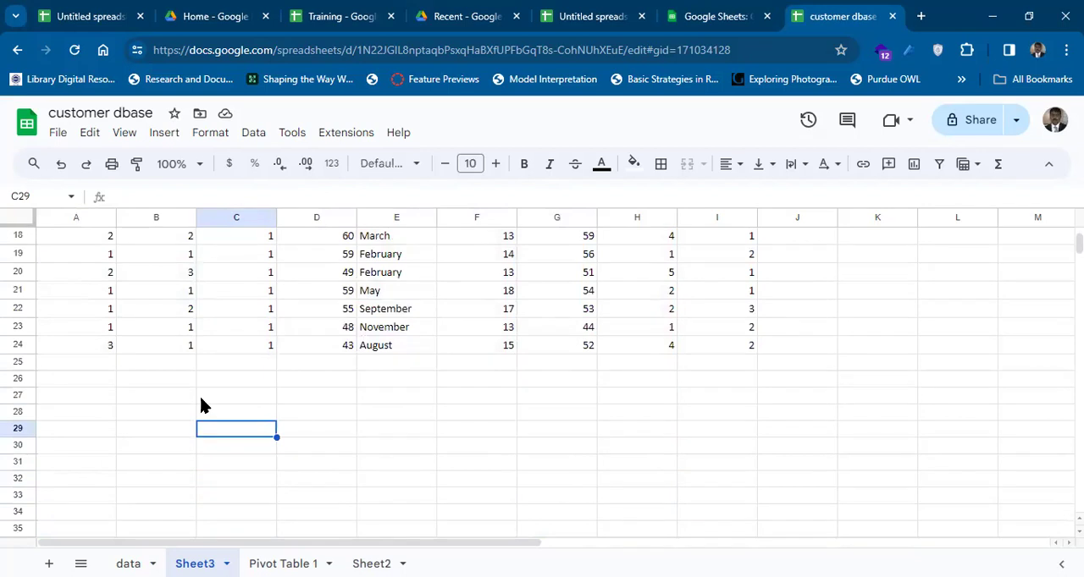
Return to the data sheet and change the gender filter to show only rows with 0.
{"action": "left_click", "coordinate": [128, 563]}
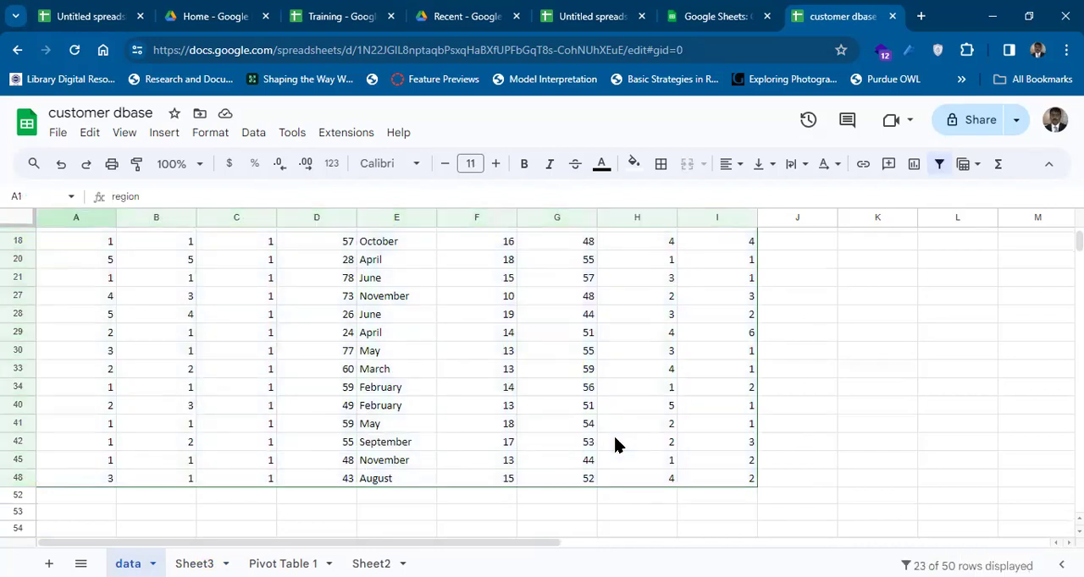
{"action": "scroll", "coordinate": [616, 444], "scroll_direction": "up", "scroll_amount": 5}
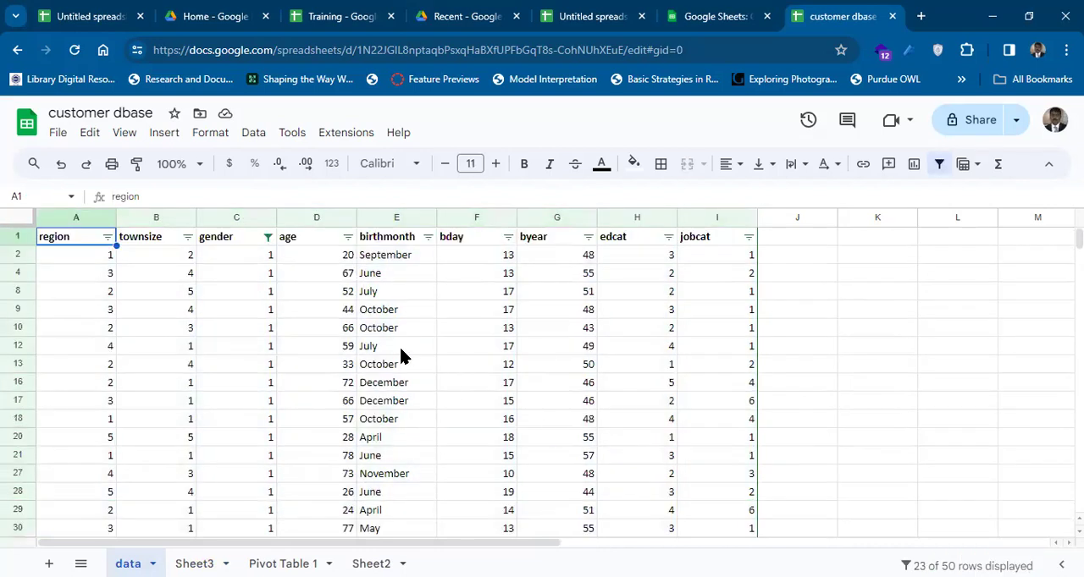
{"action": "left_click", "coordinate": [268, 240]}
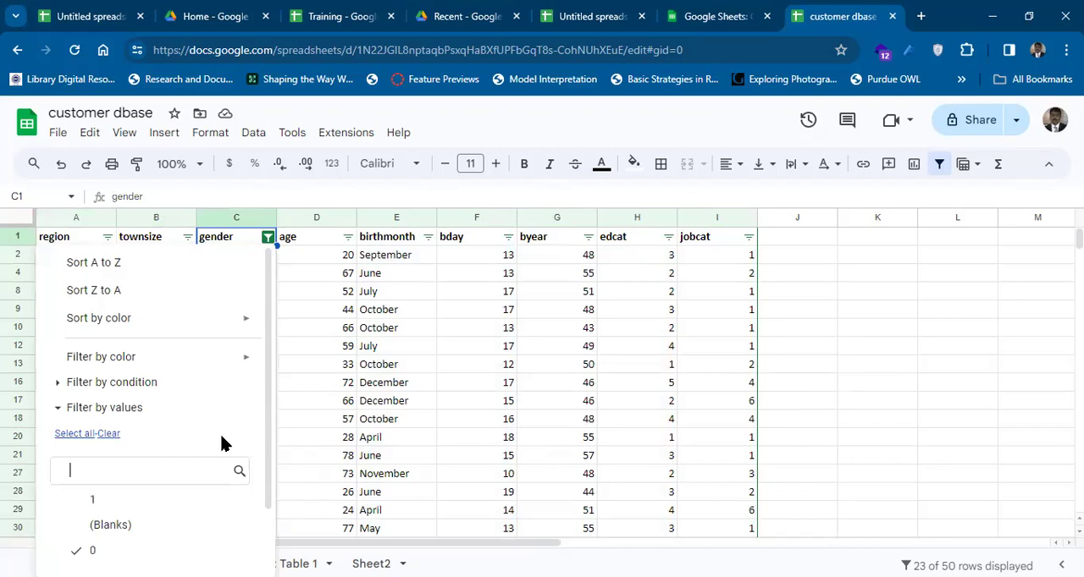
{"action": "left_click_drag", "start_coordinate": [266, 493], "coordinate": [264, 573]}
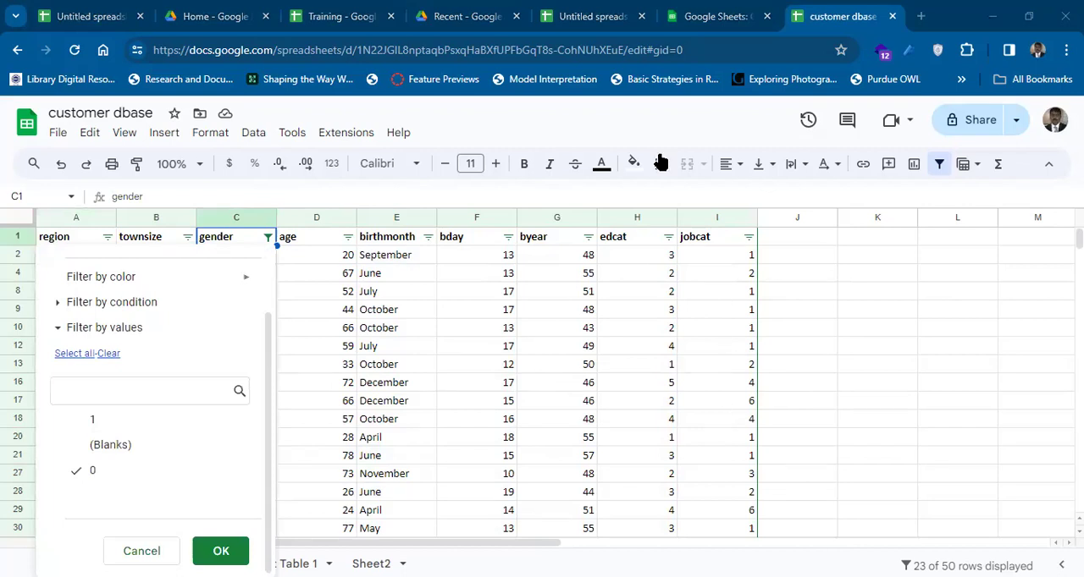
{"action": "left_click", "coordinate": [220, 551]}
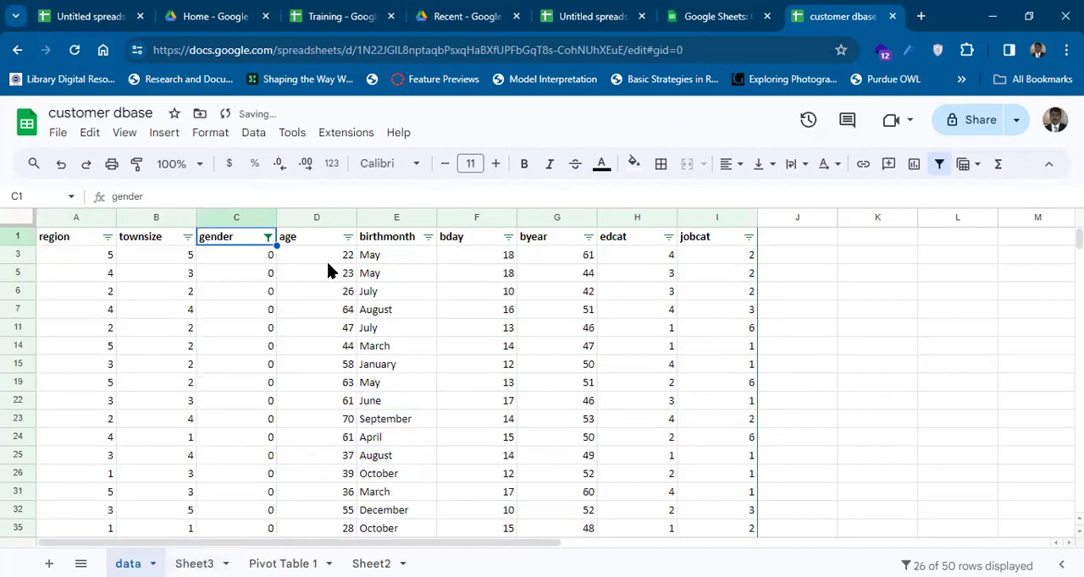
Select the filtered gender 0 rows with their headers, range A1:I50, and copy them.
{"action": "key", "text": "Left"}
{"action": "key", "text": "Left"}
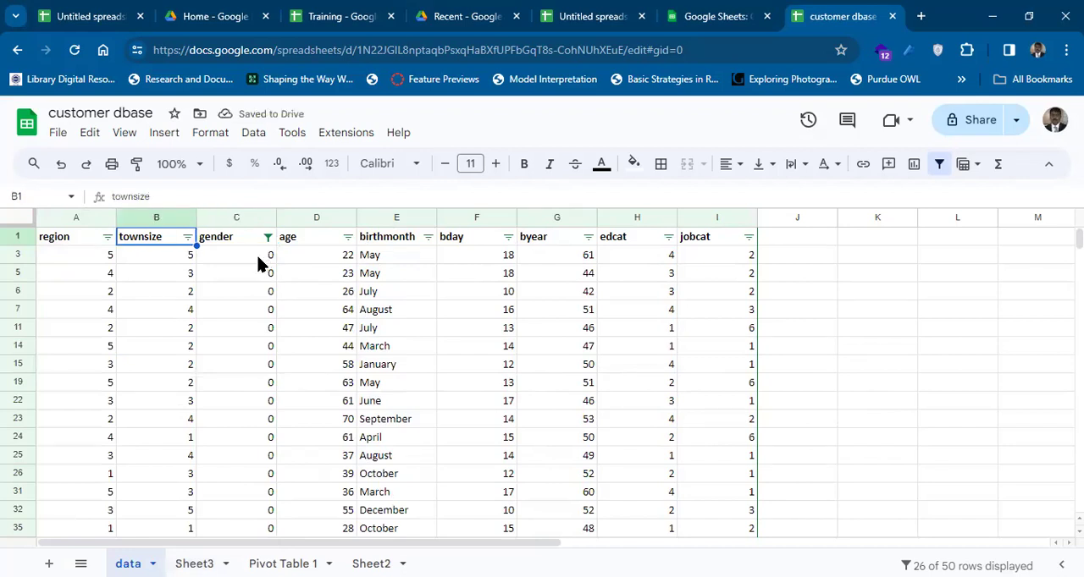
{"action": "key", "text": "shift+Down"}
{"action": "key", "text": "shift+Down"}
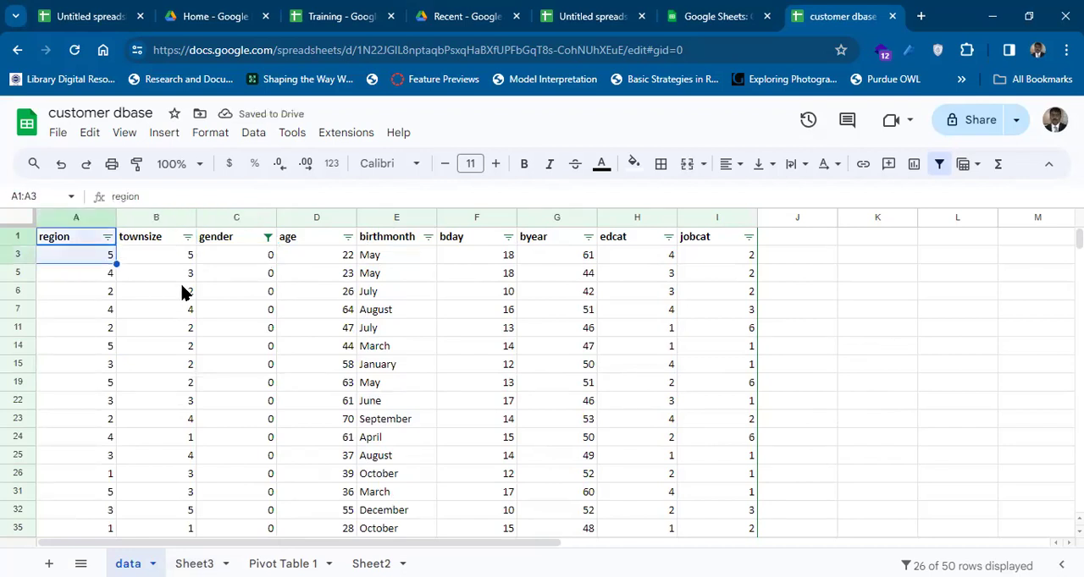
{"action": "key", "text": "shift+Down"}
{"action": "key", "text": "shift+Down"}
{"action": "key", "text": "shift+Down"}
{"action": "key", "text": "shift+Down"}
{"action": "key", "text": "shift+Down"}
{"action": "key", "text": "shift+Down"}
{"action": "key", "text": "shift+Down"}
{"action": "key", "text": "shift+Down"}
{"action": "key", "text": "shift+Down"}
{"action": "key", "text": "shift+Down"}
{"action": "key", "text": "shift+Down"}
{"action": "key", "text": "shift+Down"}
{"action": "key", "text": "shift+Down"}
{"action": "key", "text": "shift+Down"}
{"action": "key", "text": "shift+Down"}
{"action": "key", "text": "shift+Down"}
{"action": "key", "text": "shift+Down"}
{"action": "key", "text": "shift+Down"}
{"action": "key", "text": "shift+Down"}
{"action": "key", "text": "shift+Down"}
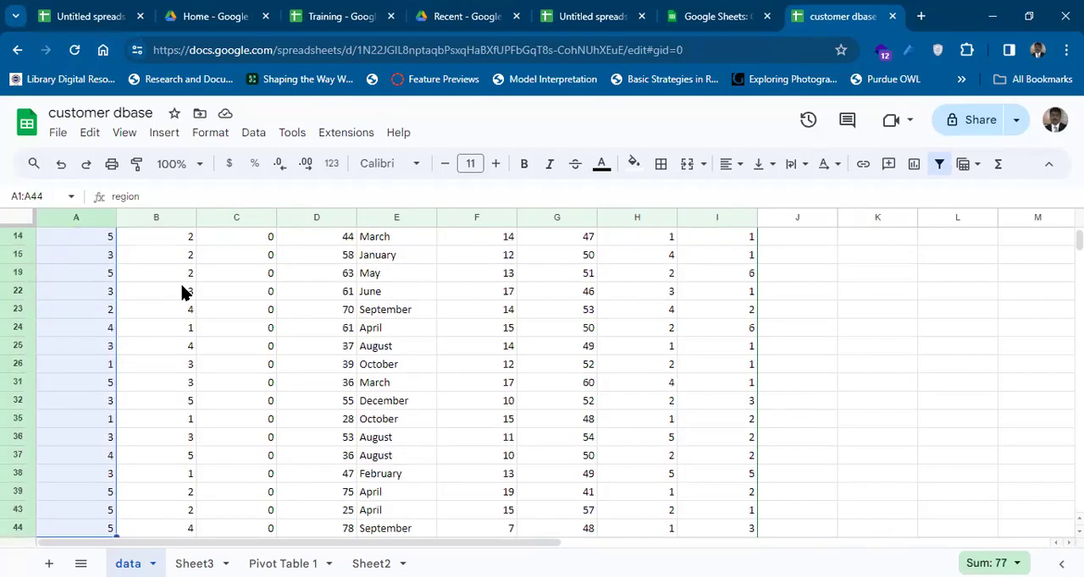
{"action": "key", "text": "shift+Up"}
{"action": "key", "text": "shift+Up"}
{"action": "key", "text": "shift+Right"}
{"action": "key", "text": "shift+Right"}
{"action": "key", "text": "shift+Right"}
{"action": "key", "text": "shift+Right"}
{"action": "key", "text": "shift+Right"}
{"action": "key", "text": "shift+Right"}
{"action": "key", "text": "shift+Right"}
{"action": "key", "text": "shift+Right"}
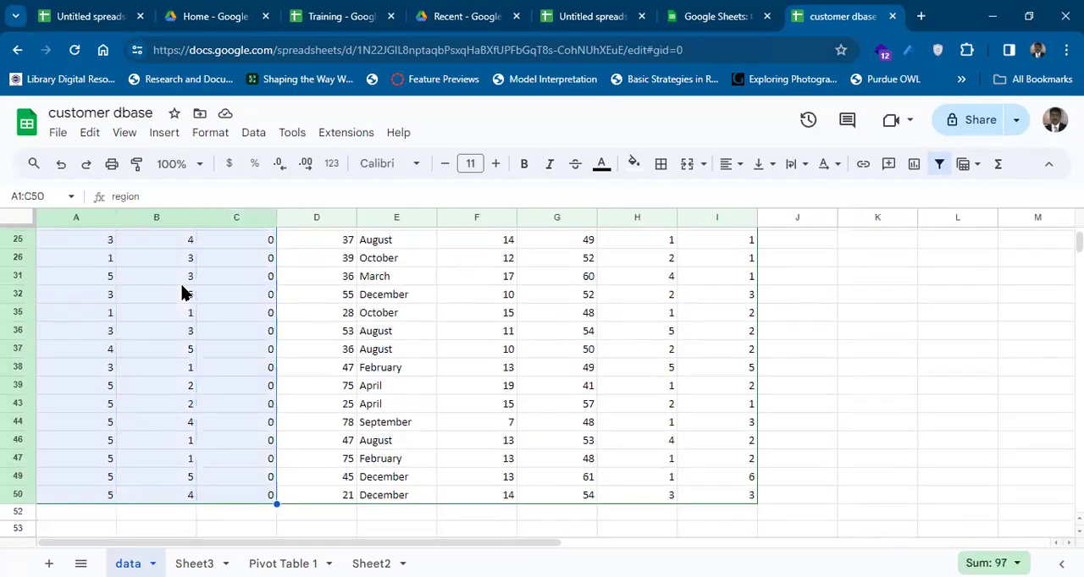
{"action": "key", "text": "ctrl+c"}
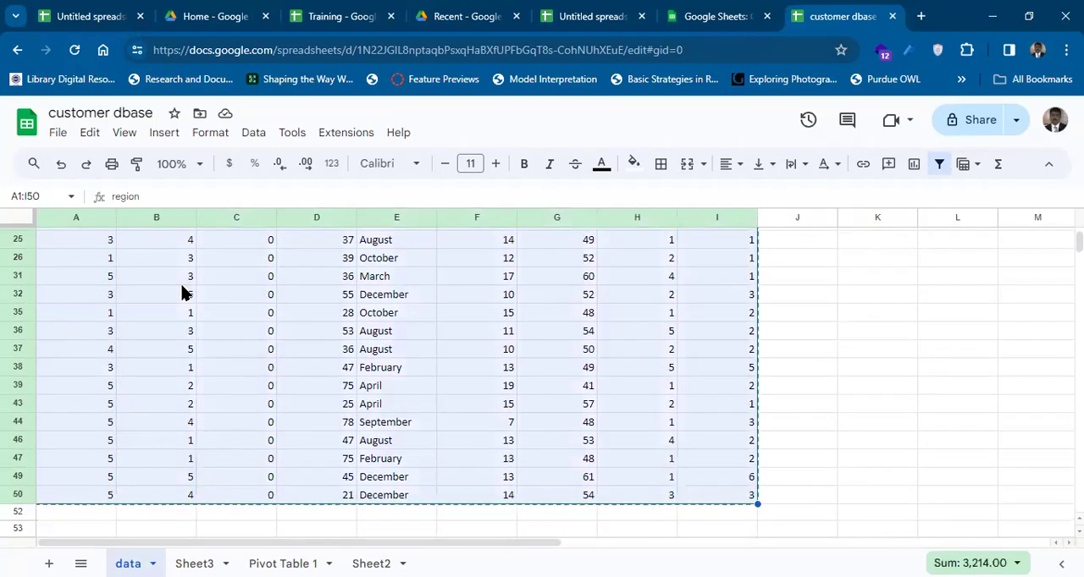
Paste the copied gender 0 rows on Sheet3 below the gender 1 rows, starting at cell A28.
{"action": "left_click", "coordinate": [371, 563]}
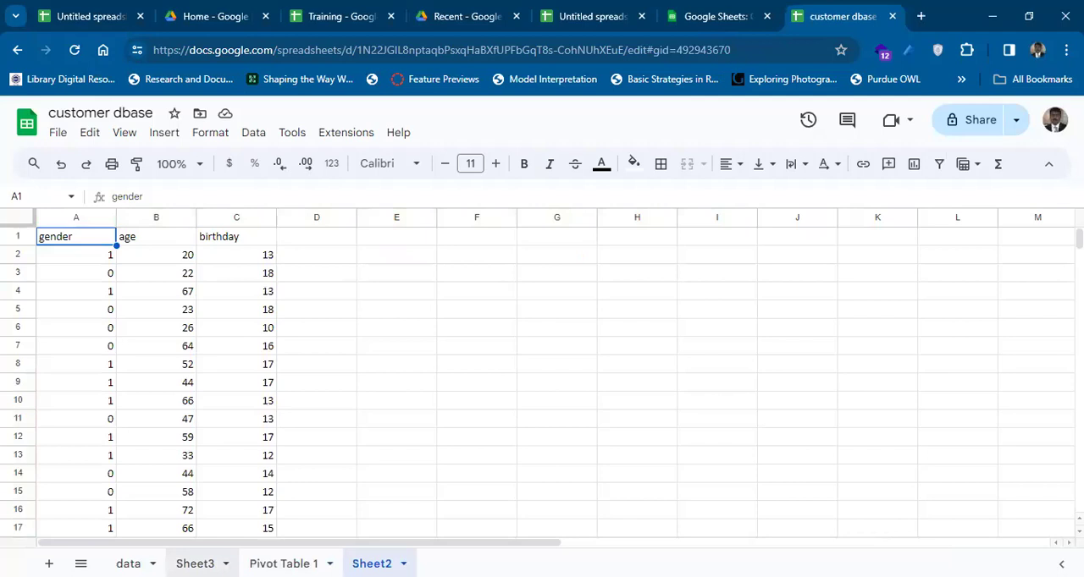
{"action": "left_click", "coordinate": [195, 563]}
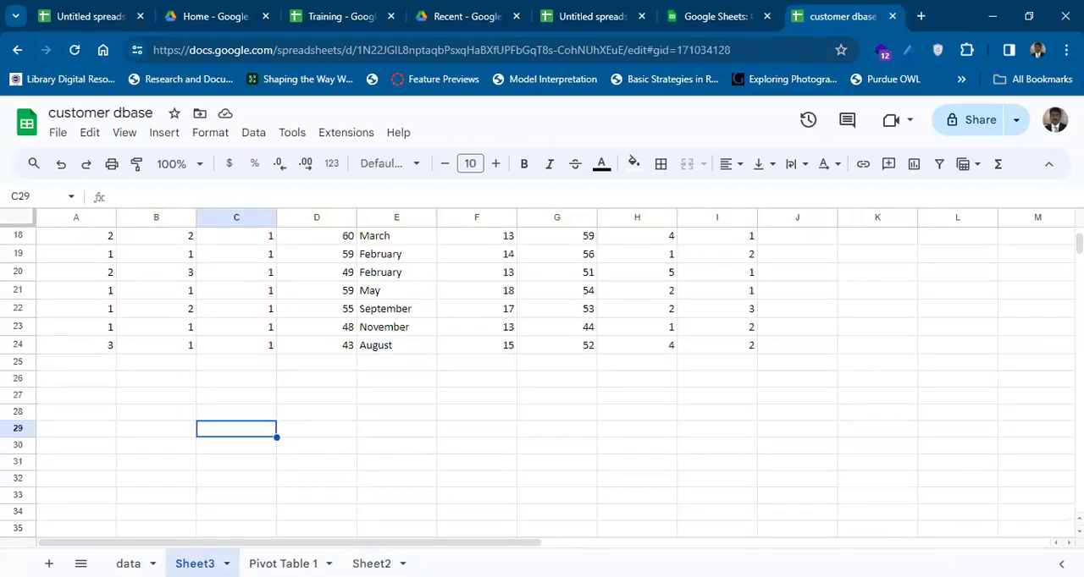
{"action": "left_click", "coordinate": [77, 413]}
{"action": "key", "text": "ctrl+v"}
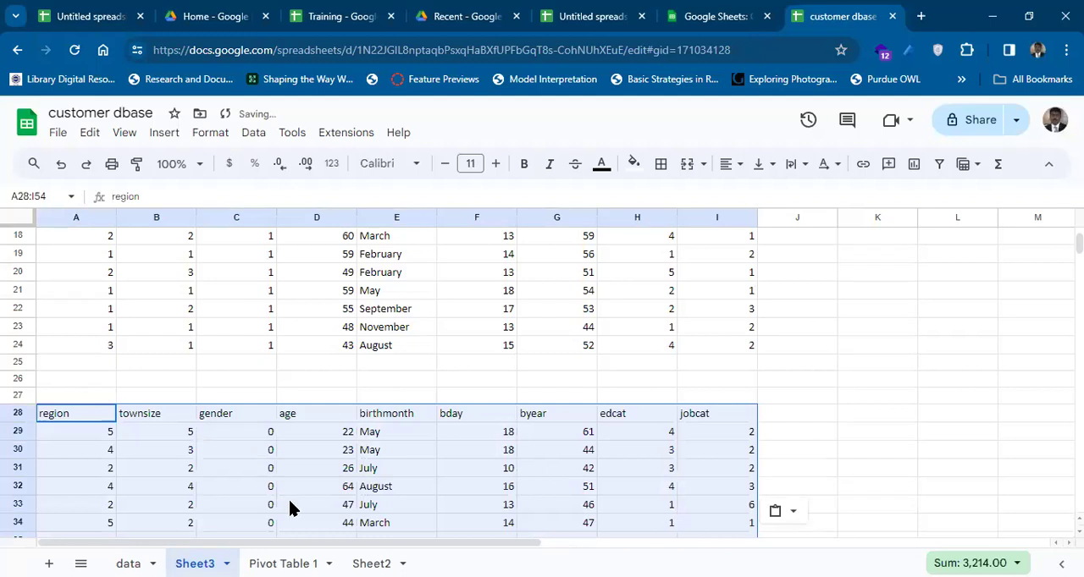
Return to the data sheet, remove its filter and go back to cell A1.
{"action": "left_click", "coordinate": [128, 563]}
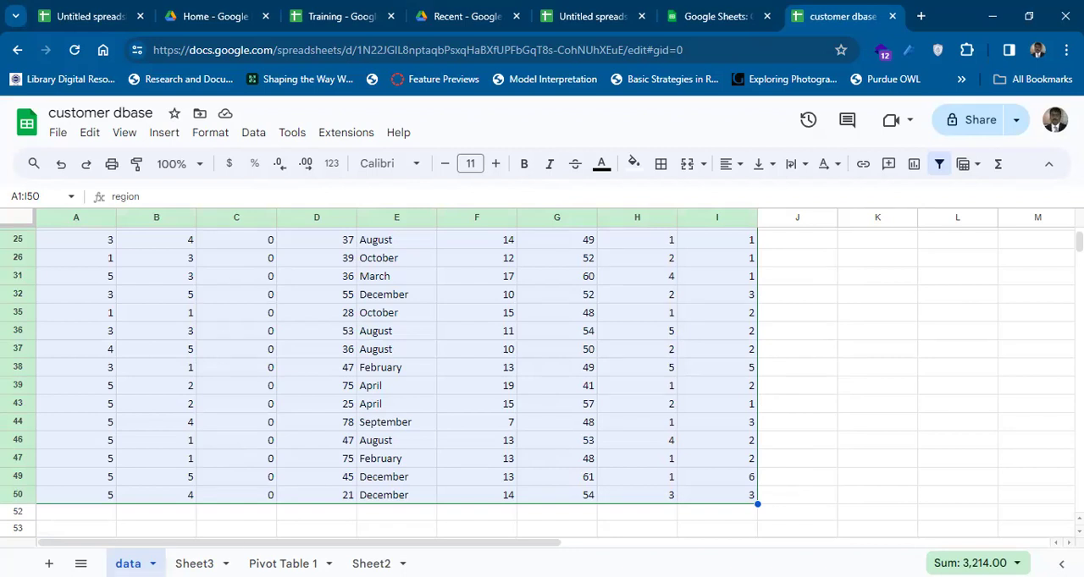
{"action": "key", "text": "ctrl+Home"}
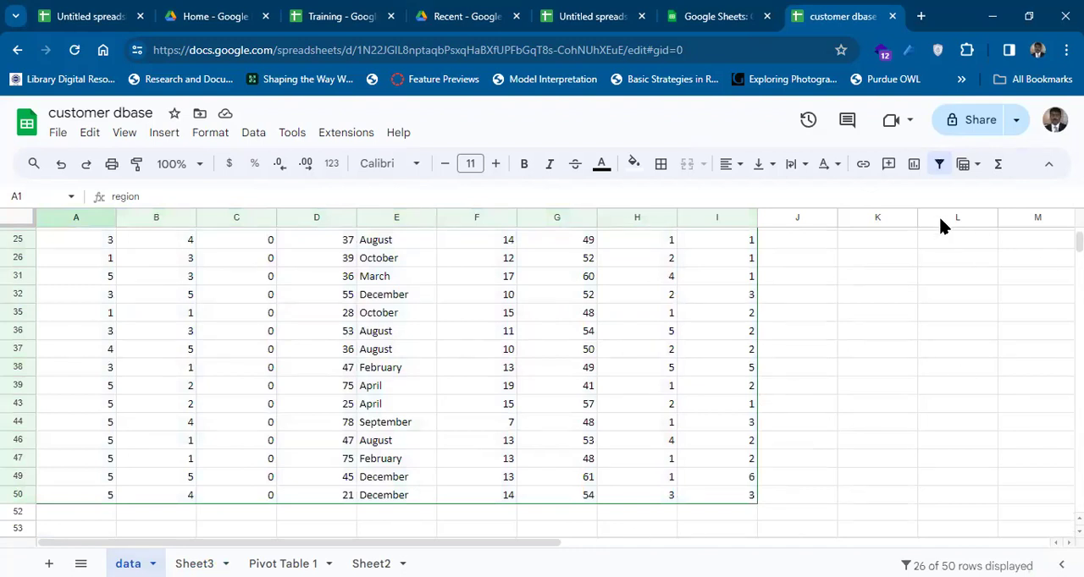
{"action": "left_click", "coordinate": [938, 165]}
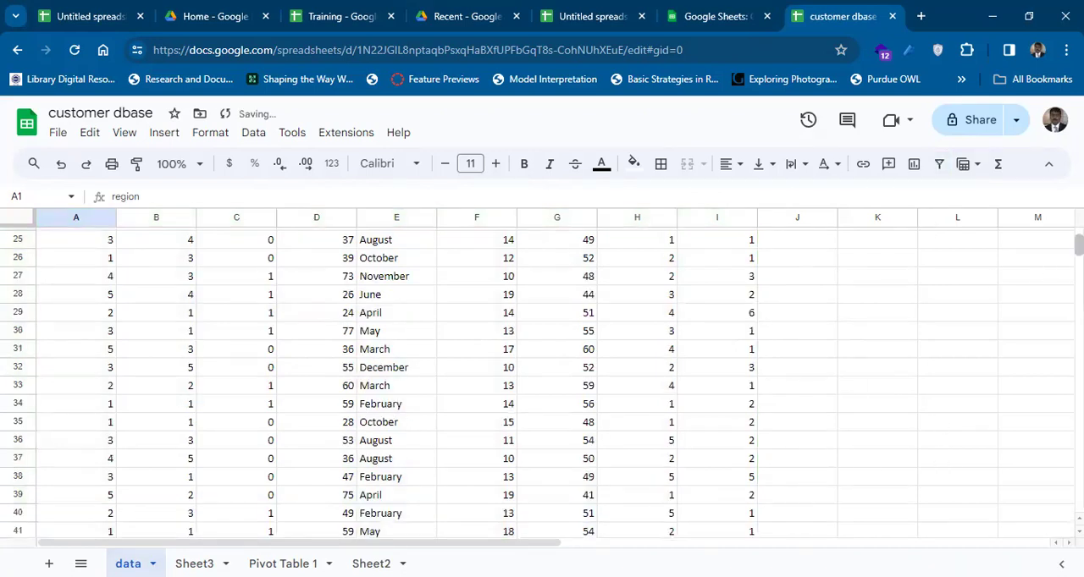
{"action": "key", "text": "ctrl+Home"}
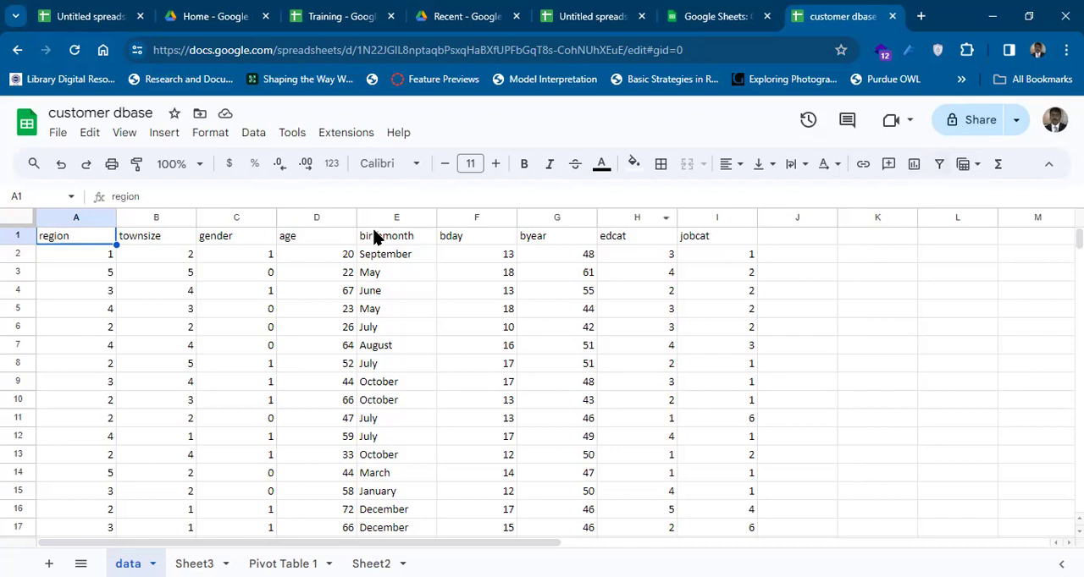
Add a protected range for cell A1 of the data sheet and open its editing permissions.
{"action": "left_click", "coordinate": [253, 136]}
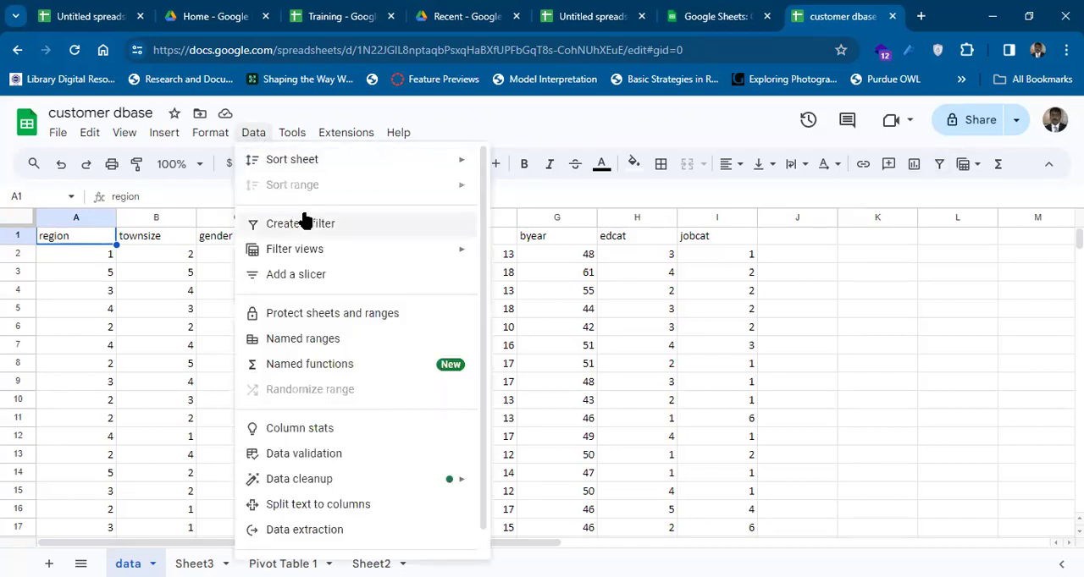
{"action": "mouse_move", "coordinate": [314, 250]}
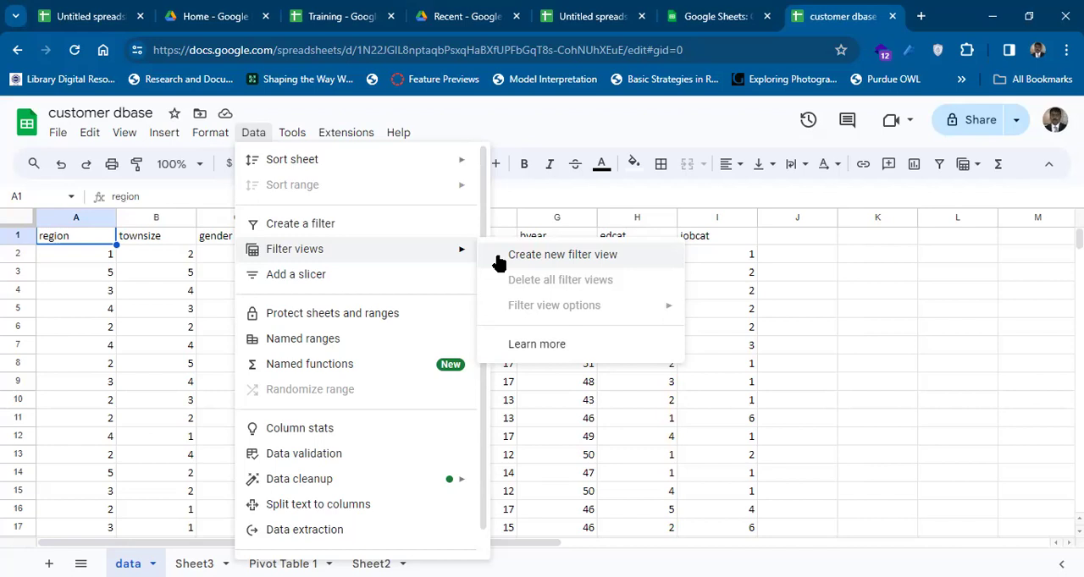
{"action": "left_click", "coordinate": [388, 317]}
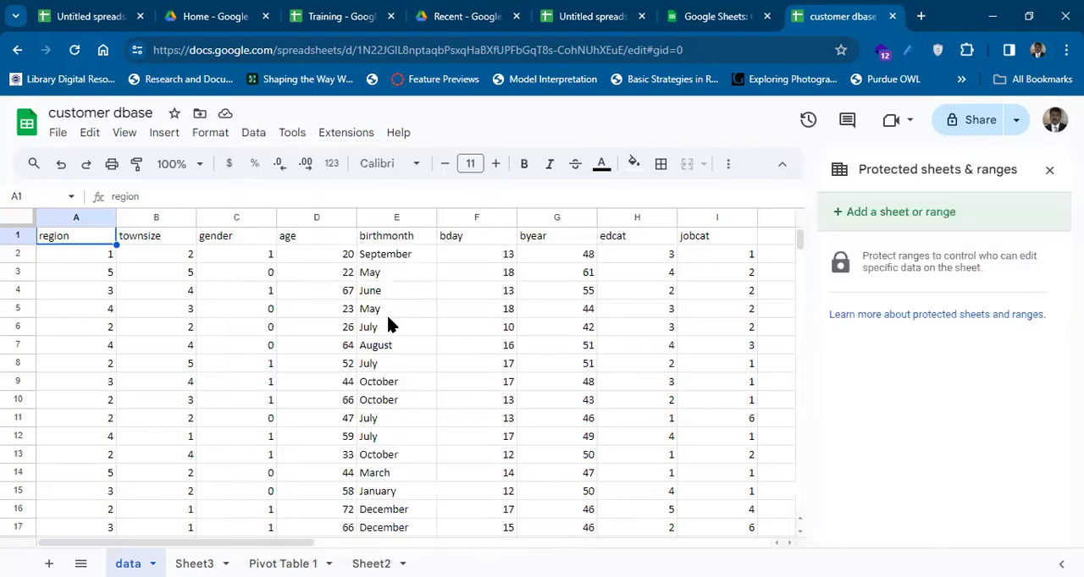
{"action": "left_click", "coordinate": [879, 216]}
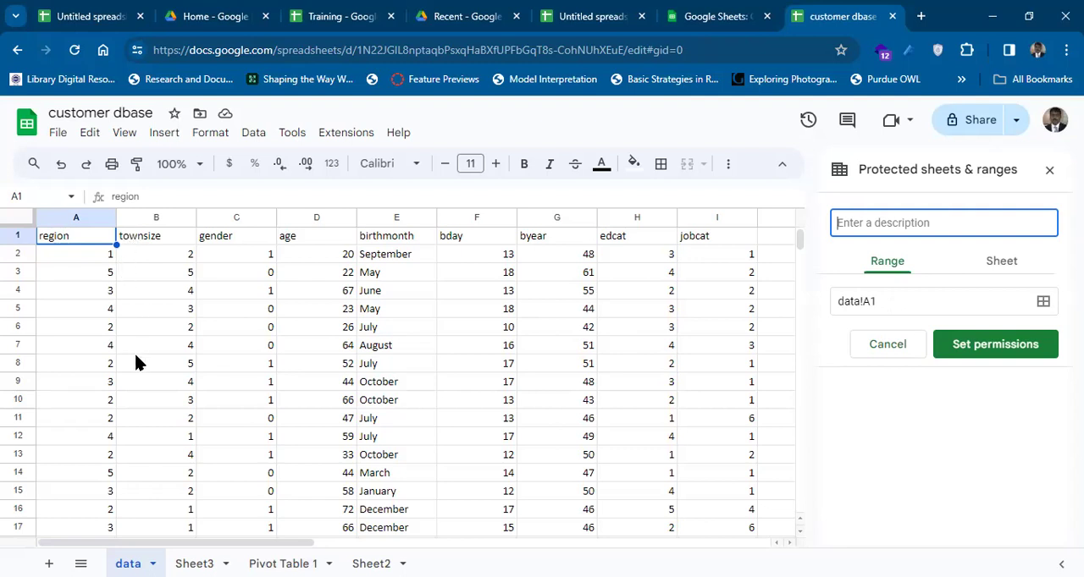
{"action": "left_click", "coordinate": [993, 347]}
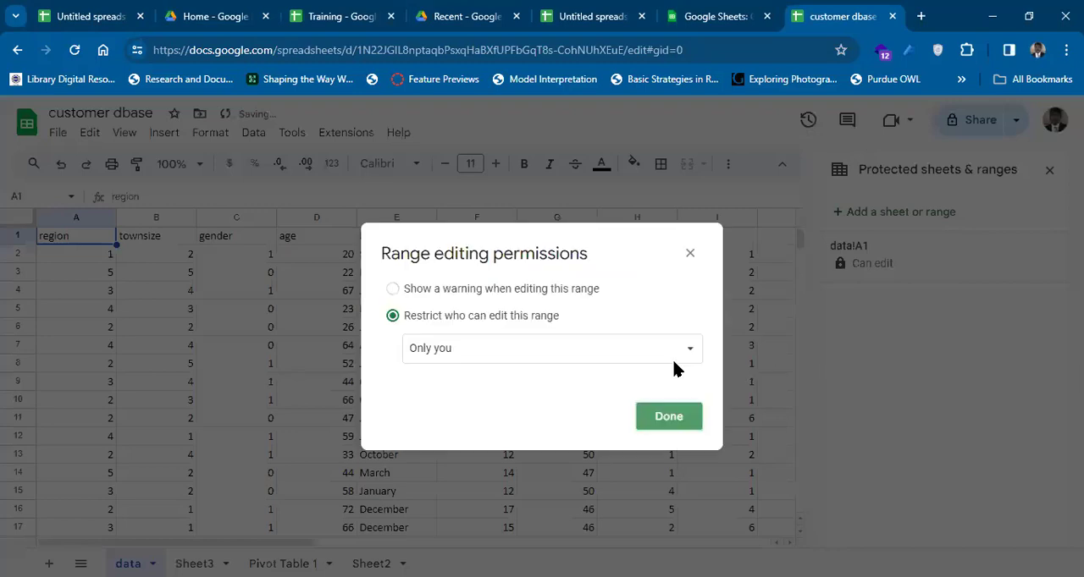
Try the Custom editor restriction for the protected range, and set it to show a warning when editing instead.
{"action": "left_click", "coordinate": [523, 354]}
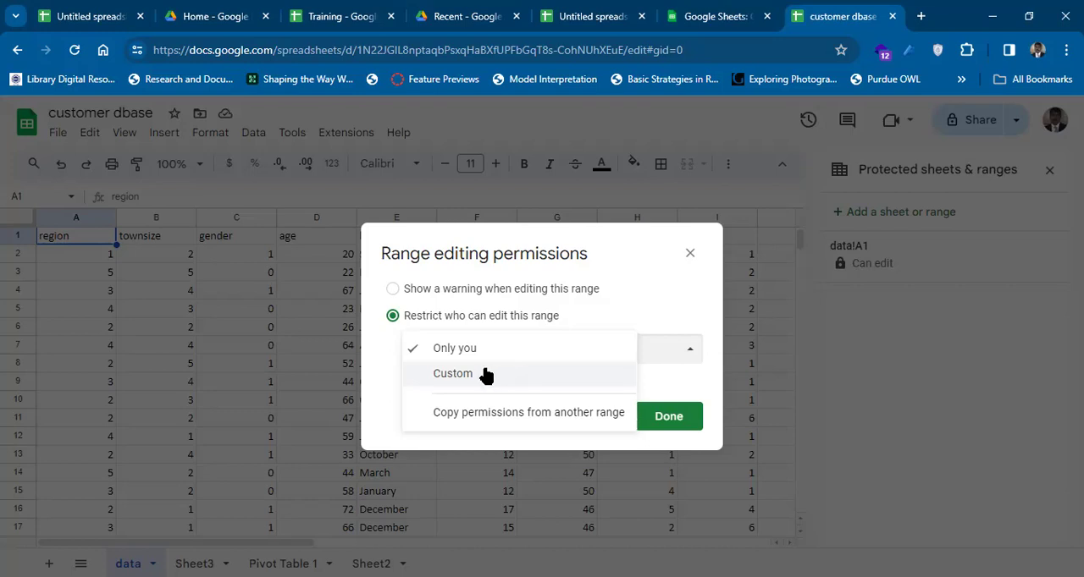
{"action": "left_click", "coordinate": [485, 375]}
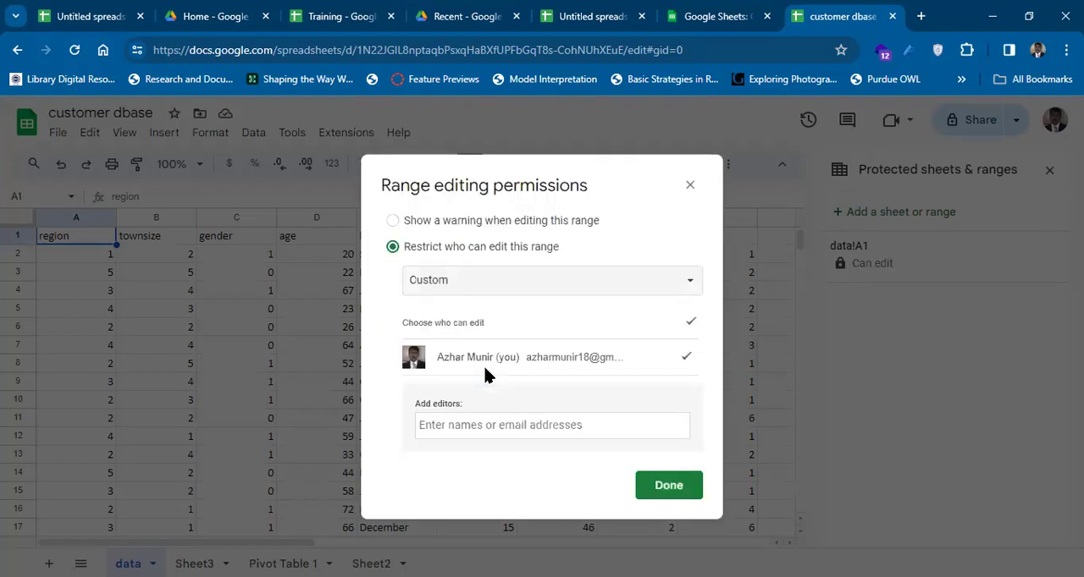
{"action": "left_click", "coordinate": [488, 426]}
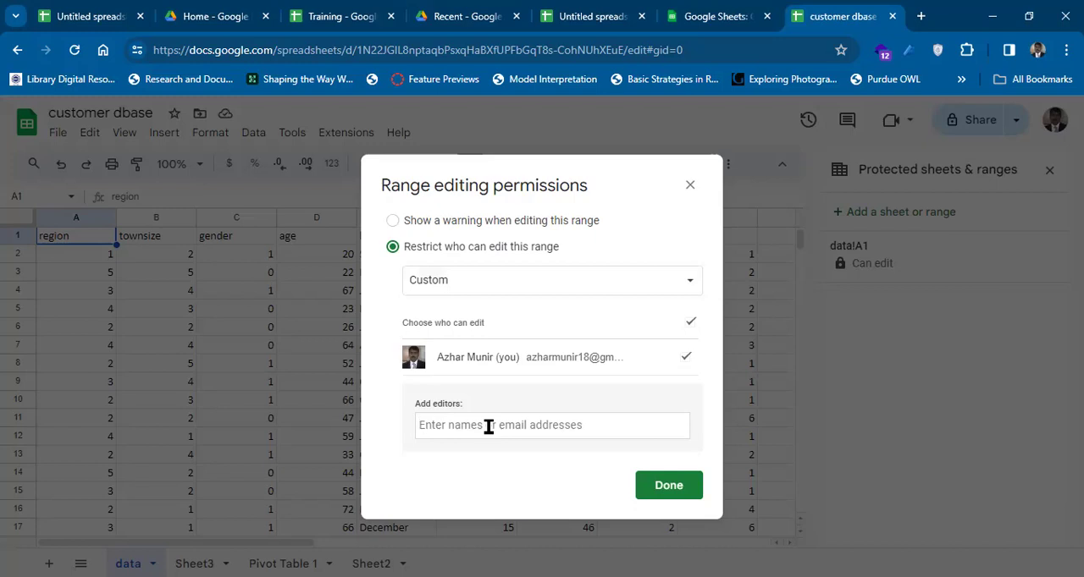
{"action": "left_click", "coordinate": [488, 222]}
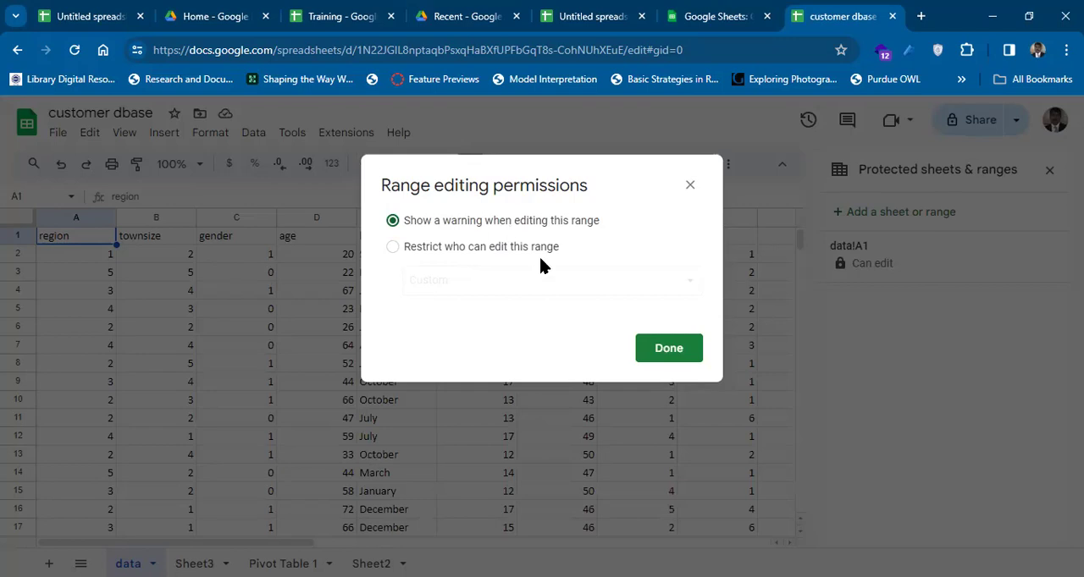
{"action": "left_click", "coordinate": [680, 360]}
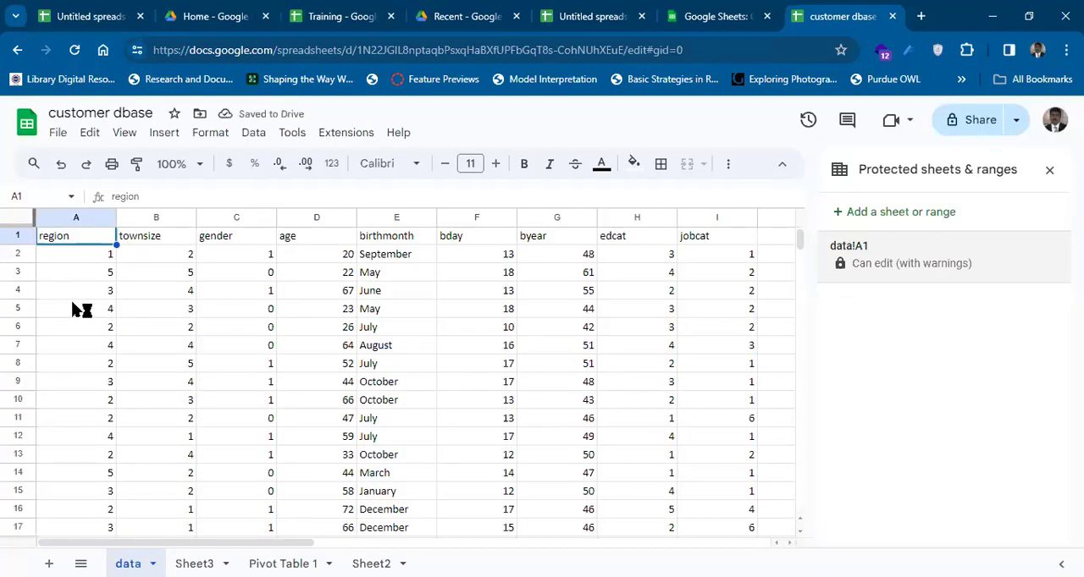
Try entering "kdsa;" in cell A5 and discard the entry.
{"action": "left_click", "coordinate": [73, 310]}
{"action": "type", "text": "kdsa;"}
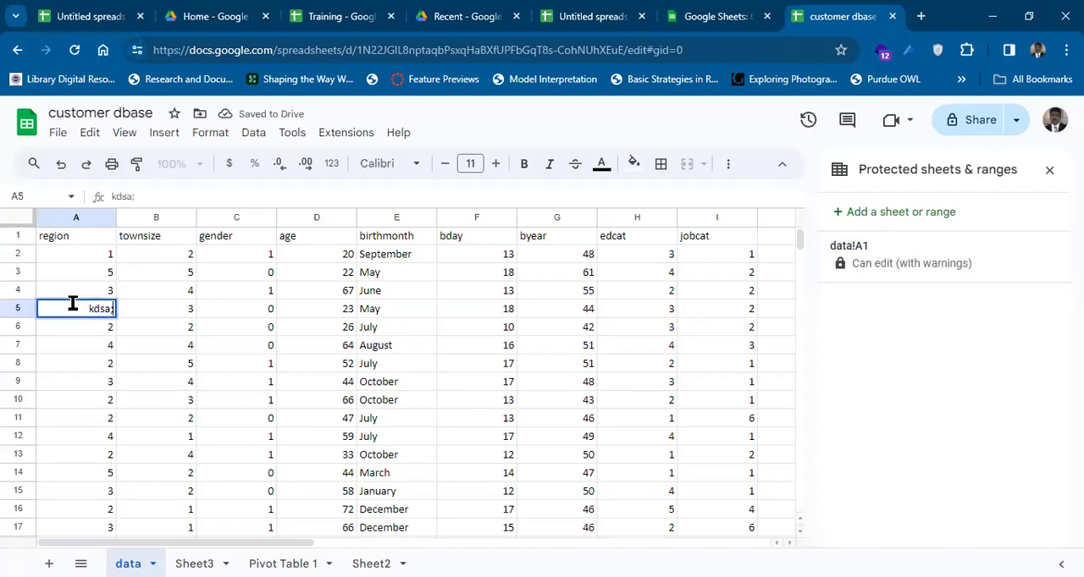
{"action": "key", "text": "Escape"}
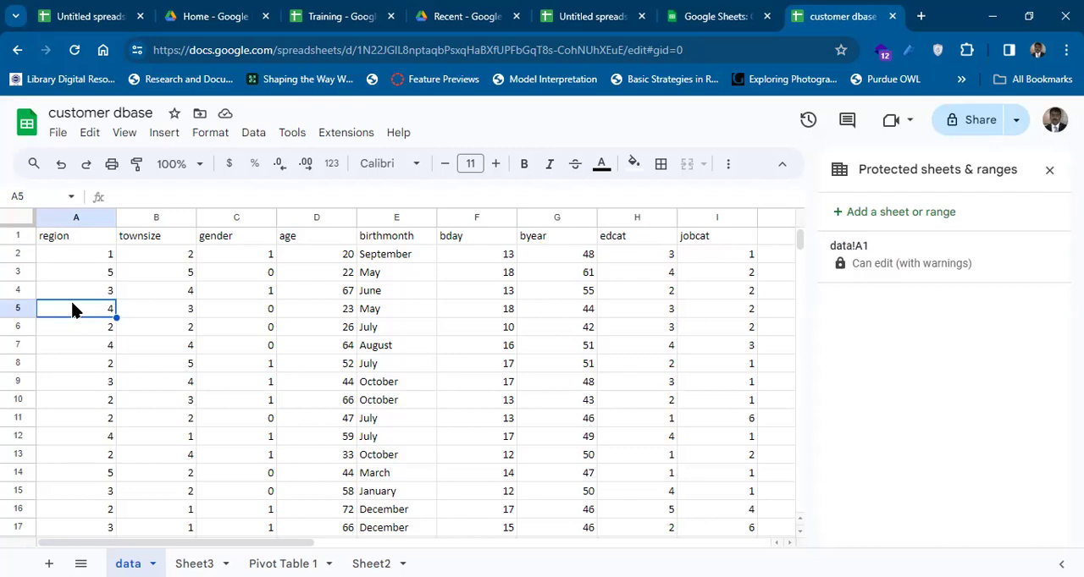
Try restricting who can edit protected cell A1 by copying permissions from another range, and cancel the change.
{"action": "left_click", "coordinate": [838, 260]}
{"action": "left_click", "coordinate": [925, 349]}
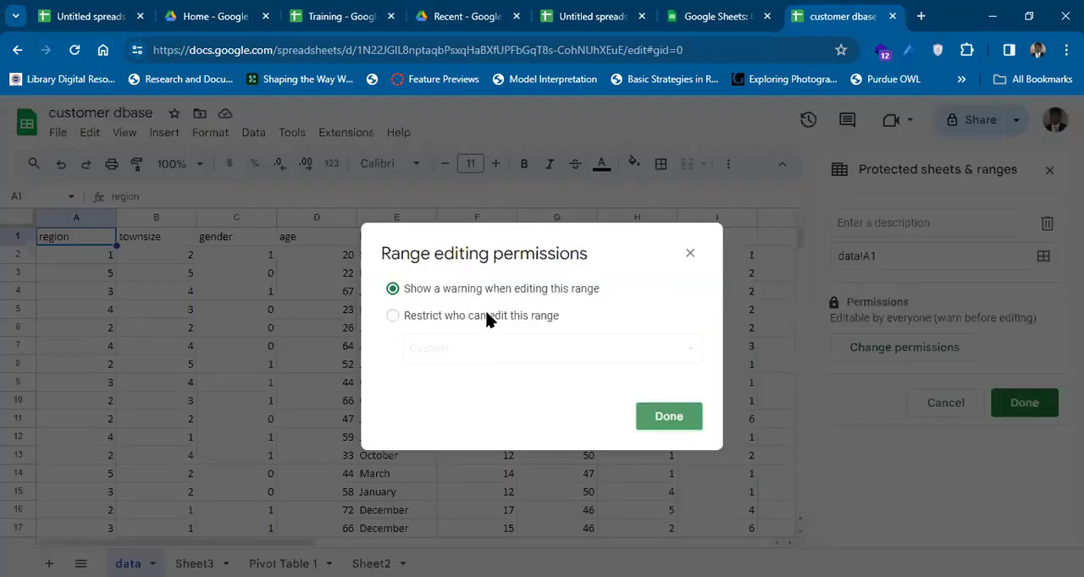
{"action": "left_click", "coordinate": [486, 315]}
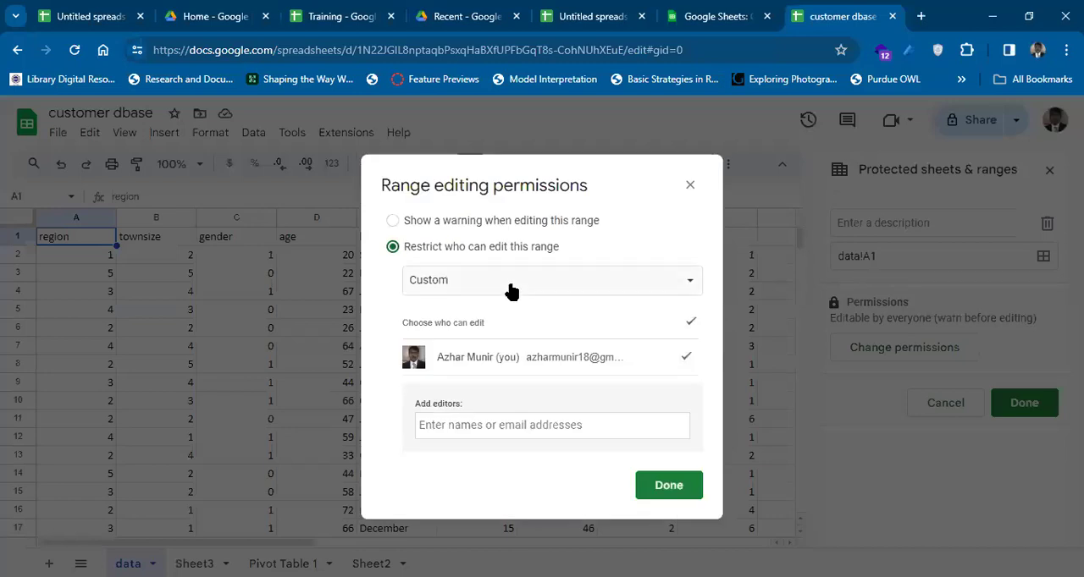
{"action": "left_click", "coordinate": [511, 291]}
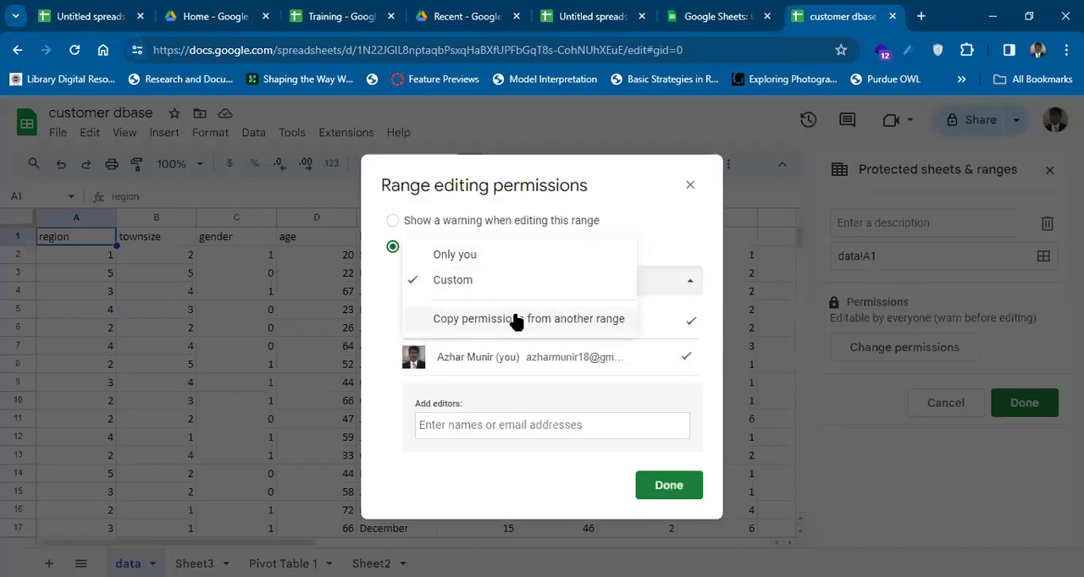
{"action": "left_click", "coordinate": [514, 319]}
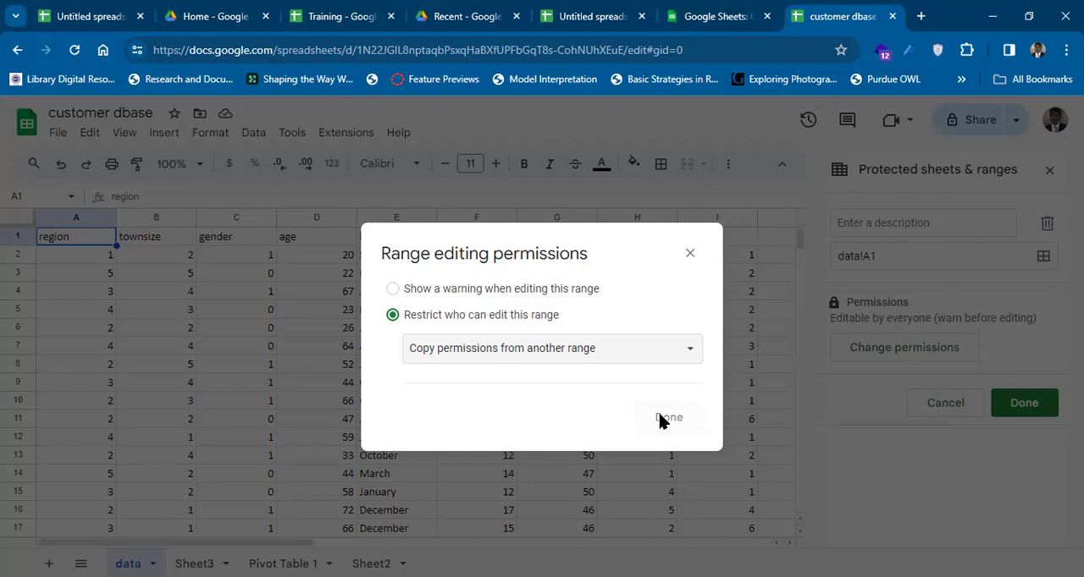
{"action": "left_click", "coordinate": [689, 254]}
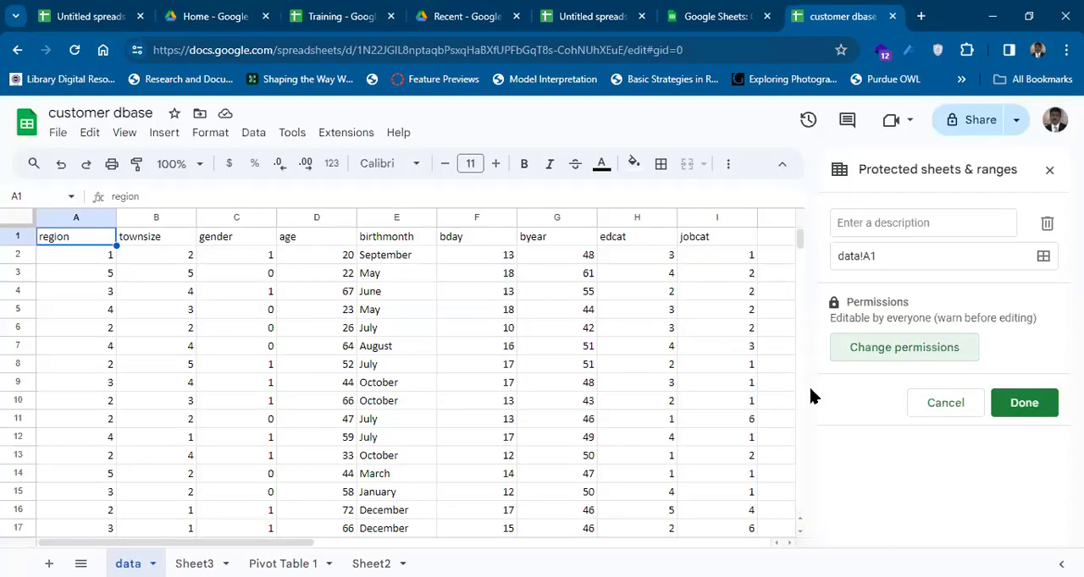
{"action": "left_click", "coordinate": [938, 402]}
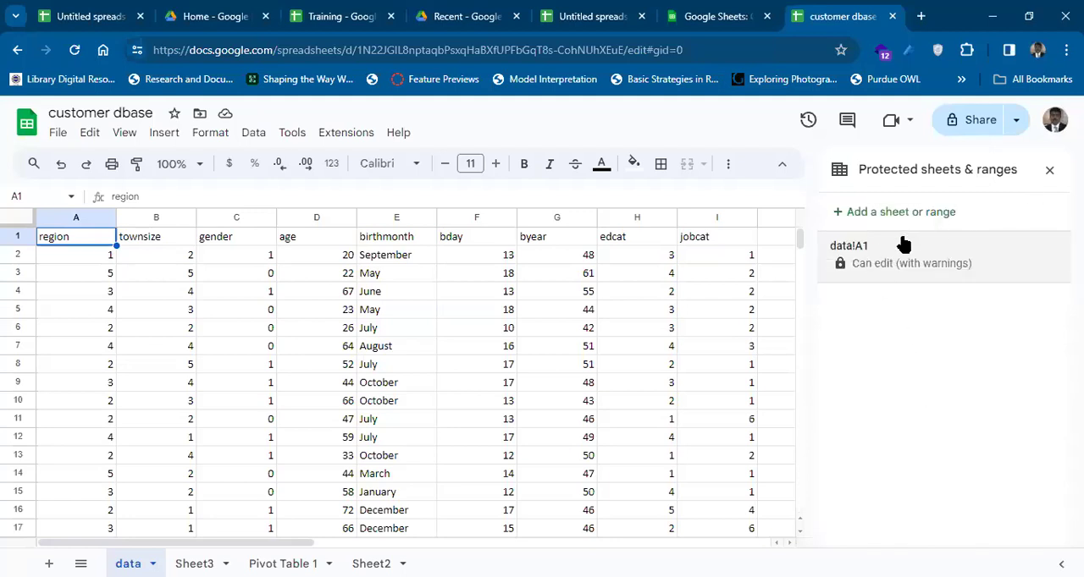
Delete the protection on data!A1, suppressing the edit warning for 5 minutes, and close the protection settings.
{"action": "left_click", "coordinate": [867, 250]}
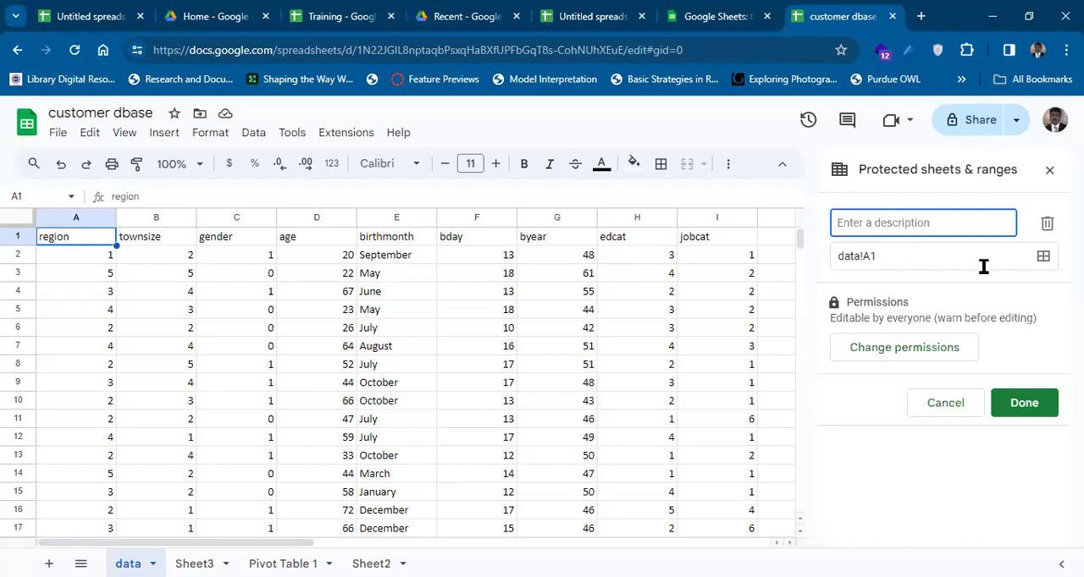
{"action": "left_click", "coordinate": [1047, 224]}
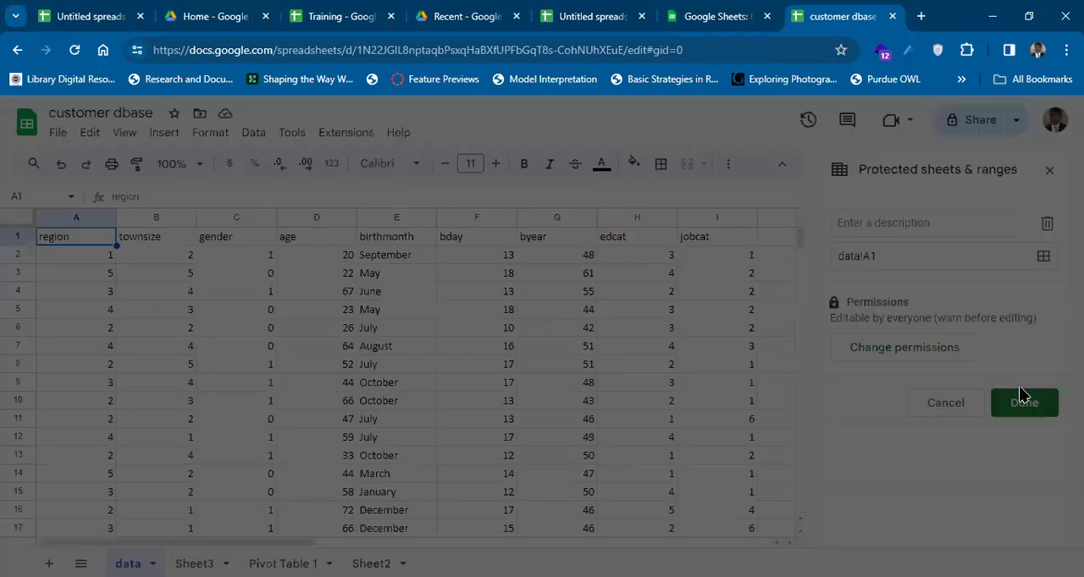
{"action": "left_click", "coordinate": [682, 398]}
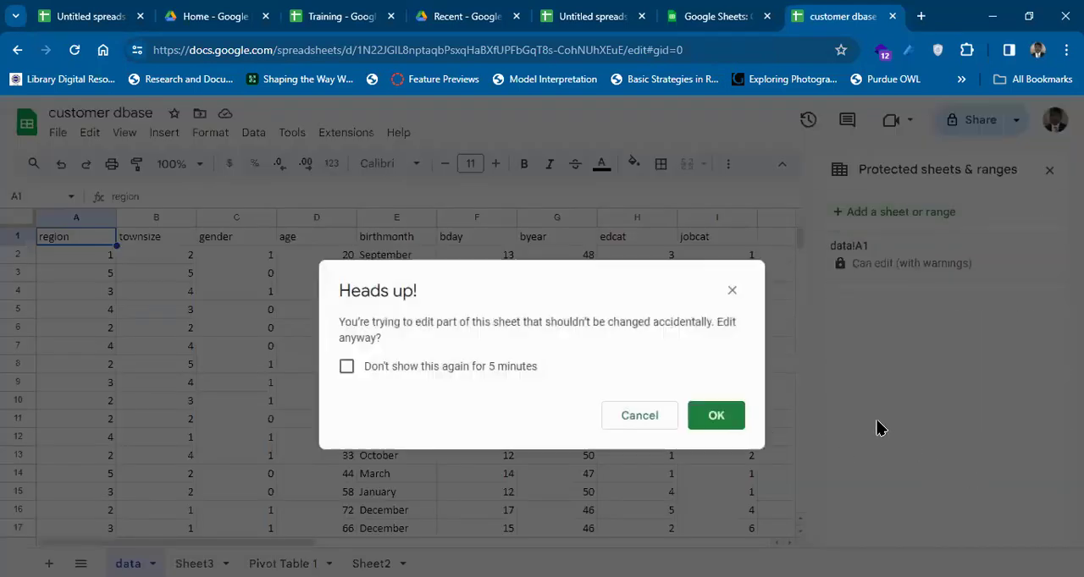
{"action": "left_click", "coordinate": [489, 374]}
{"action": "left_click", "coordinate": [713, 414]}
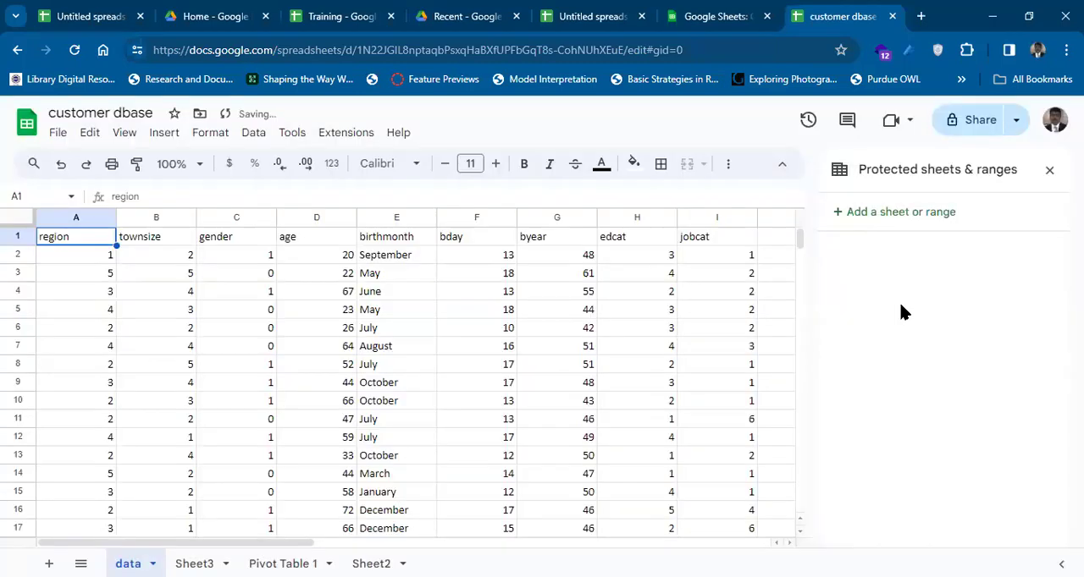
{"action": "left_click", "coordinate": [1049, 170]}
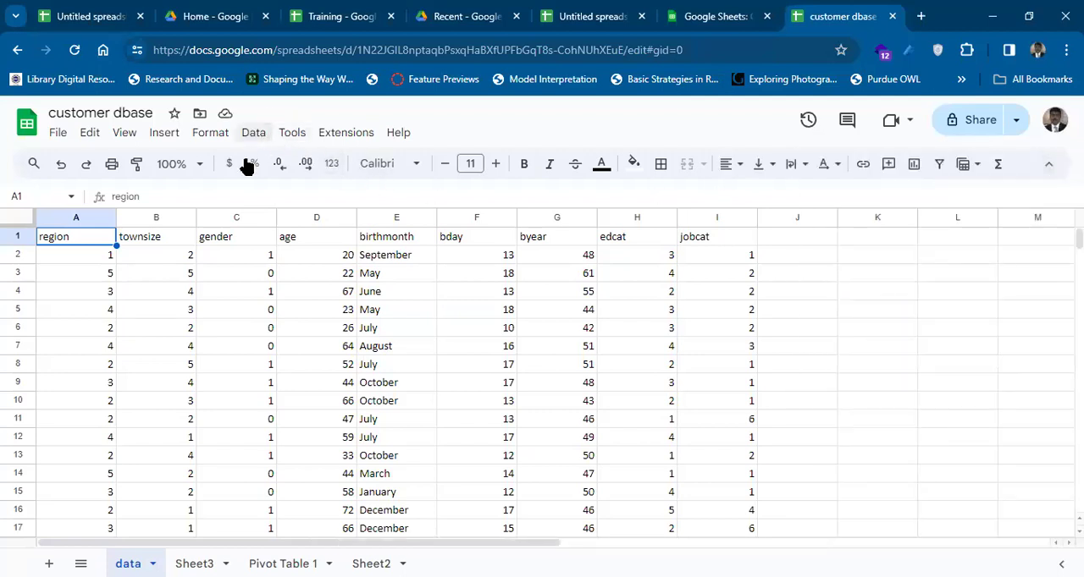
{"action": "key", "text": "Down"}
{"action": "key", "text": "Down"}
{"action": "key", "text": "Down"}
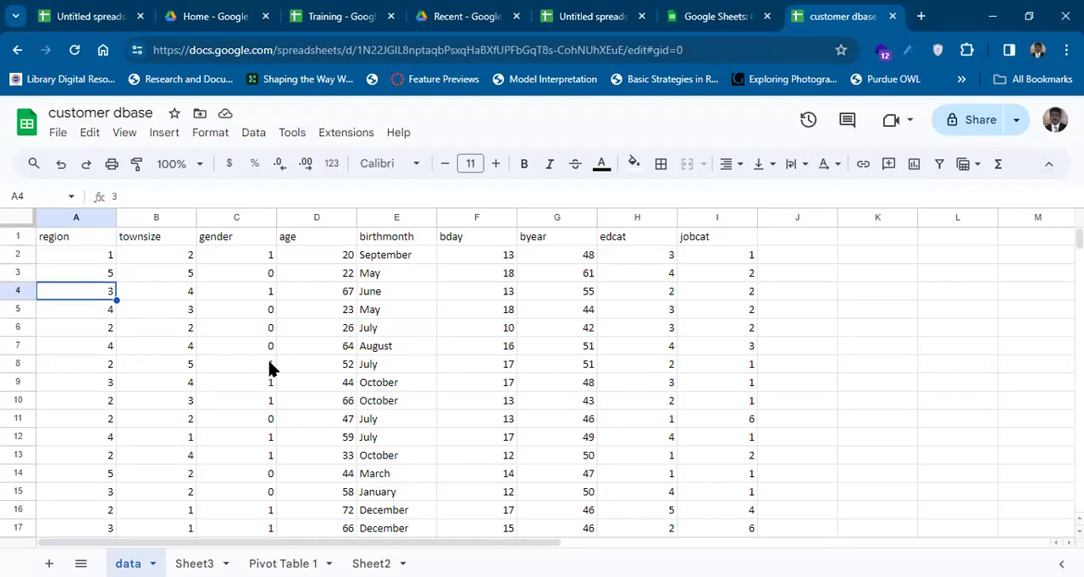
{"action": "key", "text": "Up"}
{"action": "key", "text": "Up"}
{"action": "key", "text": "Up"}
{"action": "key", "text": "Right"}
{"action": "key", "text": "Right"}
{"action": "key", "text": "Right"}
{"action": "key", "text": "Right"}
{"action": "key", "text": "Right"}
{"action": "key", "text": "Right"}
{"action": "key", "text": "Right"}
{"action": "key", "text": "Right"}
{"action": "key", "text": "Right"}
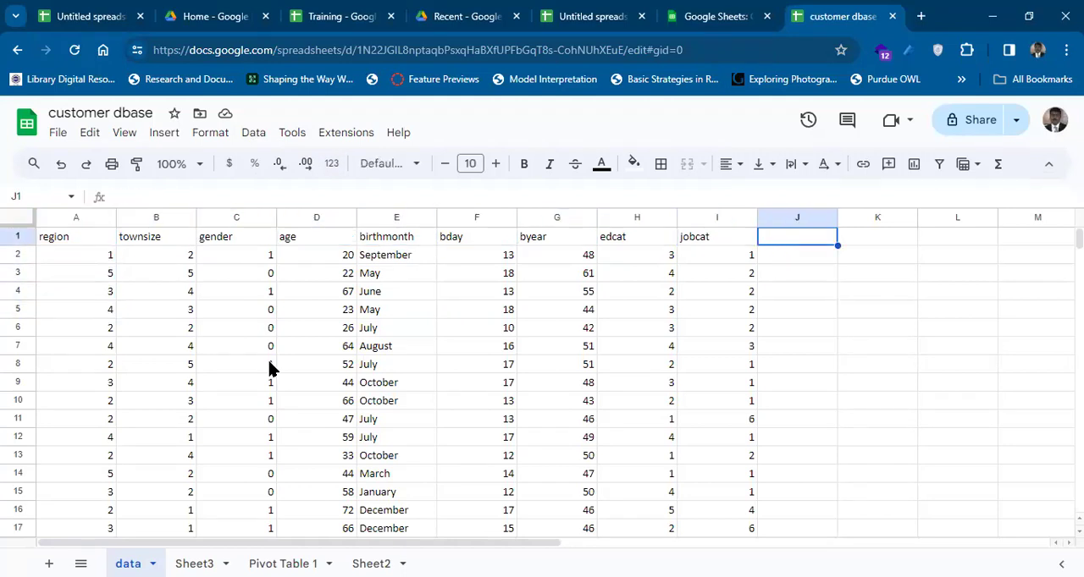
{"action": "key", "text": "shift+Right"}
{"action": "key", "text": "shift+Right"}
{"action": "key", "text": "shift+Right"}
{"action": "key", "text": "shift+Right"}
{"action": "key", "text": "shift+Right"}
{"action": "key", "text": "shift+Right"}
{"action": "key", "text": "shift+Right"}
{"action": "key", "text": "shift+Right"}
{"action": "key", "text": "shift+Right"}
{"action": "key", "text": "shift+Right"}
{"action": "key", "text": "shift+Right"}
{"action": "key", "text": "shift+Right"}
{"action": "key", "text": "shift+Right"}
{"action": "key", "text": "shift+Right"}
{"action": "key", "text": "shift+Right"}
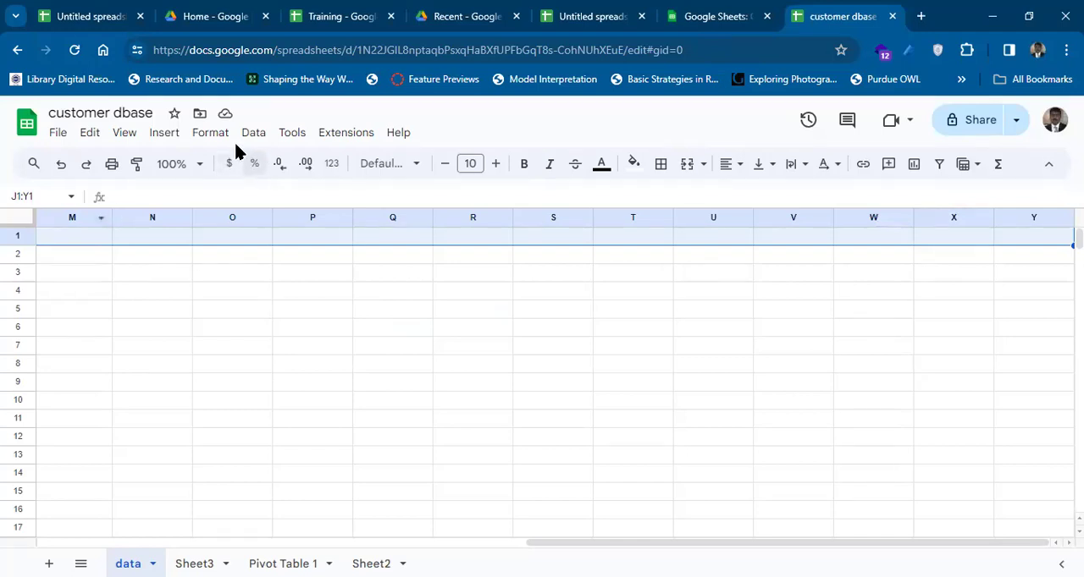
{"action": "left_click", "coordinate": [212, 134]}
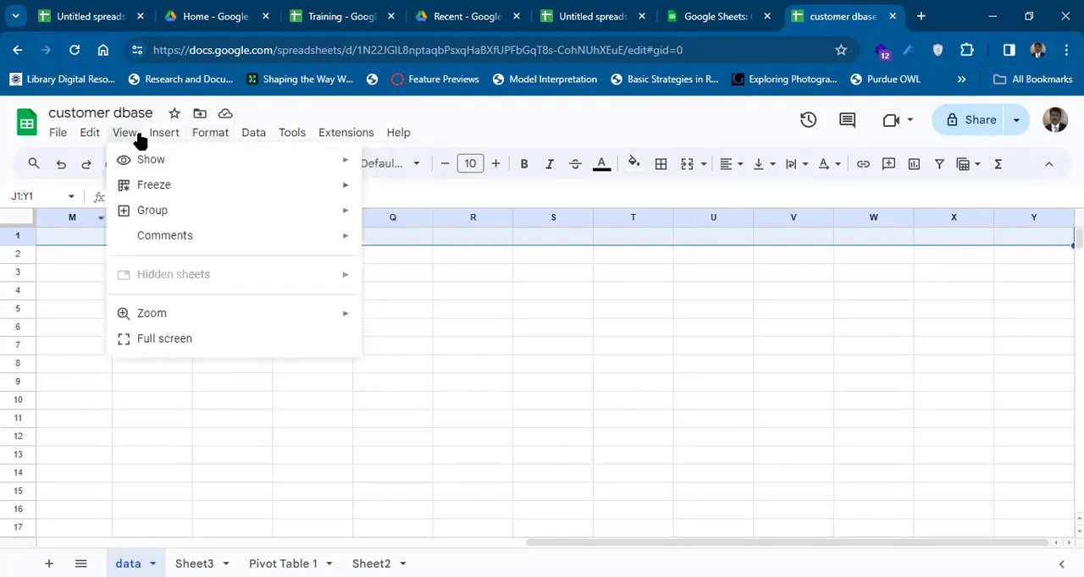
{"action": "mouse_move", "coordinate": [164, 133]}
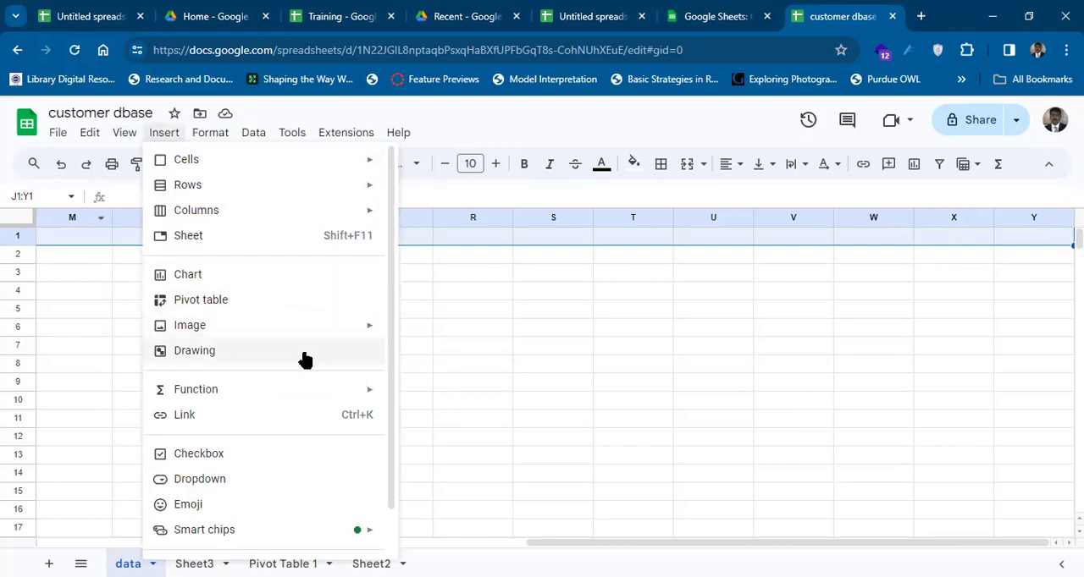
Delete the empty column M and the empty column that takes its place, and return to cell A1.
{"action": "right_click", "coordinate": [100, 224]}
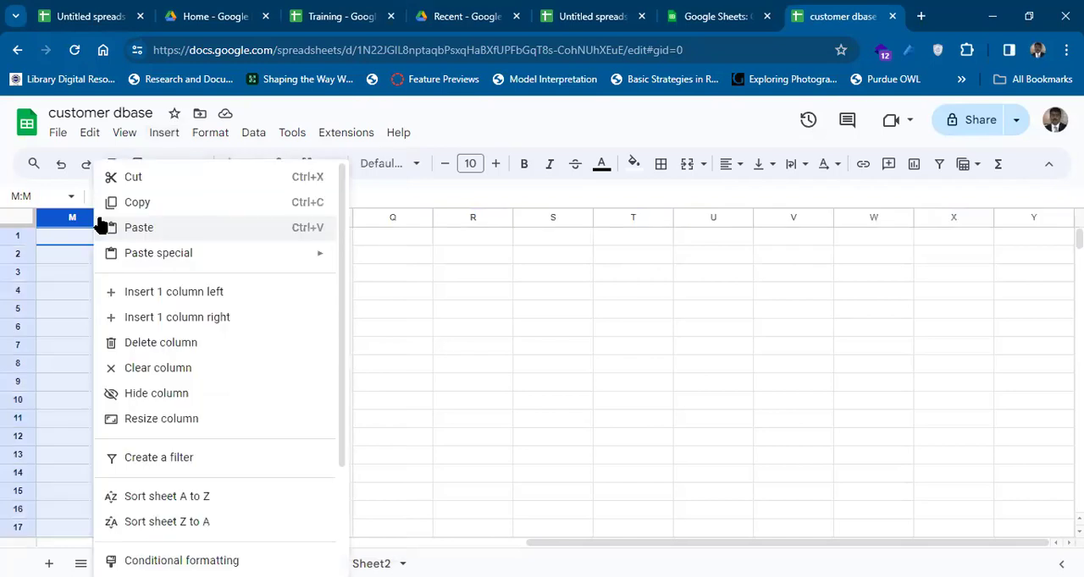
{"action": "left_click", "coordinate": [190, 345]}
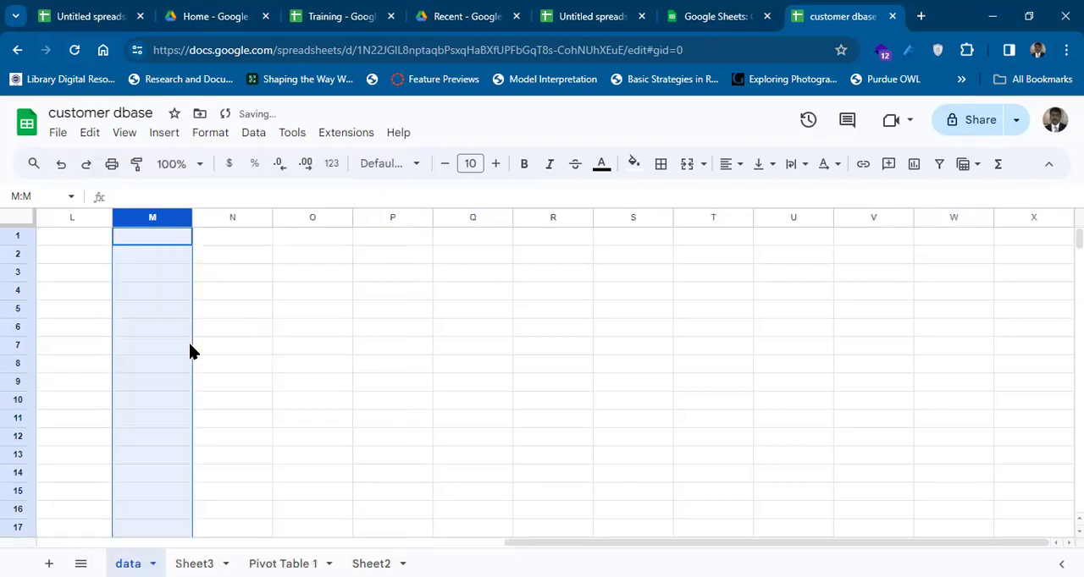
{"action": "left_click", "coordinate": [180, 222]}
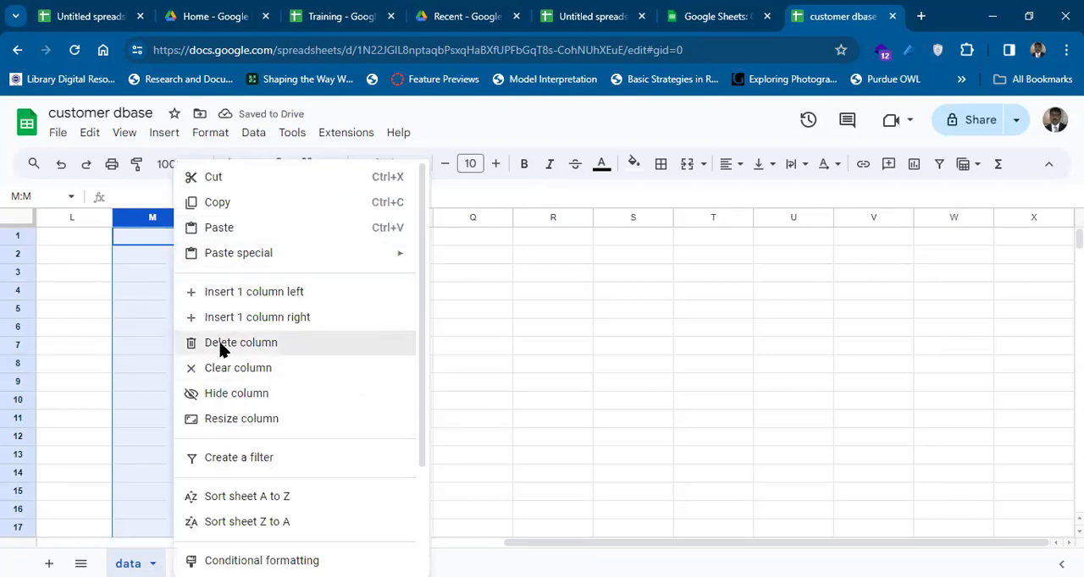
{"action": "left_click", "coordinate": [220, 347]}
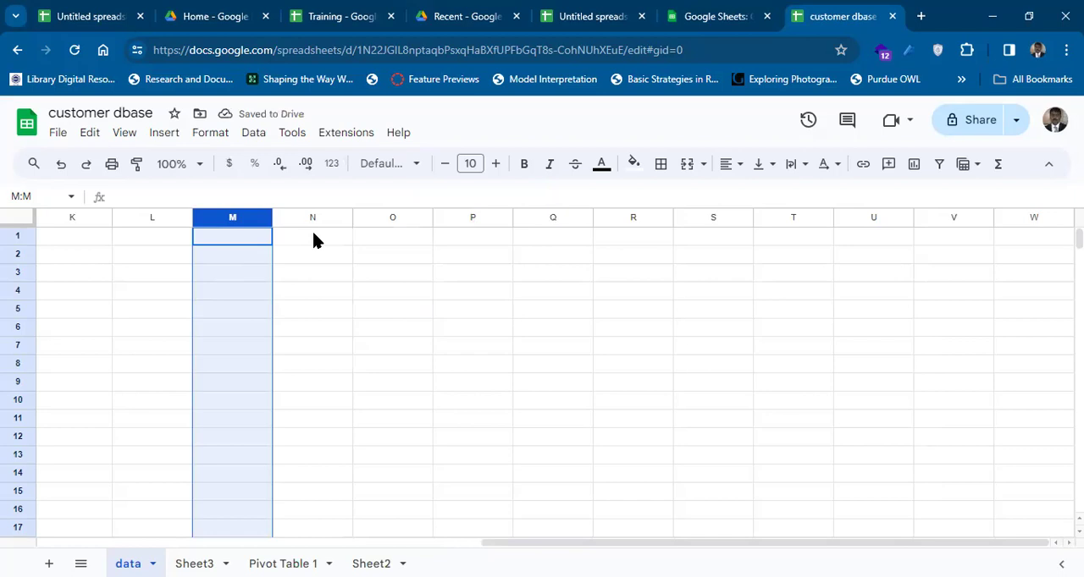
{"action": "key", "text": "Left"}
{"action": "key", "text": "Left"}
{"action": "key", "text": "Left"}
{"action": "key", "text": "Left"}
{"action": "key", "text": "Left"}
{"action": "key", "text": "Left"}
{"action": "key", "text": "Left"}
{"action": "key", "text": "Left"}
{"action": "key", "text": "Left"}
{"action": "key", "text": "Left"}
{"action": "key", "text": "Left"}
{"action": "key", "text": "Left"}
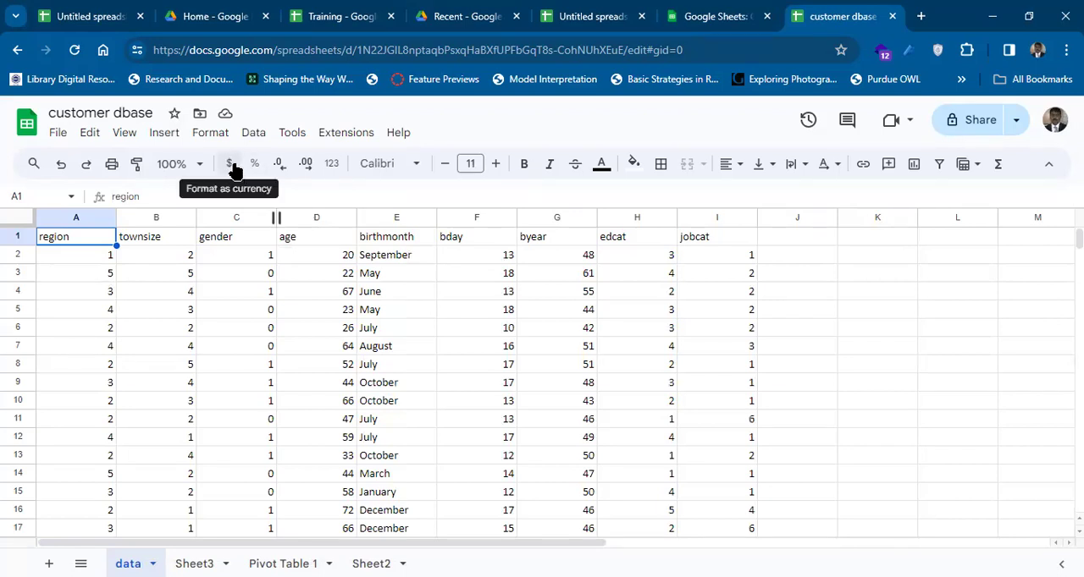
Format gender cell C2 as currency, and extend the currency format to all gender values in C2:C50.
{"action": "left_click", "coordinate": [263, 258]}
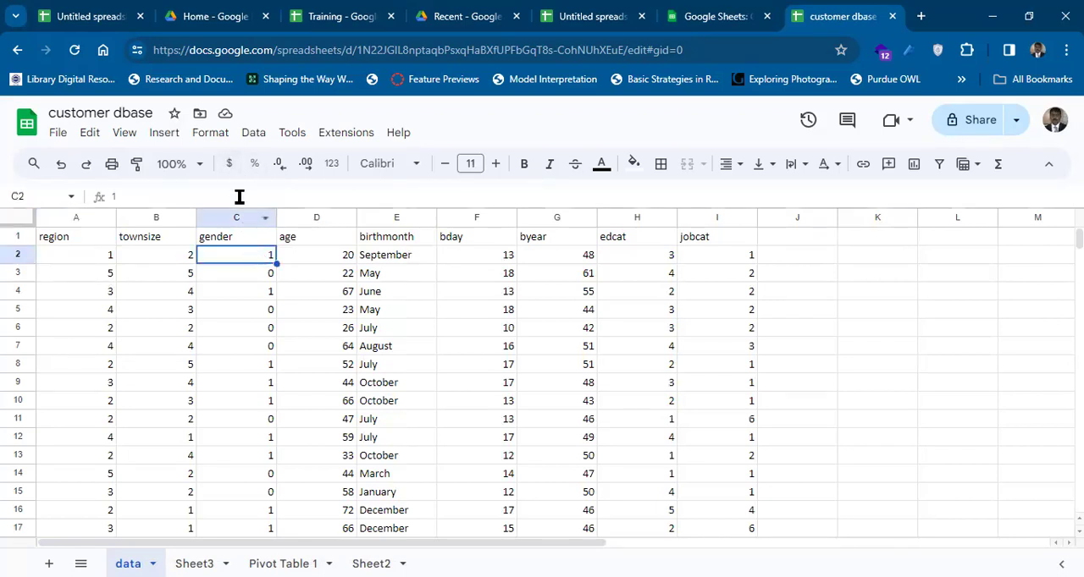
{"action": "left_click", "coordinate": [229, 165]}
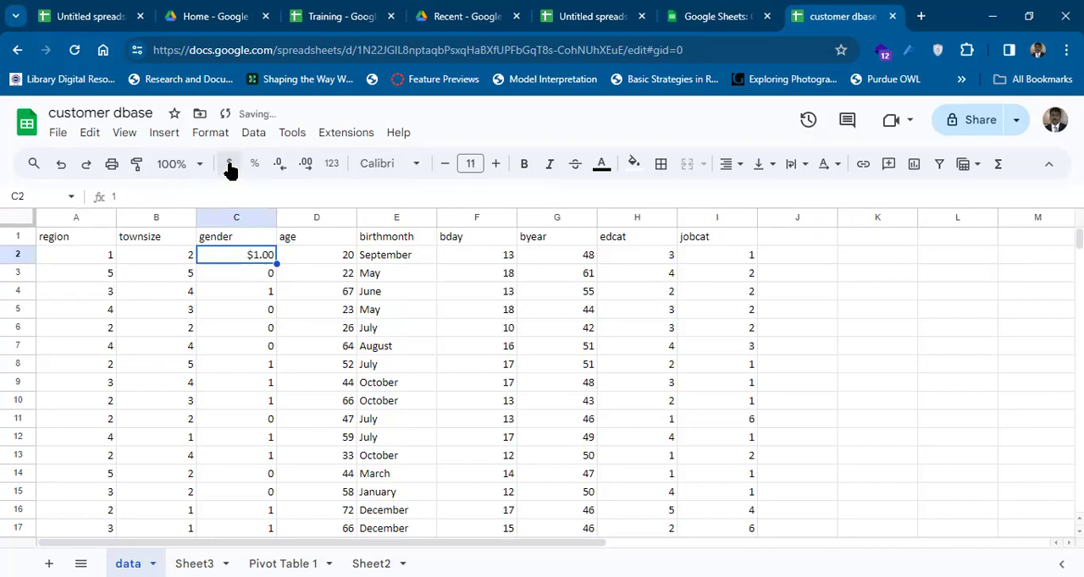
{"action": "key", "text": "Down"}
{"action": "key", "text": "Up"}
{"action": "key", "text": "shift+Down"}
{"action": "key", "text": "shift+Down"}
{"action": "key", "text": "shift+Down"}
{"action": "key", "text": "shift+Down"}
{"action": "key", "text": "shift+Down"}
{"action": "key", "text": "shift+Down"}
{"action": "key", "text": "shift+Down"}
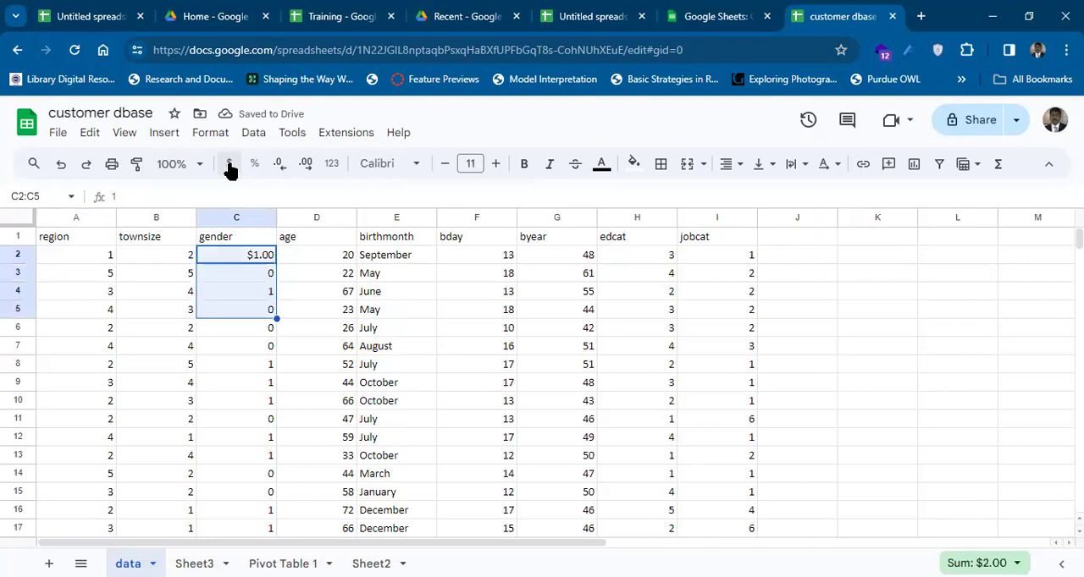
{"action": "key", "text": "shift+Down"}
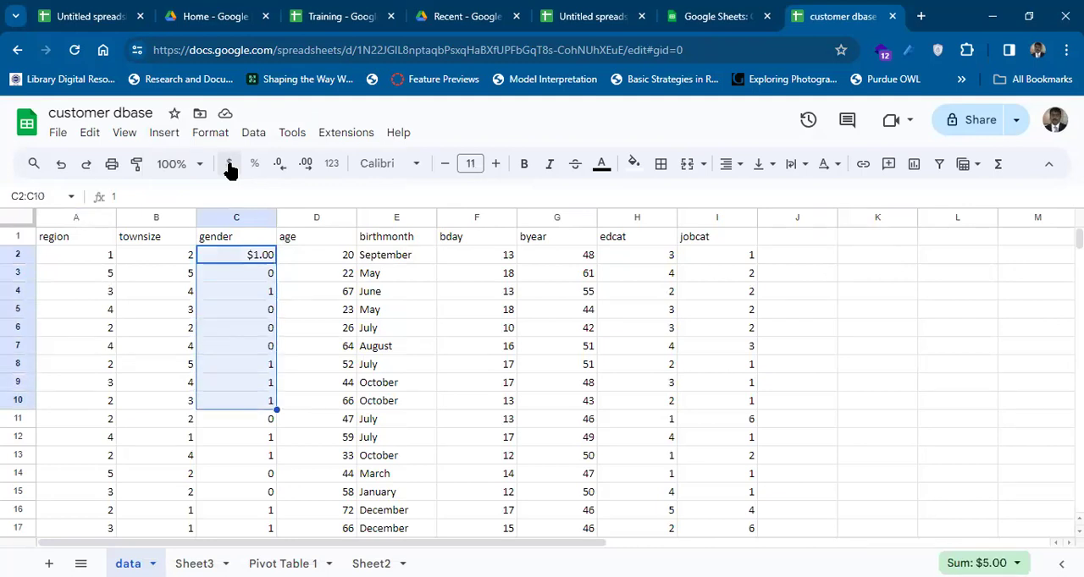
{"action": "key", "text": "shift+Down"}
{"action": "key", "text": "shift+Down"}
{"action": "key", "text": "shift+Down"}
{"action": "key", "text": "shift+Down"}
{"action": "key", "text": "shift+Down"}
{"action": "key", "text": "shift+Down"}
{"action": "key", "text": "shift+Down"}
{"action": "key", "text": "shift+Down"}
{"action": "key", "text": "shift+Down"}
{"action": "key", "text": "shift+Down"}
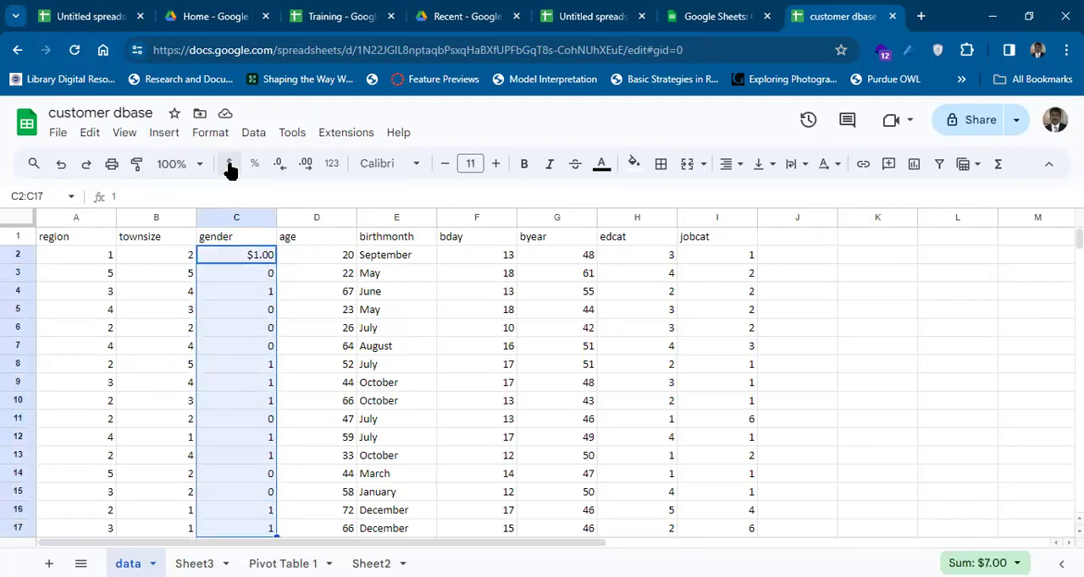
{"action": "key", "text": "shift+Down"}
{"action": "key", "text": "shift+Down"}
{"action": "key", "text": "shift+Down"}
{"action": "key", "text": "shift+Down"}
{"action": "key", "text": "shift+Down"}
{"action": "key", "text": "shift+Down"}
{"action": "key", "text": "shift+Down"}
{"action": "key", "text": "shift+Down"}
{"action": "key", "text": "shift+Down"}
{"action": "key", "text": "shift+Down"}
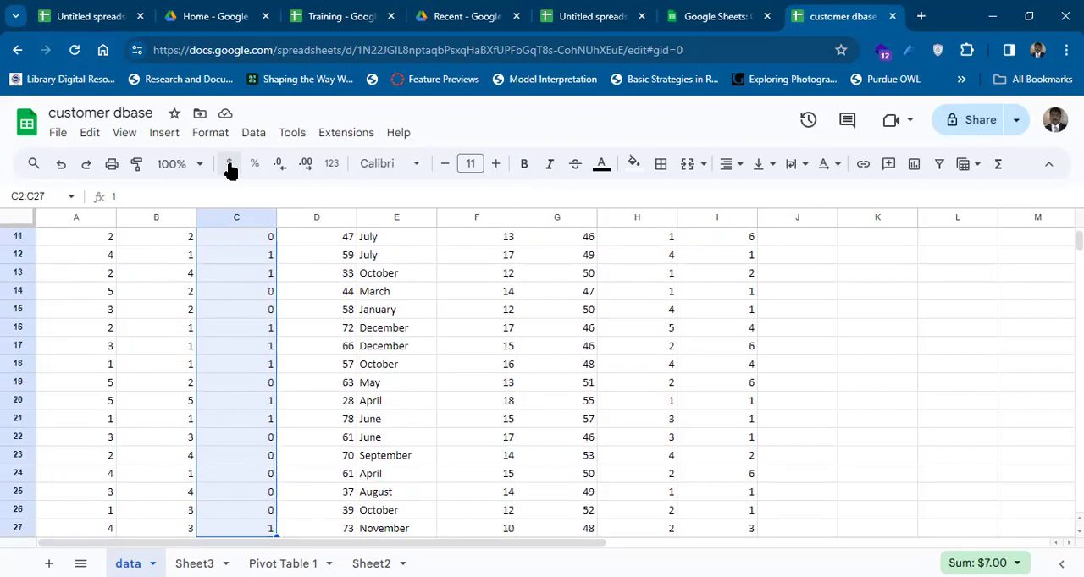
{"action": "key", "text": "shift+Down"}
{"action": "key", "text": "shift+Down"}
{"action": "key", "text": "shift+Down"}
{"action": "key", "text": "shift+Down"}
{"action": "key", "text": "shift+Down"}
{"action": "key", "text": "shift+Down"}
{"action": "key", "text": "shift+Down"}
{"action": "key", "text": "shift+Down"}
{"action": "key", "text": "shift+Down"}
{"action": "key", "text": "shift+Down"}
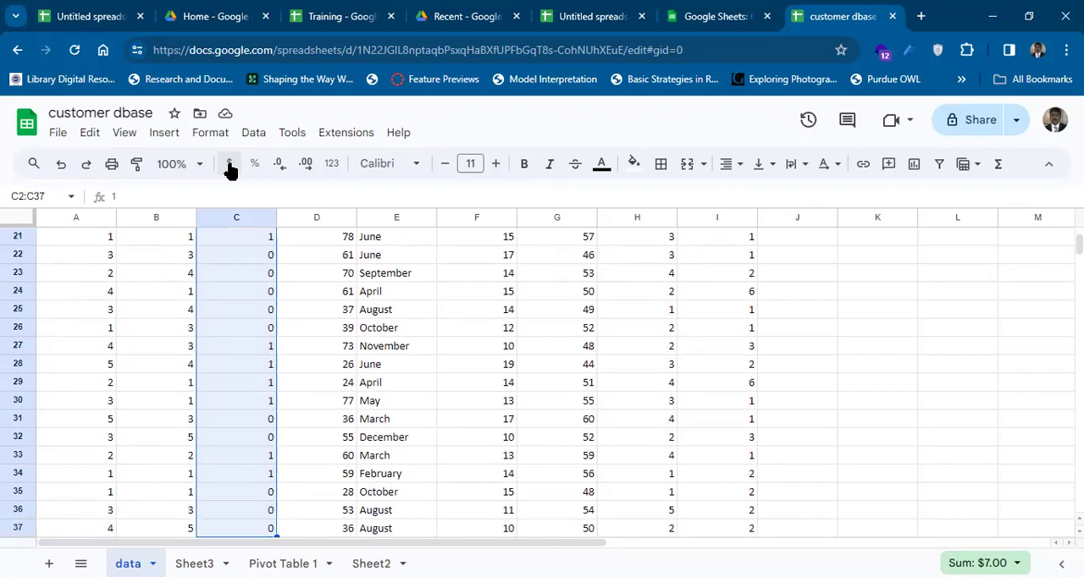
{"action": "key", "text": "shift+Down"}
{"action": "key", "text": "shift+Down"}
{"action": "key", "text": "shift+Down"}
{"action": "key", "text": "shift+Down"}
{"action": "key", "text": "shift+Down"}
{"action": "key", "text": "shift+Down"}
{"action": "key", "text": "shift+Down"}
{"action": "key", "text": "shift+Down"}
{"action": "key", "text": "shift+Down"}
{"action": "key", "text": "shift+Down"}
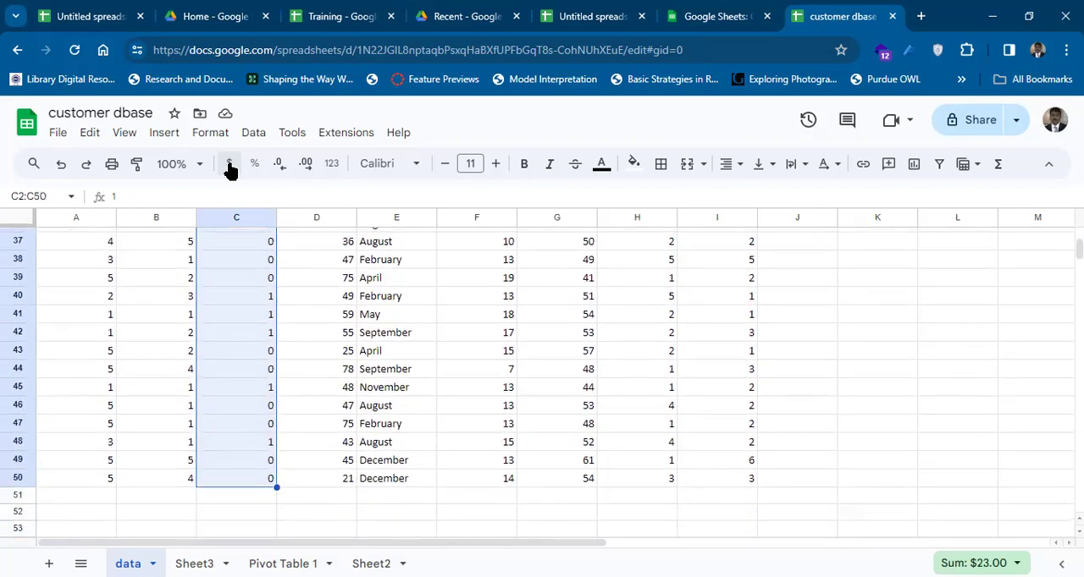
{"action": "left_click", "coordinate": [225, 164]}
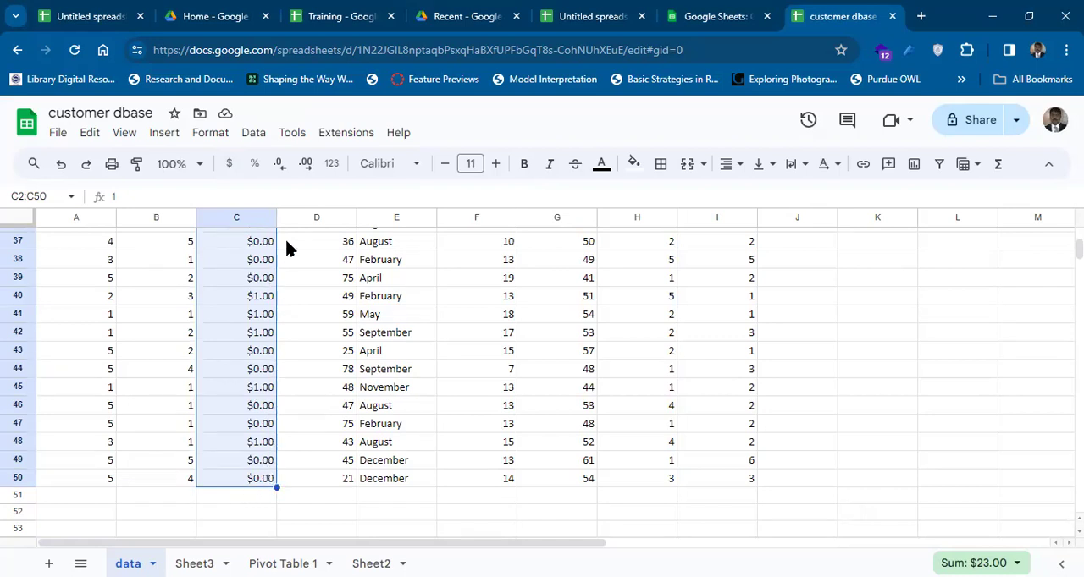
Try the gender currency values in C2:C50 with no decimal places, and raise them to three decimal places.
{"action": "left_click", "coordinate": [279, 163]}
{"action": "left_click", "coordinate": [279, 164]}
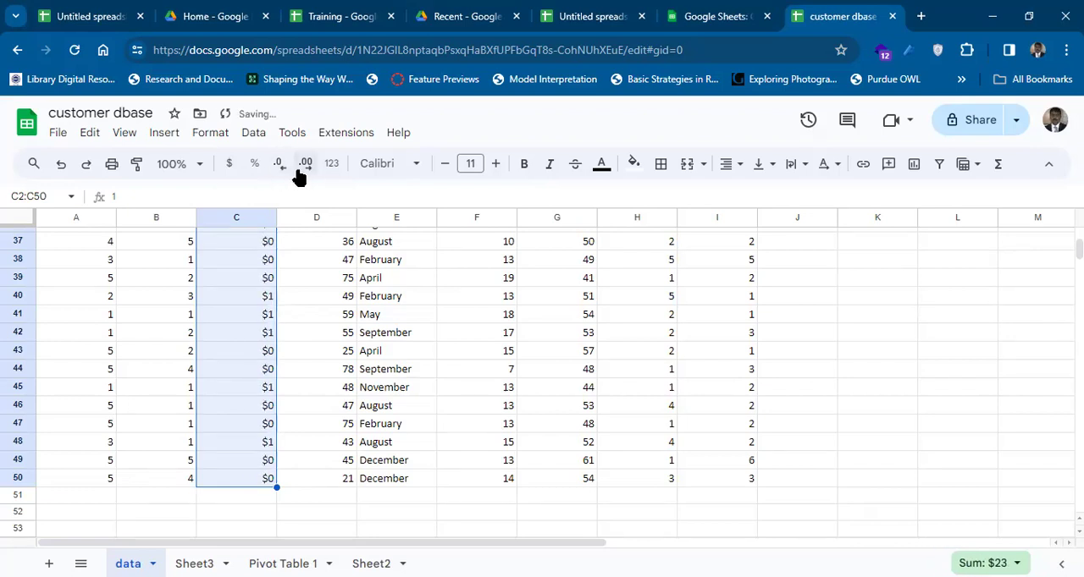
{"action": "left_click", "coordinate": [306, 170]}
{"action": "left_click", "coordinate": [305, 170]}
{"action": "left_click", "coordinate": [306, 169]}
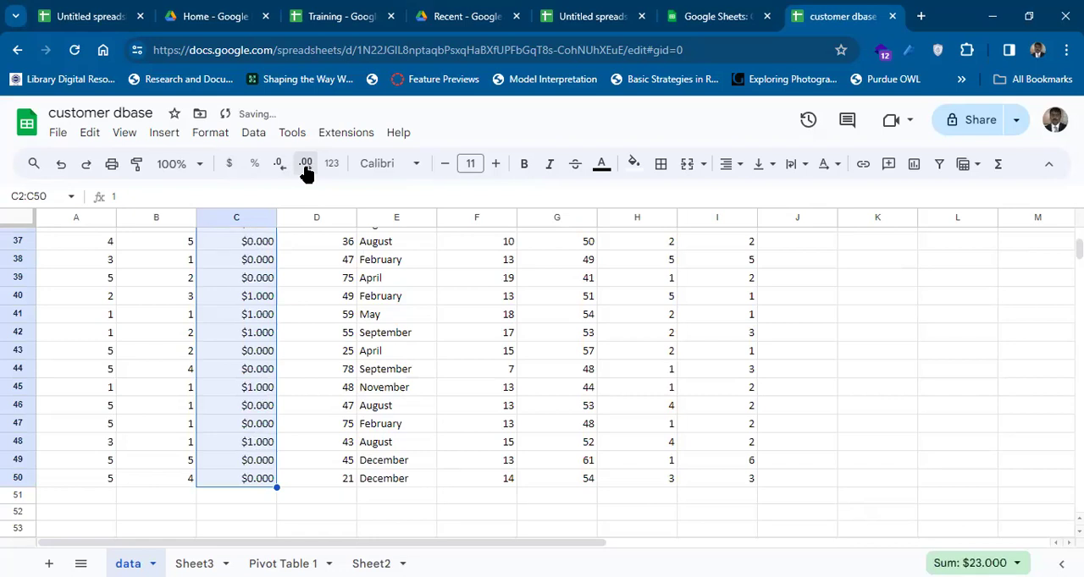
Reduce the currency values in C2:C50 to zero decimal places.
{"action": "left_click", "coordinate": [287, 170]}
{"action": "left_click", "coordinate": [286, 169]}
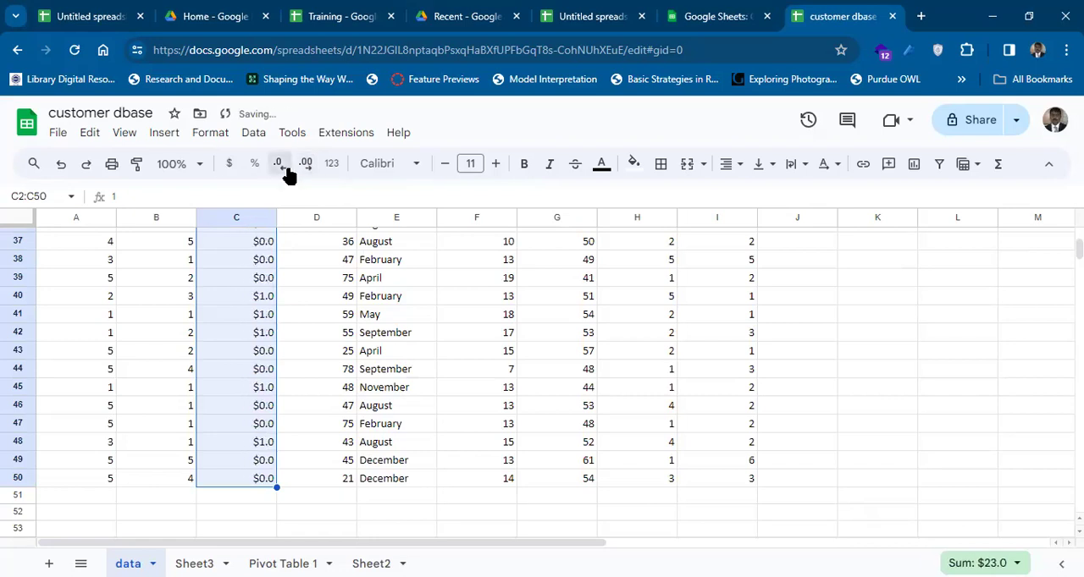
{"action": "left_click", "coordinate": [286, 169]}
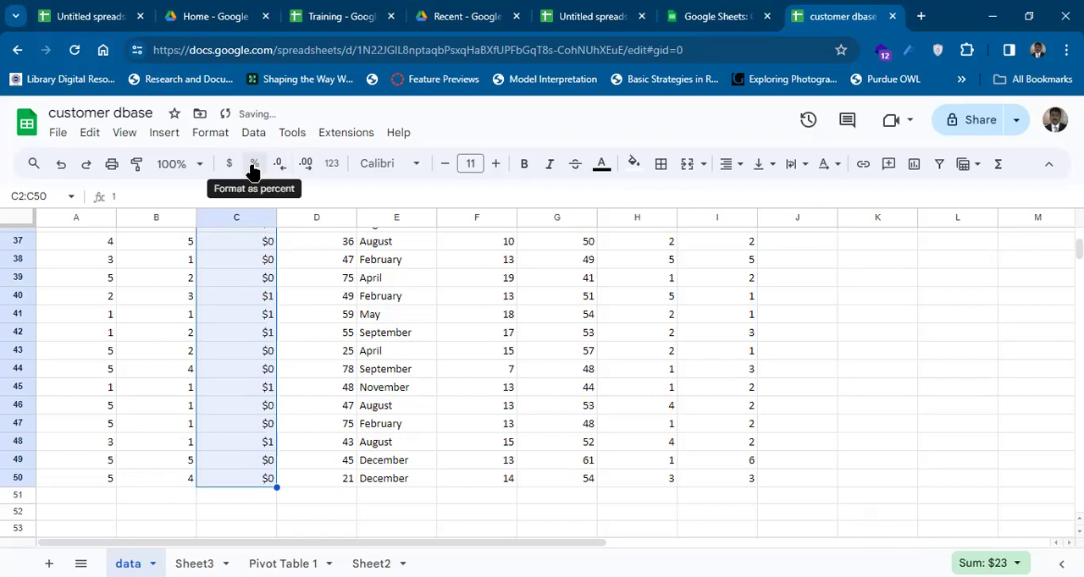
Try formatting C2:C50 as percentages with zero decimal places, and undo the percent formatting.
{"action": "left_click", "coordinate": [252, 166]}
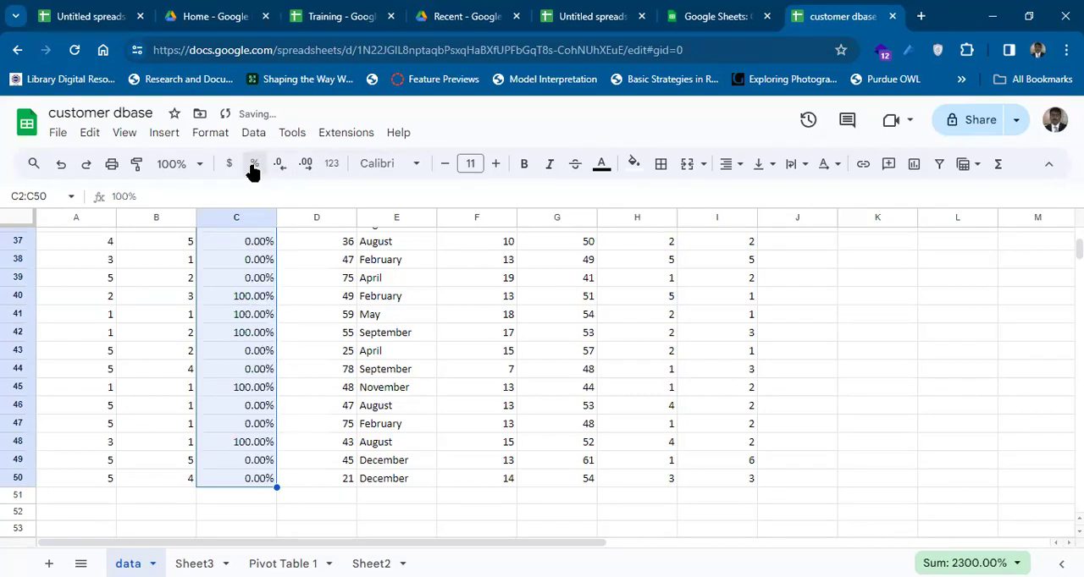
{"action": "left_click", "coordinate": [280, 167]}
{"action": "left_click", "coordinate": [281, 169]}
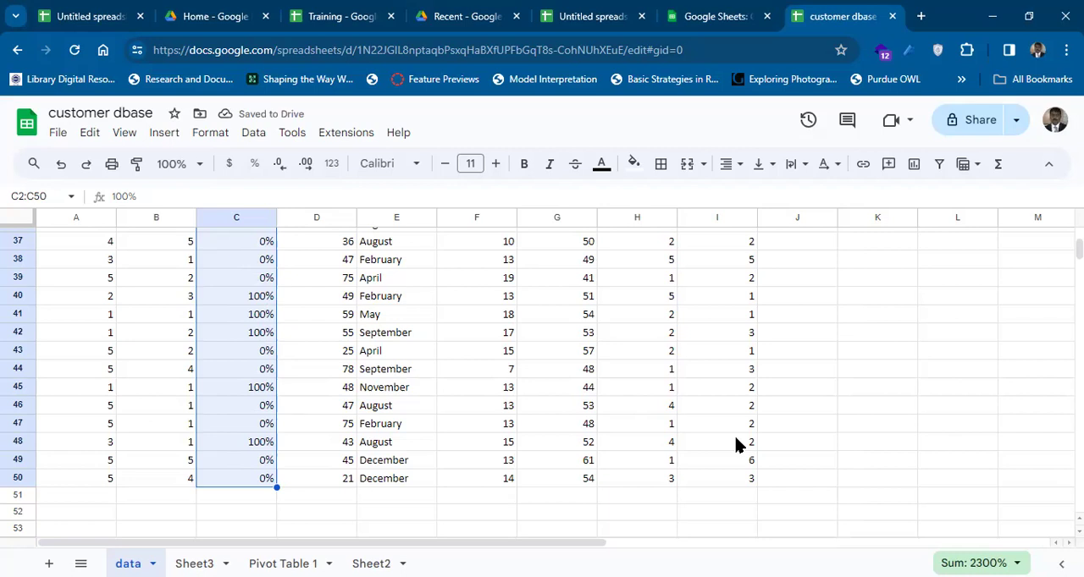
{"action": "key", "text": "ctrl+z"}
{"action": "key", "text": "ctrl+z"}
{"action": "key", "text": "ctrl+z"}
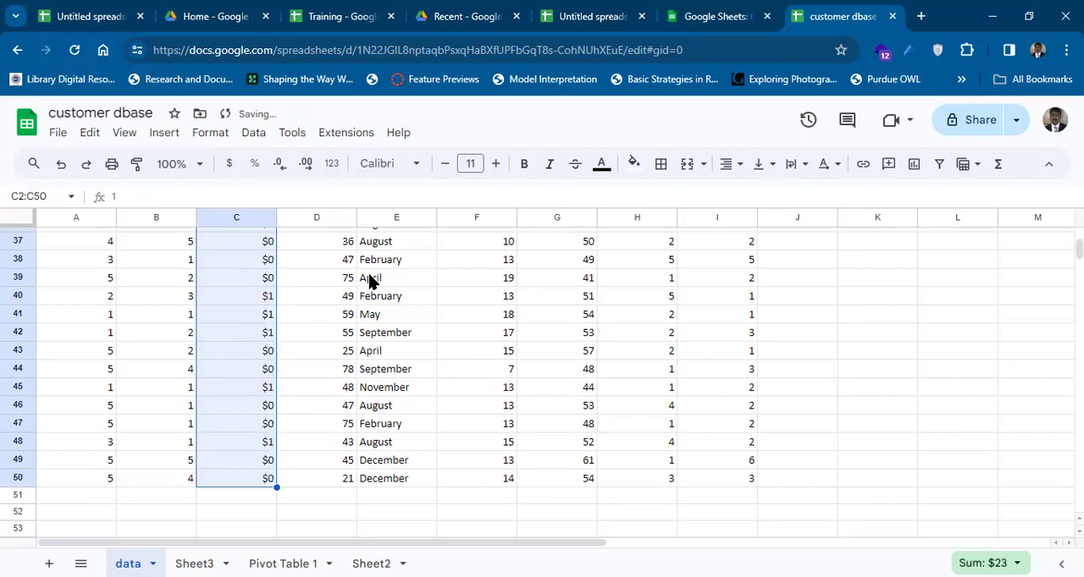
{"action": "key", "text": "ctrl+Up"}
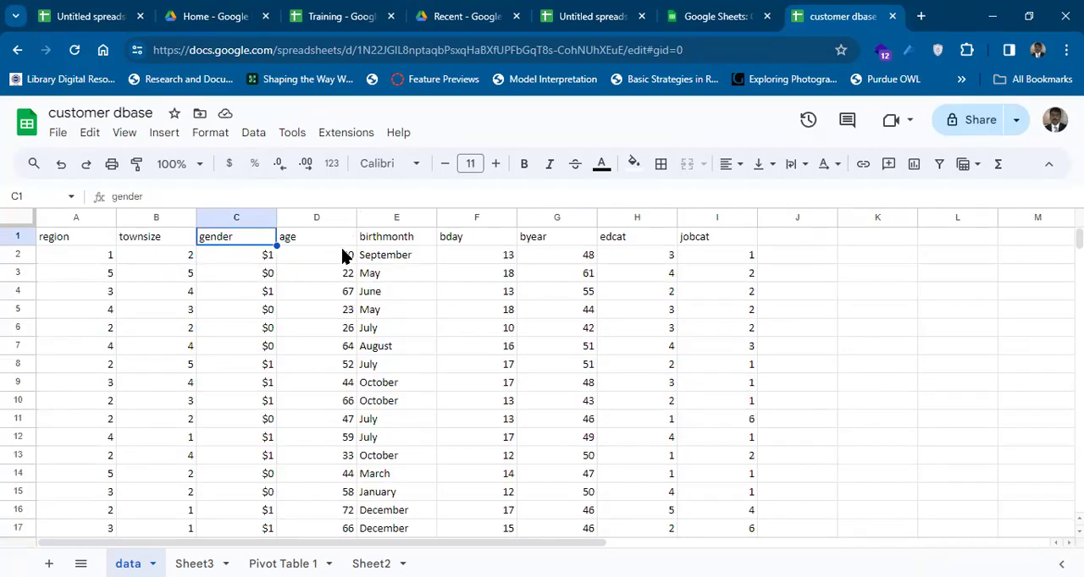
{"action": "left_click", "coordinate": [342, 254]}
{"action": "key", "text": "Right"}
{"action": "key", "text": "Right"}
{"action": "key", "text": "Right"}
{"action": "key", "text": "Right"}
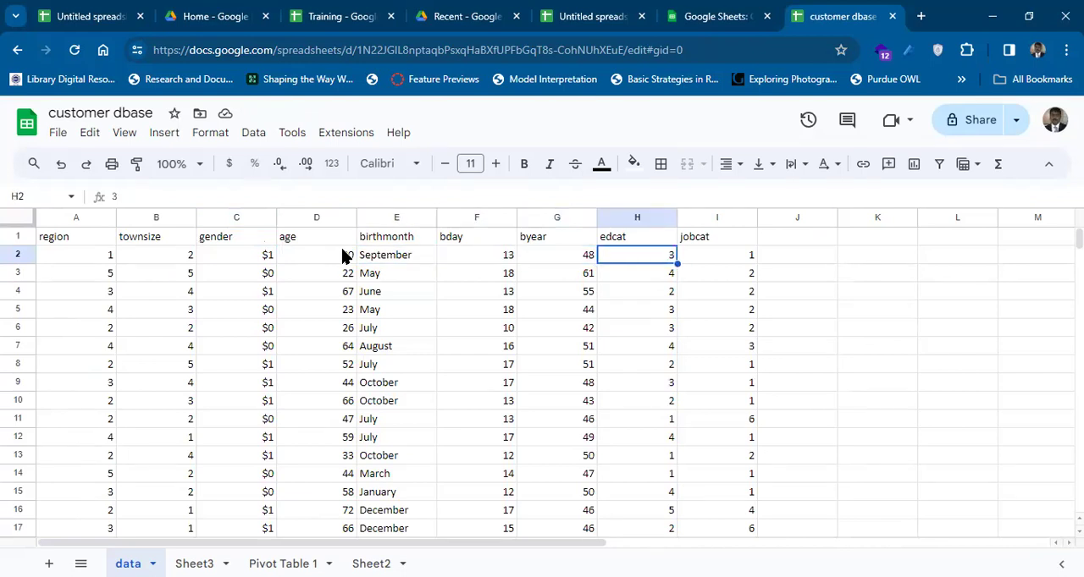
{"action": "key", "text": "Left"}
{"action": "key", "text": "shift+Right"}
{"action": "key", "text": "shift+Right"}
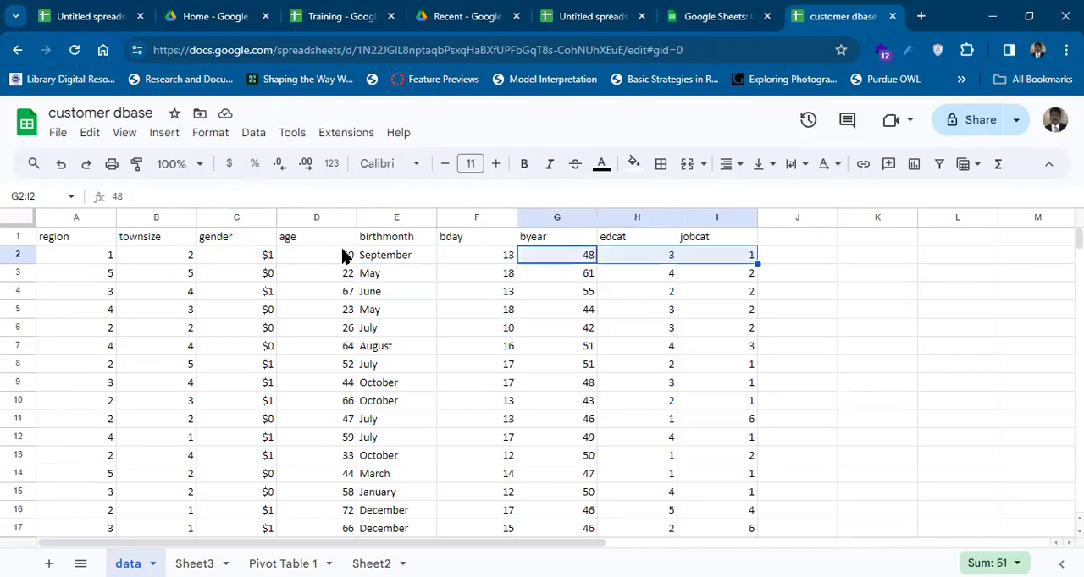
{"action": "key", "text": "shift+Right"}
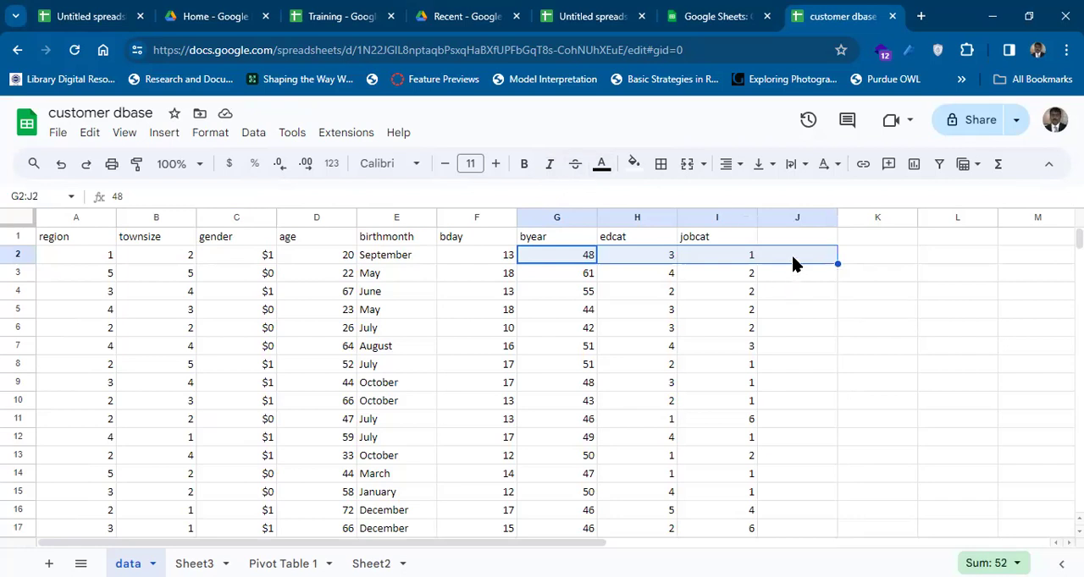
Enter =SUM(G2:I2) in cell J2 and fill the formula down to J53.
{"action": "left_click", "coordinate": [793, 263]}
{"action": "type", "text": "="}
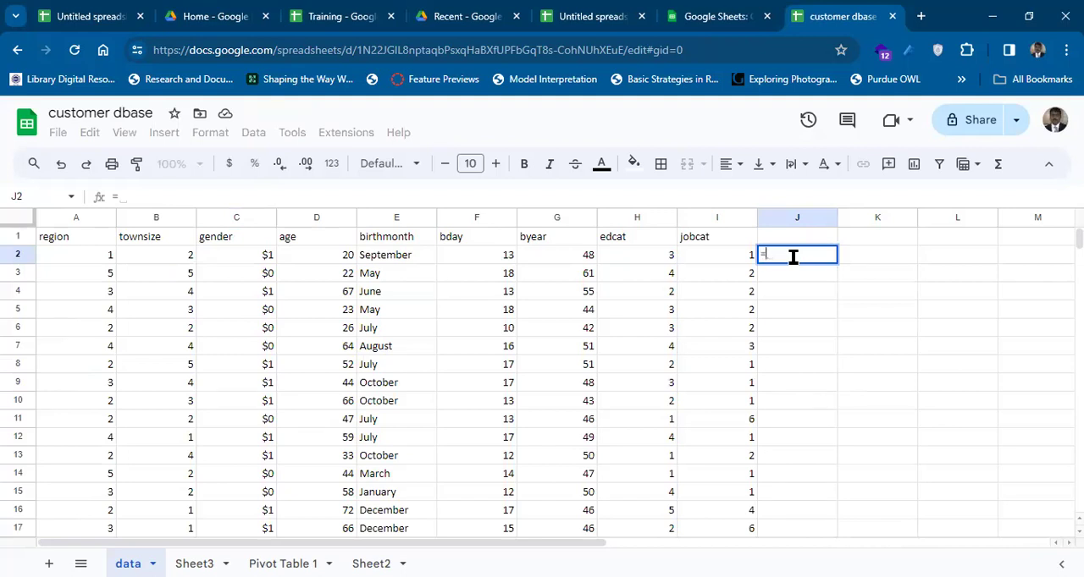
{"action": "type", "text": "sum"}
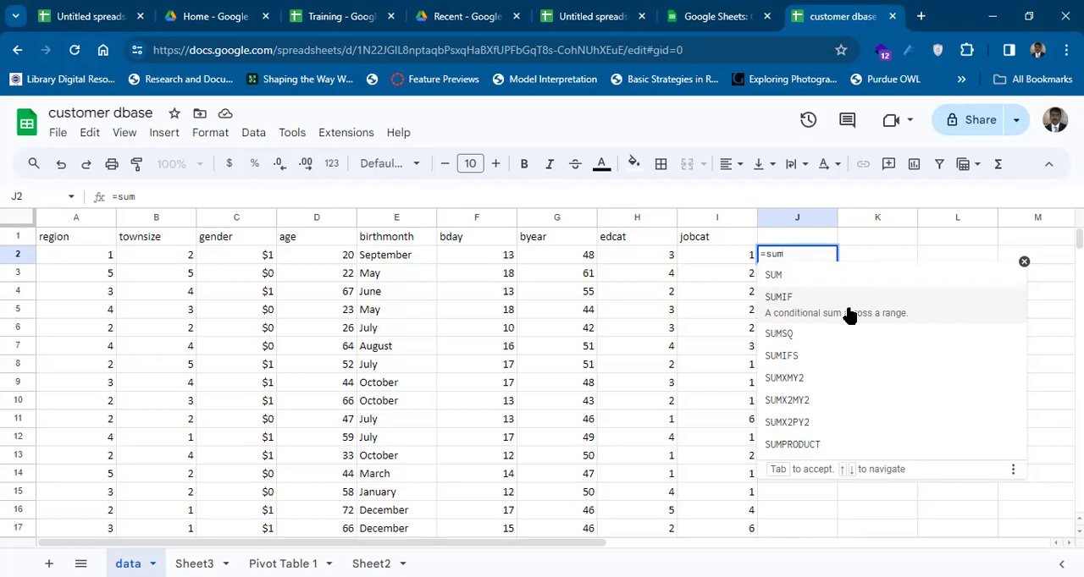
{"action": "left_click", "coordinate": [820, 276]}
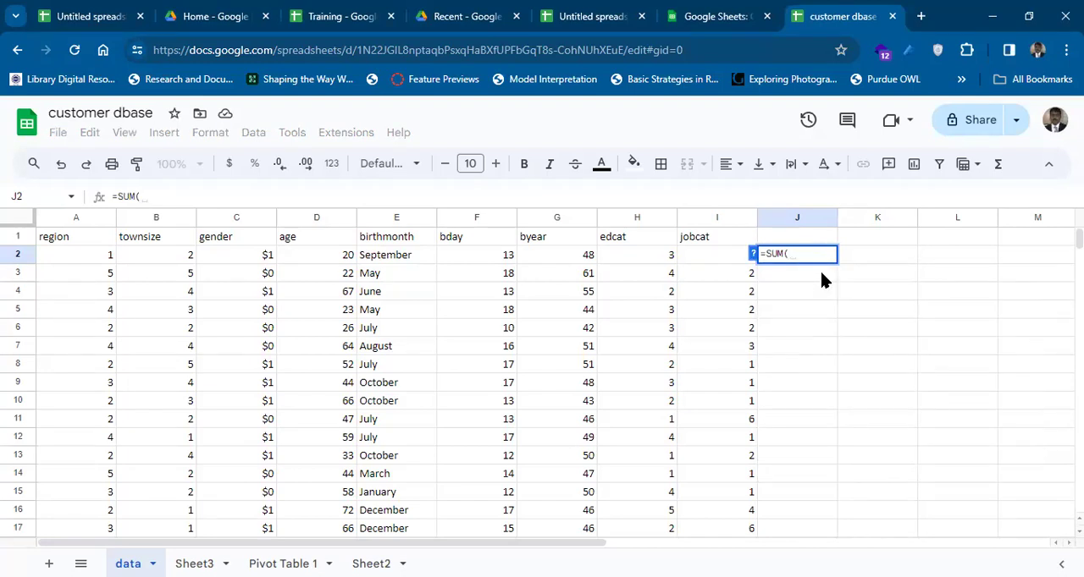
{"action": "left_click", "coordinate": [569, 258]}
{"action": "key", "text": "shift+Right"}
{"action": "key", "text": "shift+Right"}
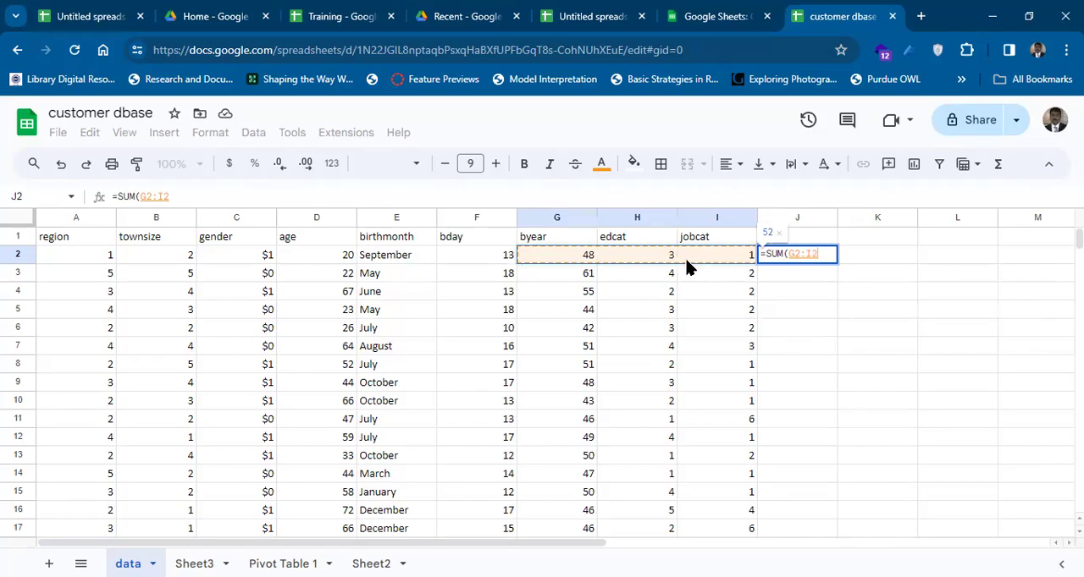
{"action": "key", "text": "shift+Left"}
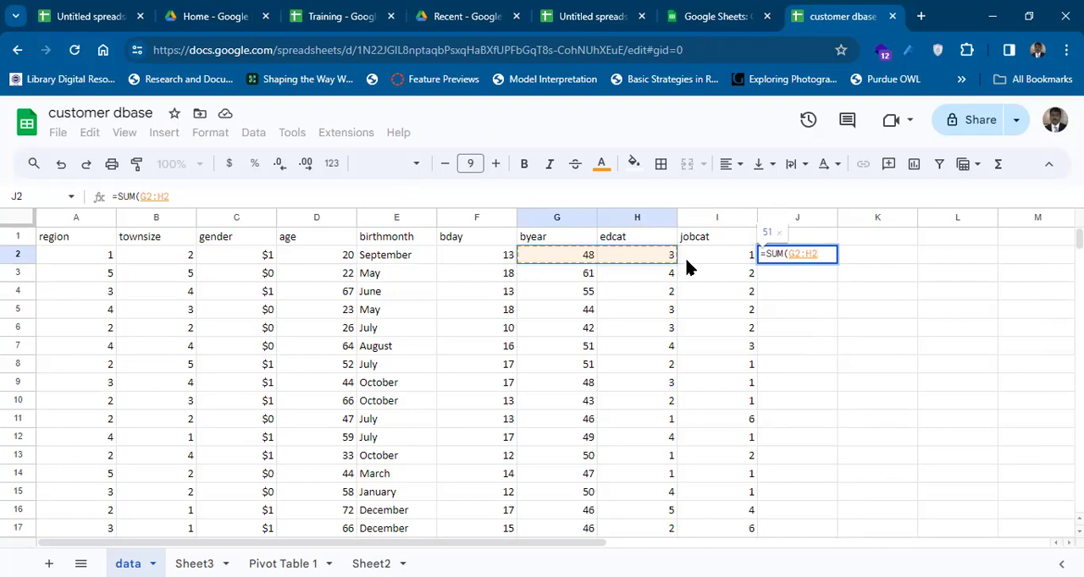
{"action": "key", "text": "shift+Right"}
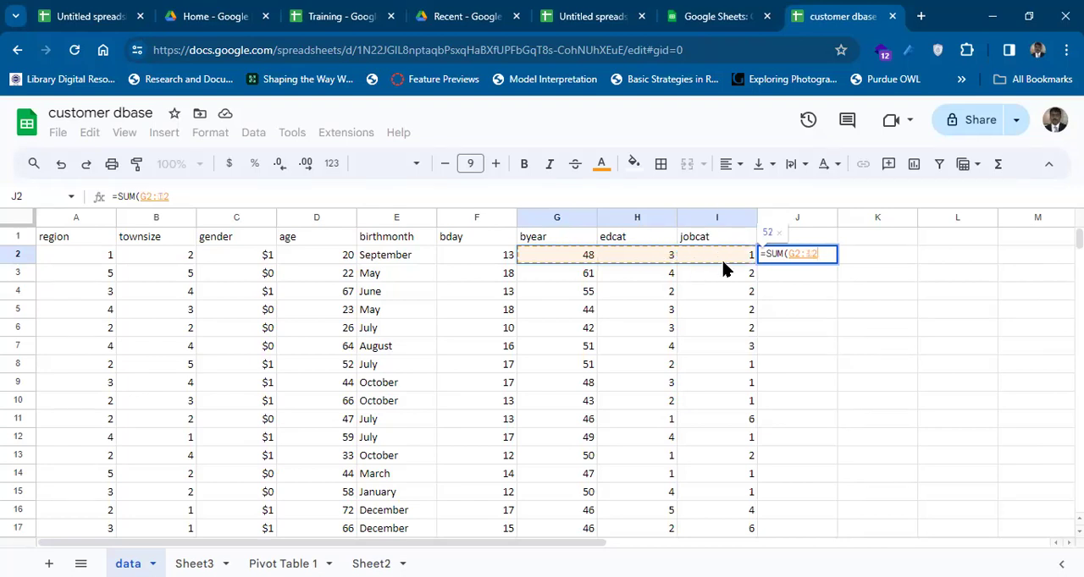
{"action": "type", "text": ")"}
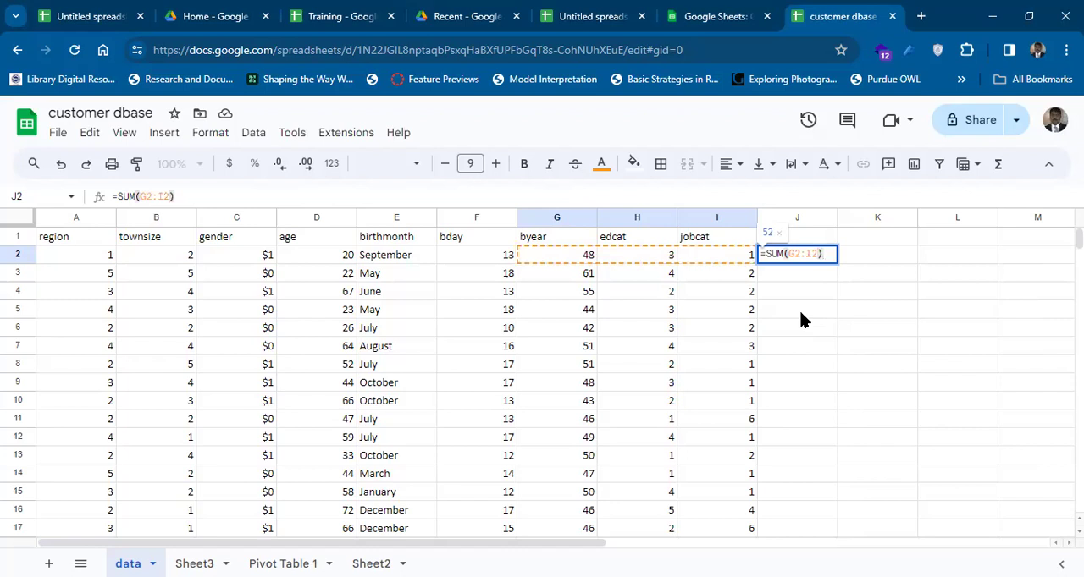
{"action": "key", "text": "Return"}
{"action": "key", "text": "Up"}
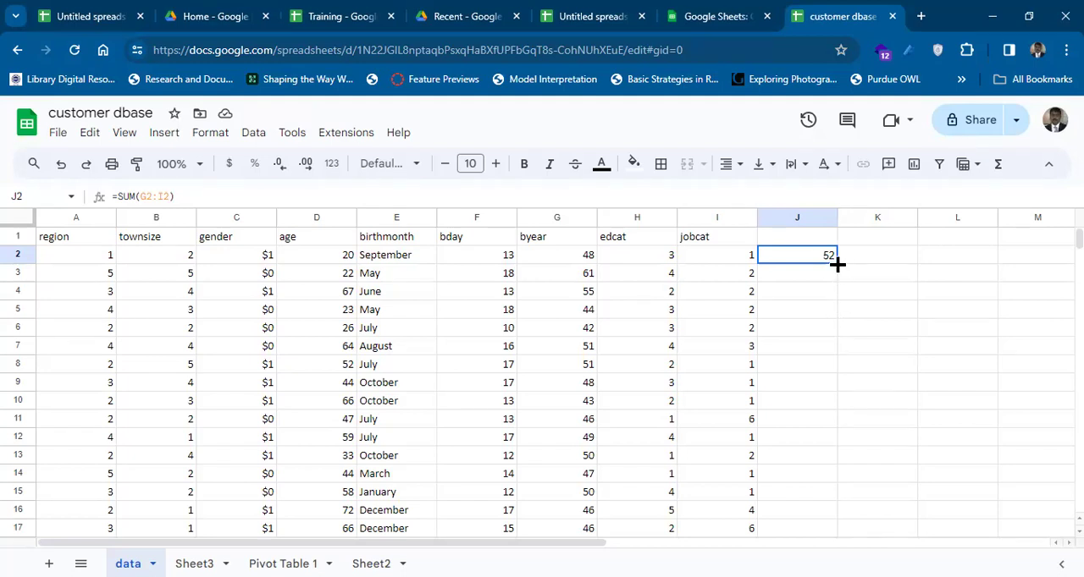
{"action": "left_click_drag", "start_coordinate": [837, 265], "coordinate": [836, 482]}
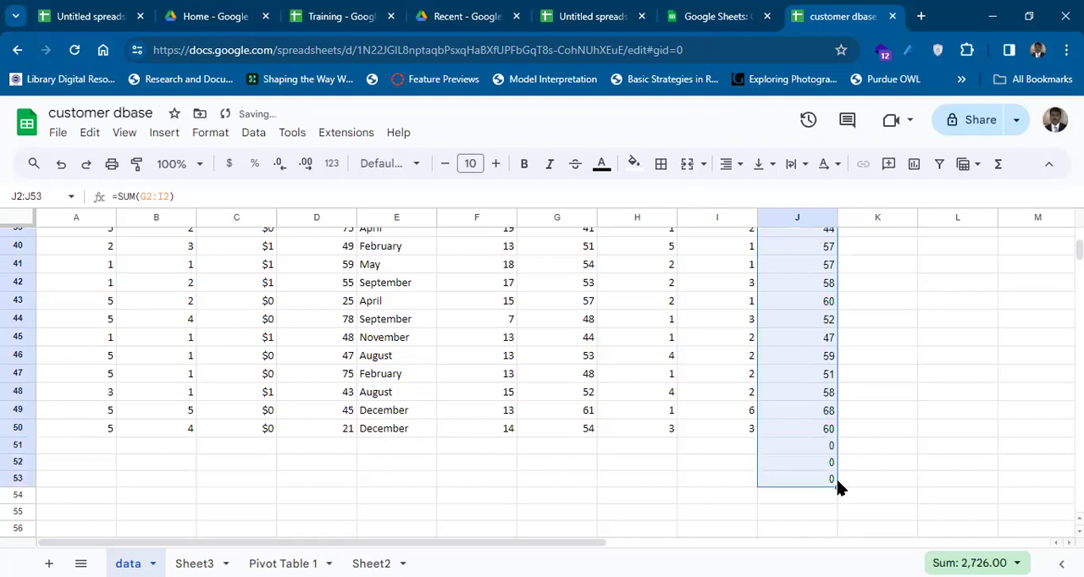
Enter 12, 1 and 34 in cells G51 to I51, and check the sum formula in J51.
{"action": "left_click", "coordinate": [712, 444]}
{"action": "key", "text": "Left"}
{"action": "key", "text": "Left"}
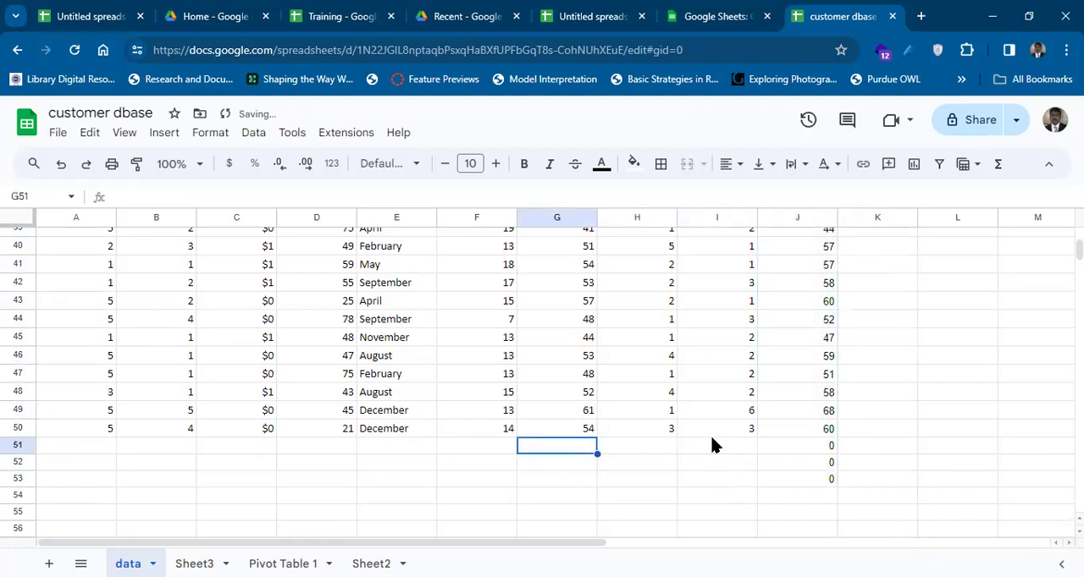
{"action": "type", "text": "12"}
{"action": "key", "text": "Tab"}
{"action": "type", "text": "1"}
{"action": "key", "text": "Tab"}
{"action": "type", "text": "34"}
{"action": "key", "text": "Return"}
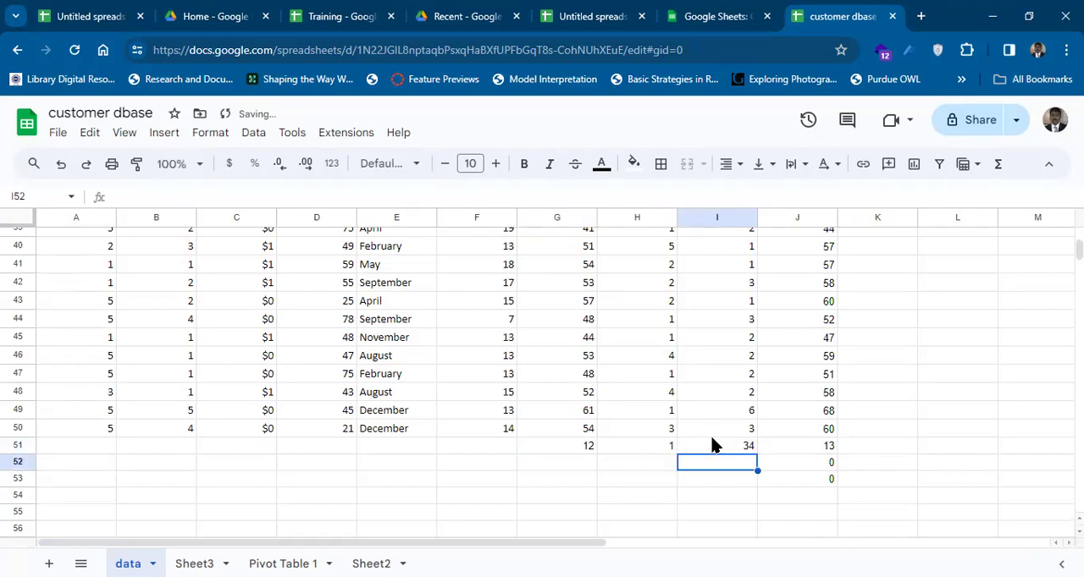
{"action": "key", "text": "Up"}
{"action": "key", "text": "Left"}
{"action": "key", "text": "Right"}
{"action": "key", "text": "Right"}
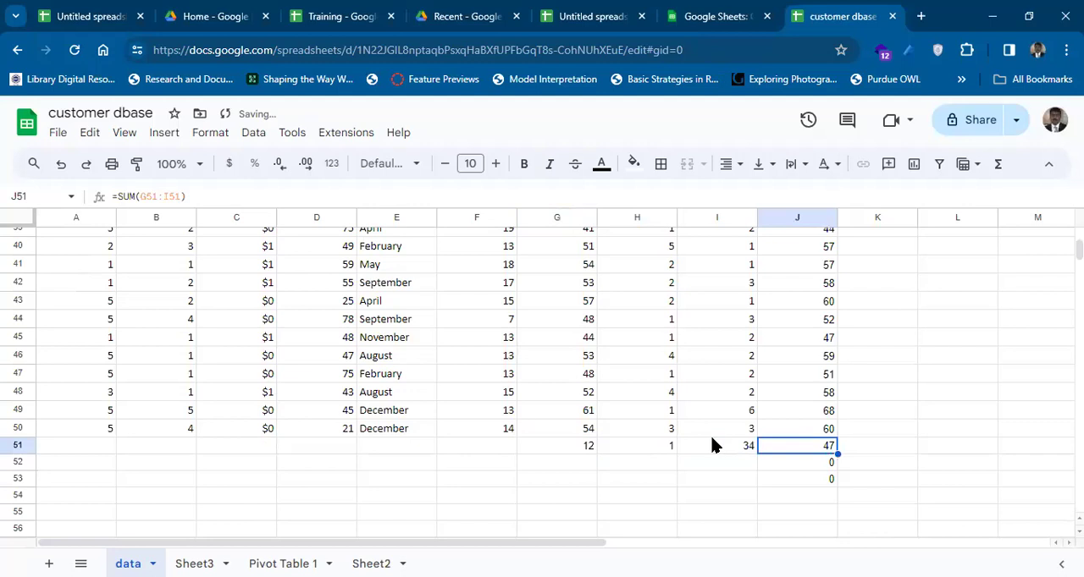
Delete the test values and sum formulas in G51:J53.
{"action": "key", "text": "Left"}
{"action": "key", "text": "Left"}
{"action": "key", "text": "Left"}
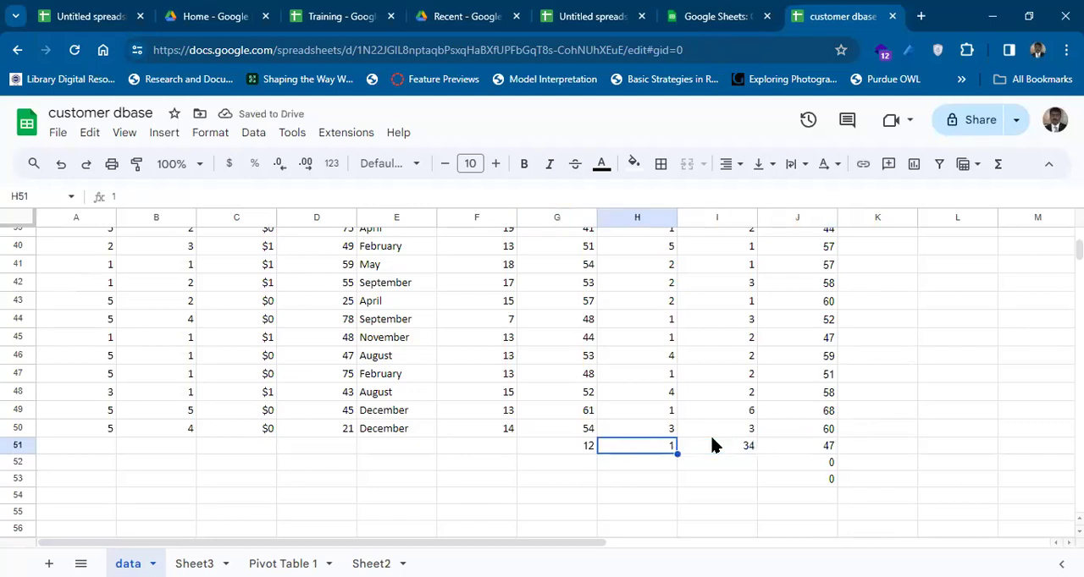
{"action": "key", "text": "shift+Right"}
{"action": "key", "text": "shift+Right"}
{"action": "key", "text": "shift+Right"}
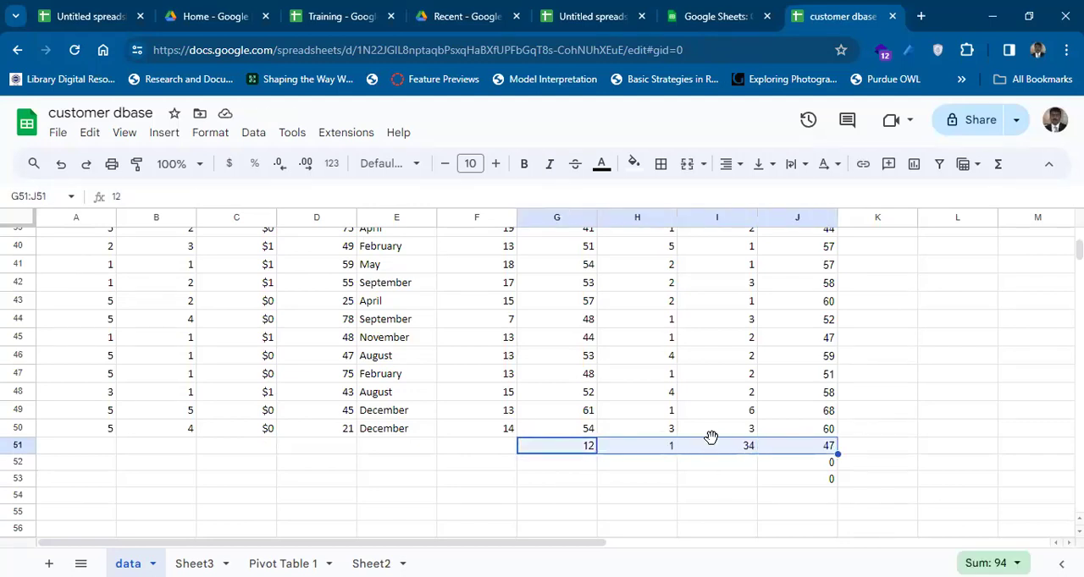
{"action": "key", "text": "shift+Down"}
{"action": "key", "text": "shift+Down"}
{"action": "key", "text": "Delete"}
{"action": "key", "text": "Right"}
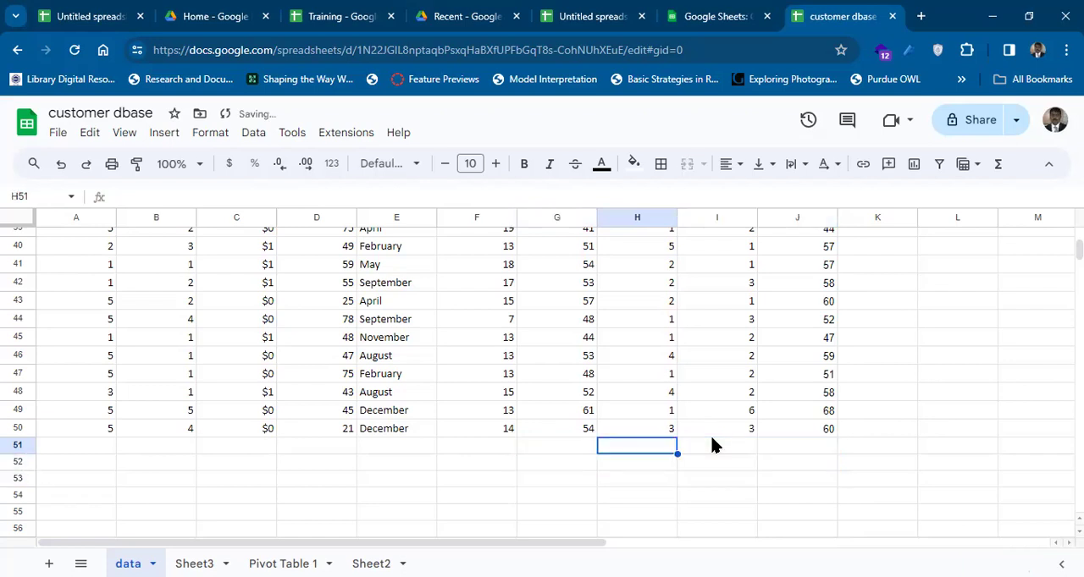
Clear all the sum formulas in J2:J50.
{"action": "key", "text": "Right"}
{"action": "key", "text": "Up"}
{"action": "key", "text": "Up"}
{"action": "key", "text": "Up"}
{"action": "key", "text": "Up"}
{"action": "key", "text": "Up"}
{"action": "key", "text": "Up"}
{"action": "key", "text": "Up"}
{"action": "key", "text": "Up"}
{"action": "key", "text": "Up"}
{"action": "key", "text": "Up"}
{"action": "key", "text": "Up"}
{"action": "key", "text": "Up"}
{"action": "key", "text": "Up"}
{"action": "key", "text": "Up"}
{"action": "key", "text": "Up"}
{"action": "key", "text": "Up"}
{"action": "key", "text": "Up"}
{"action": "key", "text": "Up"}
{"action": "key", "text": "Up"}
{"action": "key", "text": "Up"}
{"action": "key", "text": "Up"}
{"action": "key", "text": "Up"}
{"action": "key", "text": "Up"}
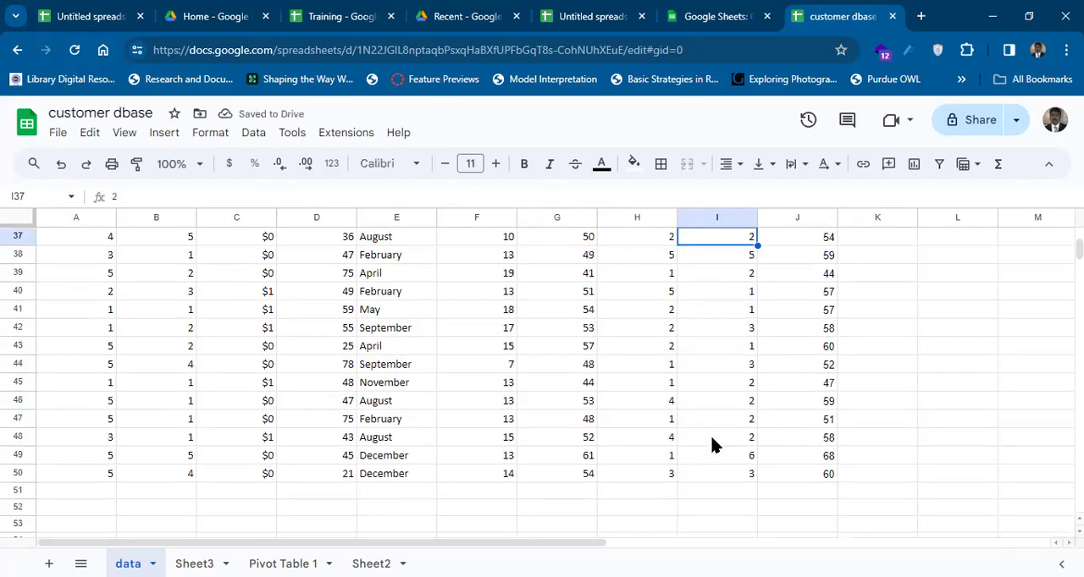
{"action": "key", "text": "Up"}
{"action": "key", "text": "Up"}
{"action": "key", "text": "Up"}
{"action": "key", "text": "Up"}
{"action": "key", "text": "Up"}
{"action": "key", "text": "Right"}
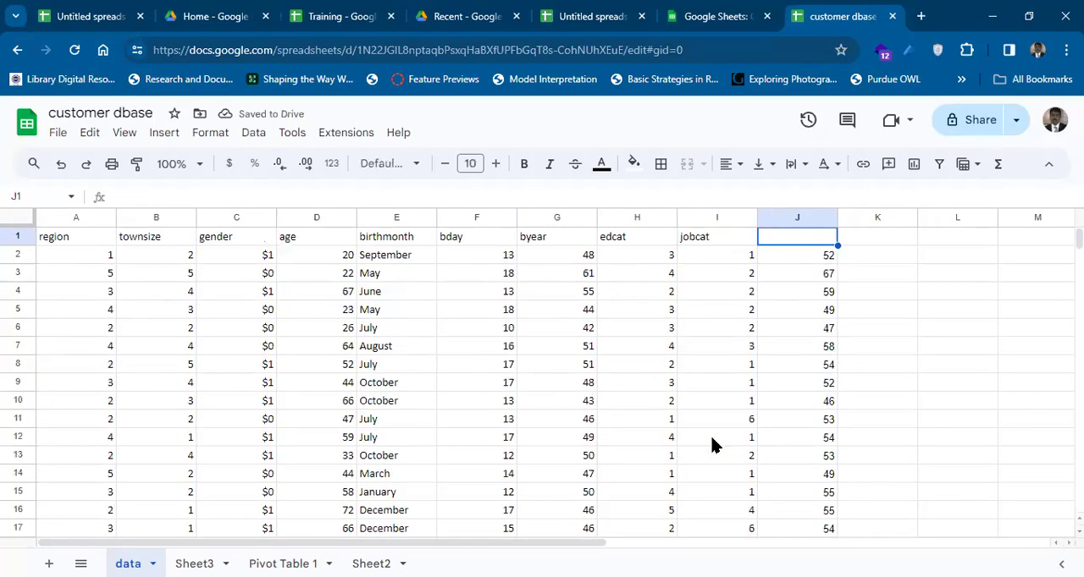
{"action": "key", "text": "Down"}
{"action": "key", "text": "ctrl+shift+Down"}
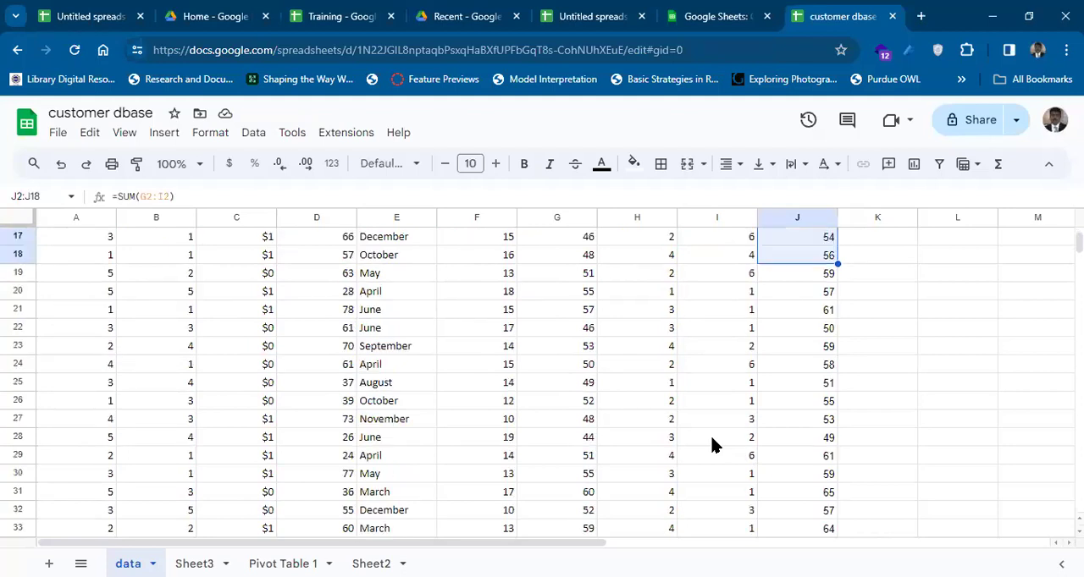
{"action": "key", "text": "shift+Down"}
{"action": "key", "text": "shift+Down"}
{"action": "key", "text": "ctrl+shift+Up"}
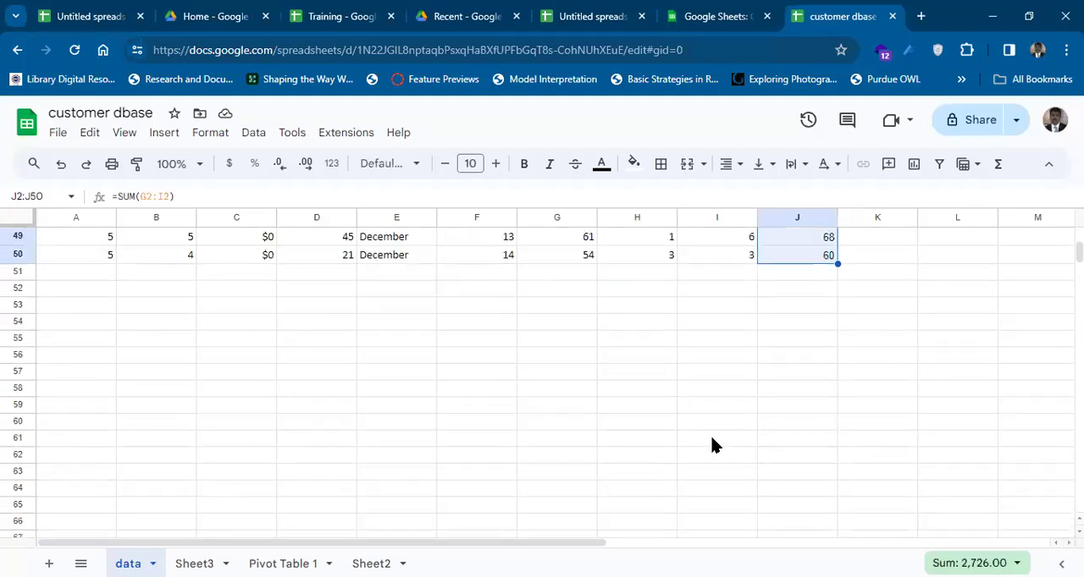
{"action": "key", "text": "Delete"}
{"action": "key", "text": "ctrl+Up"}
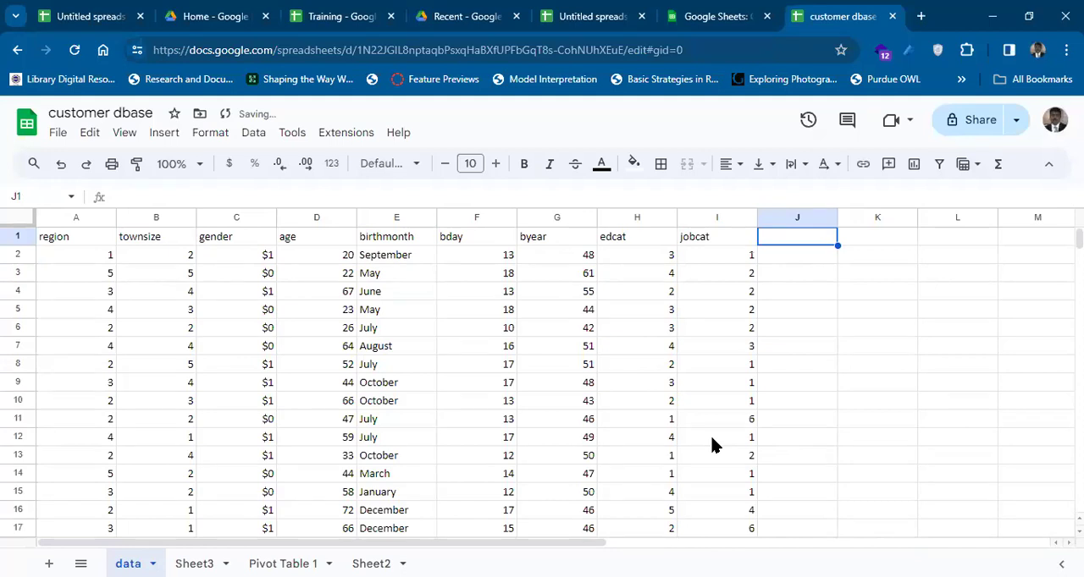
Enter =AVERAGE(F2:I2) in cell J2 and fill the formula down to J8.
{"action": "key", "text": "Down"}
{"action": "type", "text": "=aver"}
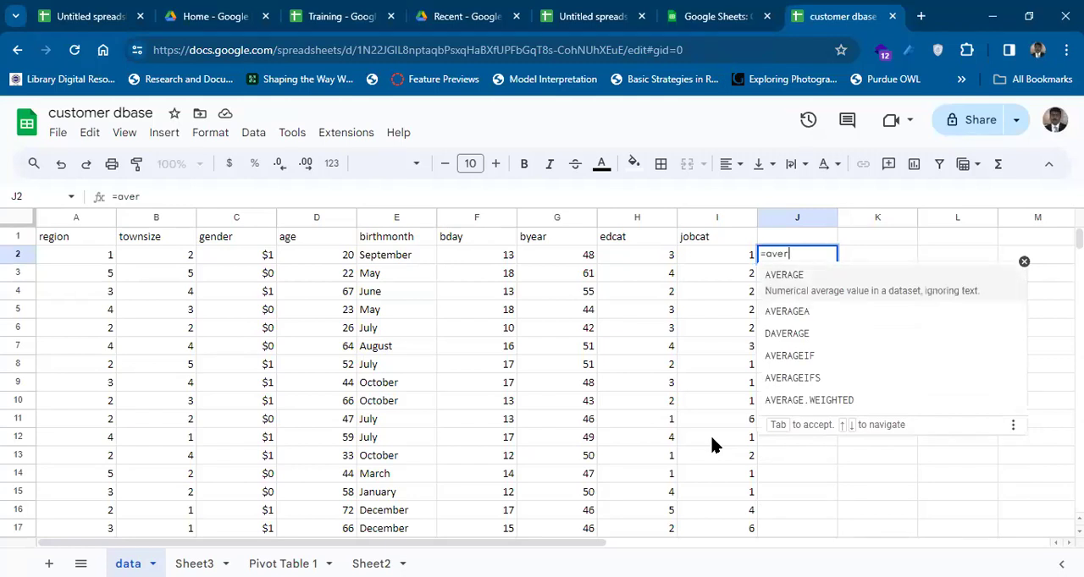
{"action": "key", "text": "Tab"}
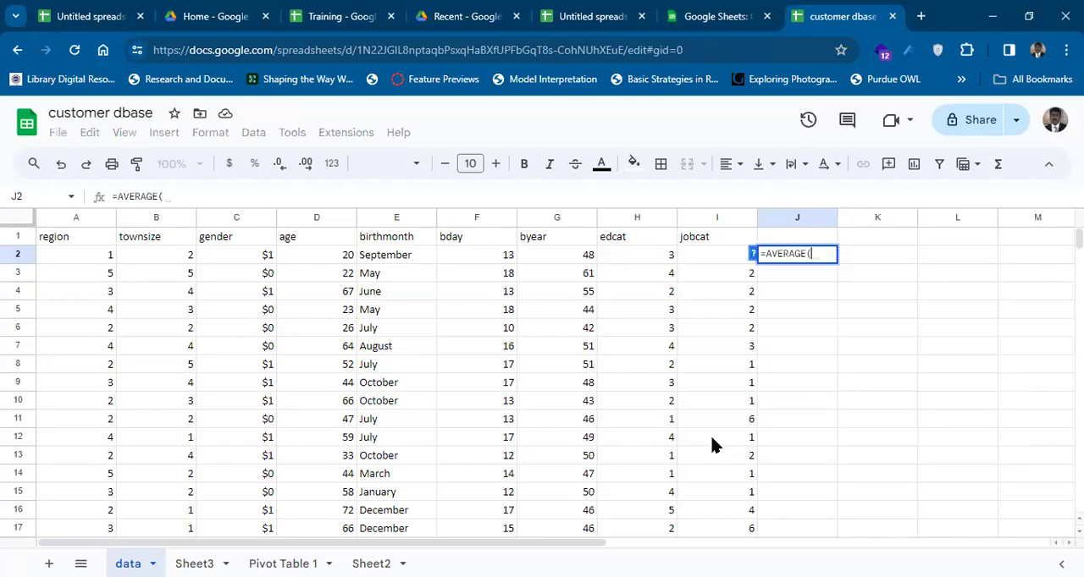
{"action": "left_click", "coordinate": [499, 255]}
{"action": "key", "text": "shift+Right"}
{"action": "key", "text": "shift+Right"}
{"action": "key", "text": "shift+Right"}
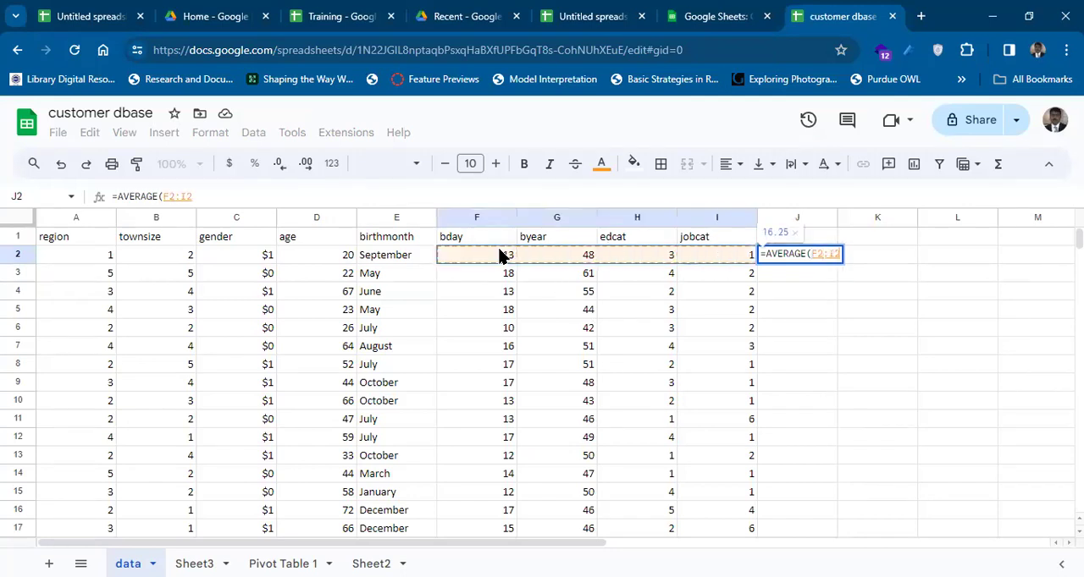
{"action": "type", "text": ")"}
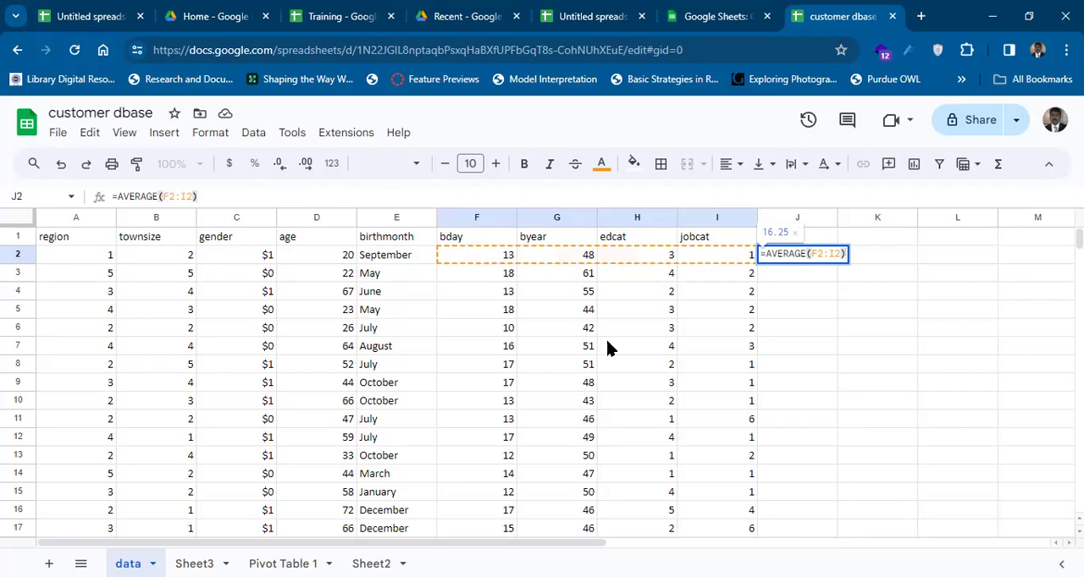
{"action": "key", "text": "Return"}
{"action": "key", "text": "Up"}
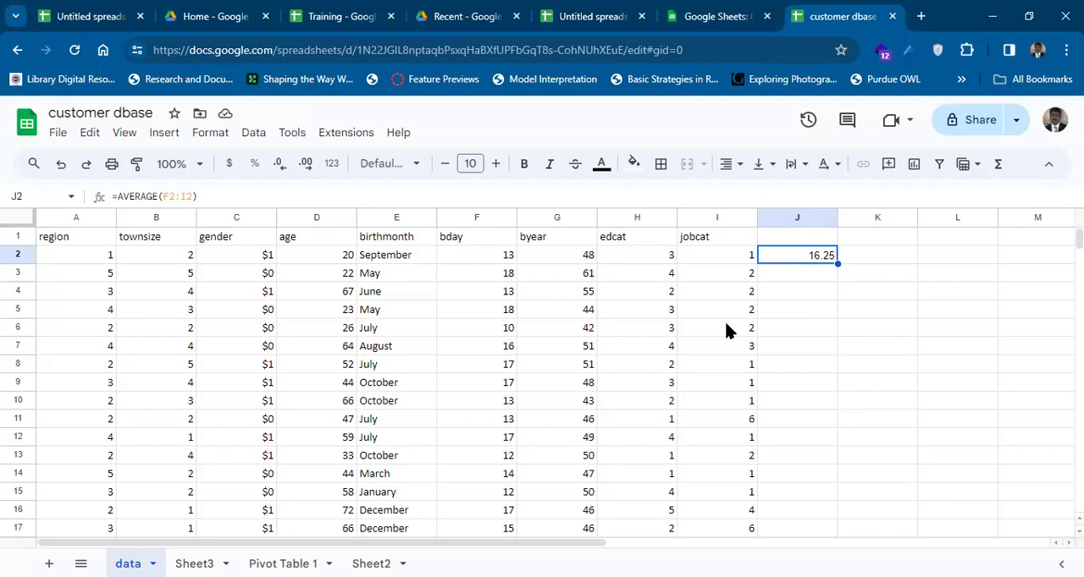
{"action": "left_click_drag", "start_coordinate": [836, 264], "coordinate": [838, 370]}
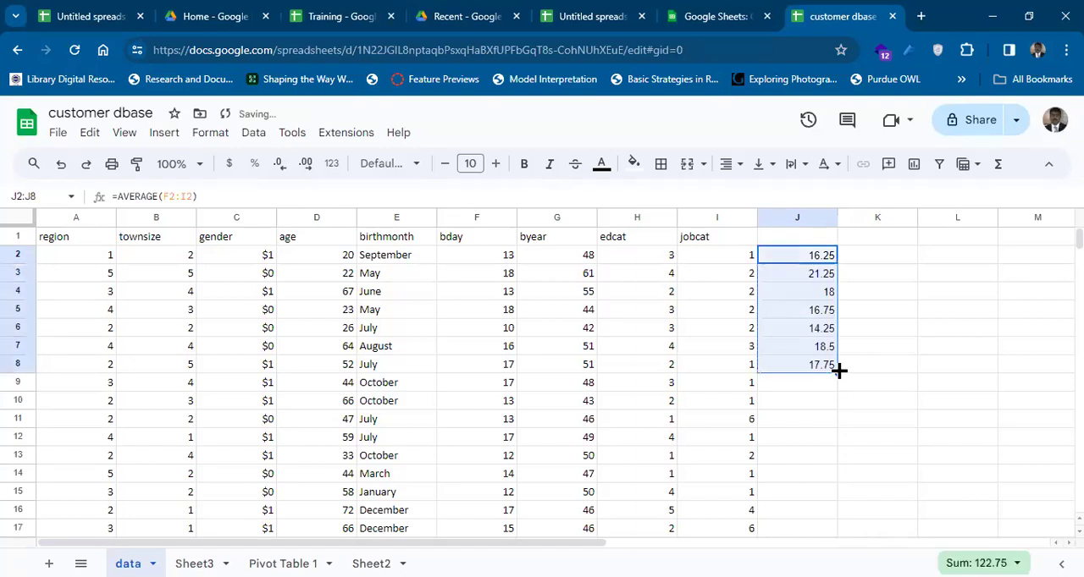
Clear the average formulas in J2:J8 and return to cell J2.
{"action": "key", "text": "Delete"}
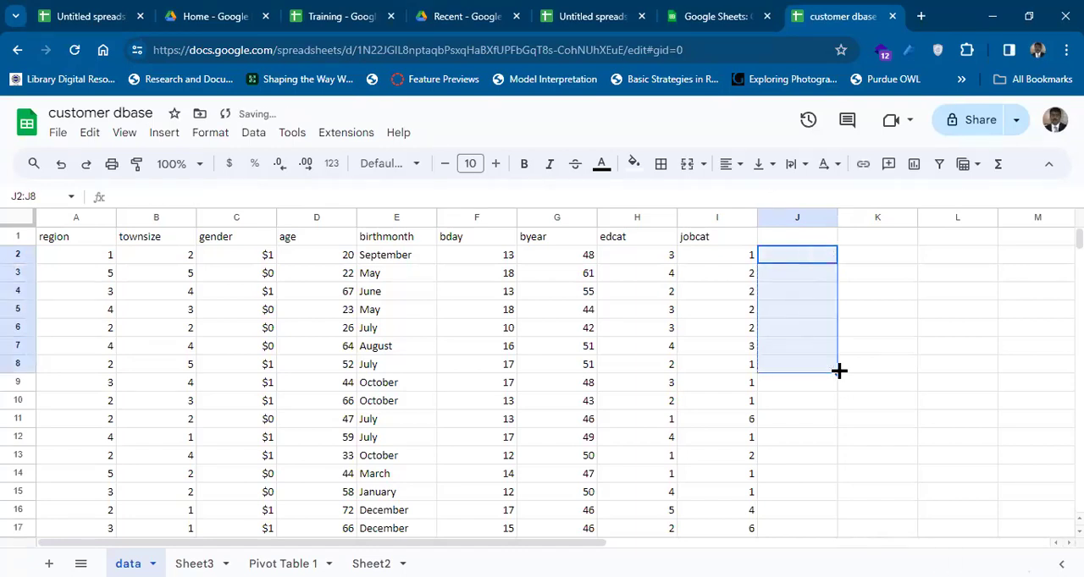
{"action": "key", "text": "Up"}
{"action": "key", "text": "Down"}
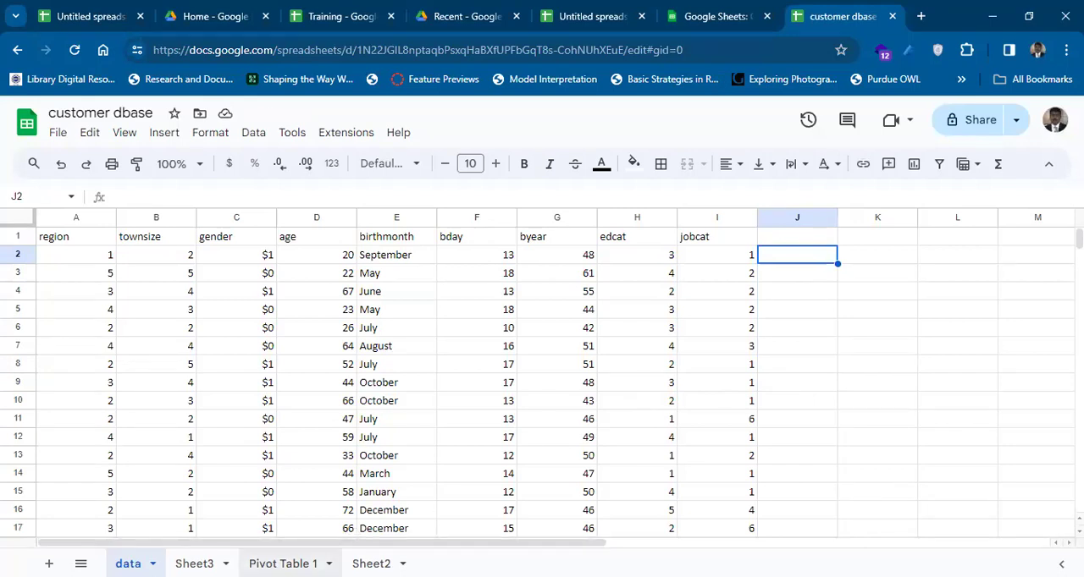
Delete the entire pivot table A1:D92 on the Pivot Table 1 sheet.
{"action": "left_click", "coordinate": [283, 564]}
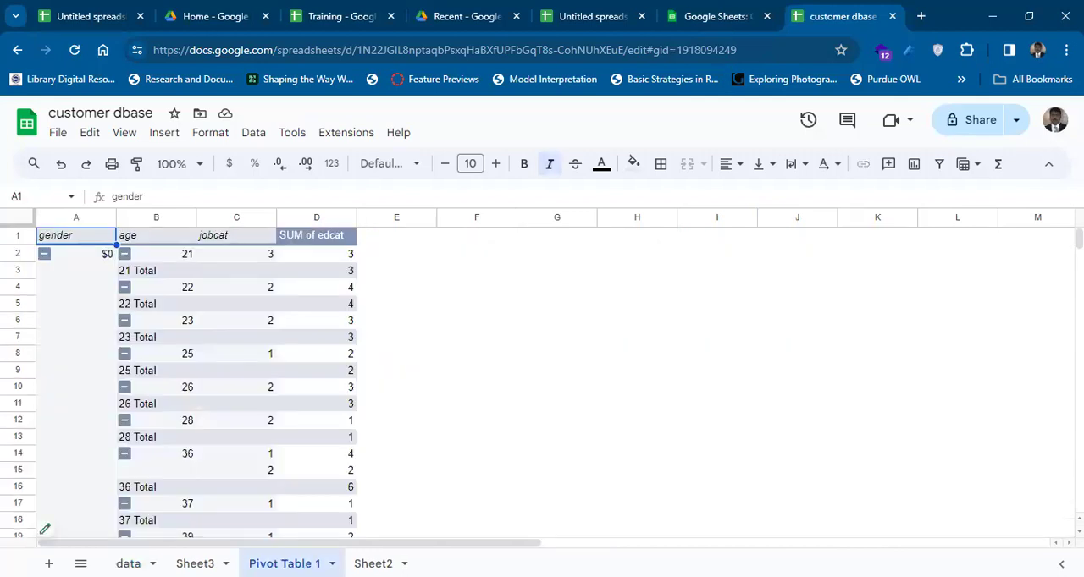
{"action": "key", "text": "ctrl+a"}
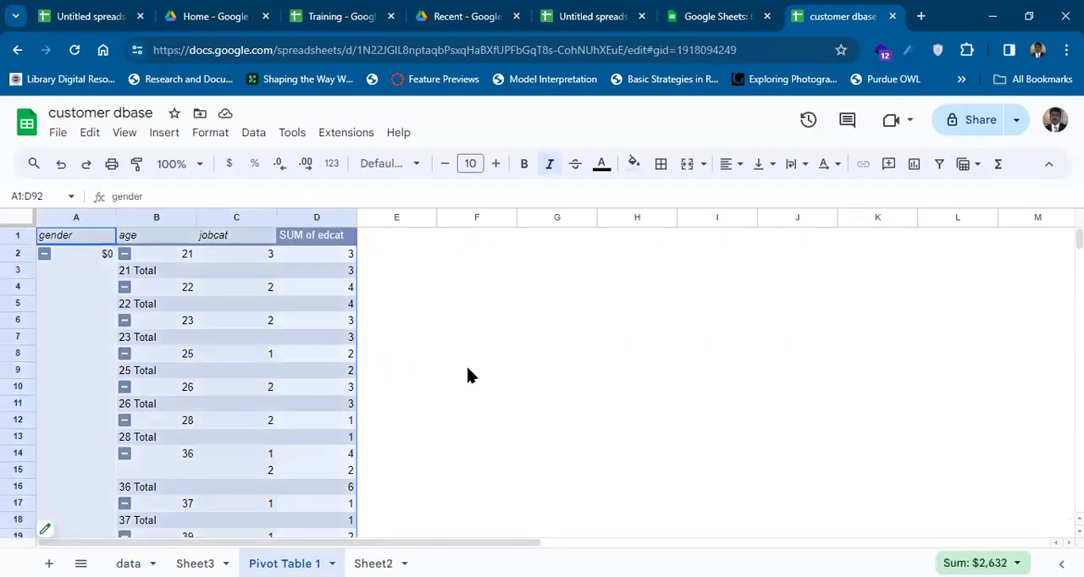
{"action": "key", "text": "Delete"}
Create a pivot table on a new sheet from data!A1:J50, with gender as its row field.
{"action": "left_click", "coordinate": [128, 564]}
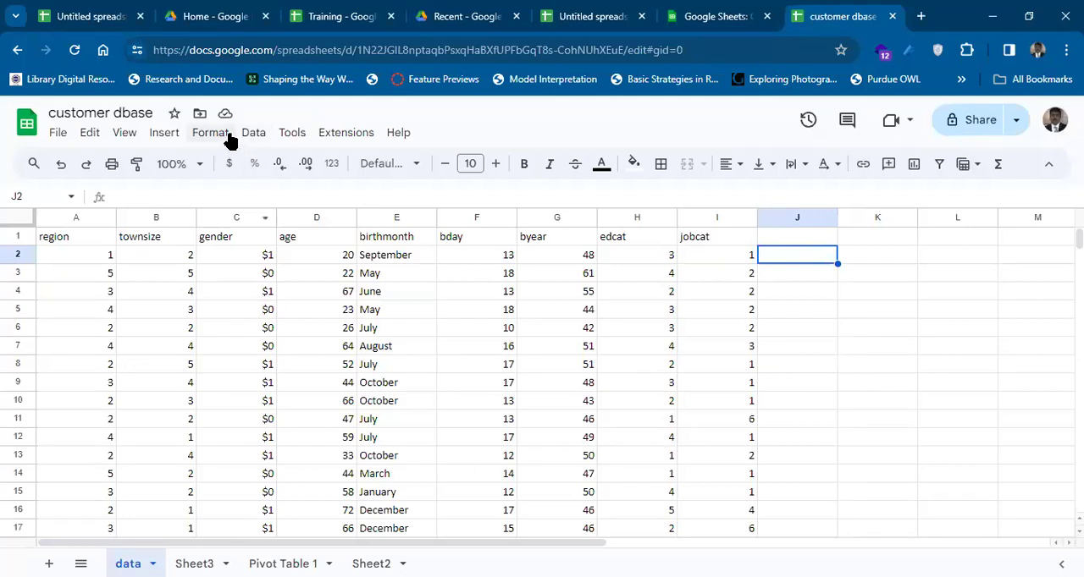
{"action": "left_click", "coordinate": [169, 133]}
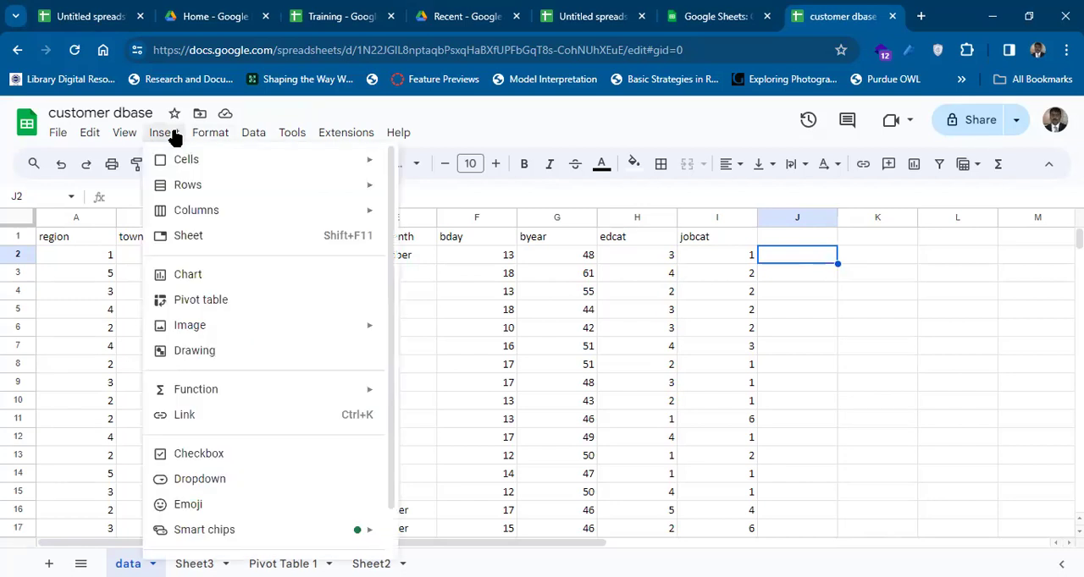
{"action": "left_click", "coordinate": [238, 300]}
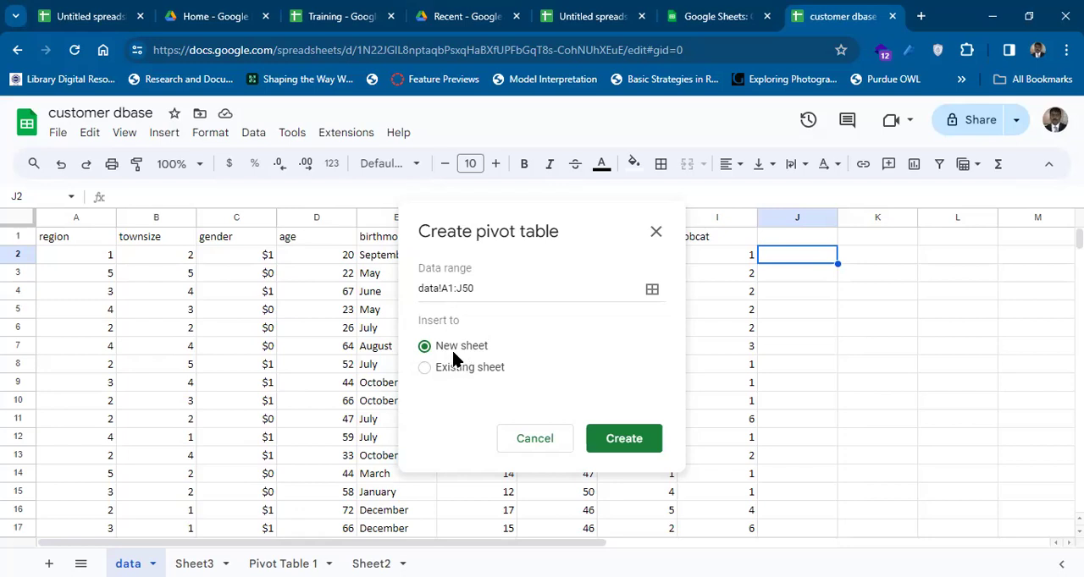
{"action": "left_click", "coordinate": [618, 438]}
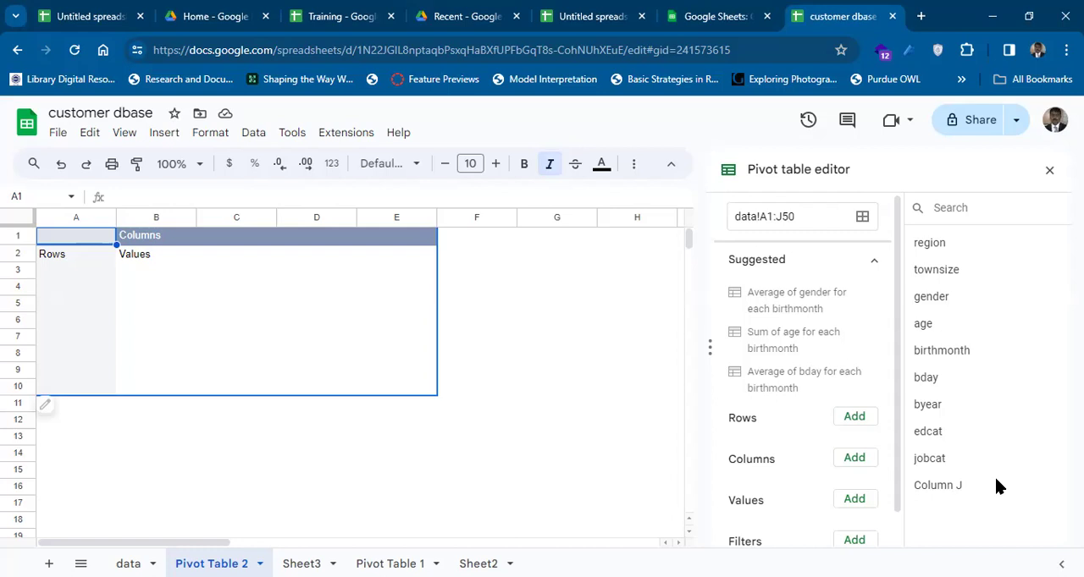
{"action": "left_click_drag", "start_coordinate": [931, 296], "coordinate": [759, 430]}
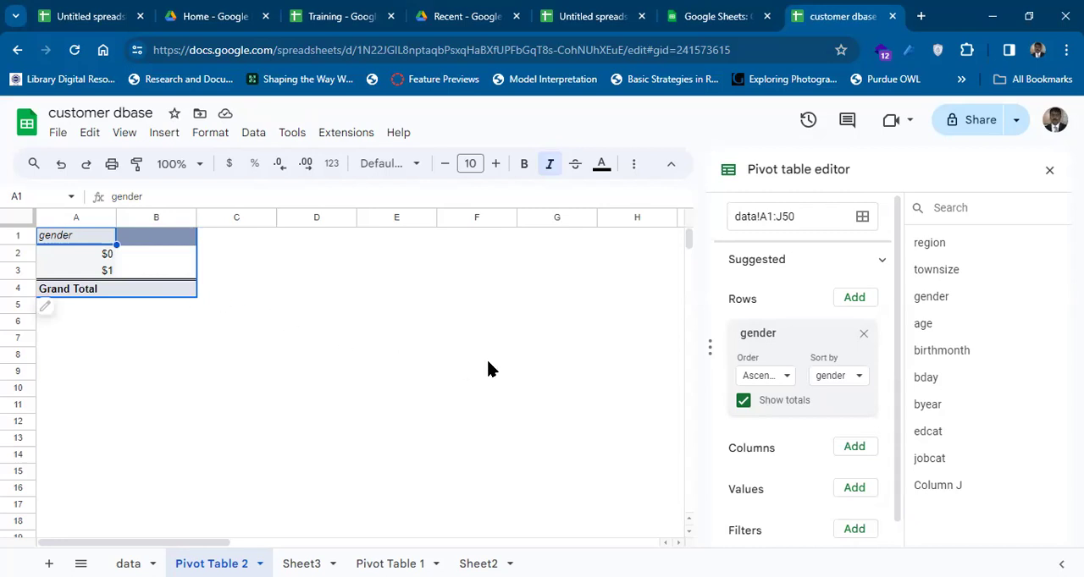
Add birthmonth as the pivot table's column field and remove it again.
{"action": "left_click_drag", "start_coordinate": [938, 297], "coordinate": [945, 321]}
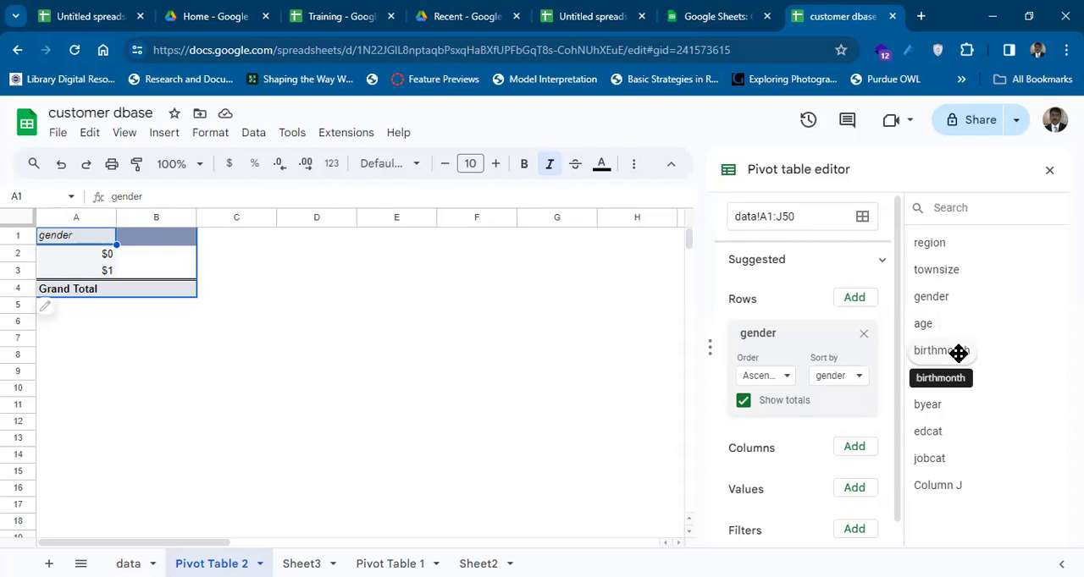
{"action": "left_click_drag", "start_coordinate": [957, 352], "coordinate": [779, 475]}
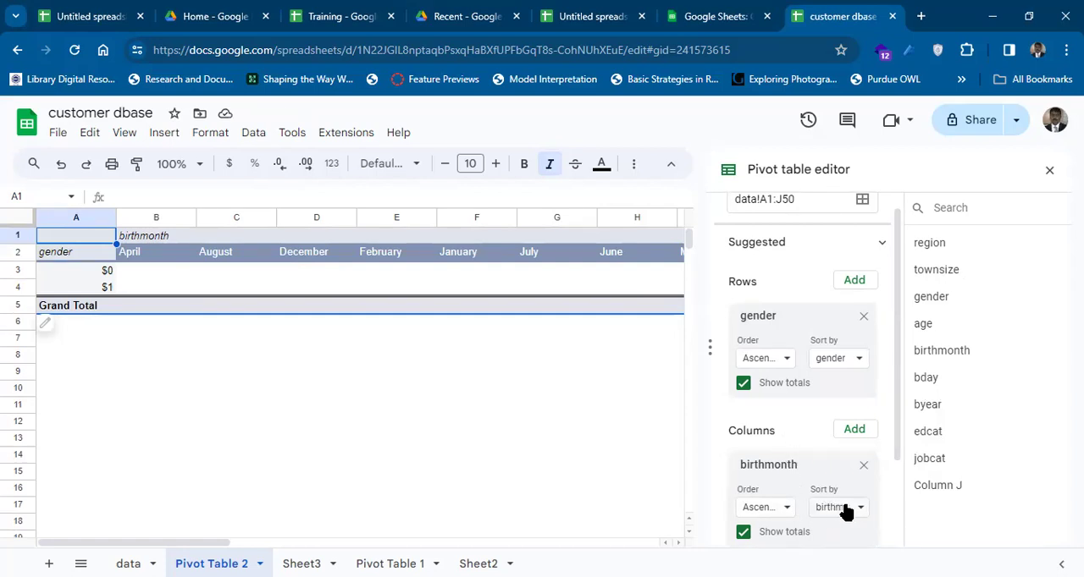
{"action": "left_click", "coordinate": [862, 466]}
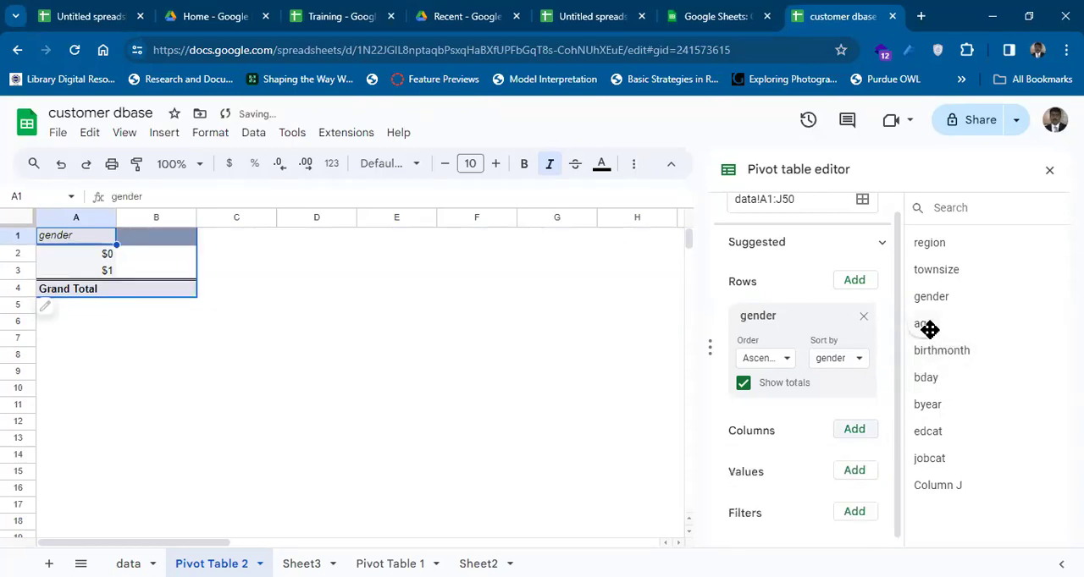
Add age as a row field under gender in the pivot table and place bday between the two.
{"action": "left_click_drag", "start_coordinate": [929, 329], "coordinate": [756, 435]}
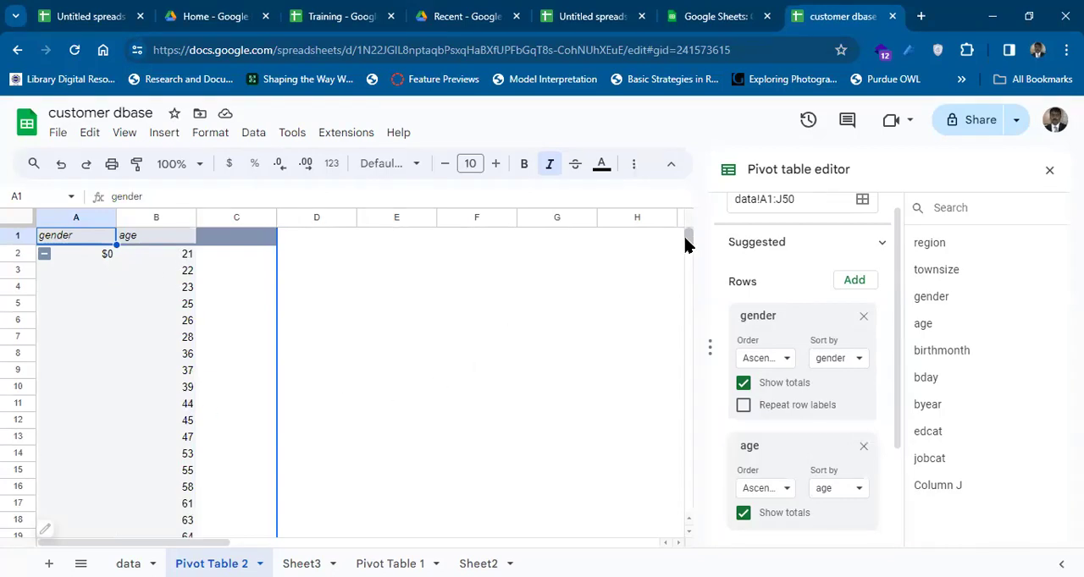
{"action": "mouse_move", "coordinate": [687, 245]}
{"action": "left_mouse_down"}
{"action": "mouse_move", "coordinate": [687, 261]}
{"action": "mouse_move", "coordinate": [686, 241]}
{"action": "left_mouse_up"}
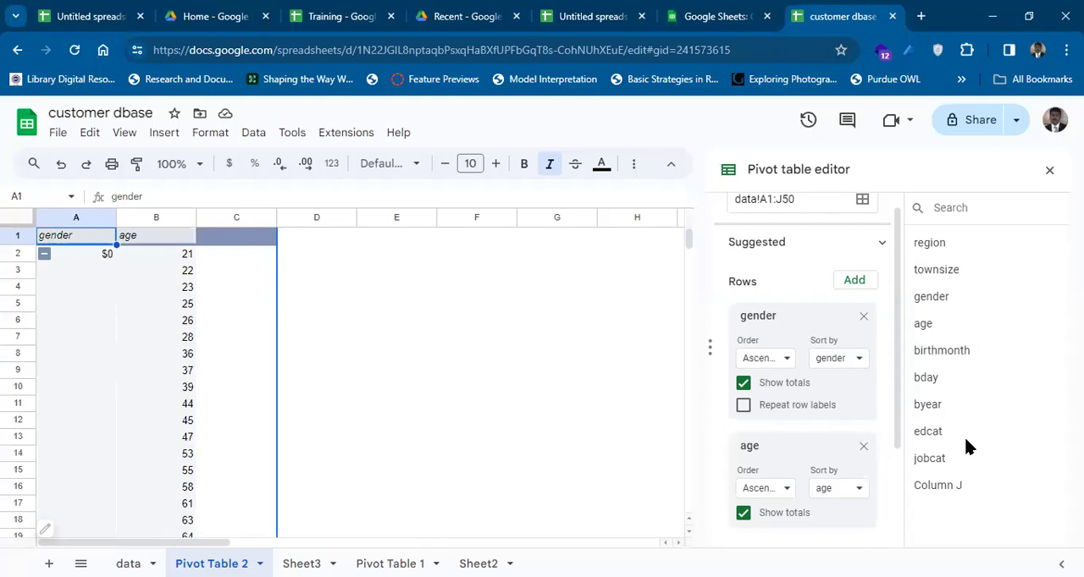
{"action": "left_click_drag", "start_coordinate": [927, 379], "coordinate": [766, 434]}
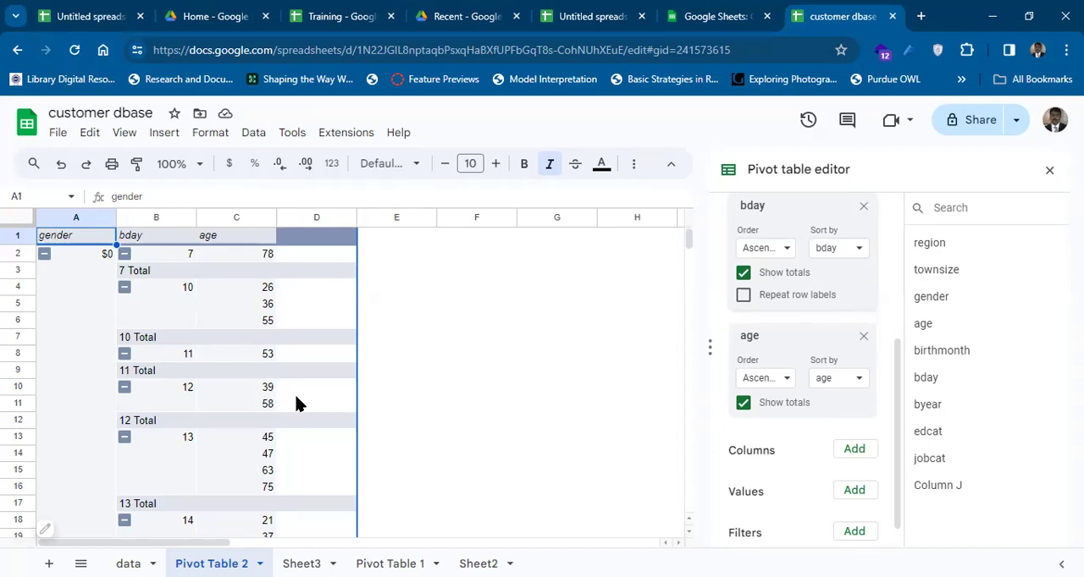
Close the pivot table editor on the Pivot Table 2 sheet and delete that sheet from the spreadsheet.
{"action": "left_click", "coordinate": [128, 563]}
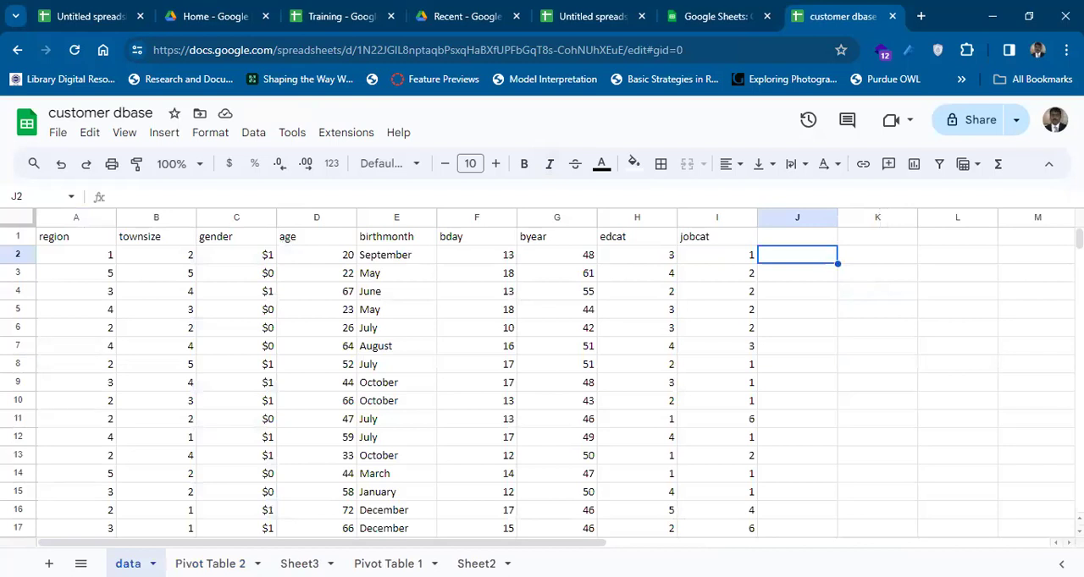
{"action": "left_click", "coordinate": [388, 563]}
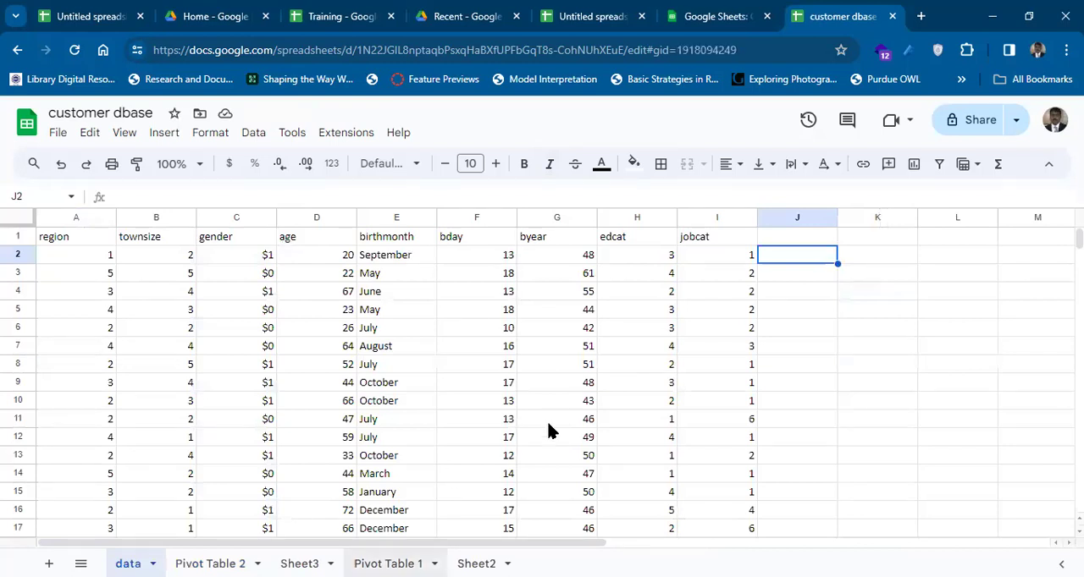
{"action": "left_click", "coordinate": [211, 564]}
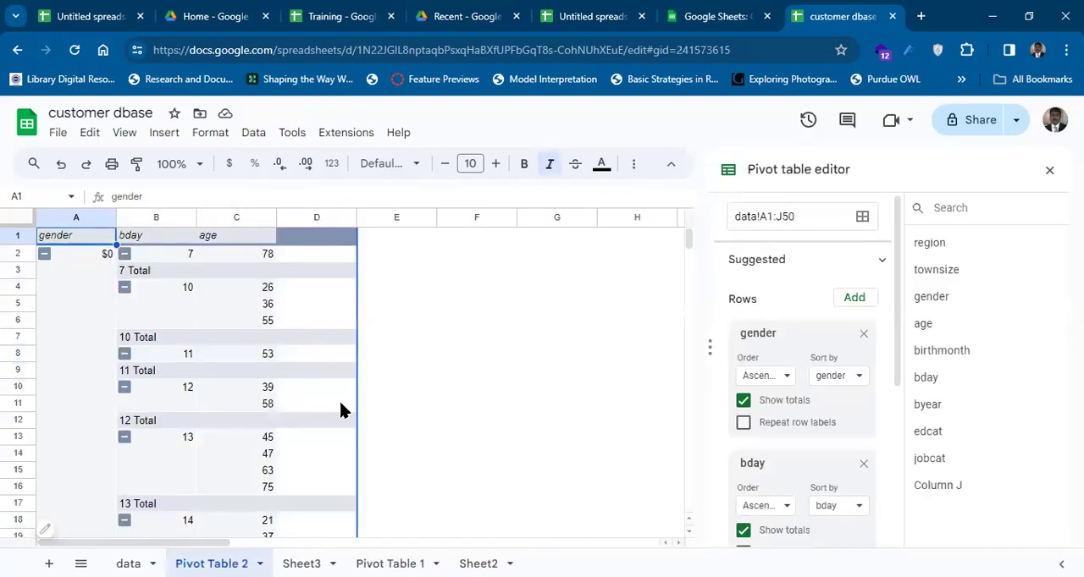
{"action": "left_click", "coordinate": [1048, 171]}
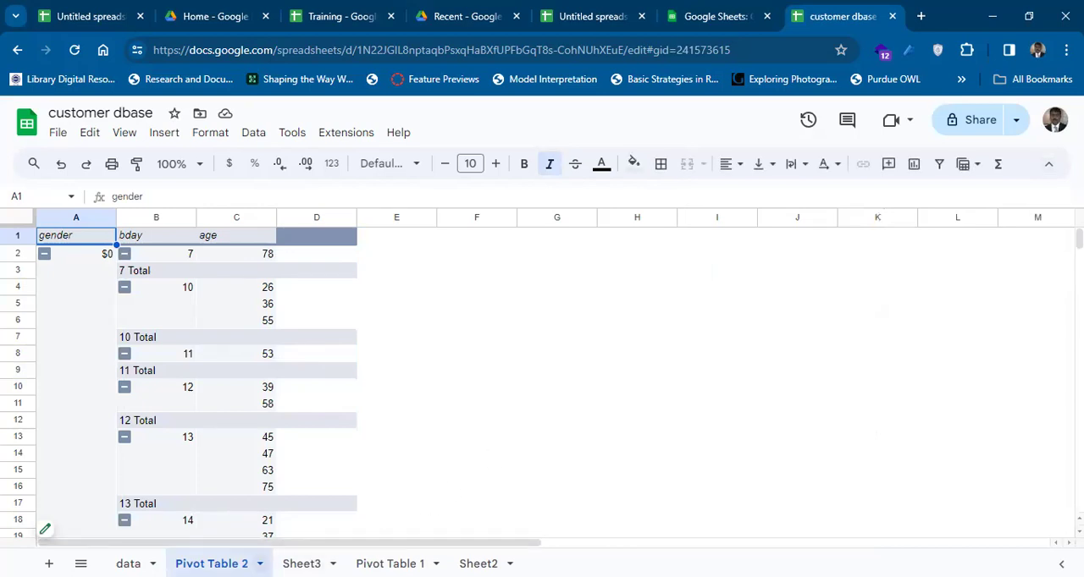
{"action": "left_click", "coordinate": [259, 564]}
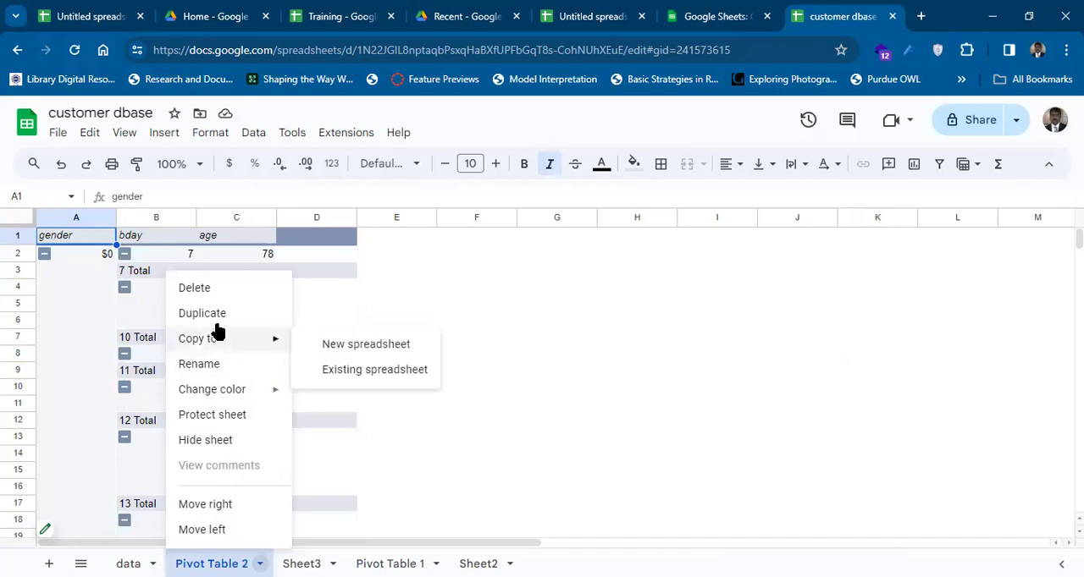
{"action": "left_click", "coordinate": [211, 288]}
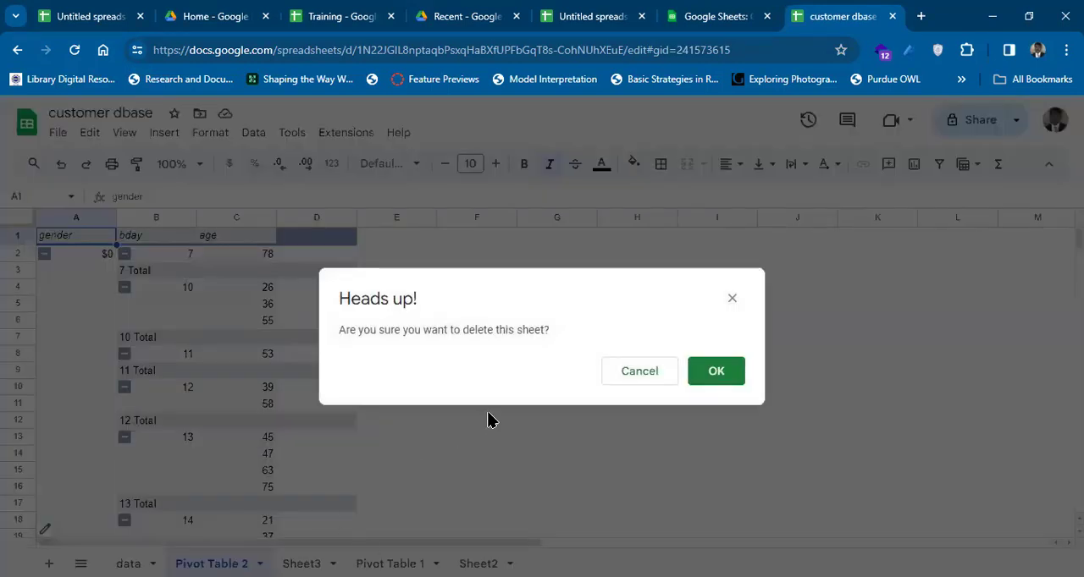
{"action": "left_click", "coordinate": [703, 377]}
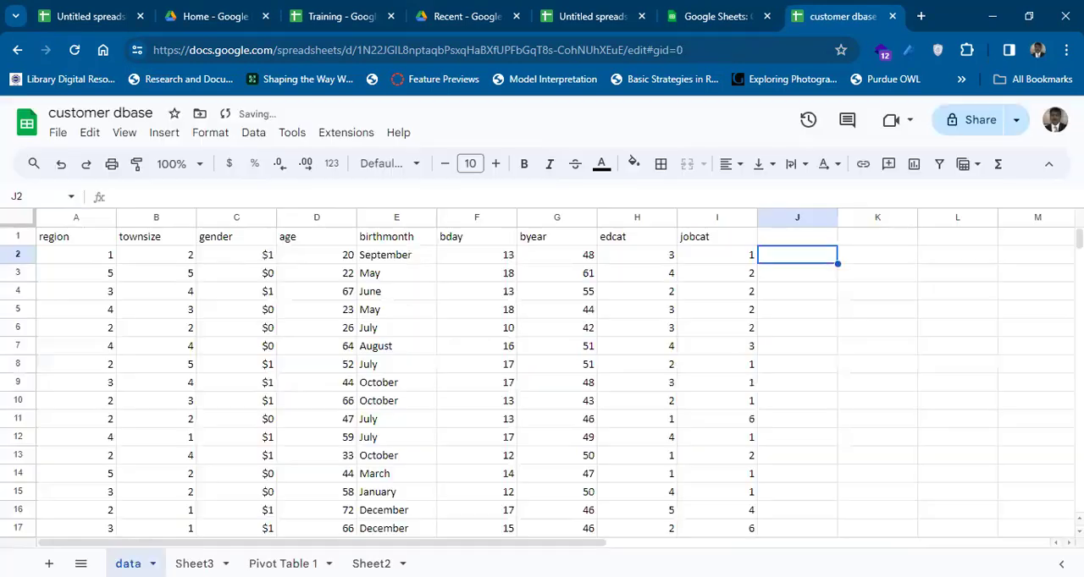
Delete the emptied Pivot Table 1 sheet from the spreadsheet.
{"action": "left_click", "coordinate": [282, 564]}
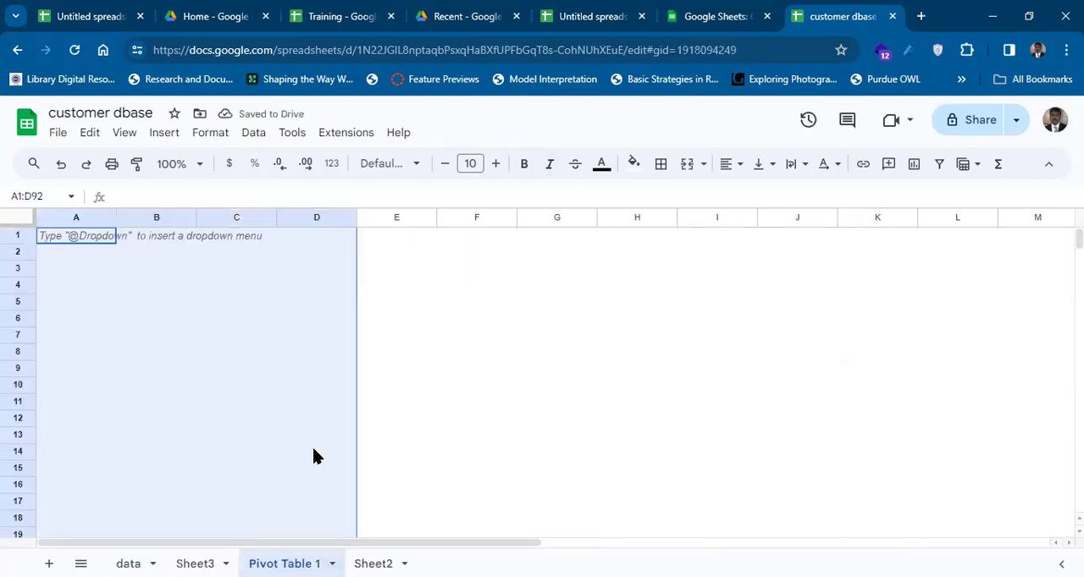
{"action": "right_click", "coordinate": [283, 563]}
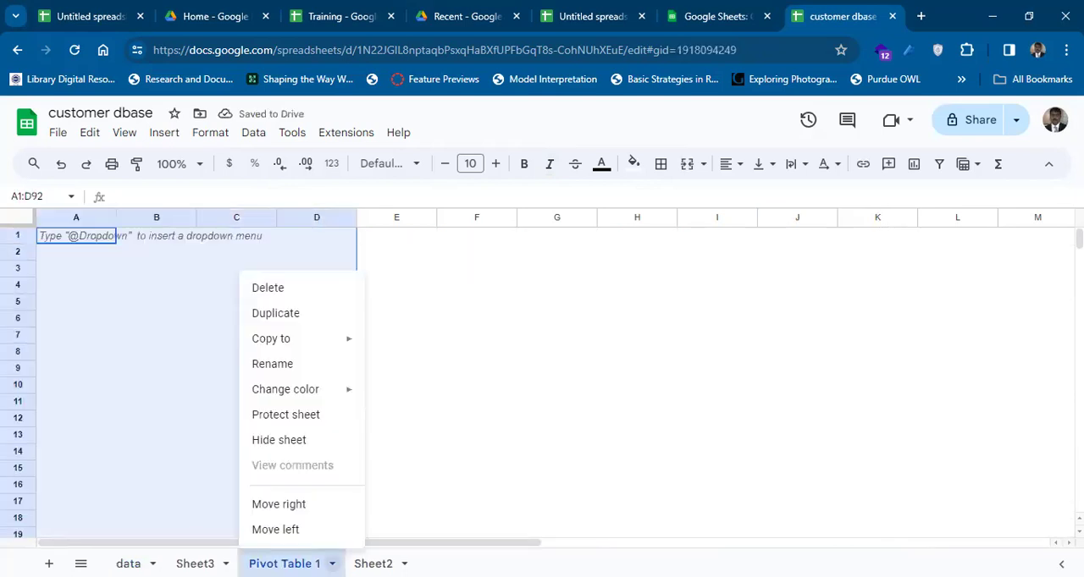
{"action": "left_click", "coordinate": [304, 286]}
{"action": "left_click", "coordinate": [716, 370]}
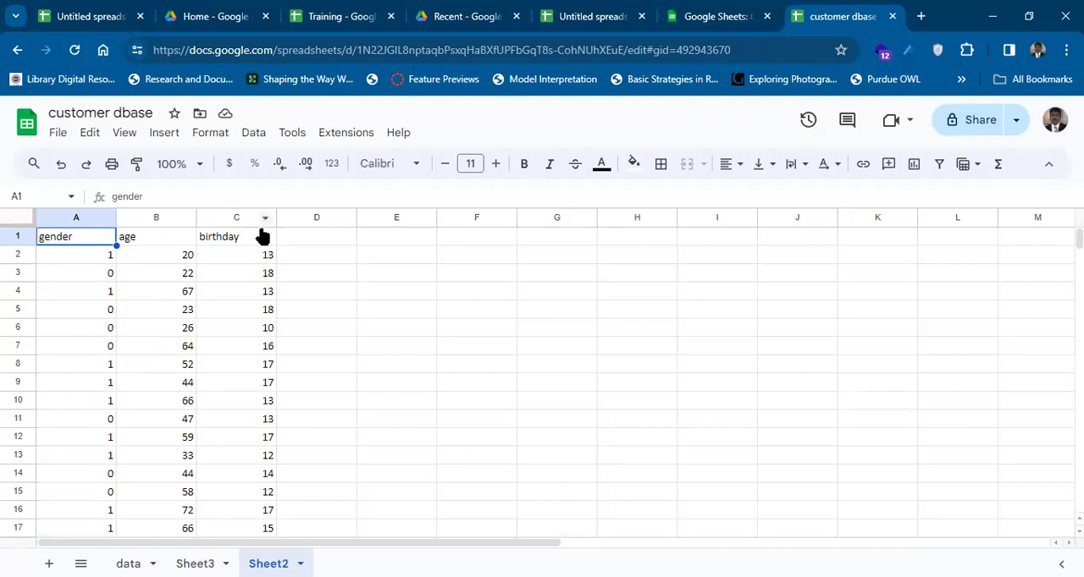
Look over the gender, age and birthday columns on Sheet2, ending at cell A1.
{"action": "key", "text": "Right"}
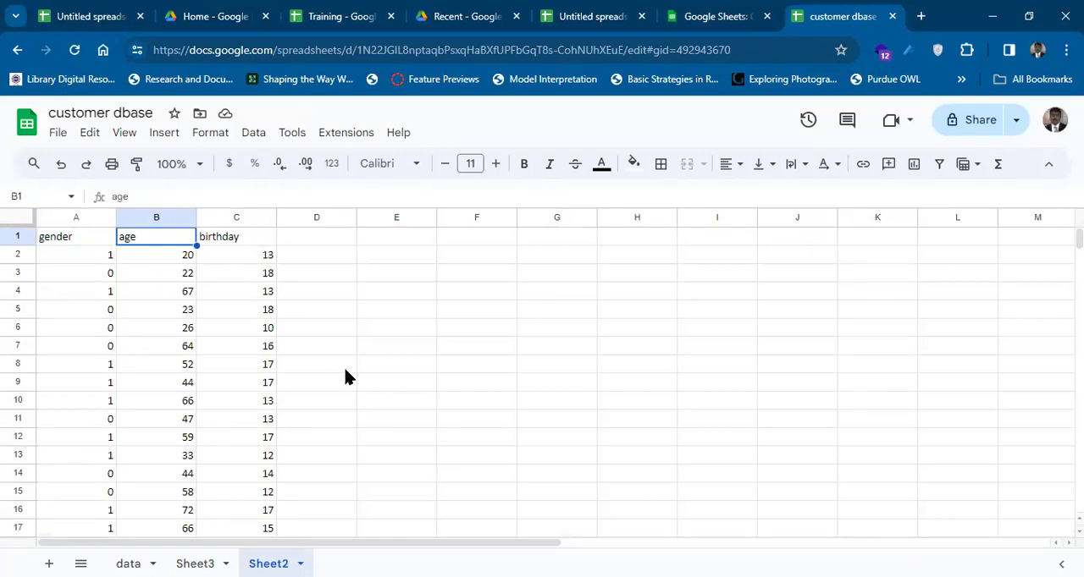
{"action": "key", "text": "Right"}
{"action": "key", "text": "Left"}
{"action": "key", "text": "Left"}
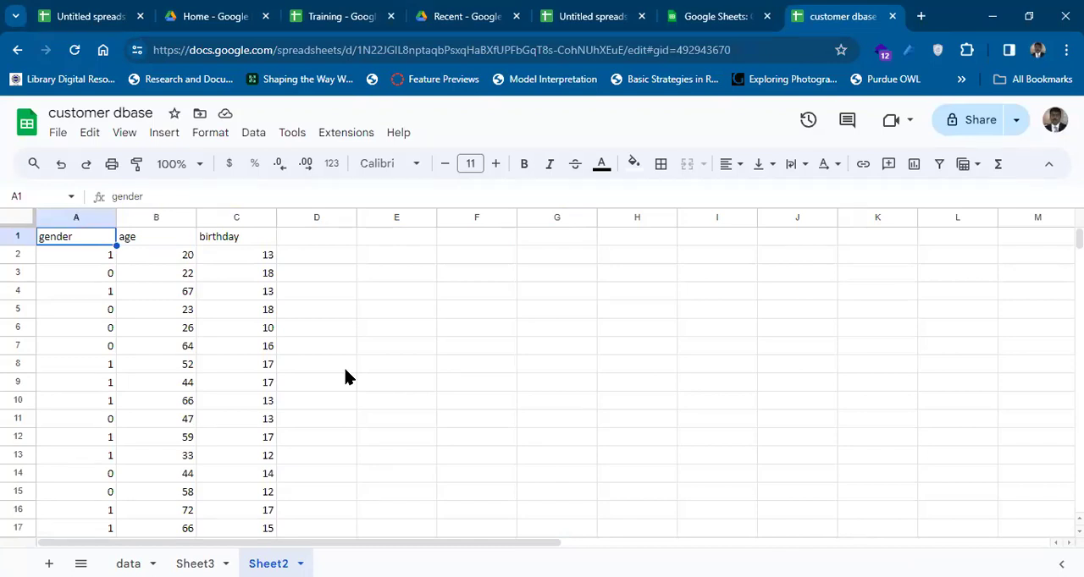
{"action": "key", "text": "Down"}
{"action": "key", "text": "Down"}
{"action": "key", "text": "Down"}
{"action": "key", "text": "Down"}
{"action": "key", "text": "Down"}
{"action": "key", "text": "Down"}
{"action": "key", "text": "Down"}
{"action": "key", "text": "Down"}
{"action": "key", "text": "Down"}
{"action": "key", "text": "Up"}
{"action": "key", "text": "Up"}
{"action": "key", "text": "ctrl+Up"}
Insert a chart of the age and birthday data on Sheet2 and change its type to Histogram chart.
{"action": "left_click", "coordinate": [164, 135]}
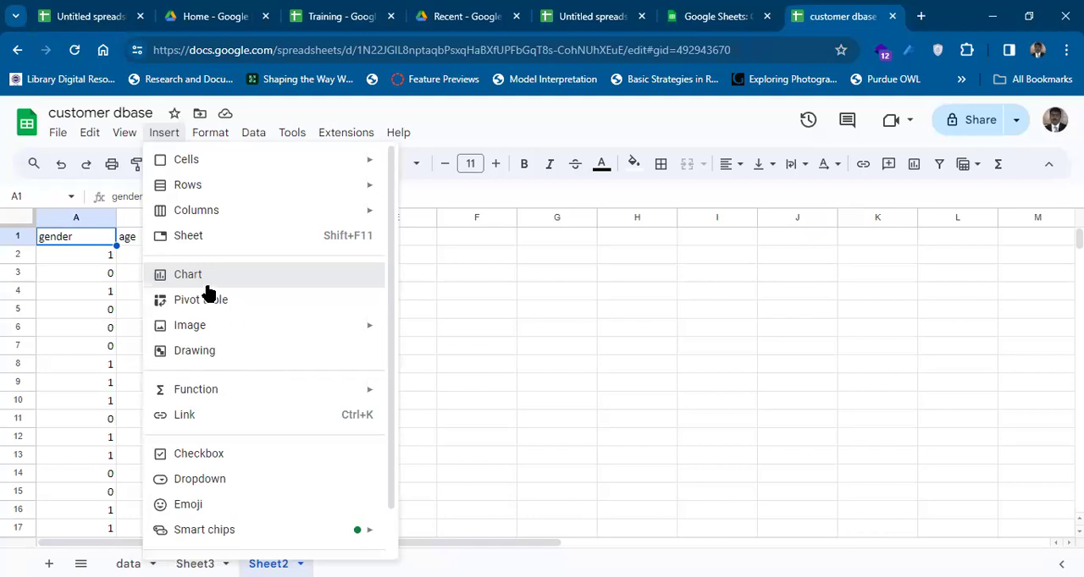
{"action": "key", "text": "Escape"}
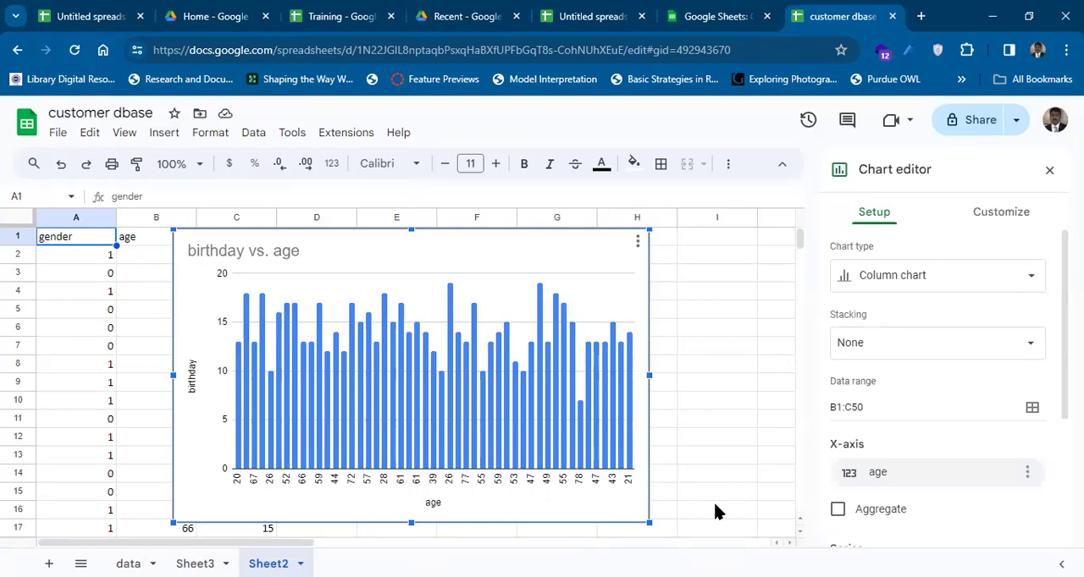
{"action": "left_click", "coordinate": [1003, 279]}
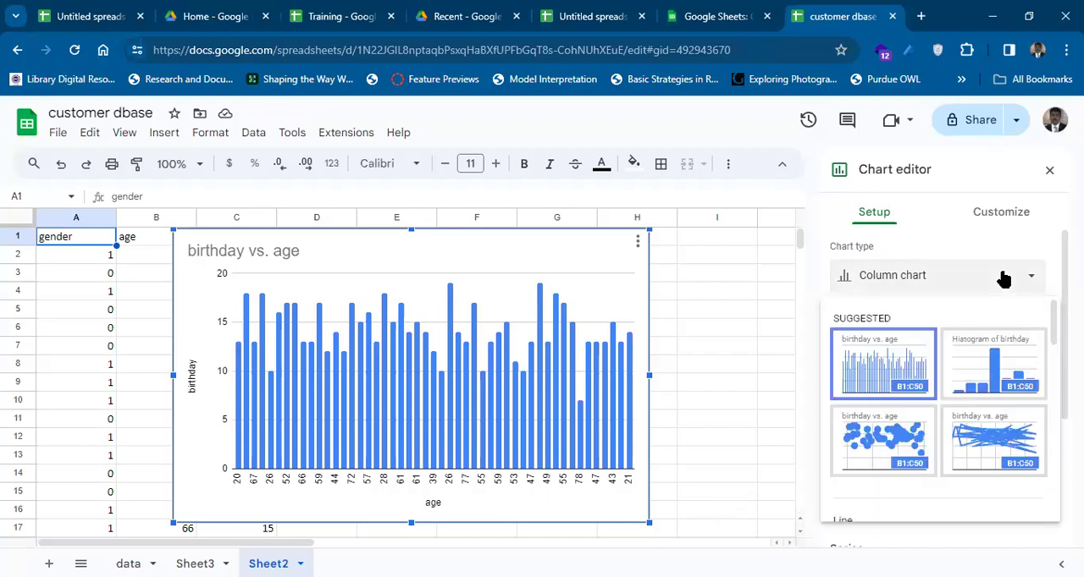
{"action": "left_click", "coordinate": [1000, 362]}
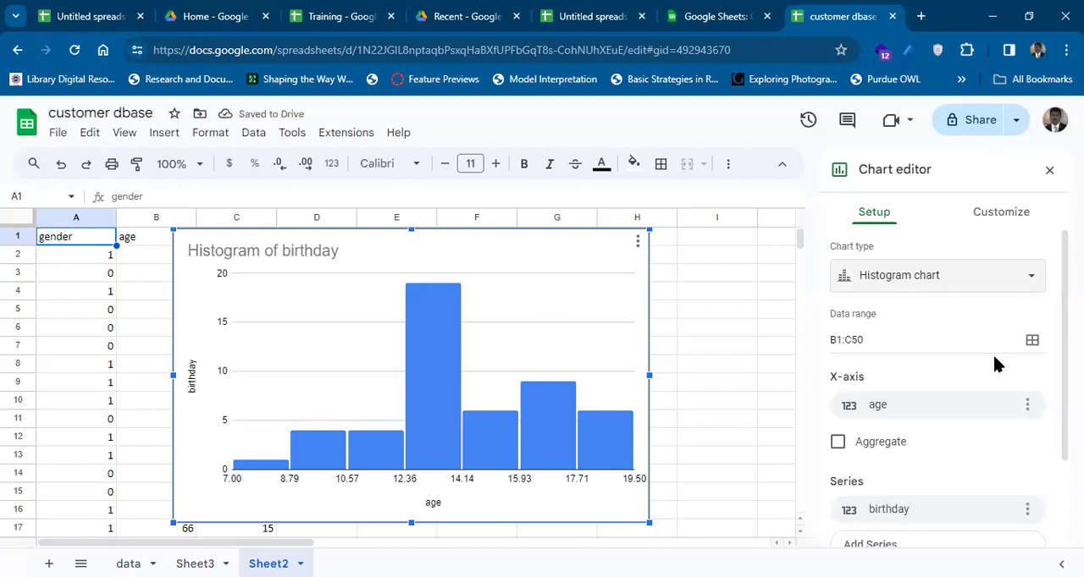
Change the chart type to Scatter chart and turn on aggregation for the age X-axis.
{"action": "left_click", "coordinate": [1014, 284]}
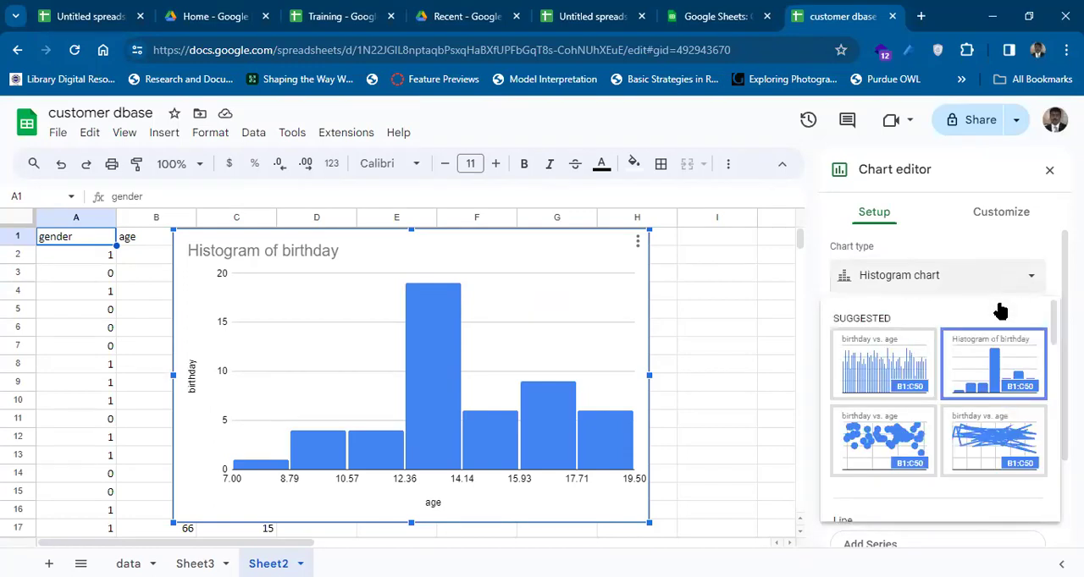
{"action": "left_click", "coordinate": [906, 441]}
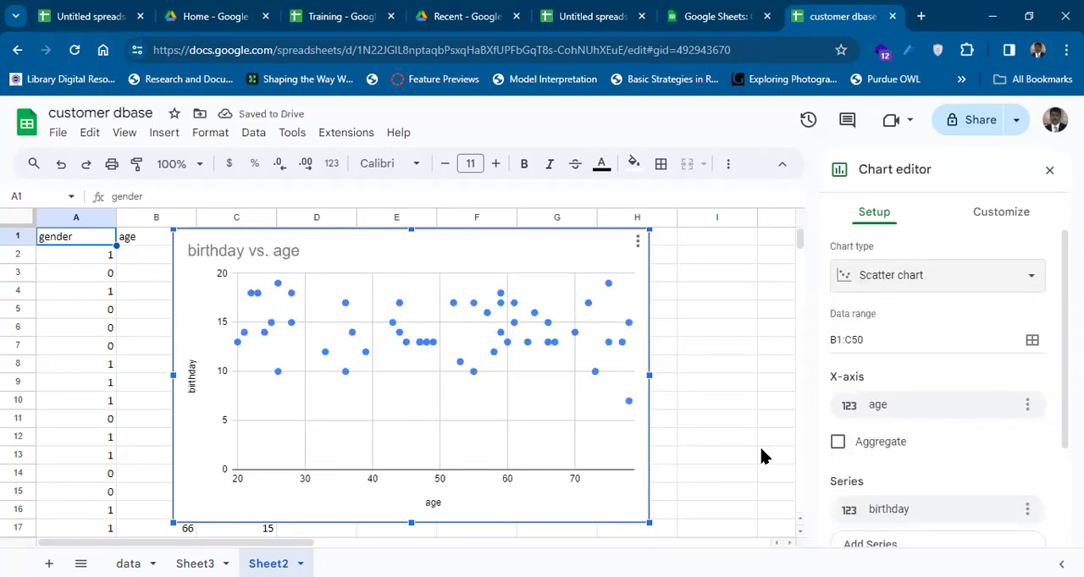
{"action": "left_click", "coordinate": [837, 444]}
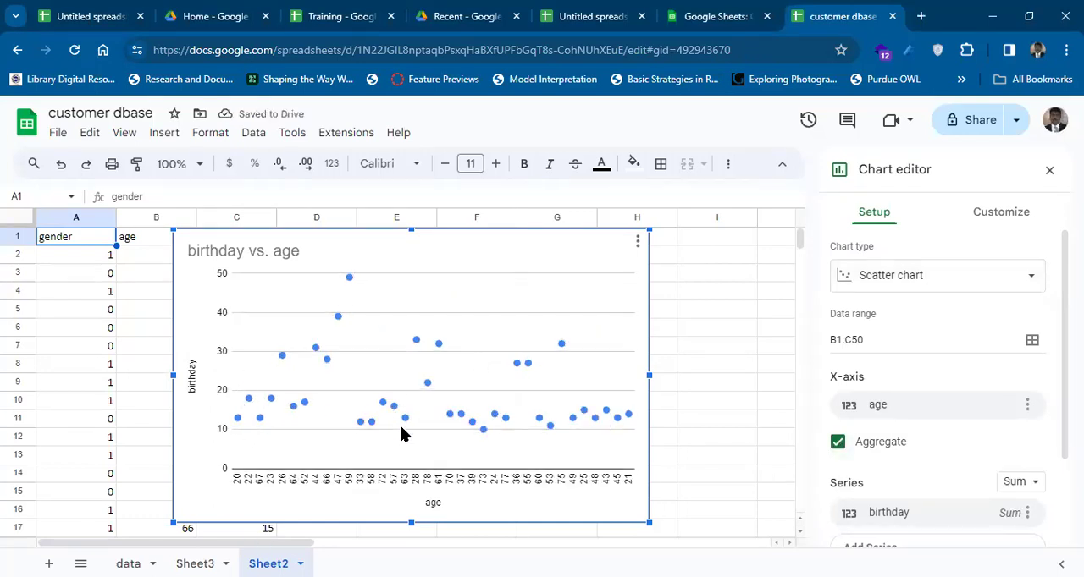
Format the chart title "birthday vs. age" as italic, bold and centred.
{"action": "left_click", "coordinate": [1013, 219]}
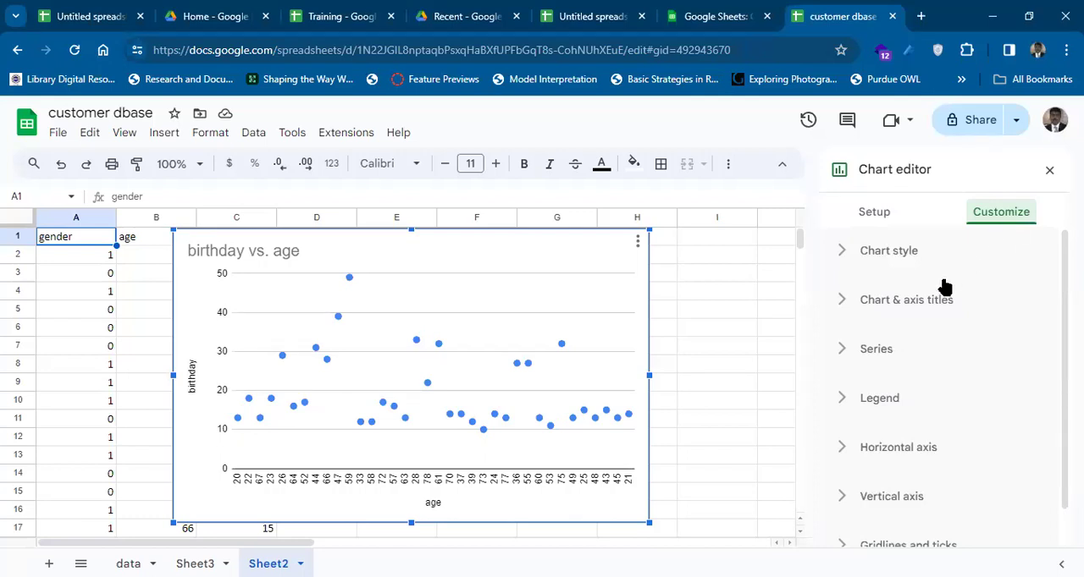
{"action": "left_click", "coordinate": [920, 308]}
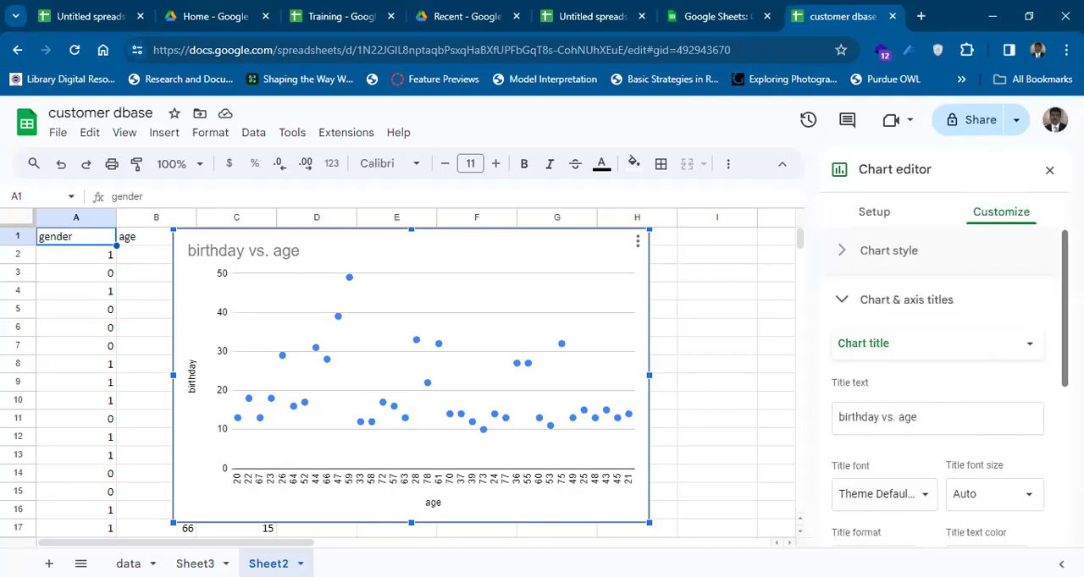
{"action": "scroll", "coordinate": [1031, 366], "scroll_direction": "down", "scroll_amount": 2}
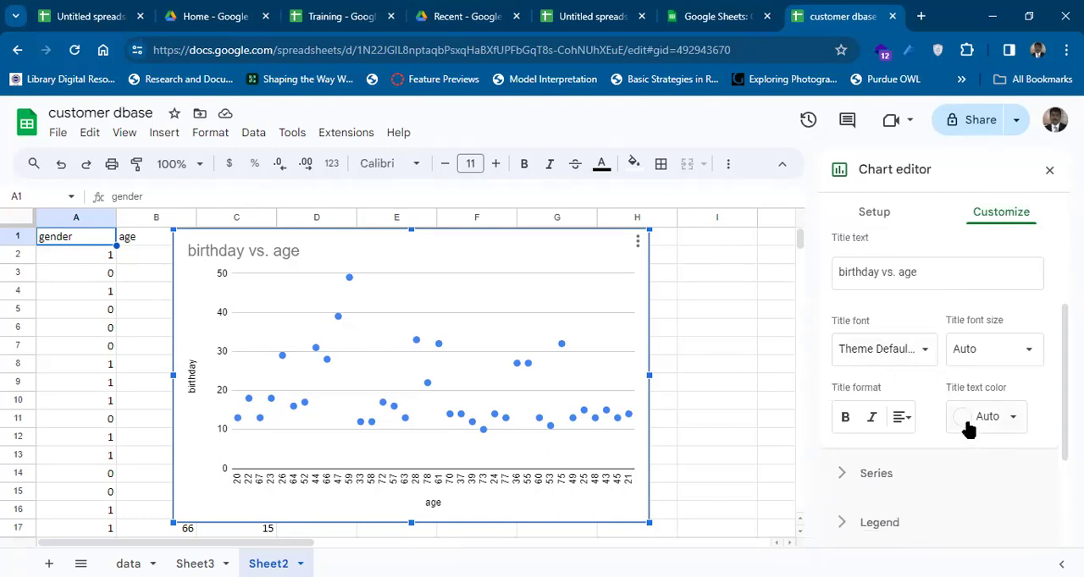
{"action": "left_click", "coordinate": [872, 418]}
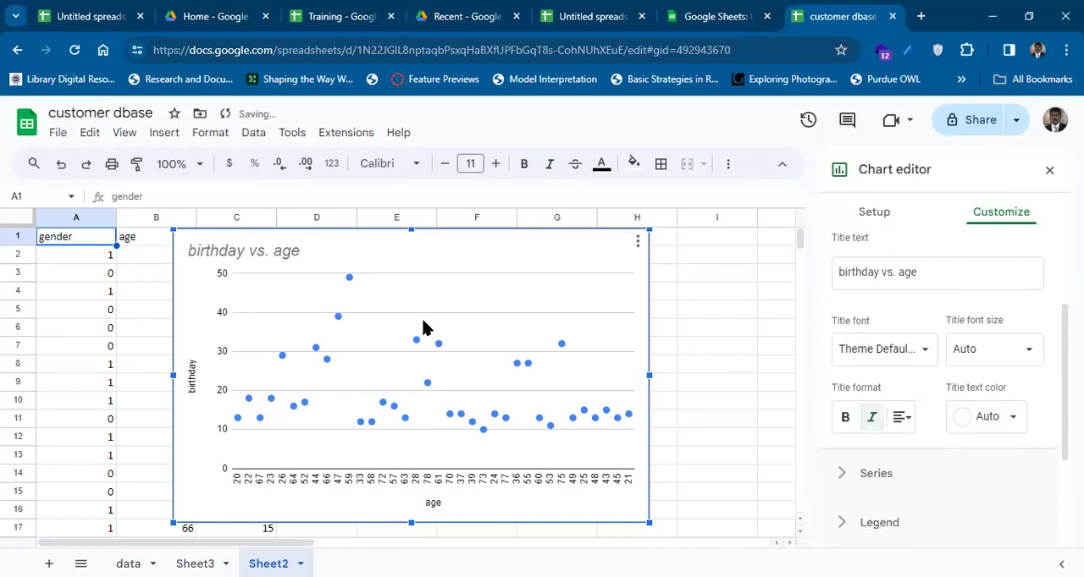
{"action": "left_click", "coordinate": [844, 426]}
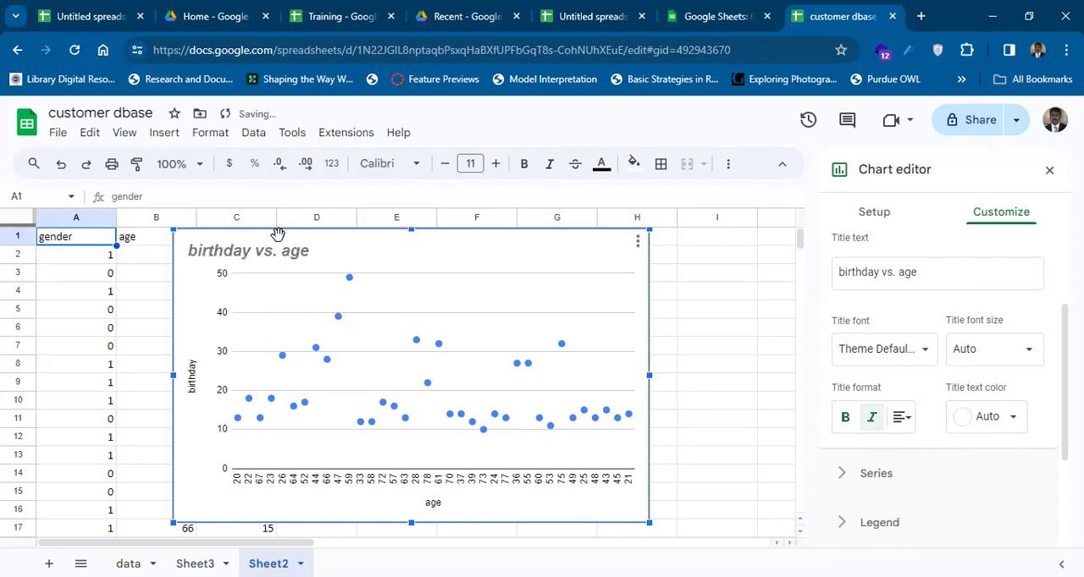
{"action": "left_click", "coordinate": [902, 418]}
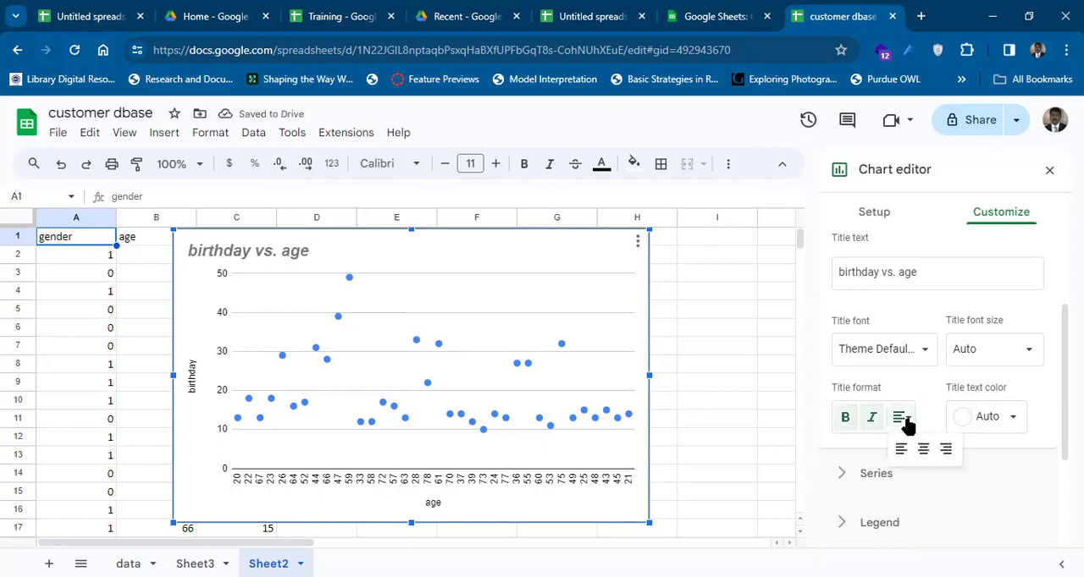
{"action": "left_click", "coordinate": [923, 450]}
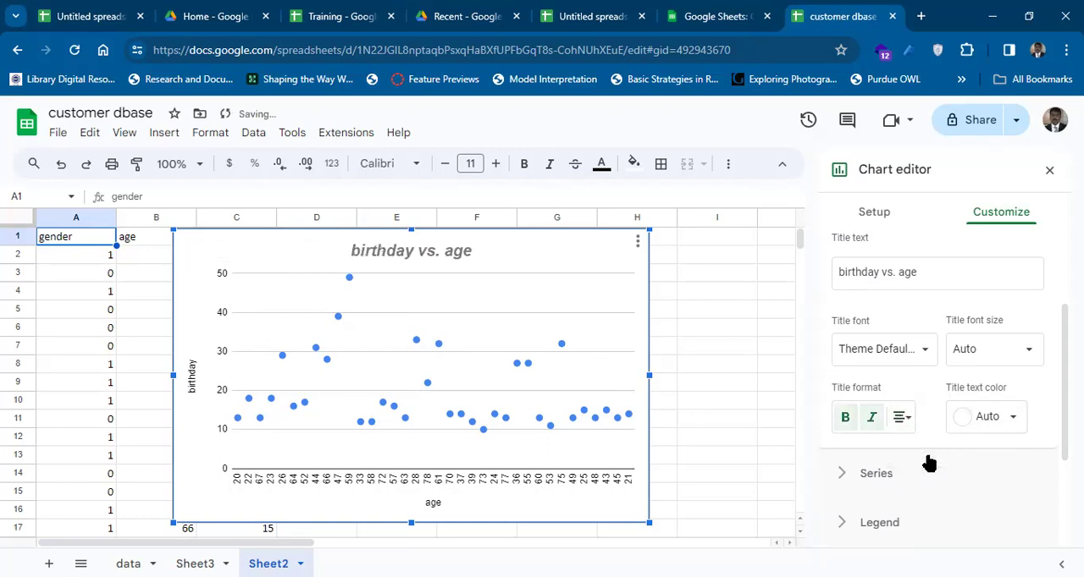
Change the birthday vs. age chart on Sheet2 to a Line chart.
{"action": "left_click", "coordinate": [881, 216]}
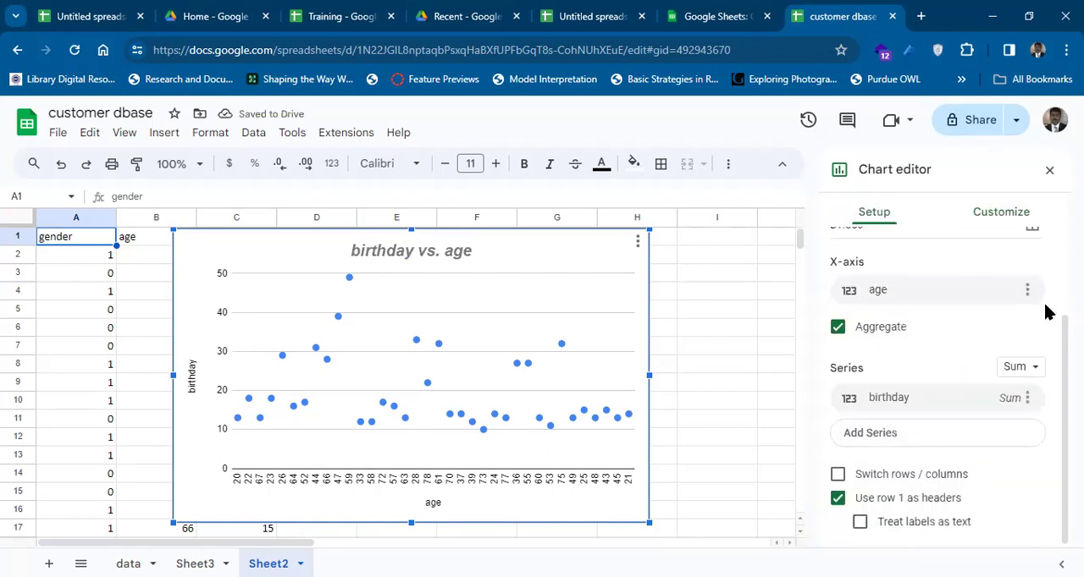
{"action": "scroll", "coordinate": [939, 339], "scroll_direction": "up", "scroll_amount": 3}
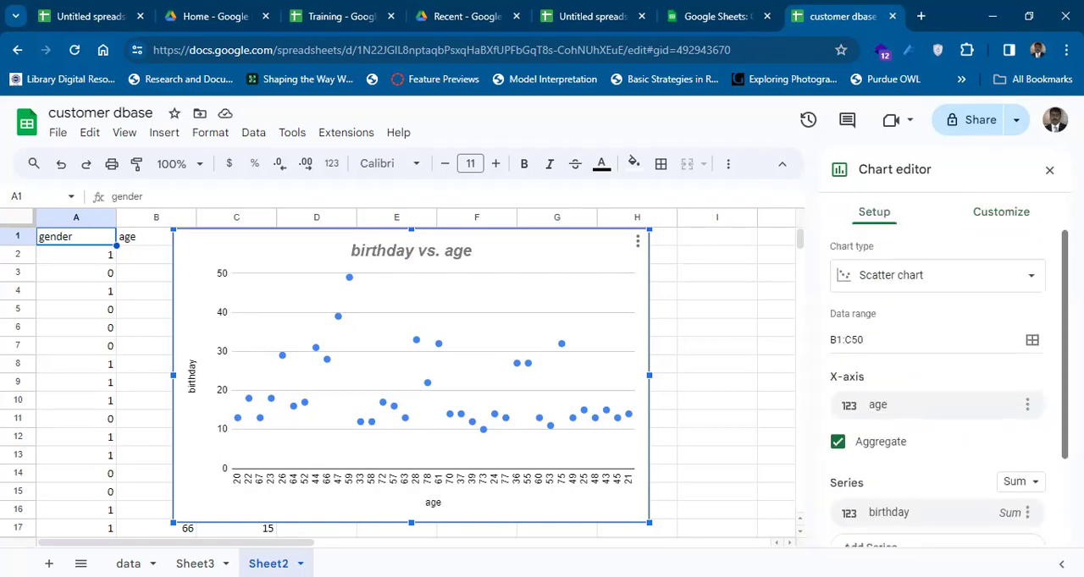
{"action": "left_click", "coordinate": [1009, 282]}
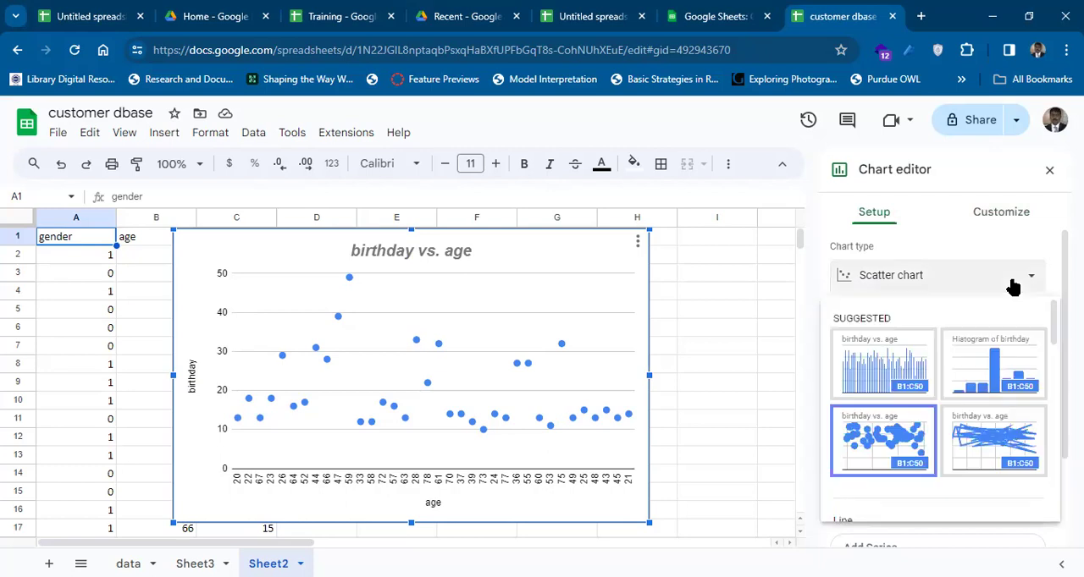
{"action": "left_click", "coordinate": [1020, 431]}
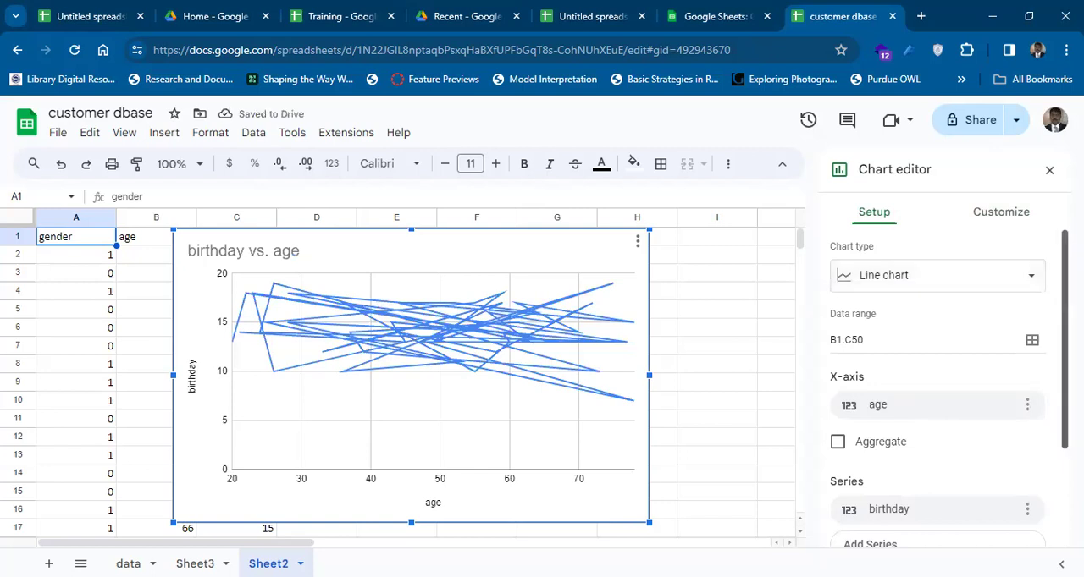
Change the birthday vs. age chart to a Pie chart and turn on aggregation for the age label.
{"action": "left_click", "coordinate": [1020, 279]}
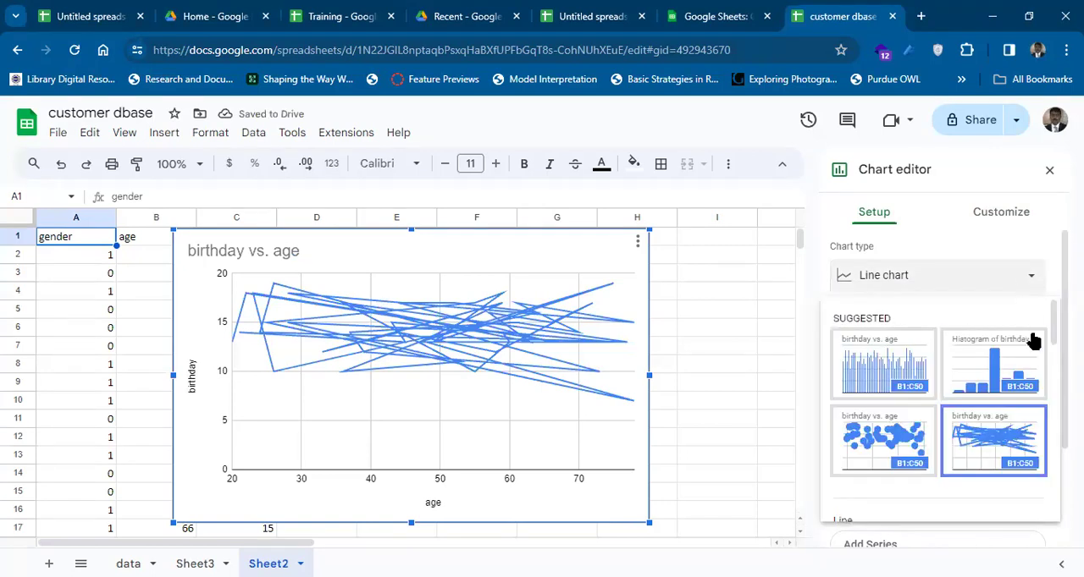
{"action": "left_click_drag", "start_coordinate": [1052, 341], "coordinate": [1043, 449]}
{"action": "left_click", "coordinate": [856, 429]}
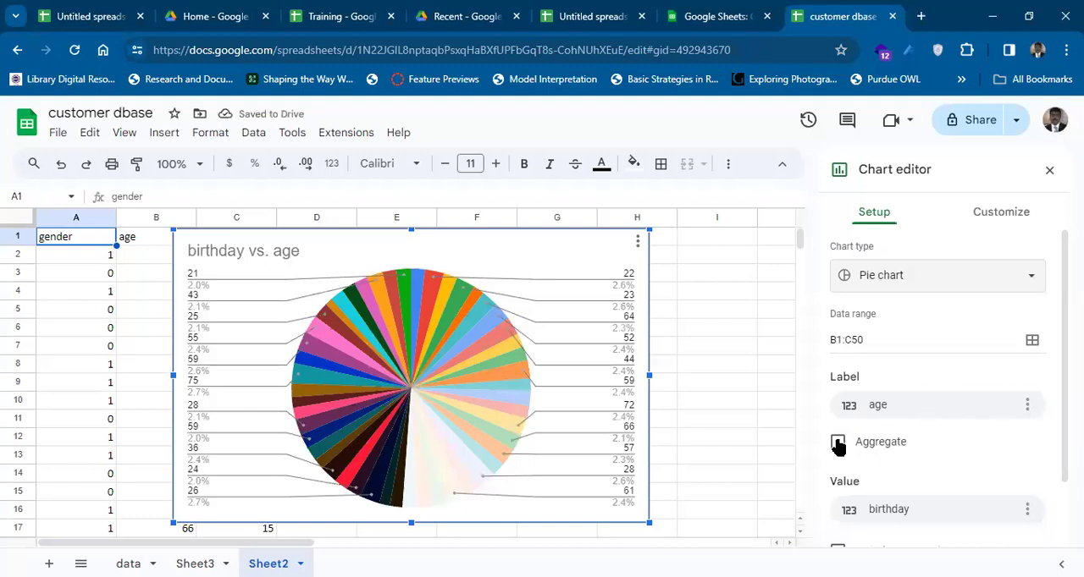
{"action": "left_click", "coordinate": [838, 443]}
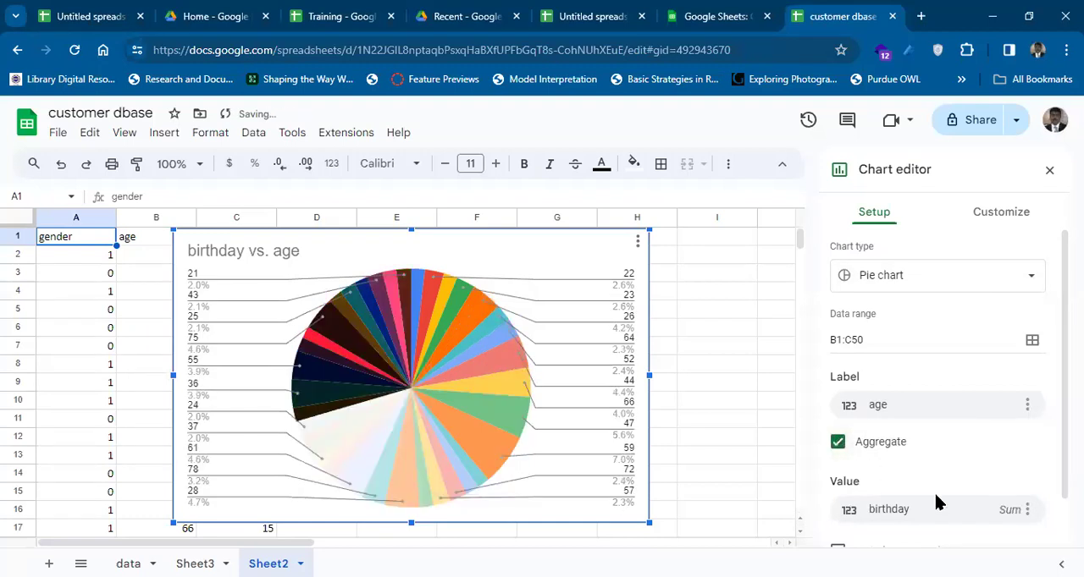
Try switching rows and columns in the pie chart and turn the option off again.
{"action": "scroll", "coordinate": [856, 505], "scroll_direction": "down", "scroll_amount": 2}
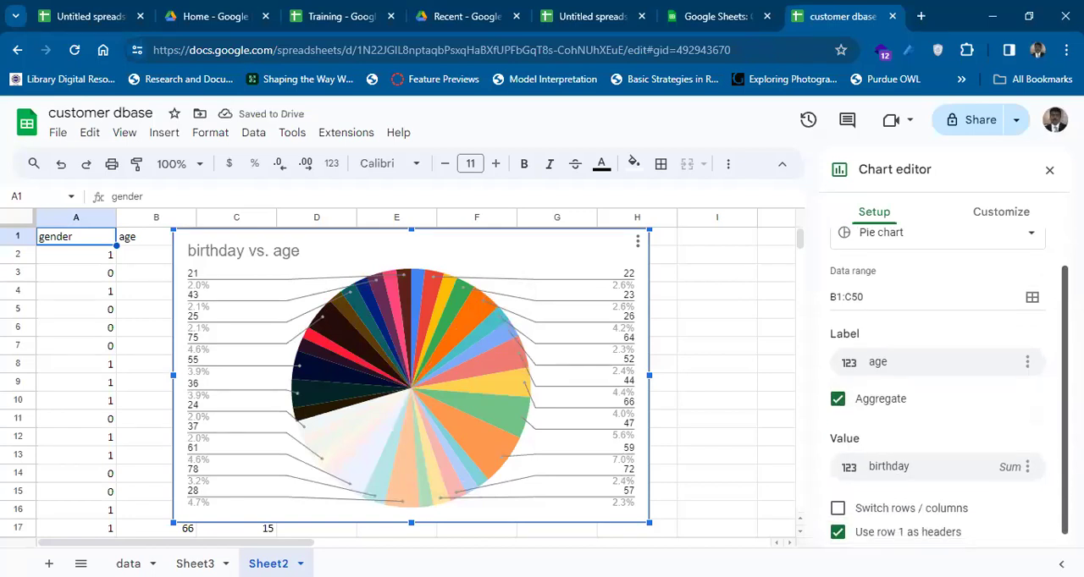
{"action": "left_click", "coordinate": [838, 500]}
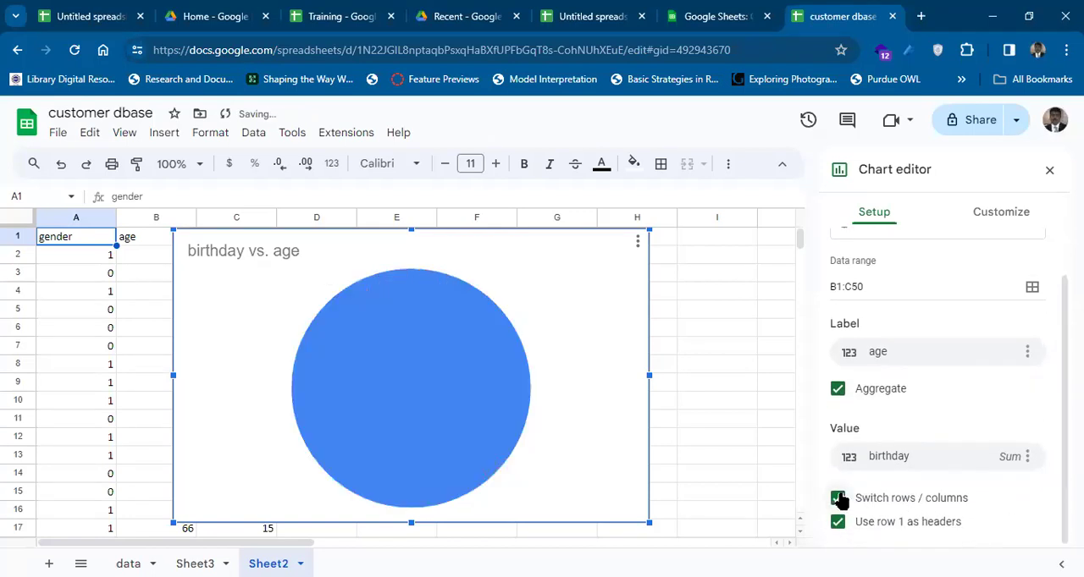
{"action": "left_click", "coordinate": [838, 499]}
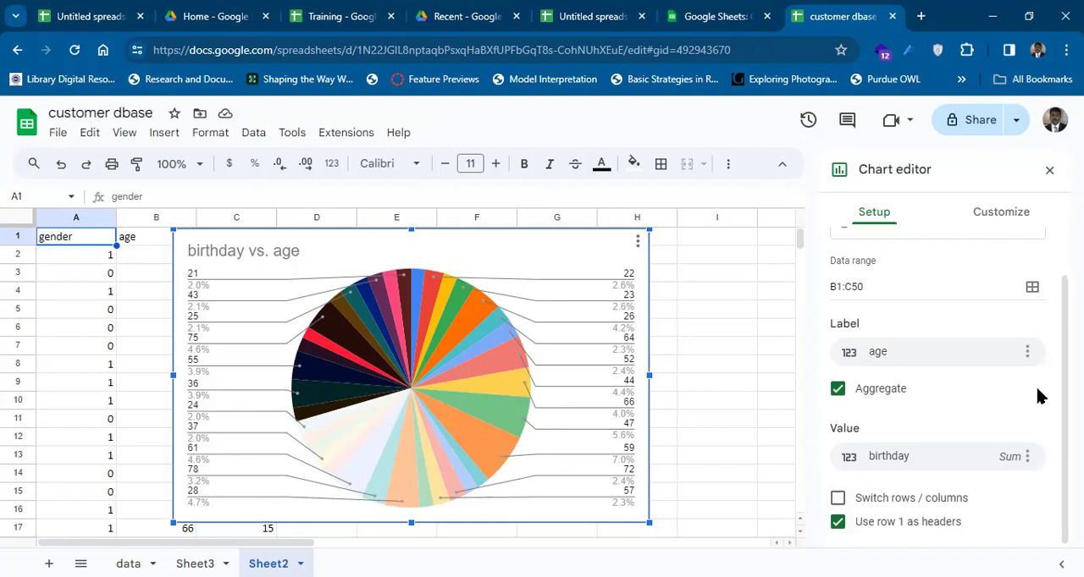
Check the pie chart's customization settings and close the chart editor.
{"action": "left_click", "coordinate": [1002, 217]}
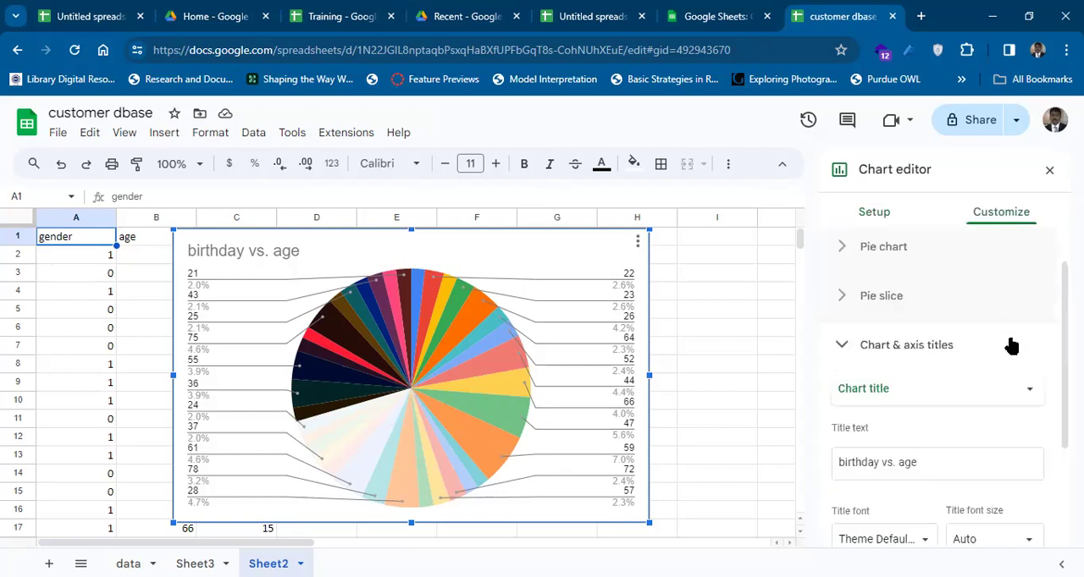
{"action": "left_click", "coordinate": [881, 218]}
{"action": "left_click", "coordinate": [1047, 170]}
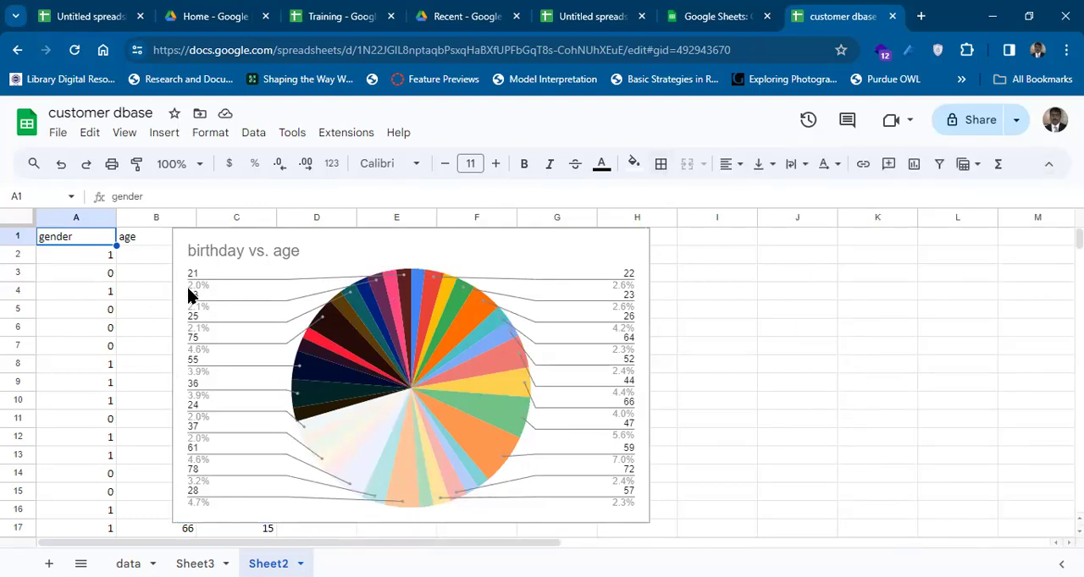
Look through the pie chart's options for editing, downloading, publishing and moving it, and open its alt text settings.
{"action": "left_click", "coordinate": [592, 246]}
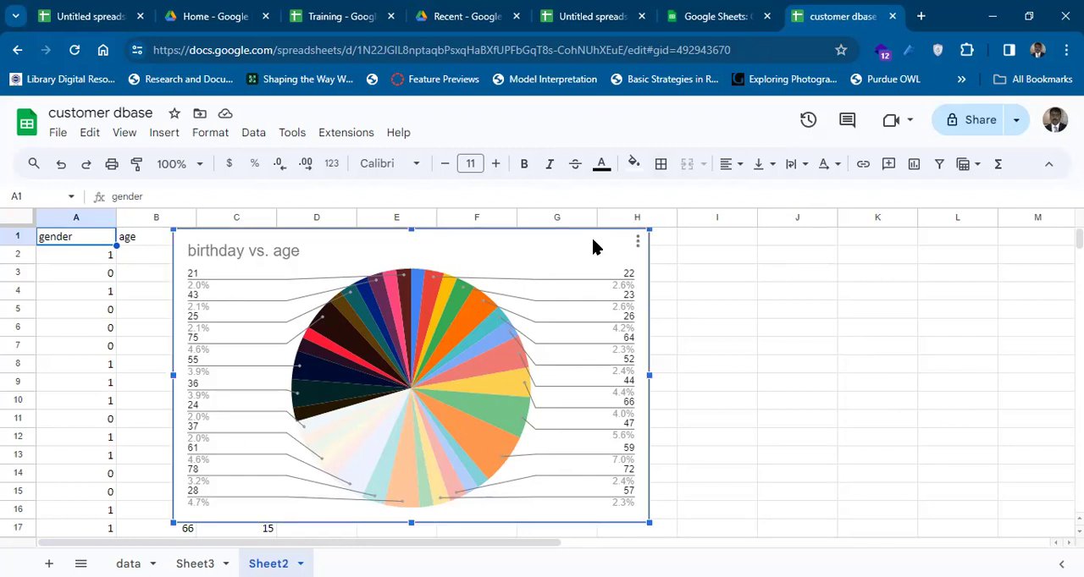
{"action": "left_click", "coordinate": [638, 241]}
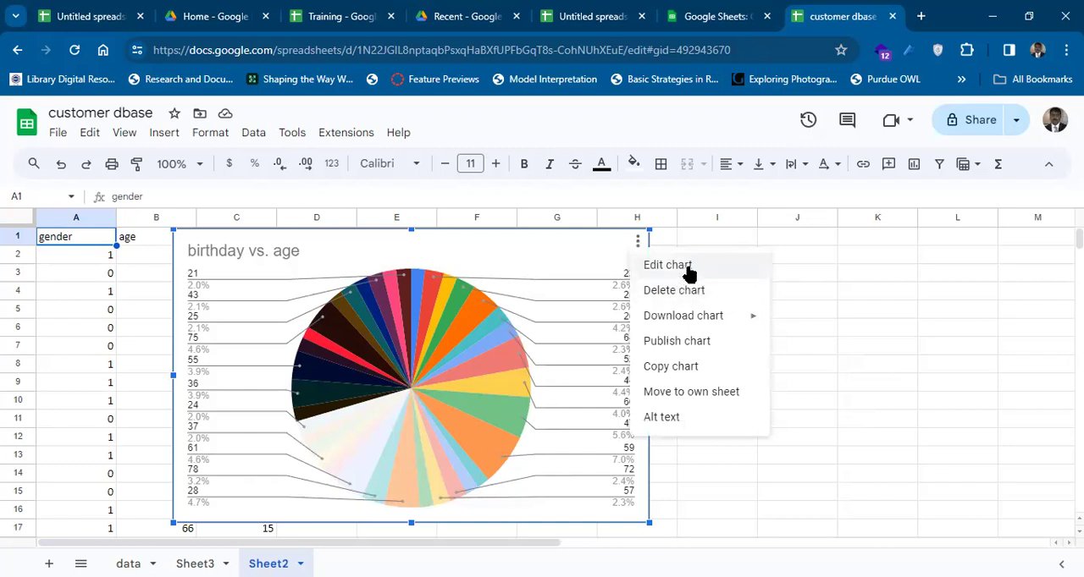
{"action": "mouse_move", "coordinate": [713, 315]}
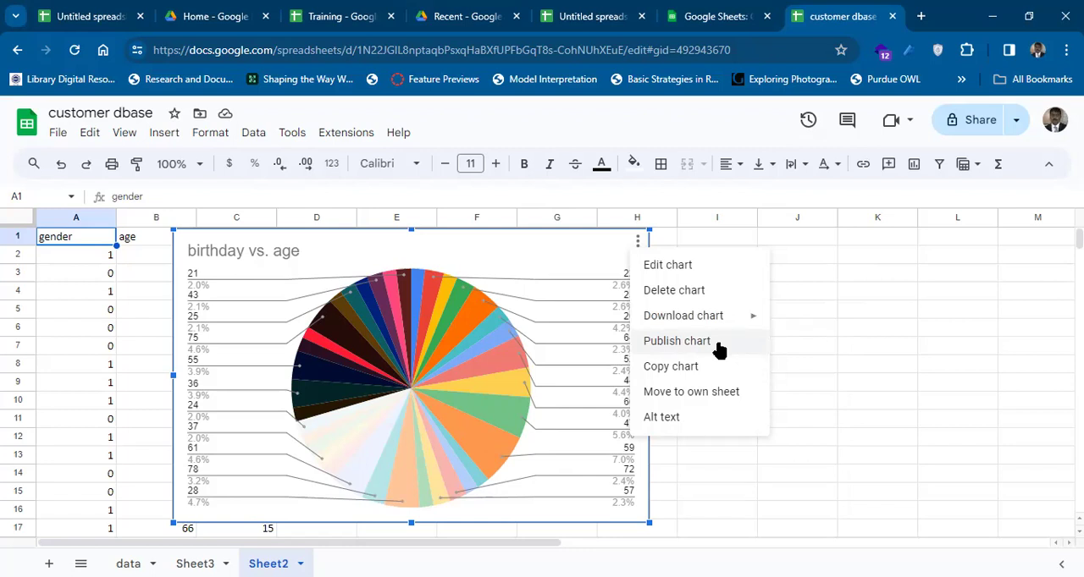
{"action": "left_click", "coordinate": [669, 418]}
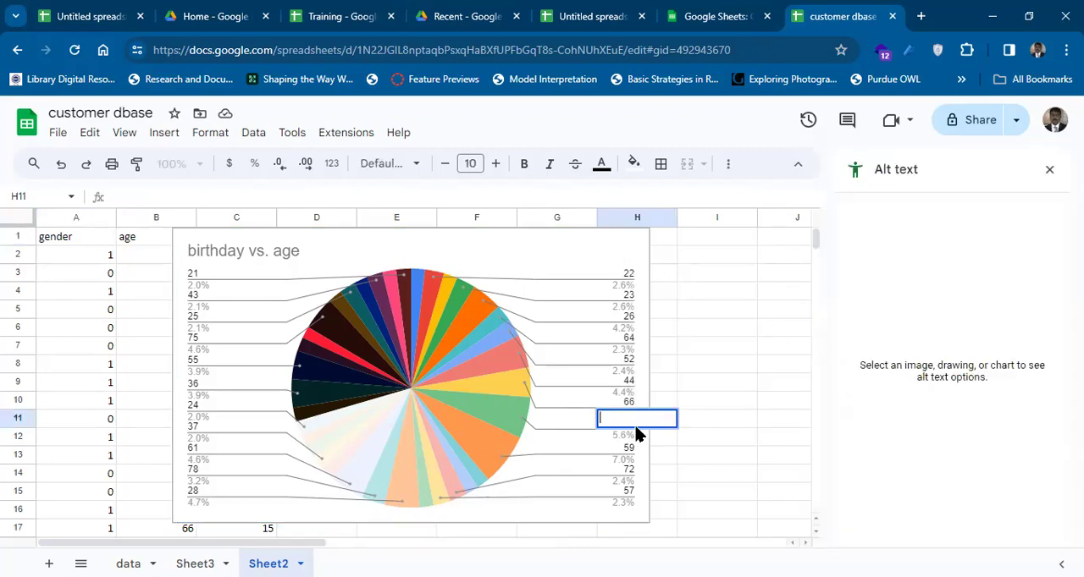
Enter "This is a graph showing the values of birthday vs age based on gender" in cell H11 on Sheet2.
{"action": "type", "text": "This is a graph "}
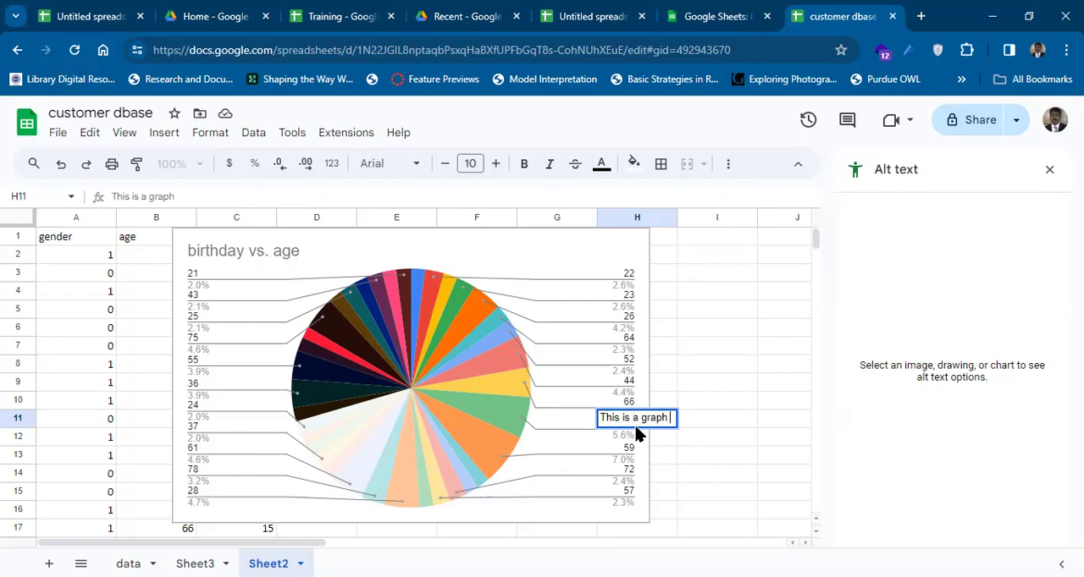
{"action": "type", "text": "showing the valu"}
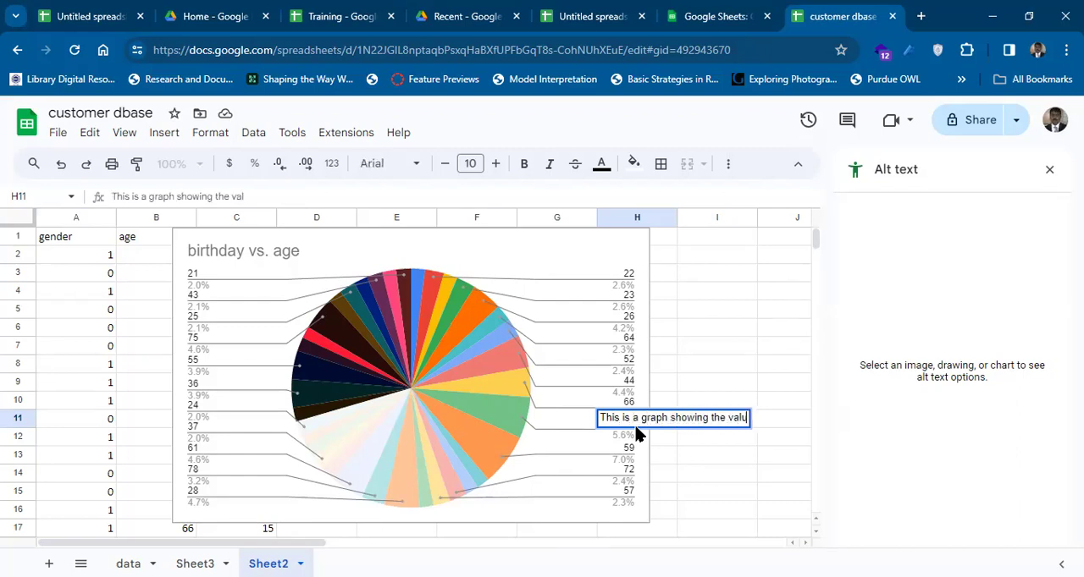
{"action": "type", "text": "es of virth"}
{"action": "key", "text": "BackSpace"}
{"action": "key", "text": "BackSpace"}
{"action": "key", "text": "BackSpace"}
{"action": "key", "text": "BackSpace"}
{"action": "key", "text": "BackSpace"}
{"action": "type", "text": "birthday"}
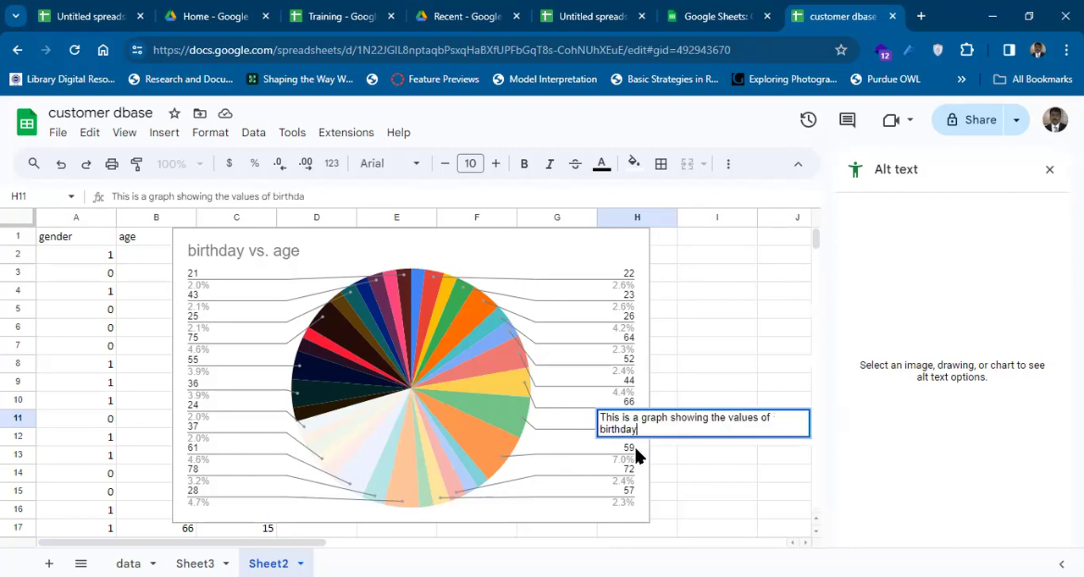
{"action": "type", "text": " vs age based on gender"}
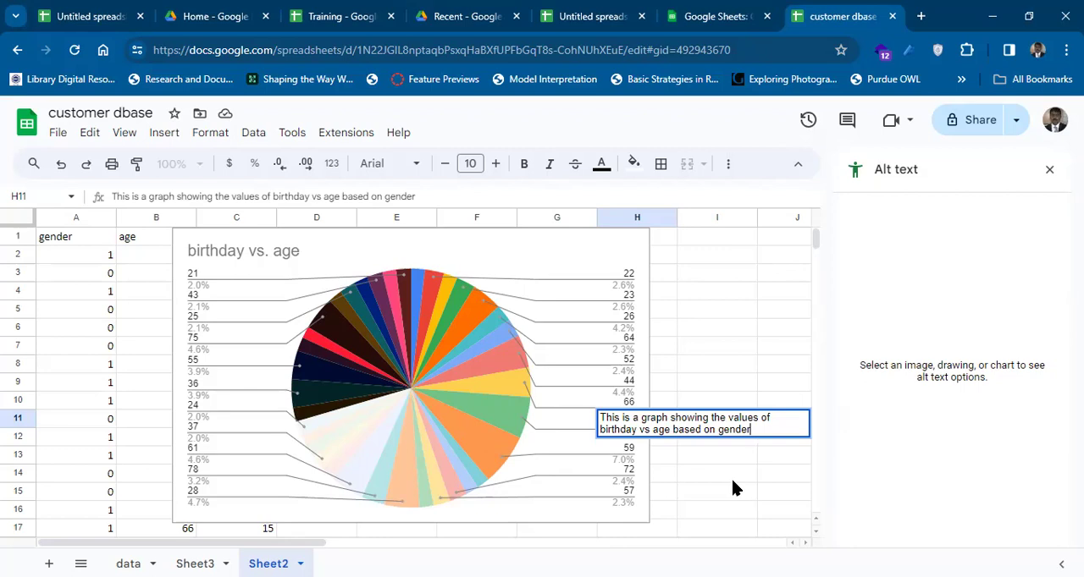
{"action": "left_click", "coordinate": [732, 479]}
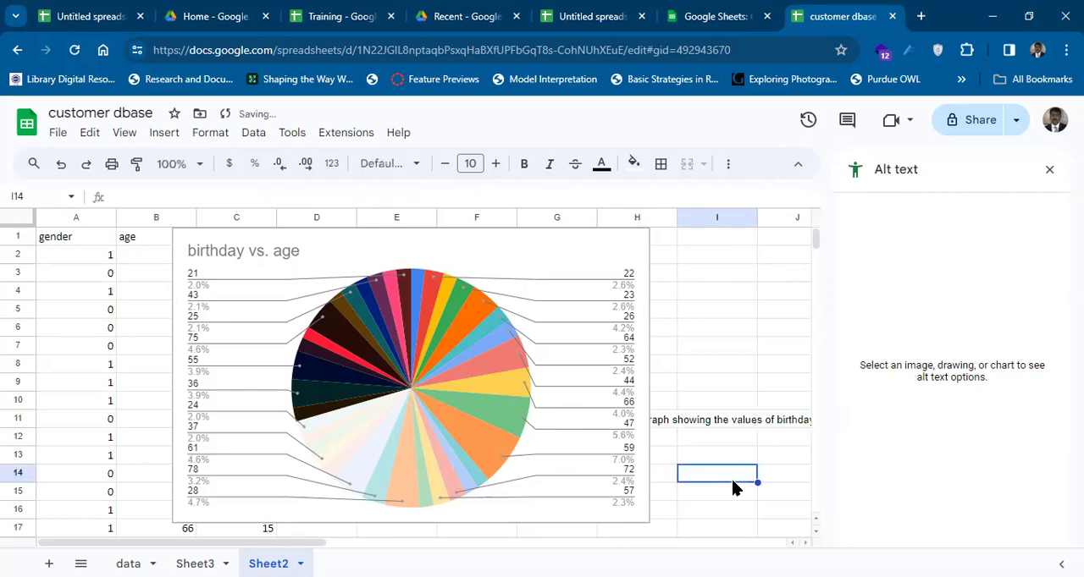
Select the pie chart to view its alt text description field and close the alt text settings.
{"action": "left_click", "coordinate": [684, 419]}
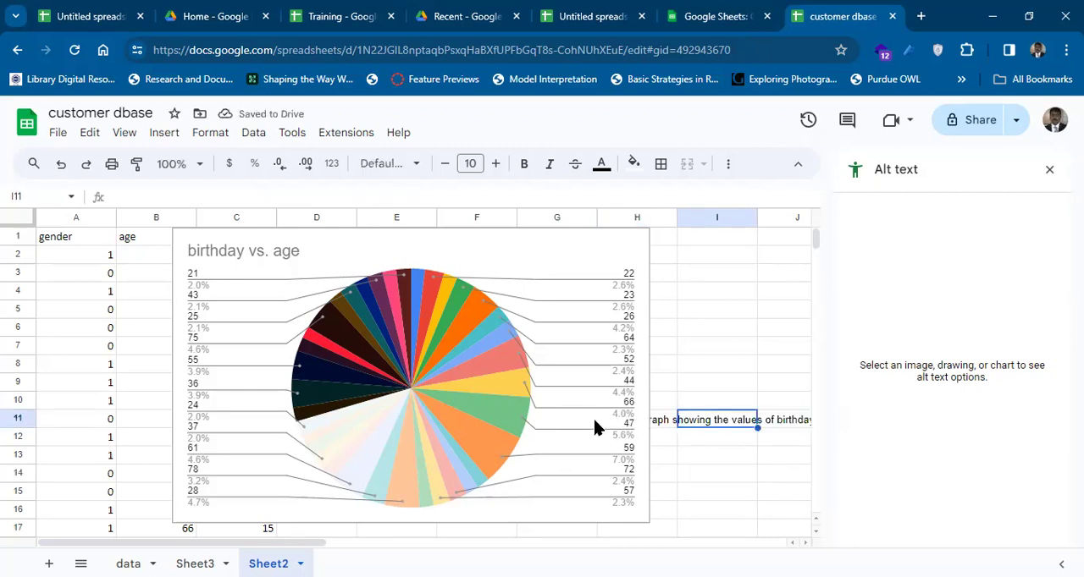
{"action": "left_click", "coordinate": [642, 269]}
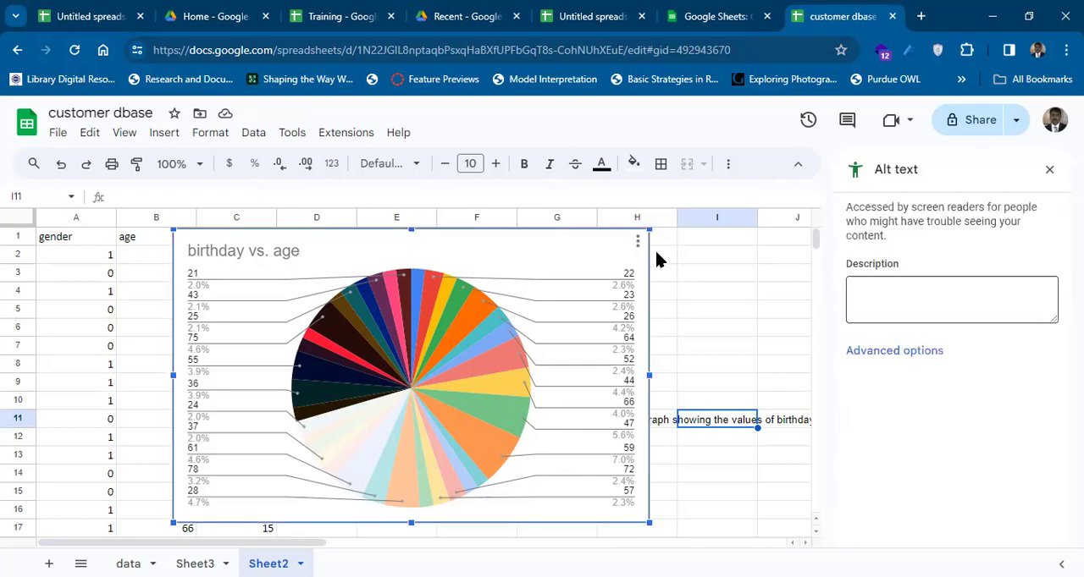
{"action": "left_click", "coordinate": [638, 241]}
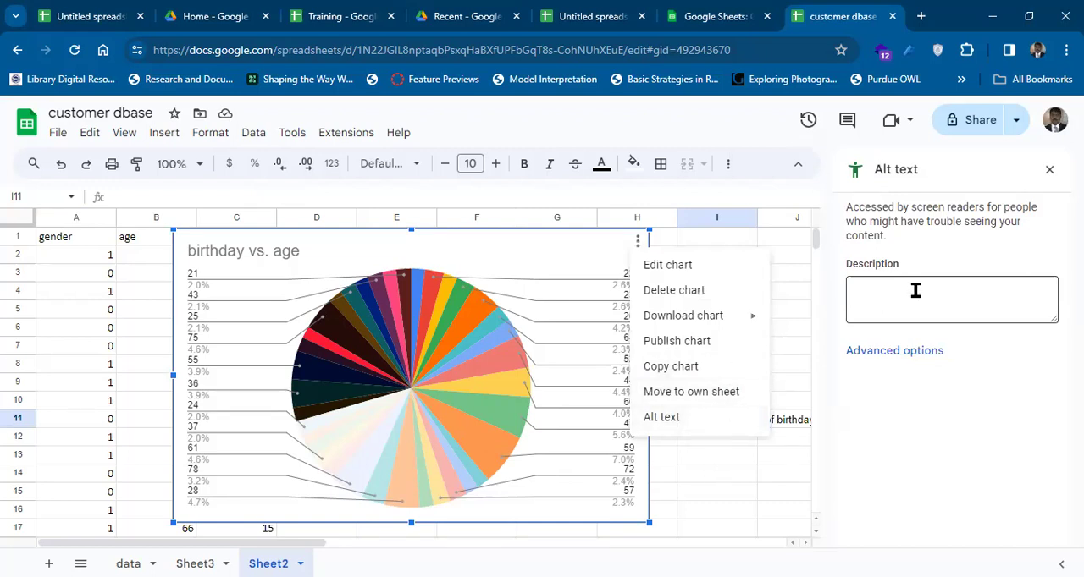
{"action": "left_click", "coordinate": [1047, 169]}
{"action": "left_click", "coordinate": [1046, 169]}
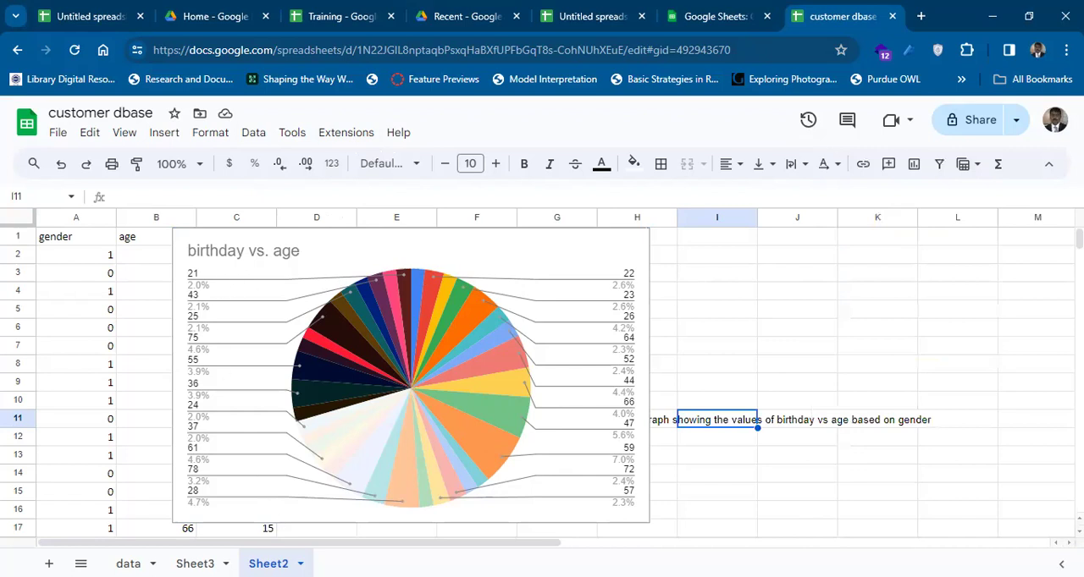
Switch to the data sheet and open the Google Workspace Marketplace to get add-ons.
{"action": "left_click", "coordinate": [128, 564]}
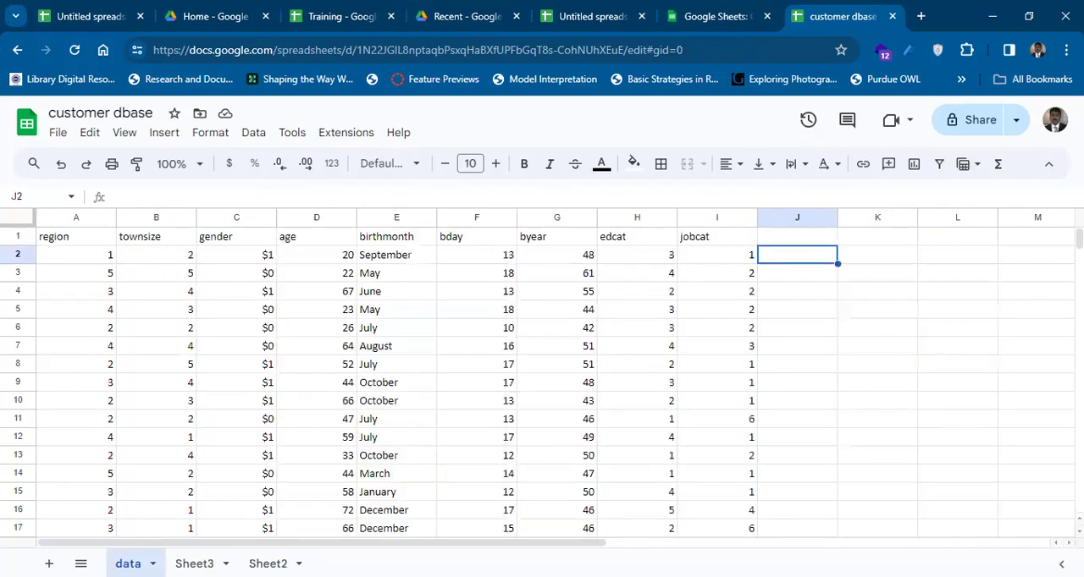
{"action": "left_click", "coordinate": [358, 140]}
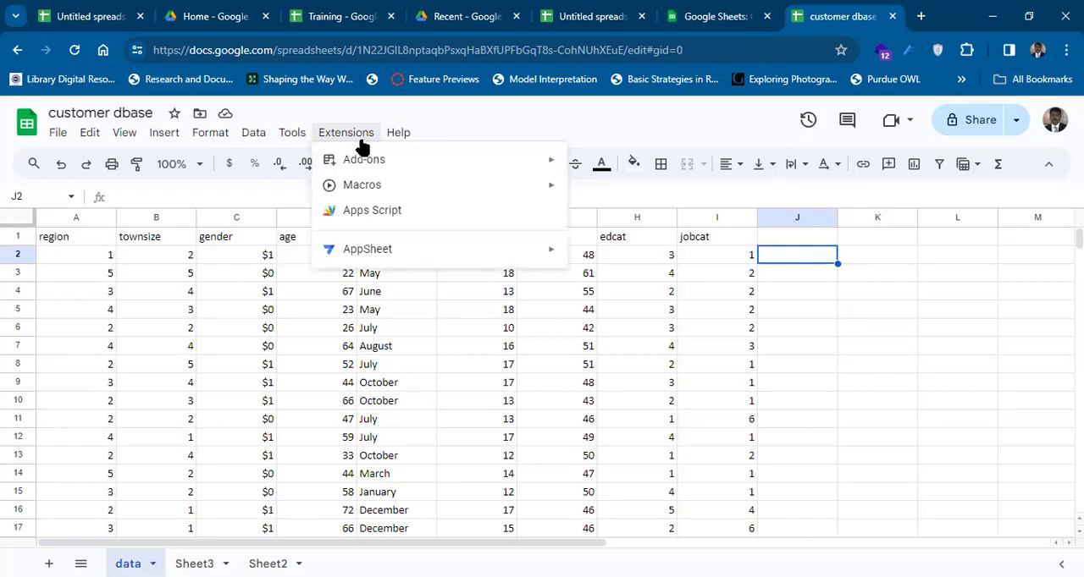
{"action": "mouse_move", "coordinate": [377, 160]}
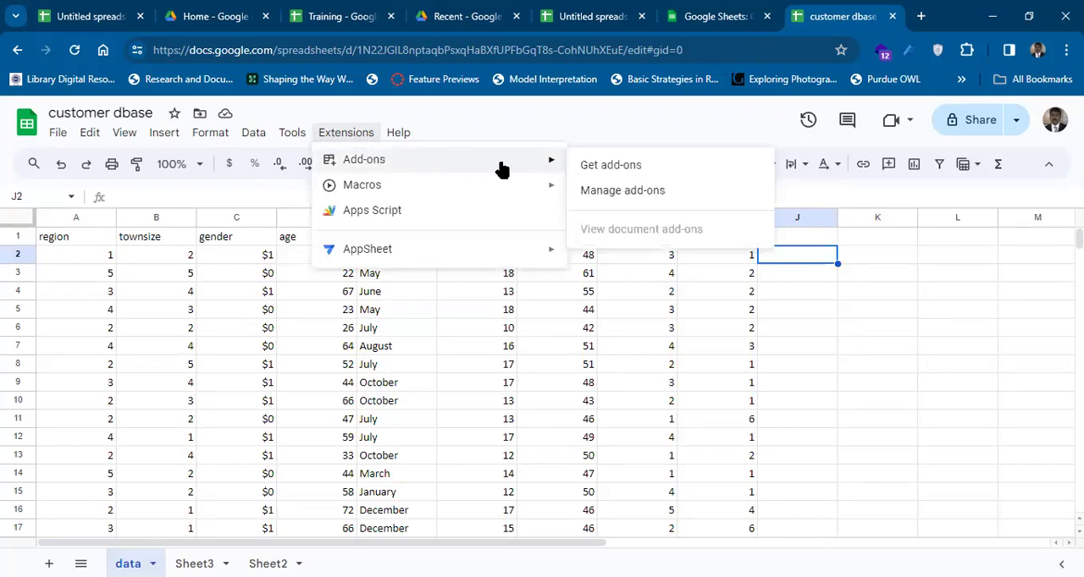
{"action": "left_click", "coordinate": [580, 167]}
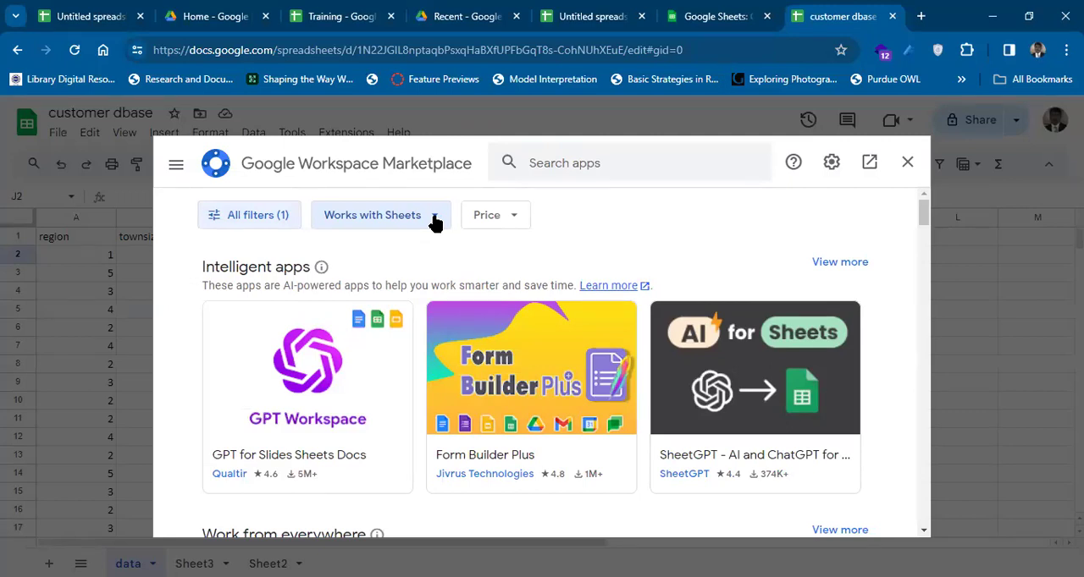
Filter the Marketplace apps by the price Free of charge and browse the list down to Check Sheet Notifications.
{"action": "left_click", "coordinate": [501, 223]}
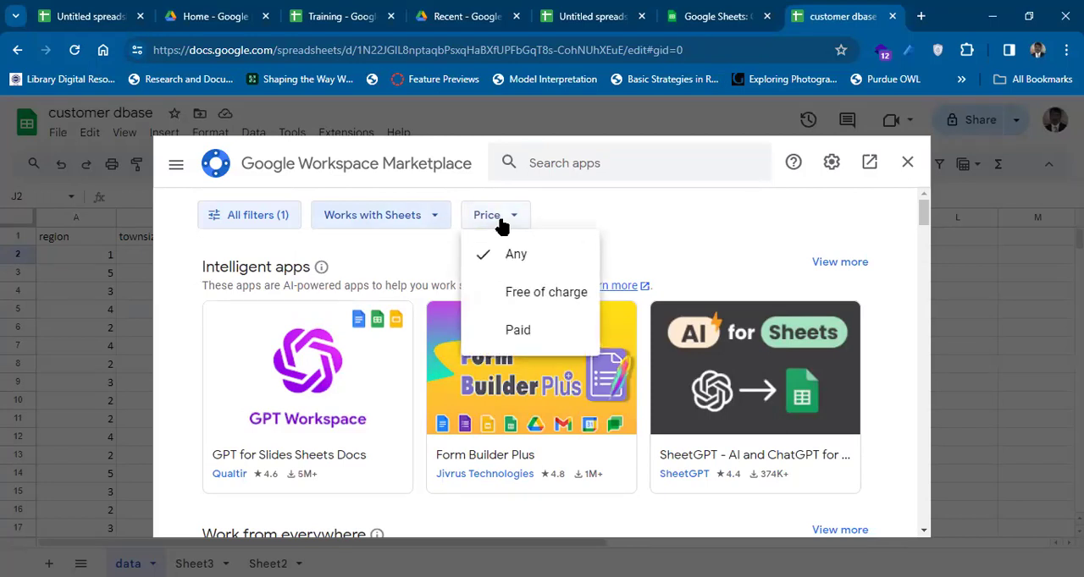
{"action": "left_click", "coordinate": [515, 292]}
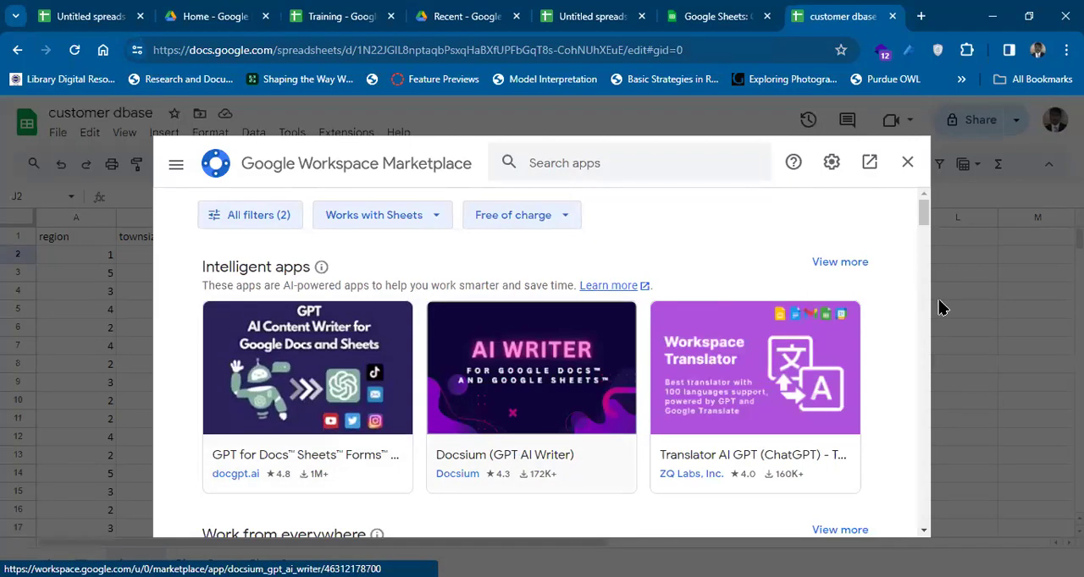
{"action": "left_click_drag", "start_coordinate": [924, 209], "coordinate": [914, 244]}
{"action": "scroll", "coordinate": [912, 239], "scroll_direction": "down", "scroll_amount": 2}
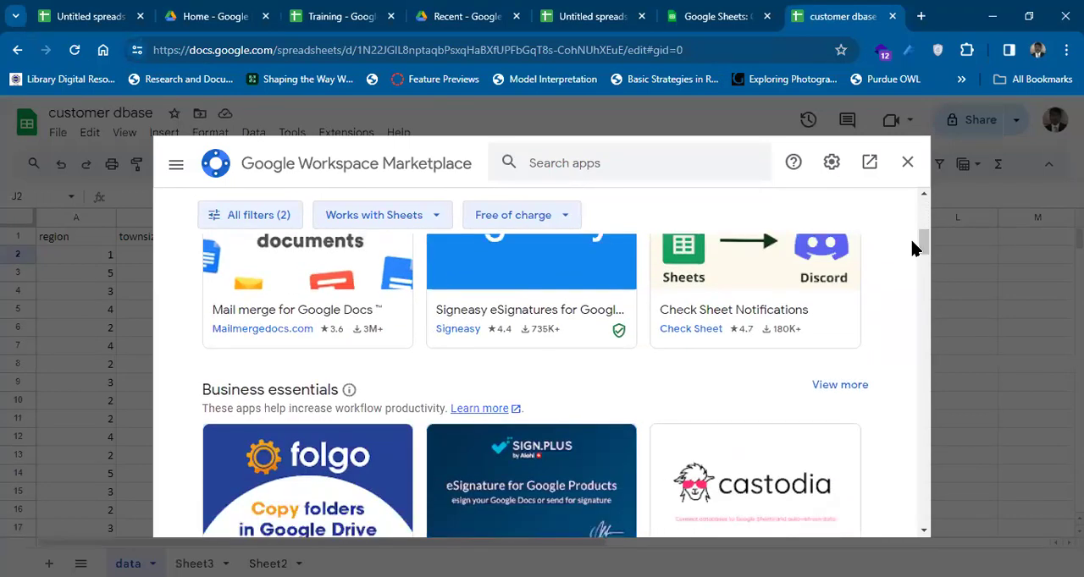
Open the Check Sheet Notifications add-on and try to install it.
{"action": "left_click", "coordinate": [712, 287]}
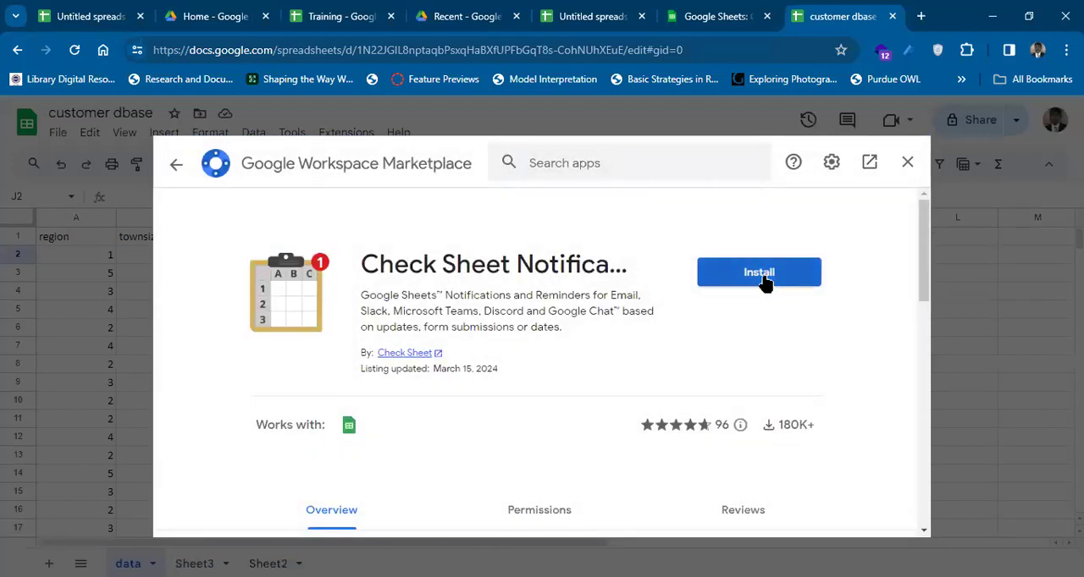
{"action": "left_click", "coordinate": [764, 283]}
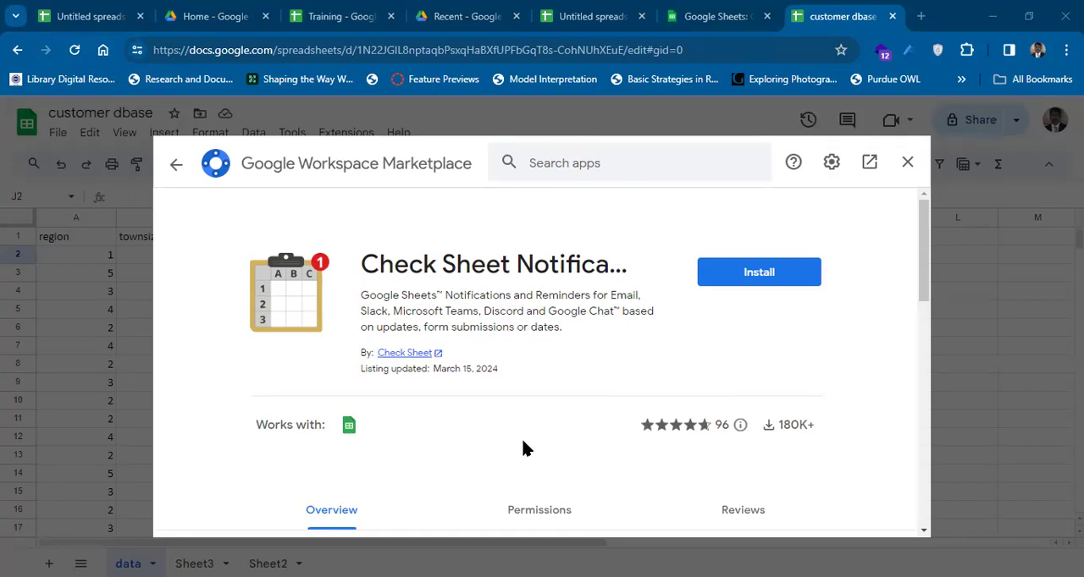
{"action": "left_click", "coordinate": [756, 274]}
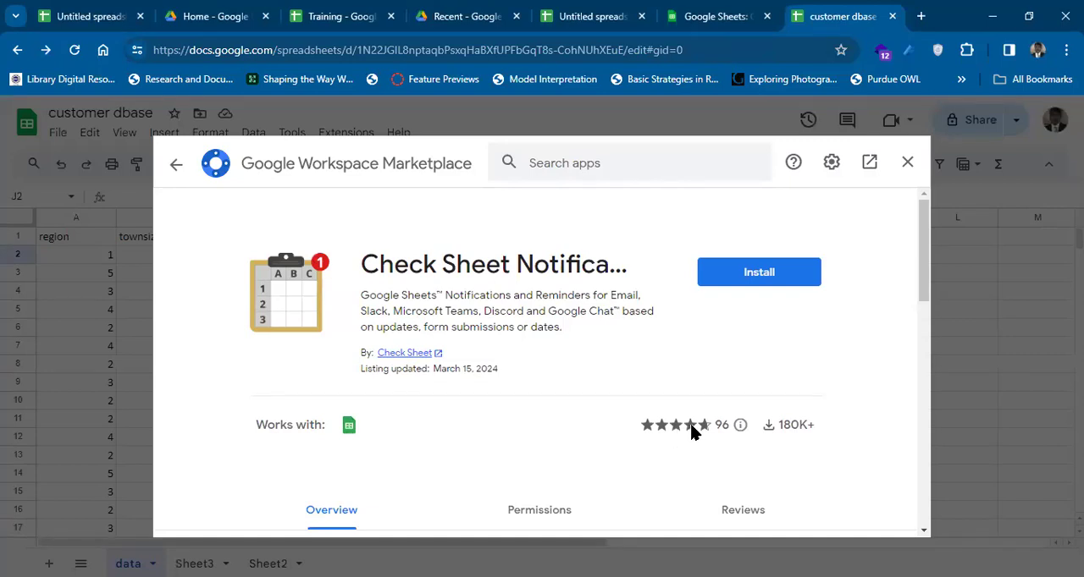
Review the Check Sheet Notifications add-on's rating, overview, permissions and reviews, and close the Marketplace.
{"action": "mouse_move", "coordinate": [709, 430]}
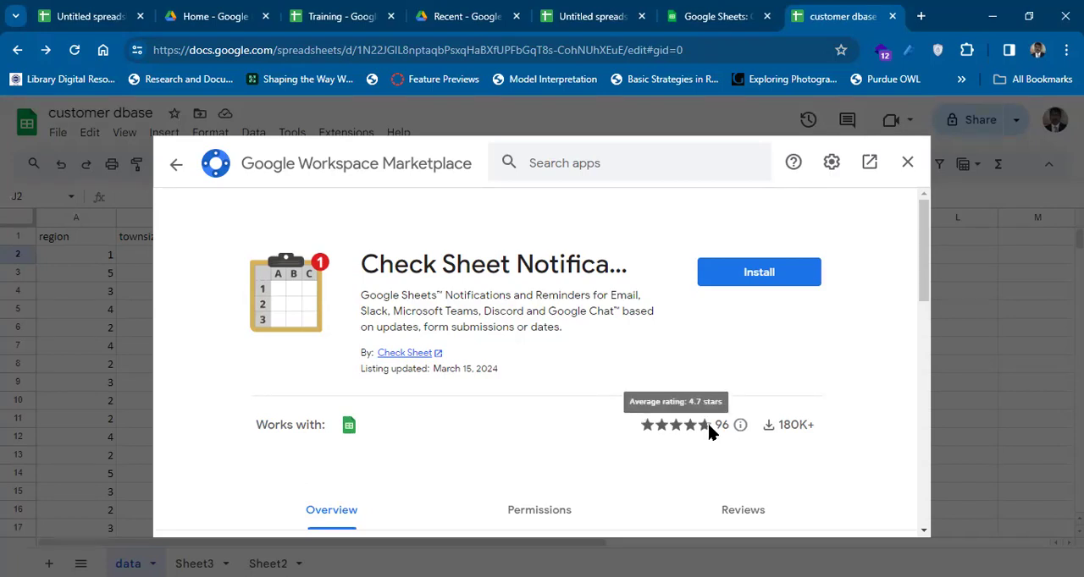
{"action": "mouse_move", "coordinate": [347, 435]}
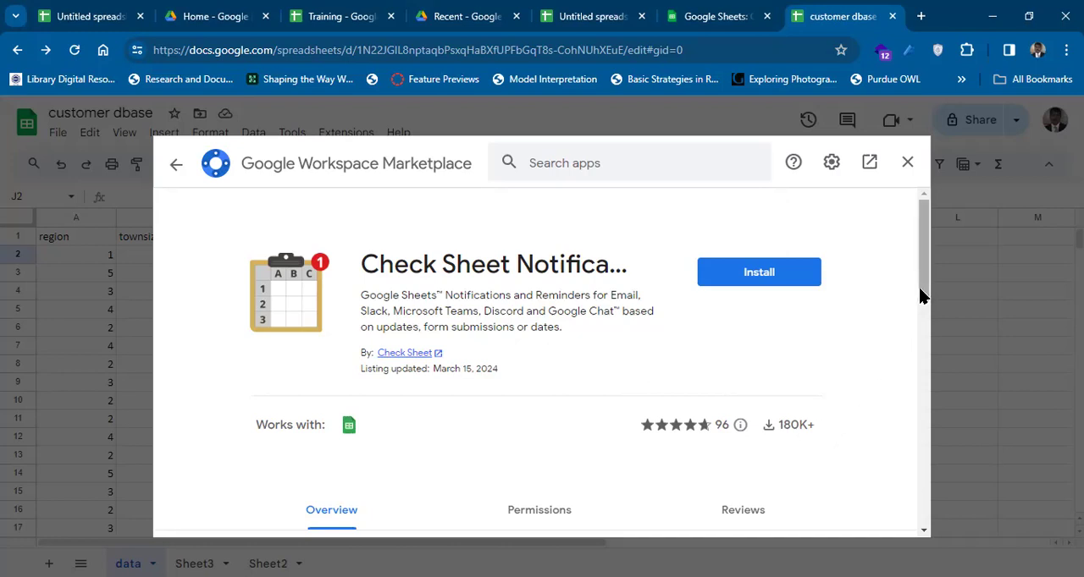
{"action": "left_click_drag", "start_coordinate": [919, 297], "coordinate": [922, 367]}
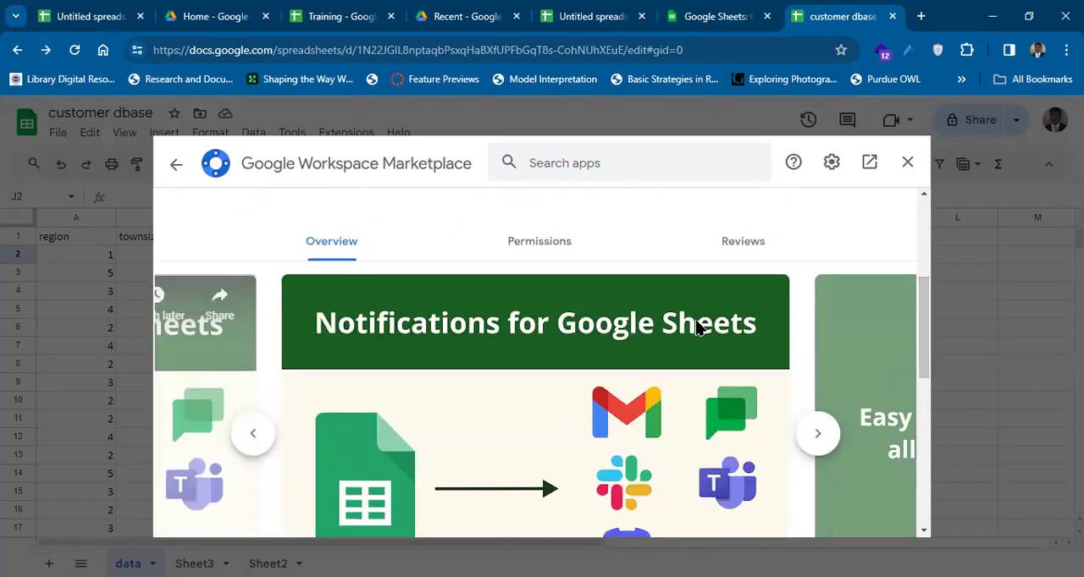
{"action": "left_click", "coordinate": [540, 244]}
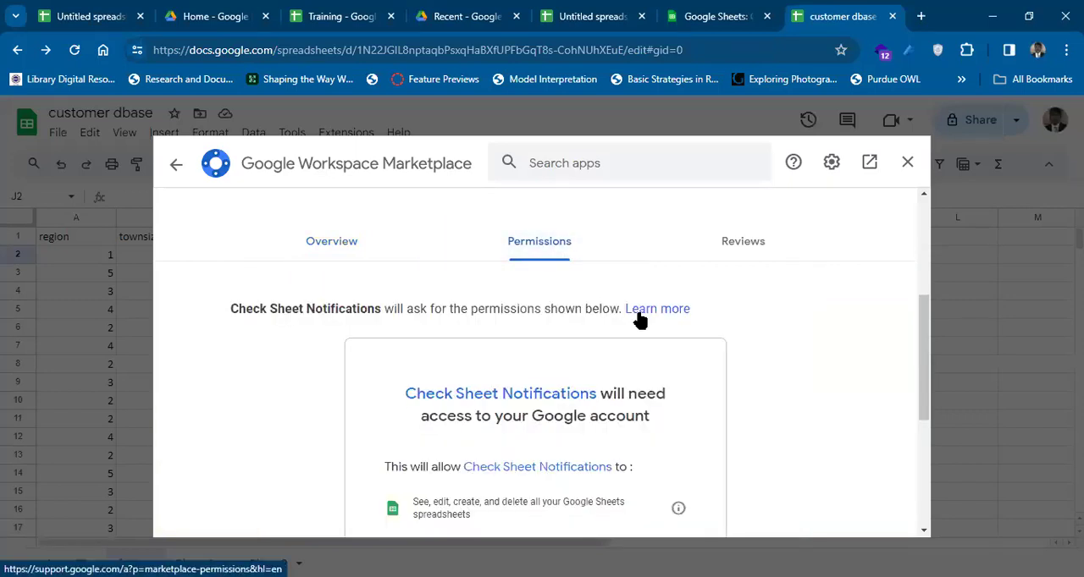
{"action": "left_click", "coordinate": [732, 247]}
{"action": "left_click_drag", "start_coordinate": [923, 291], "coordinate": [914, 229]}
{"action": "left_click", "coordinate": [907, 163]}
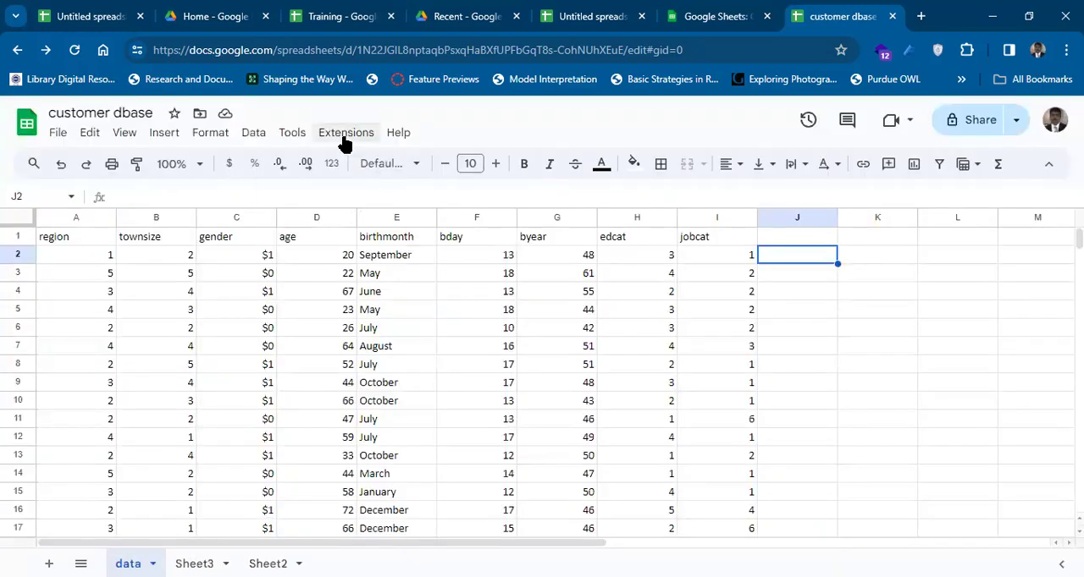
Open the Apps Script editor for the spreadsheet, view its deployment options, and close the editor.
{"action": "left_click", "coordinate": [346, 139]}
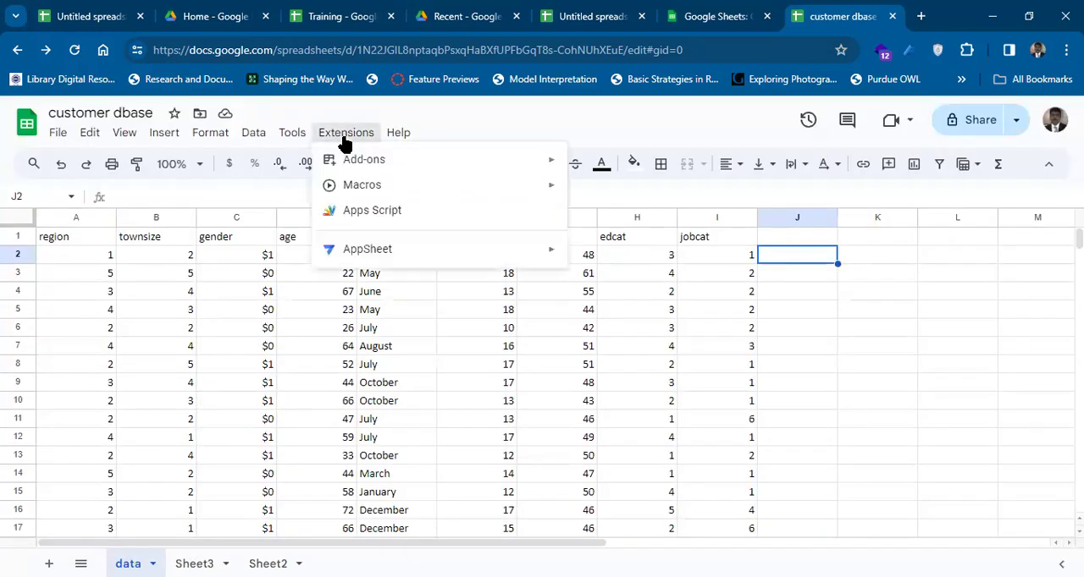
{"action": "left_click", "coordinate": [385, 217]}
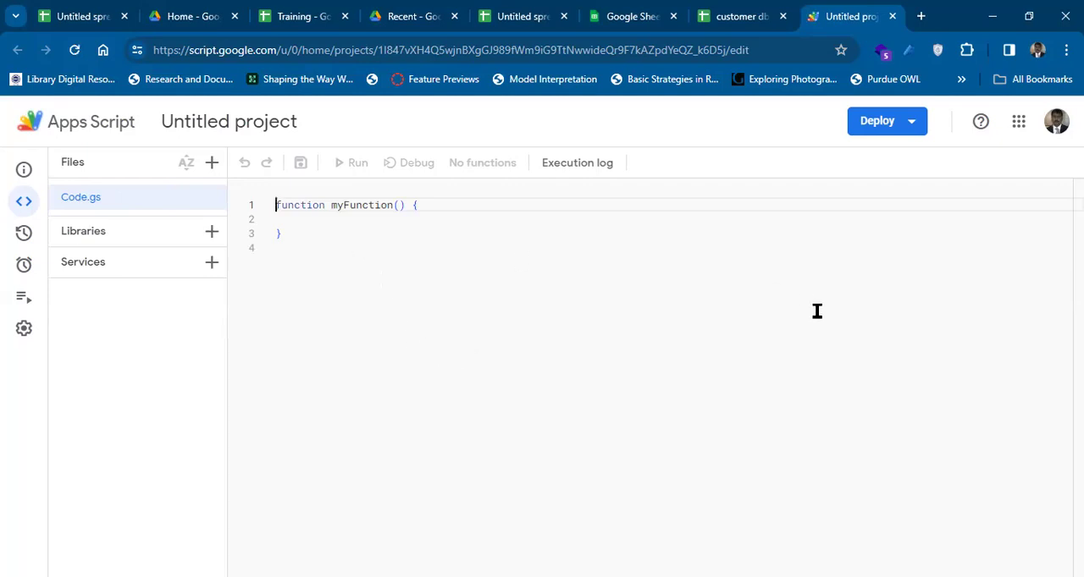
{"action": "left_click", "coordinate": [912, 127]}
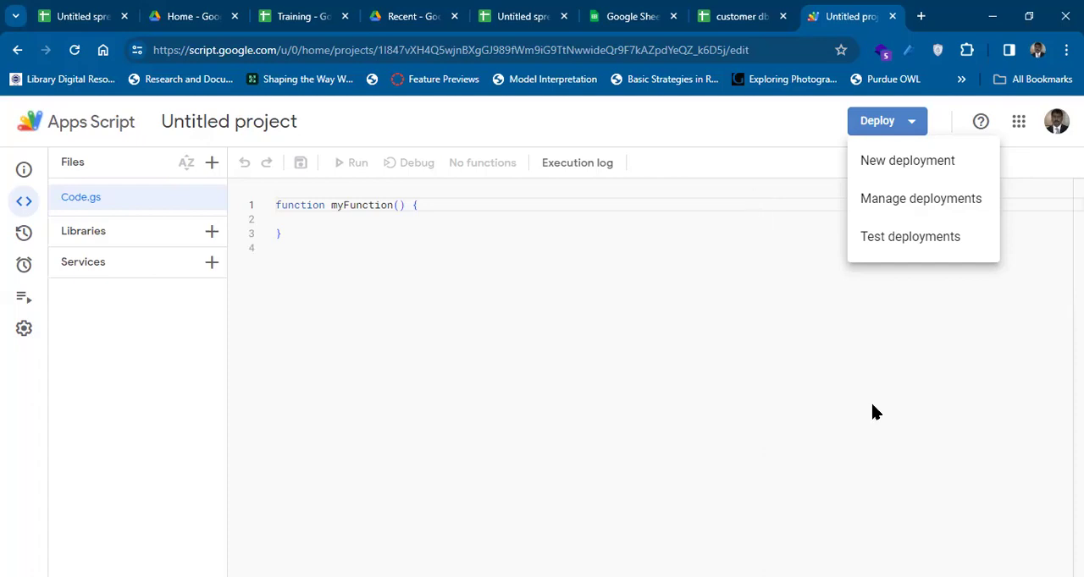
{"action": "key", "text": "ctrl+w"}
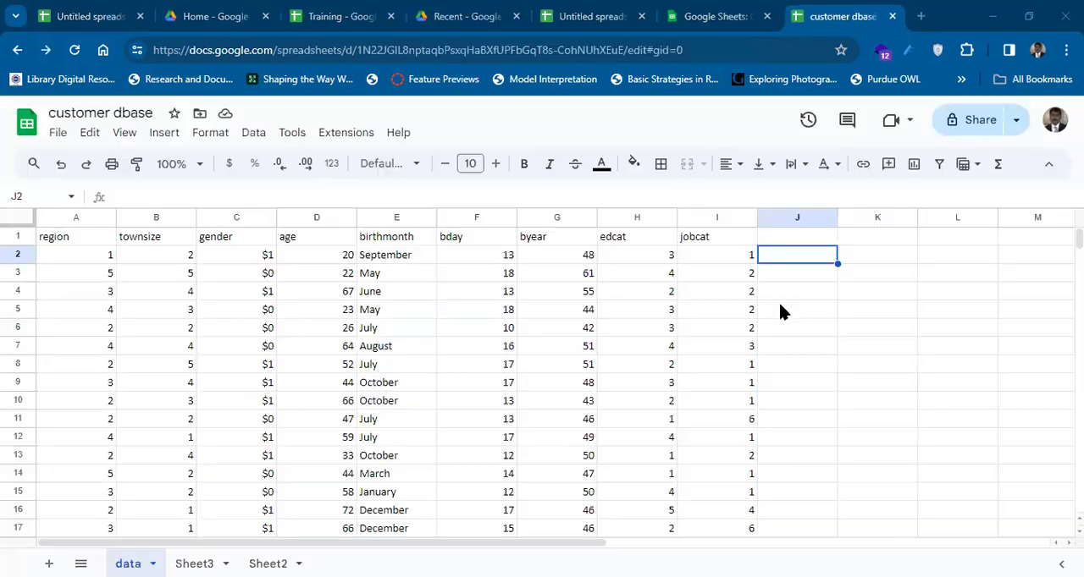
View the macro options available for the spreadsheet and return to the data sheet.
{"action": "left_click", "coordinate": [347, 134]}
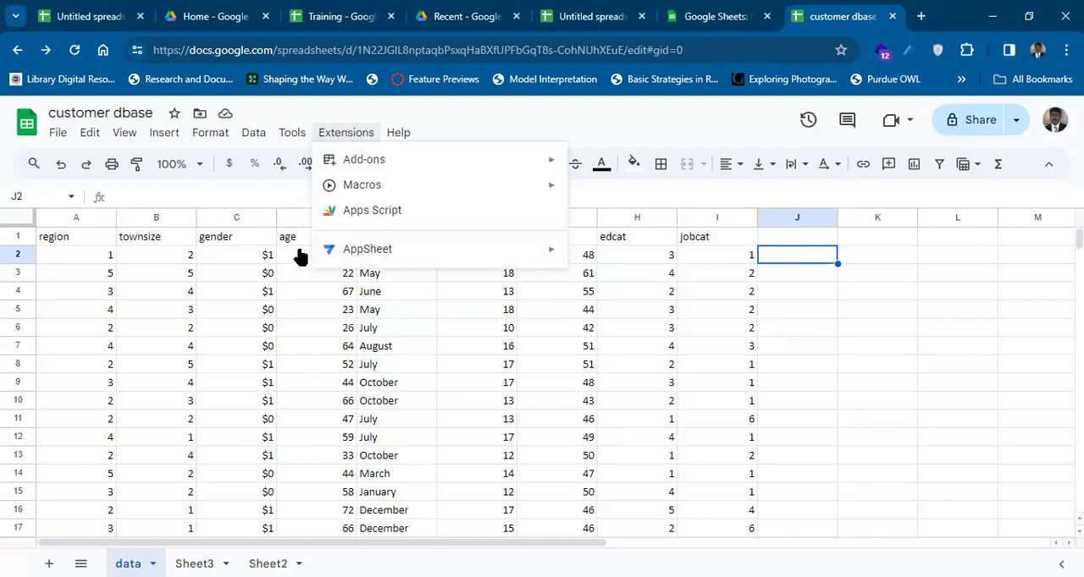
{"action": "mouse_move", "coordinate": [361, 193]}
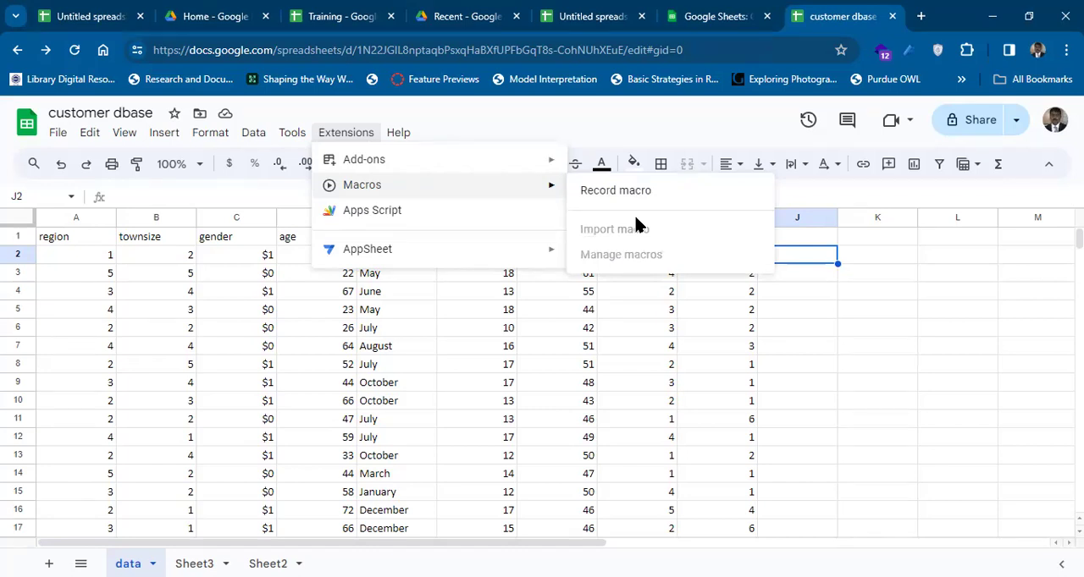
{"action": "left_click", "coordinate": [511, 118]}
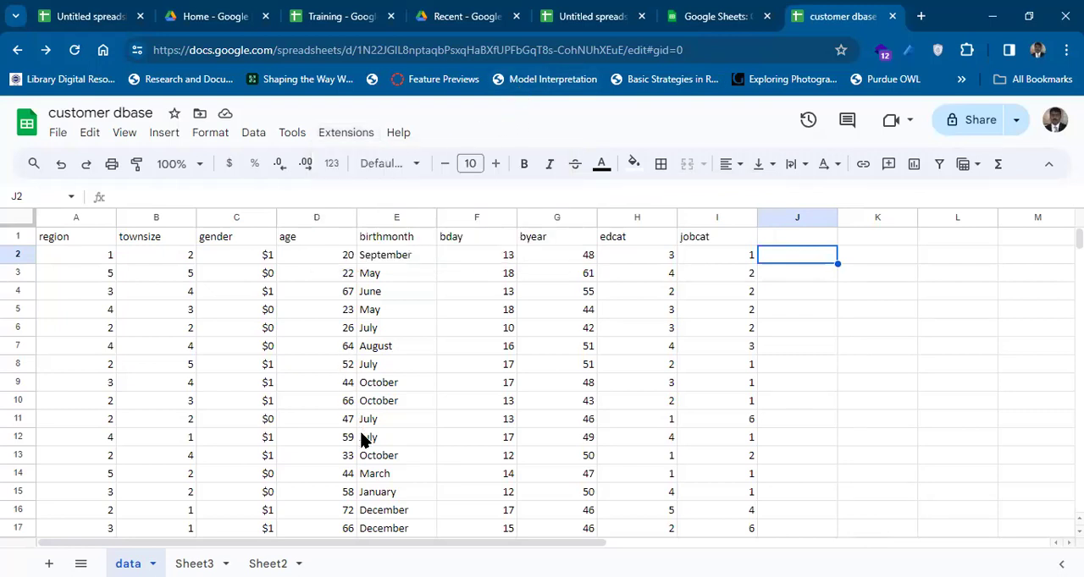